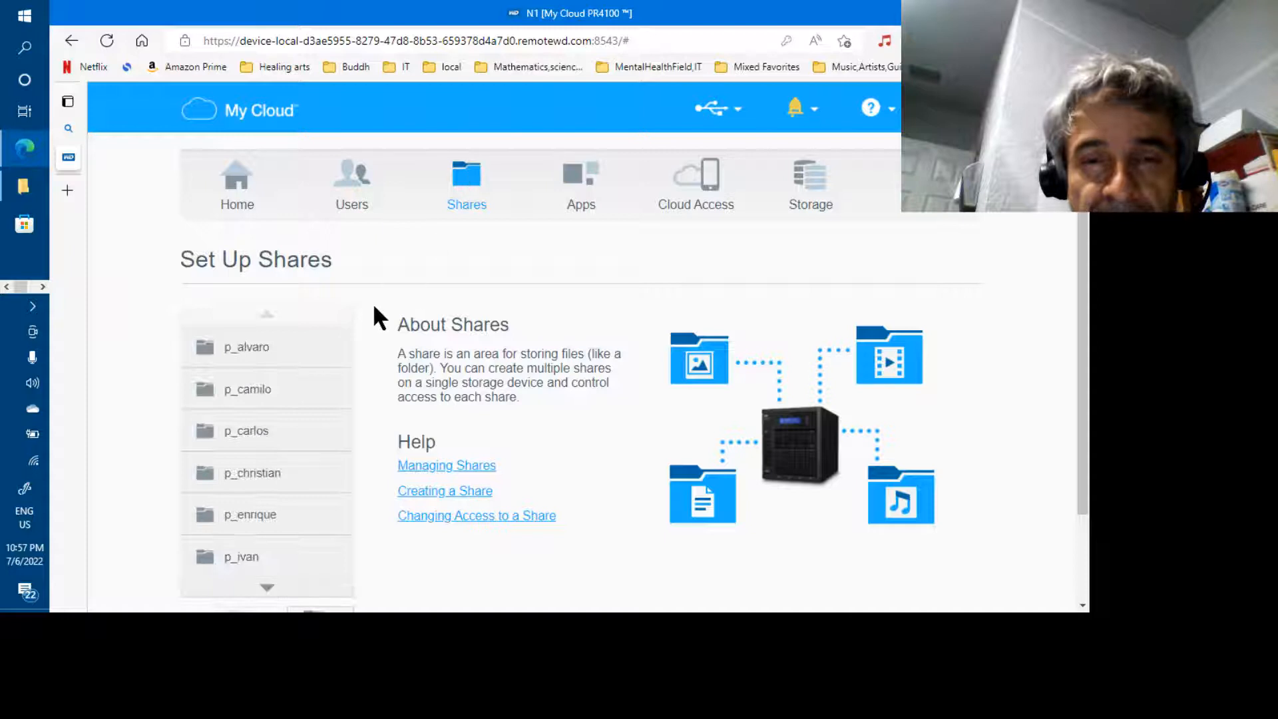
Delete the shares p_alvaro, p_camilo, p_carlos and p_christian
{"action": "left_click", "coordinate": [283, 358]}
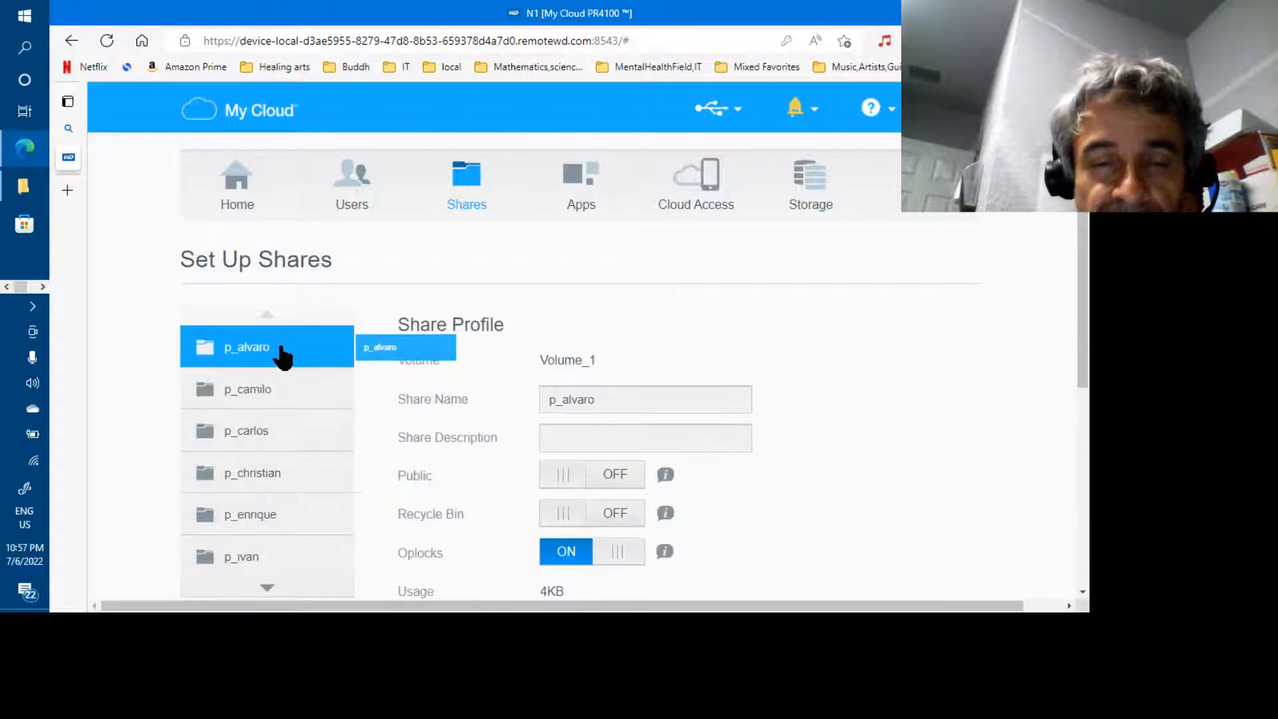
{"action": "scroll", "coordinate": [283, 357], "scroll_direction": "down", "scroll_amount": 2}
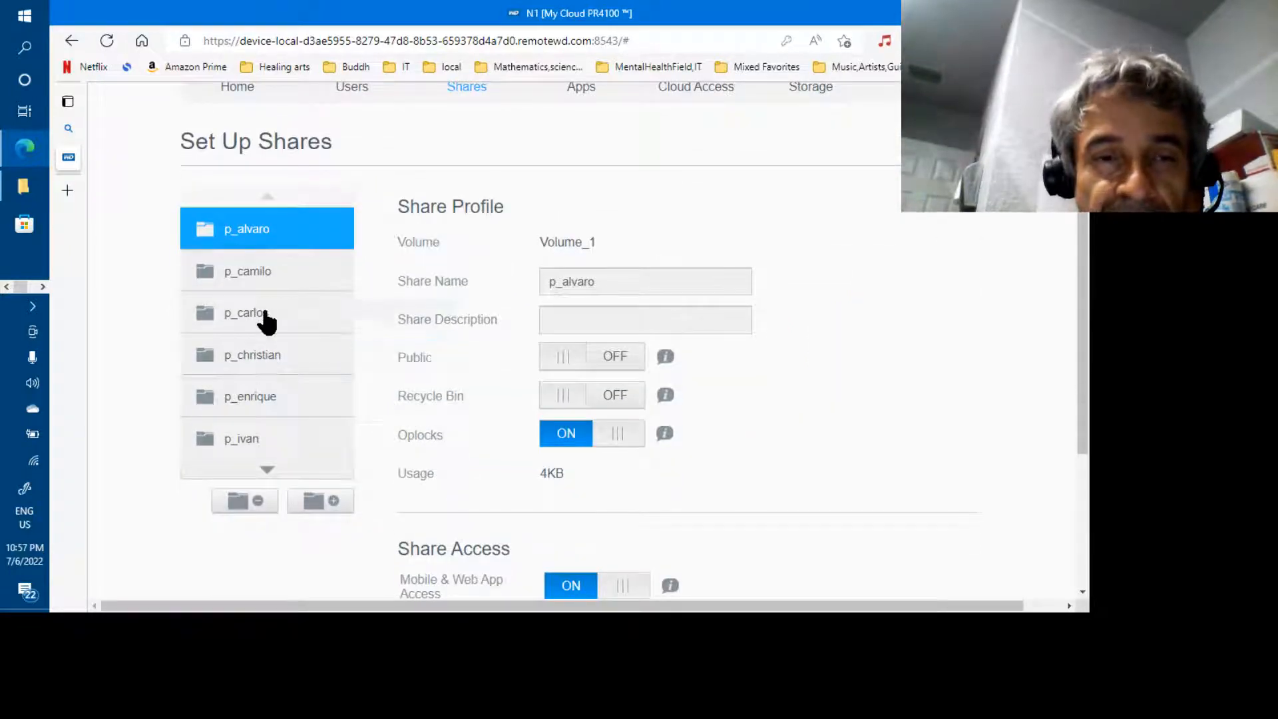
{"action": "left_click", "coordinate": [260, 500]}
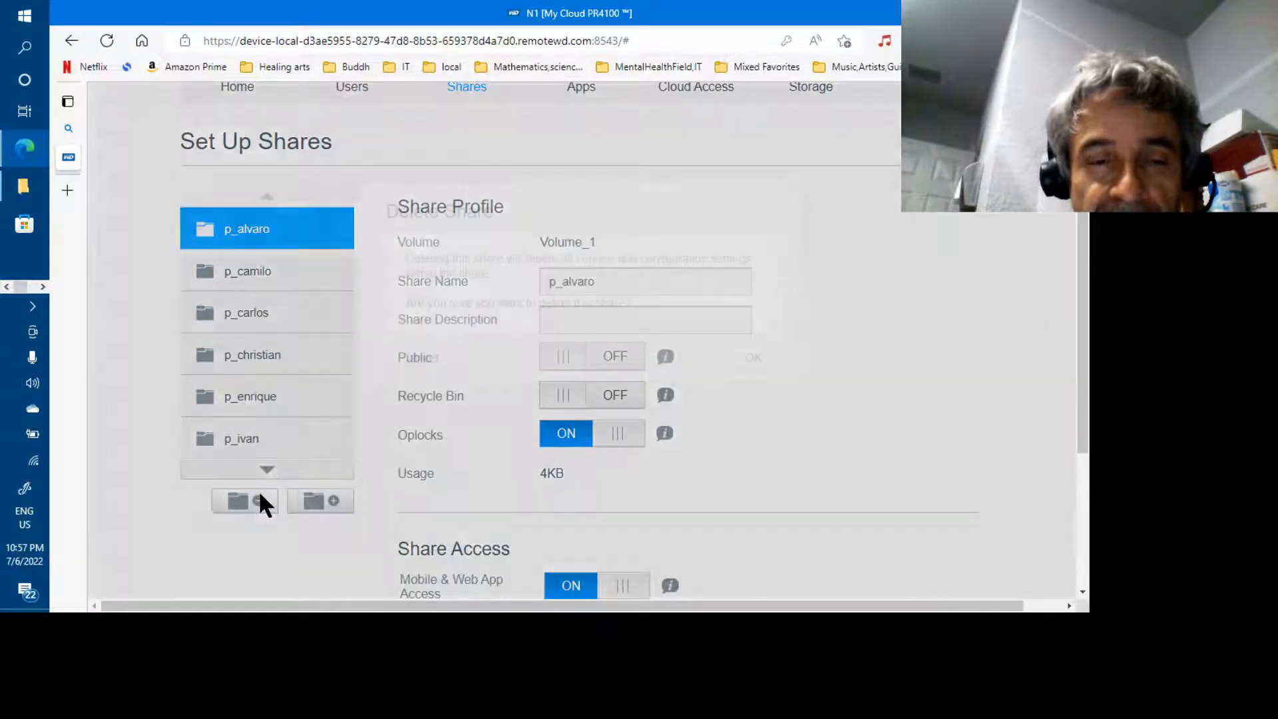
{"action": "left_click", "coordinate": [754, 360]}
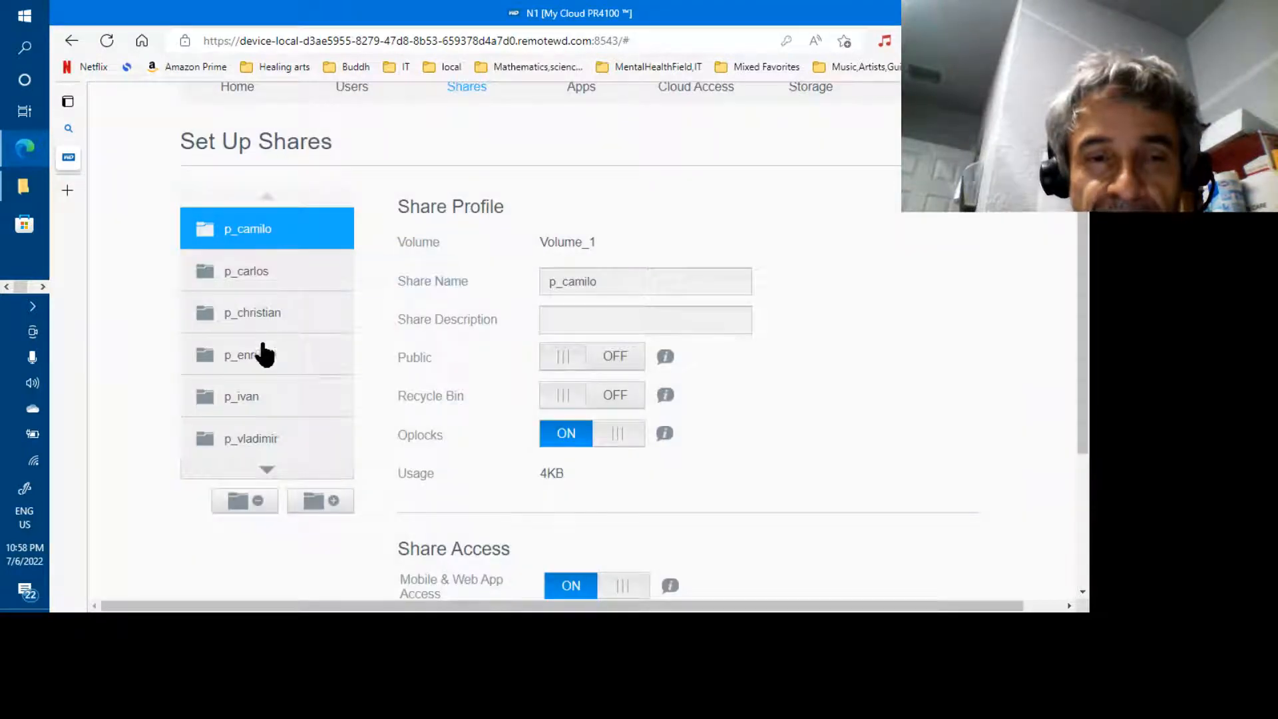
{"action": "left_click", "coordinate": [259, 502]}
{"action": "left_click", "coordinate": [765, 358]}
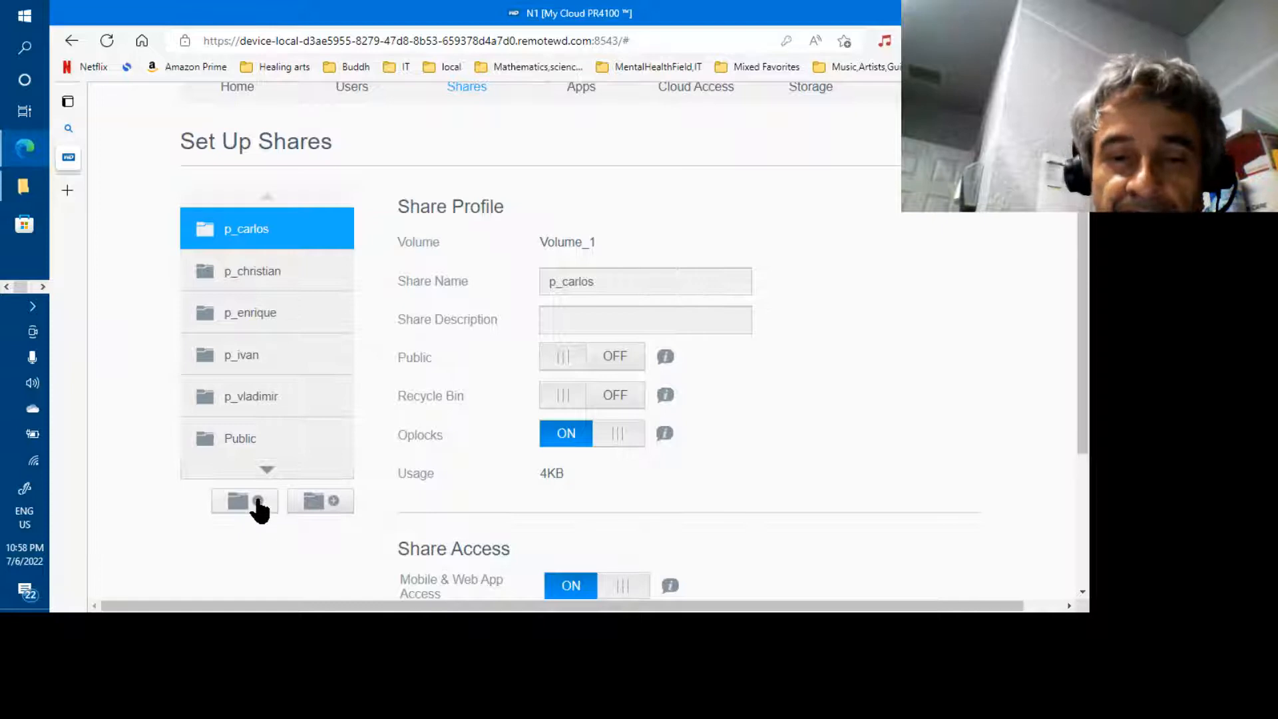
{"action": "left_click", "coordinate": [257, 499]}
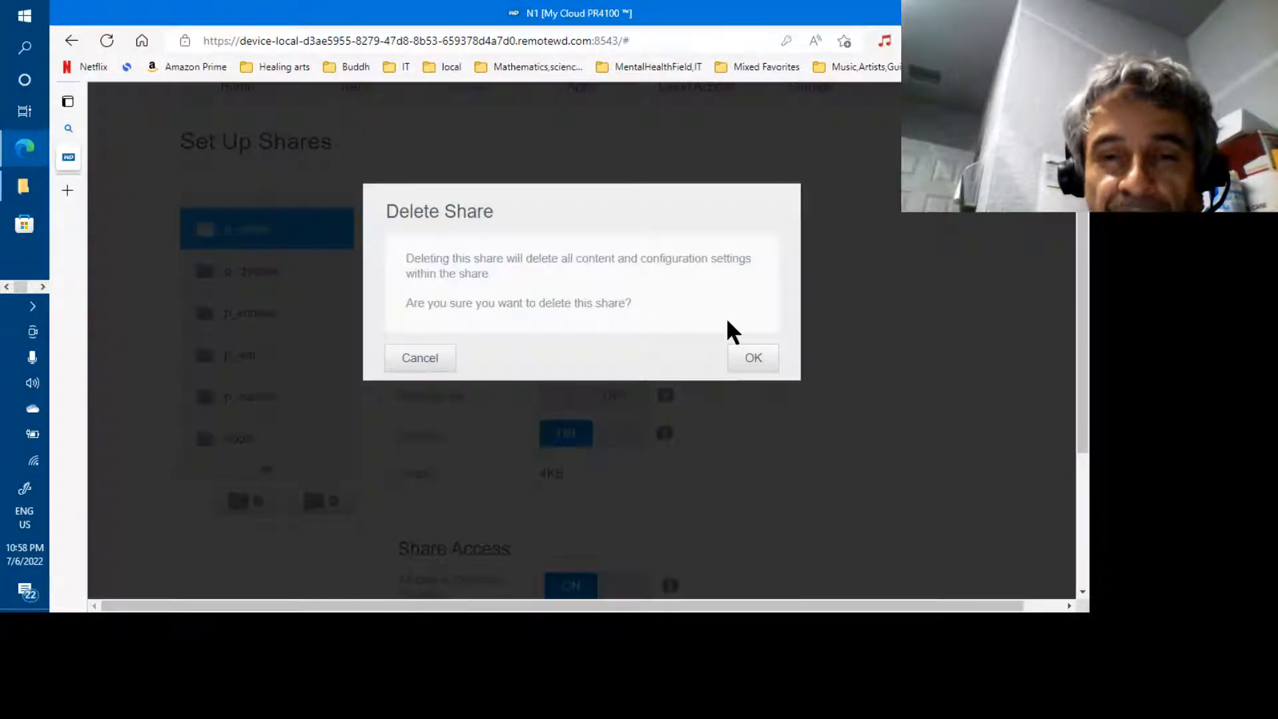
{"action": "left_click", "coordinate": [753, 358]}
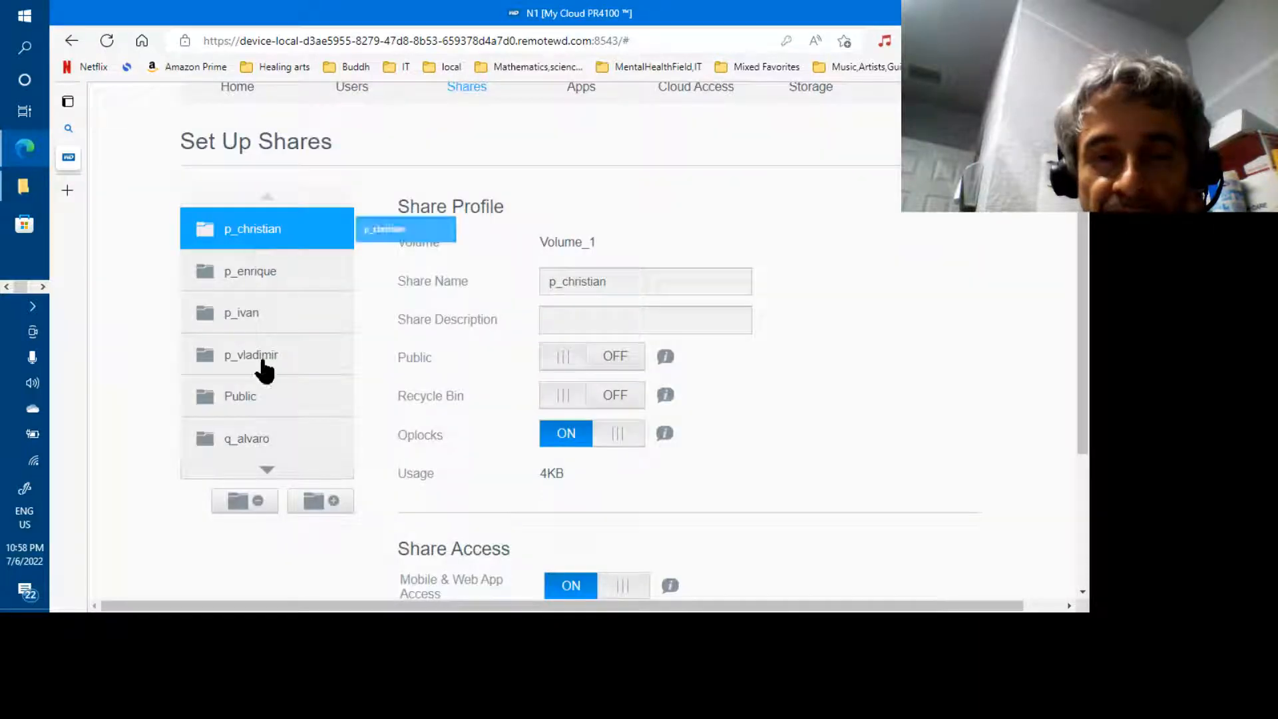
{"action": "left_click", "coordinate": [247, 505]}
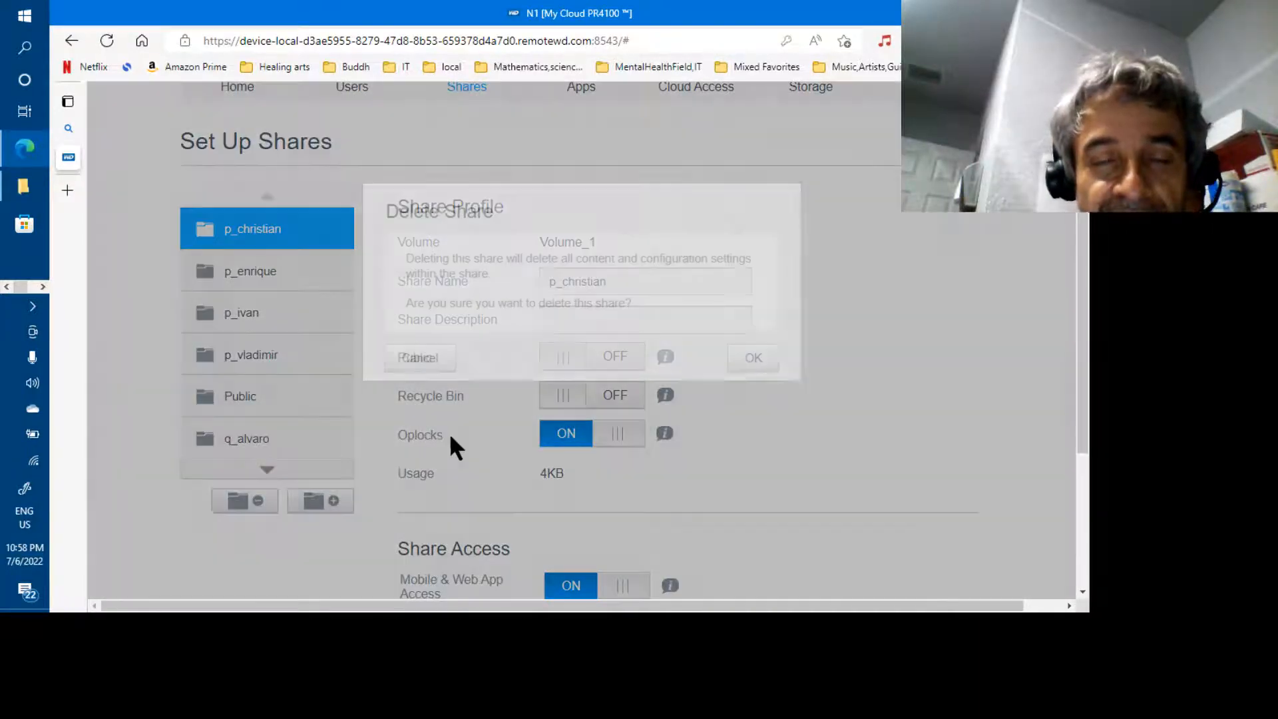
{"action": "left_click", "coordinate": [764, 359]}
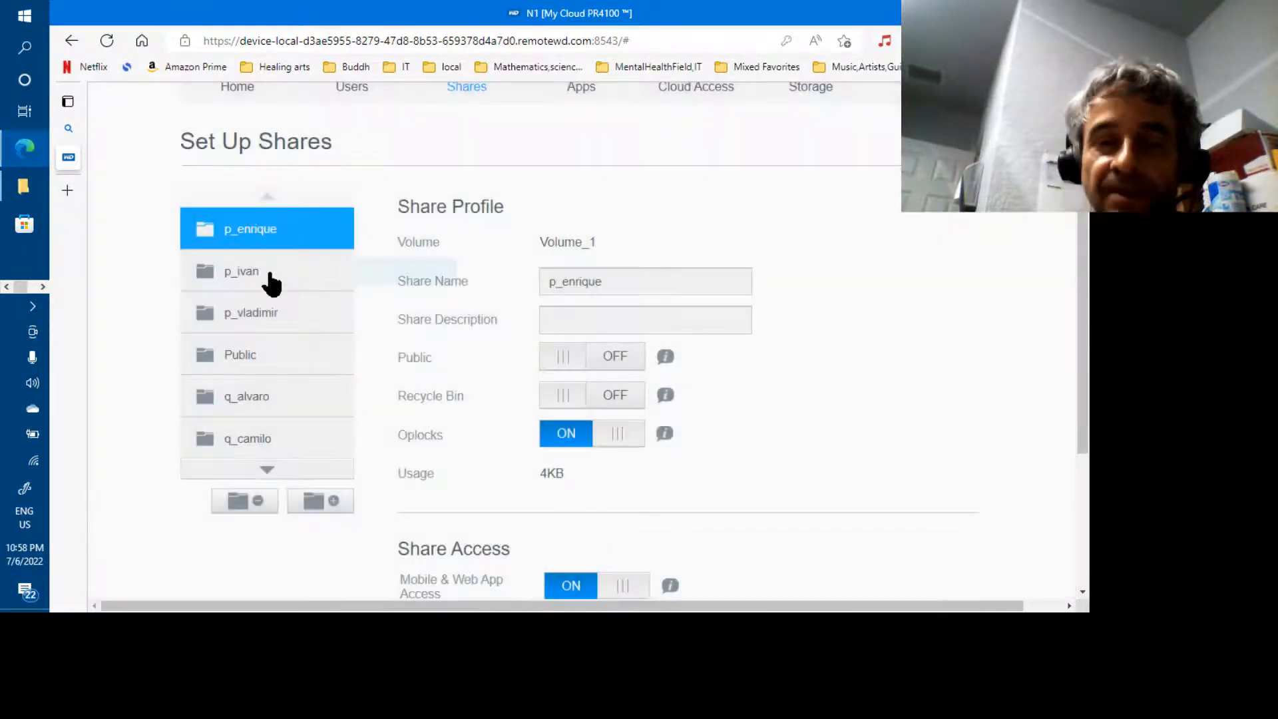
Delete the remaining p_ shares: p_enrique, p_ivan and p_vladimir
{"action": "left_click", "coordinate": [273, 279]}
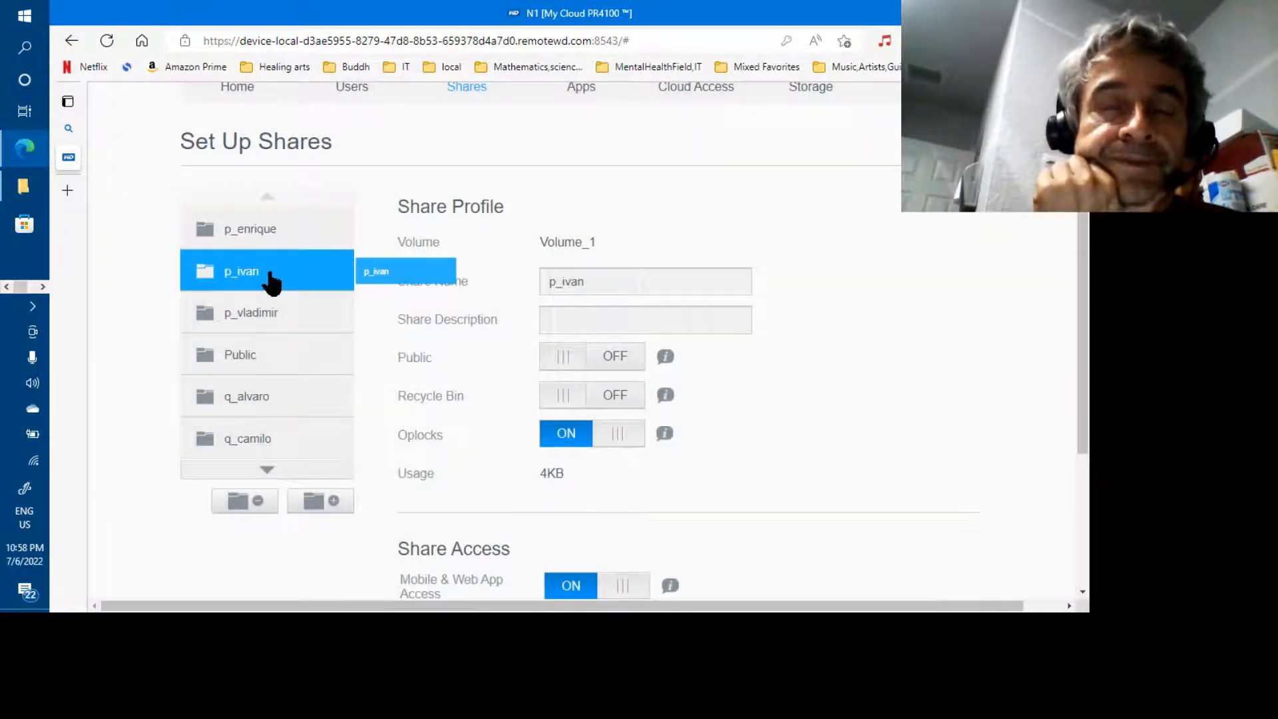
{"action": "left_click", "coordinate": [260, 233]}
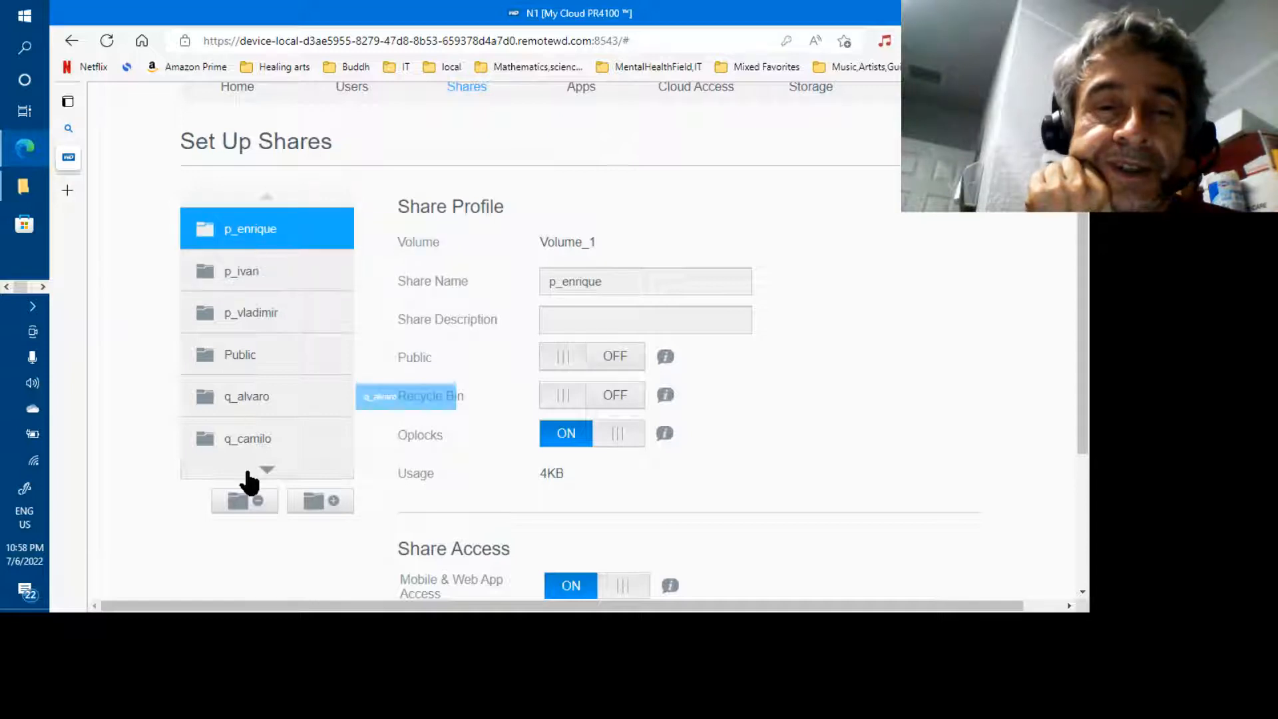
{"action": "left_click", "coordinate": [248, 502]}
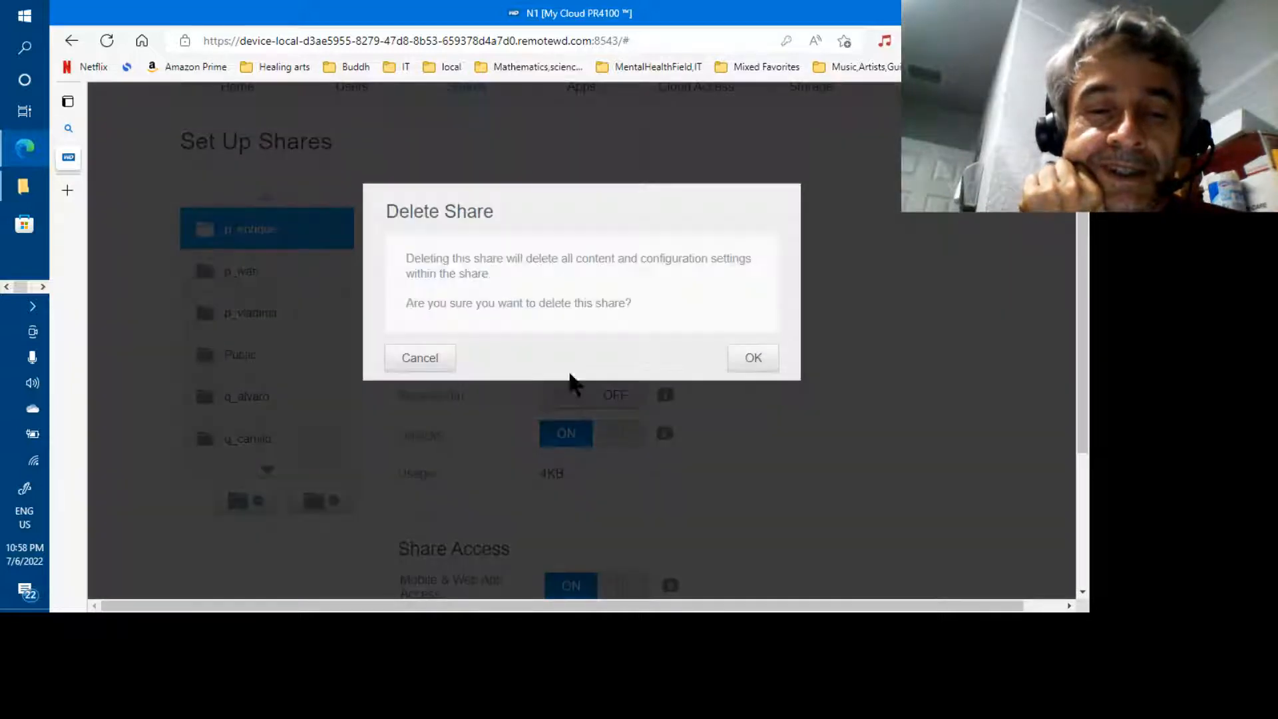
{"action": "left_click", "coordinate": [750, 359]}
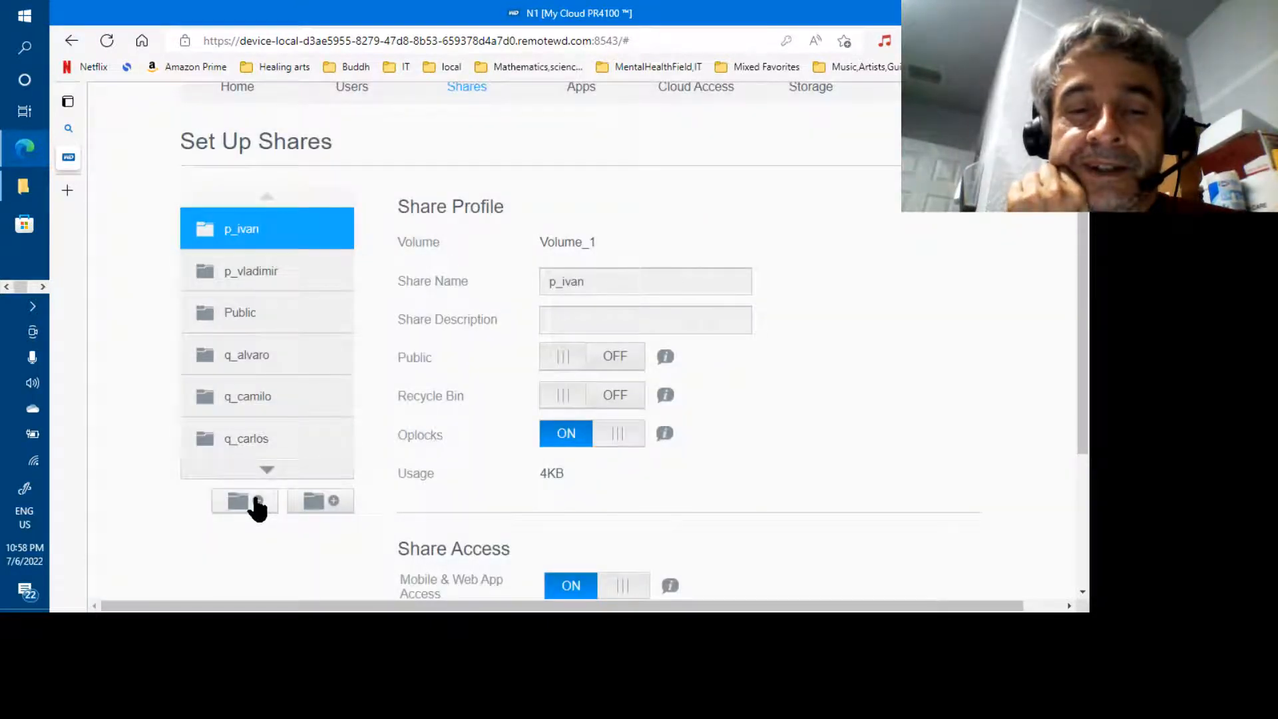
{"action": "left_click", "coordinate": [256, 500]}
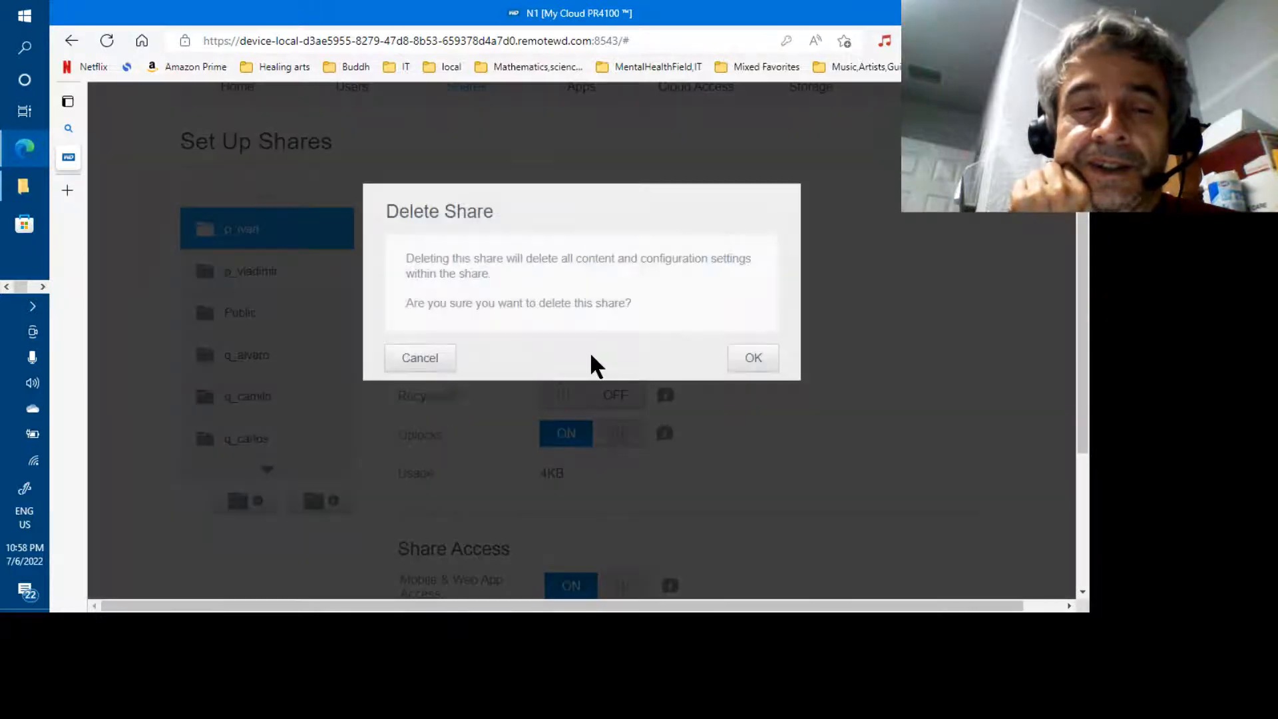
{"action": "left_click", "coordinate": [750, 358]}
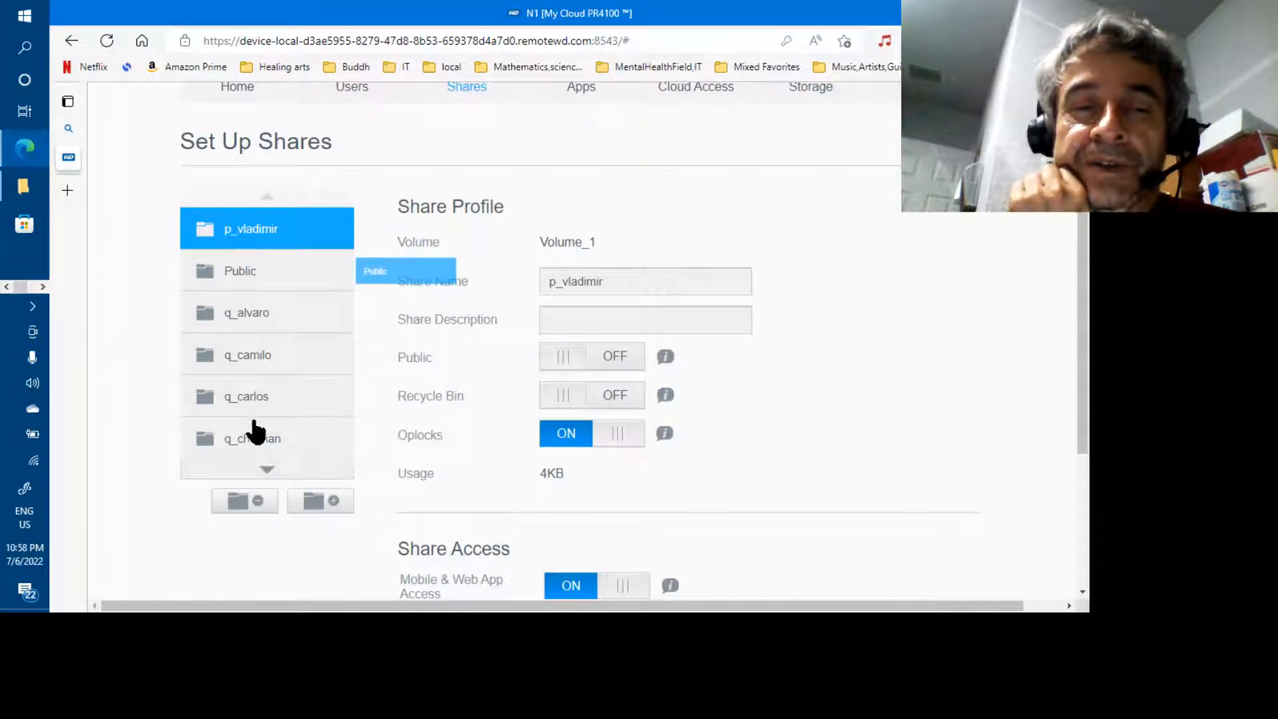
{"action": "left_click", "coordinate": [251, 503]}
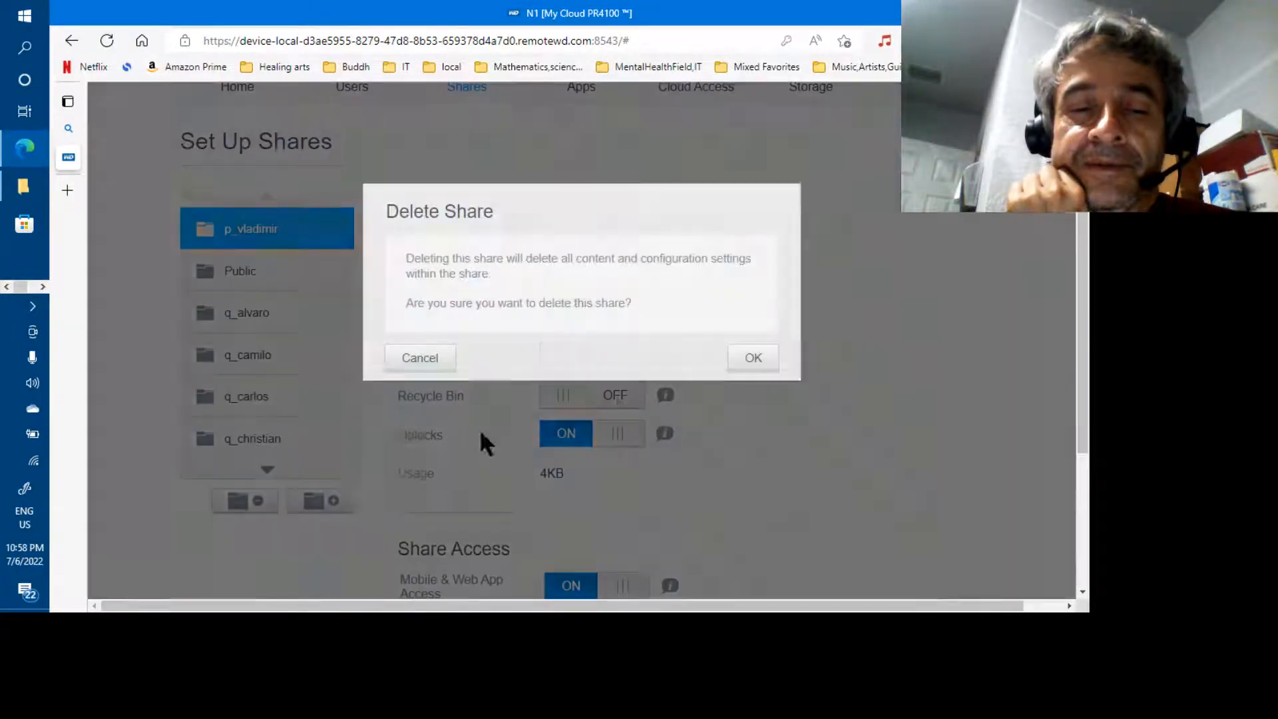
{"action": "left_click", "coordinate": [769, 364]}
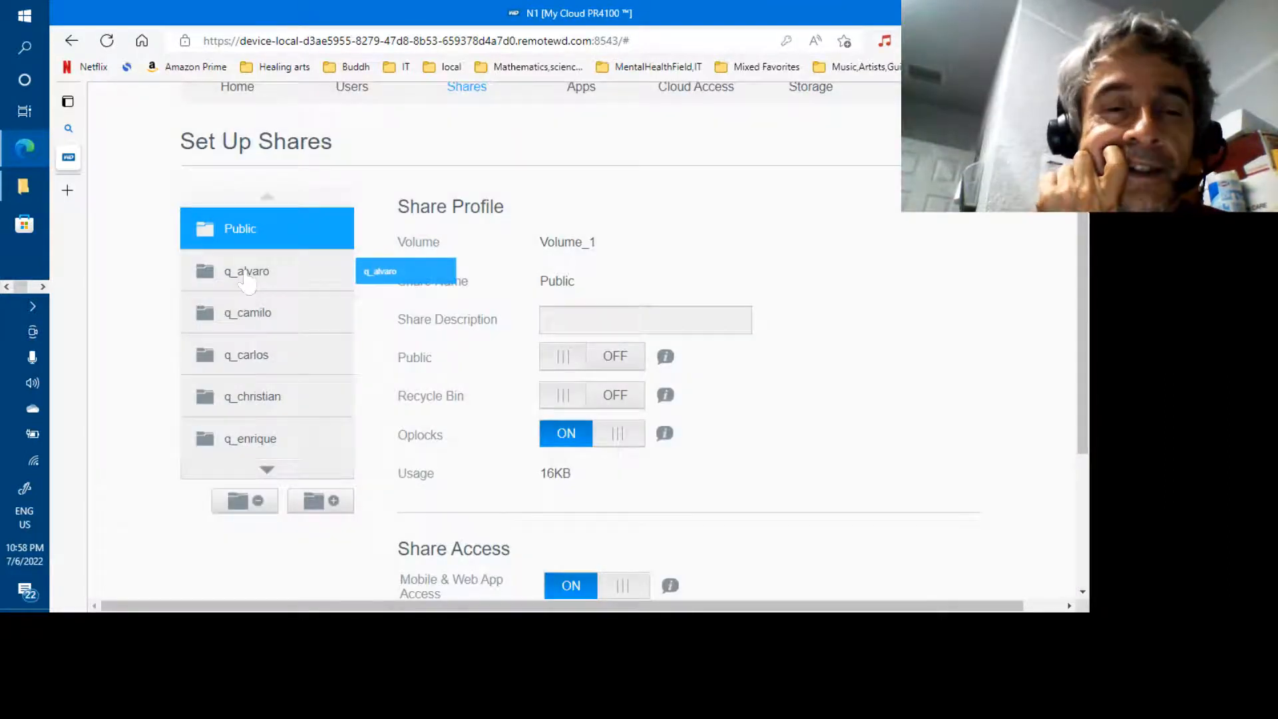
Delete the shares q_alvaro, q_camilo, q_carlos and q_christian
{"action": "left_click", "coordinate": [246, 279]}
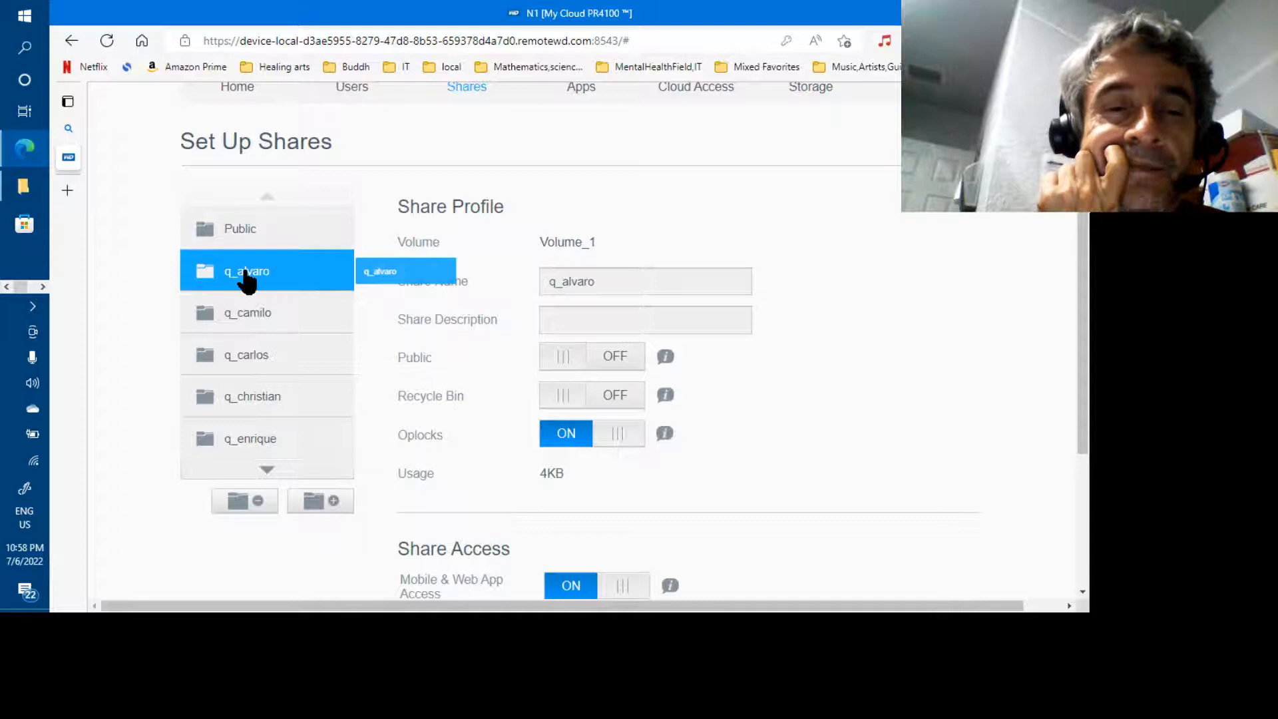
{"action": "left_click", "coordinate": [253, 503]}
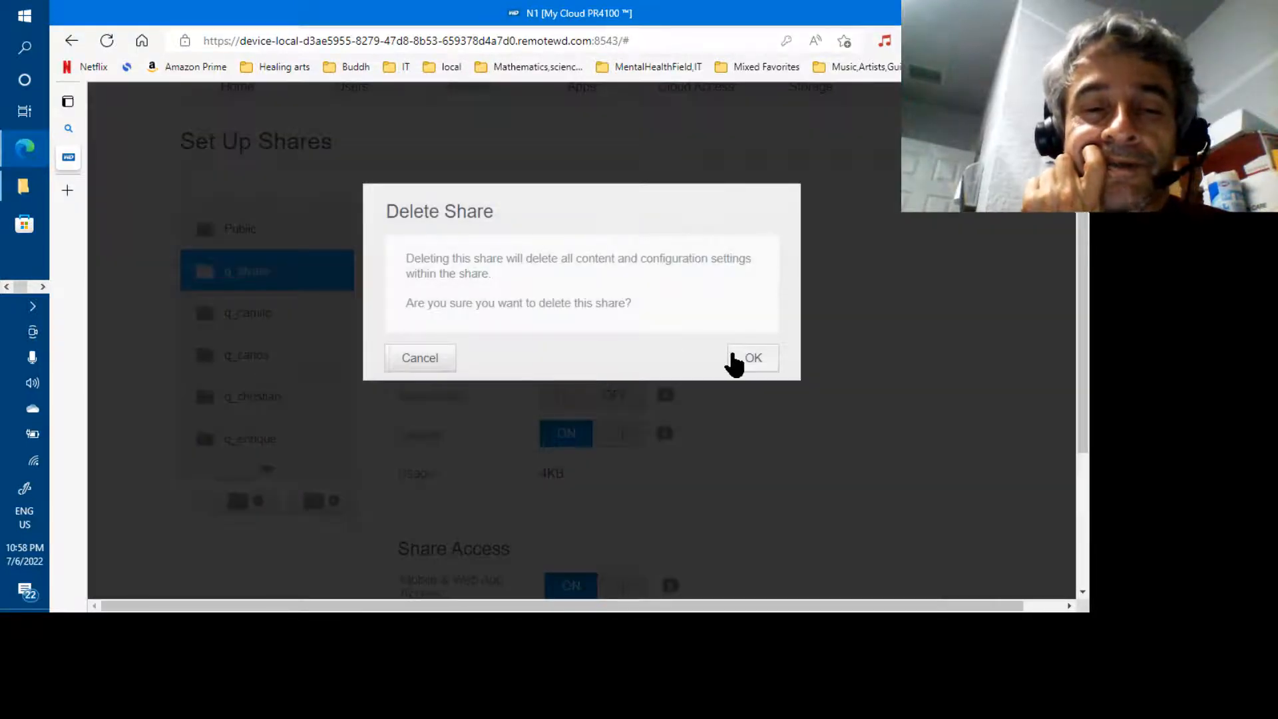
{"action": "left_click", "coordinate": [735, 359]}
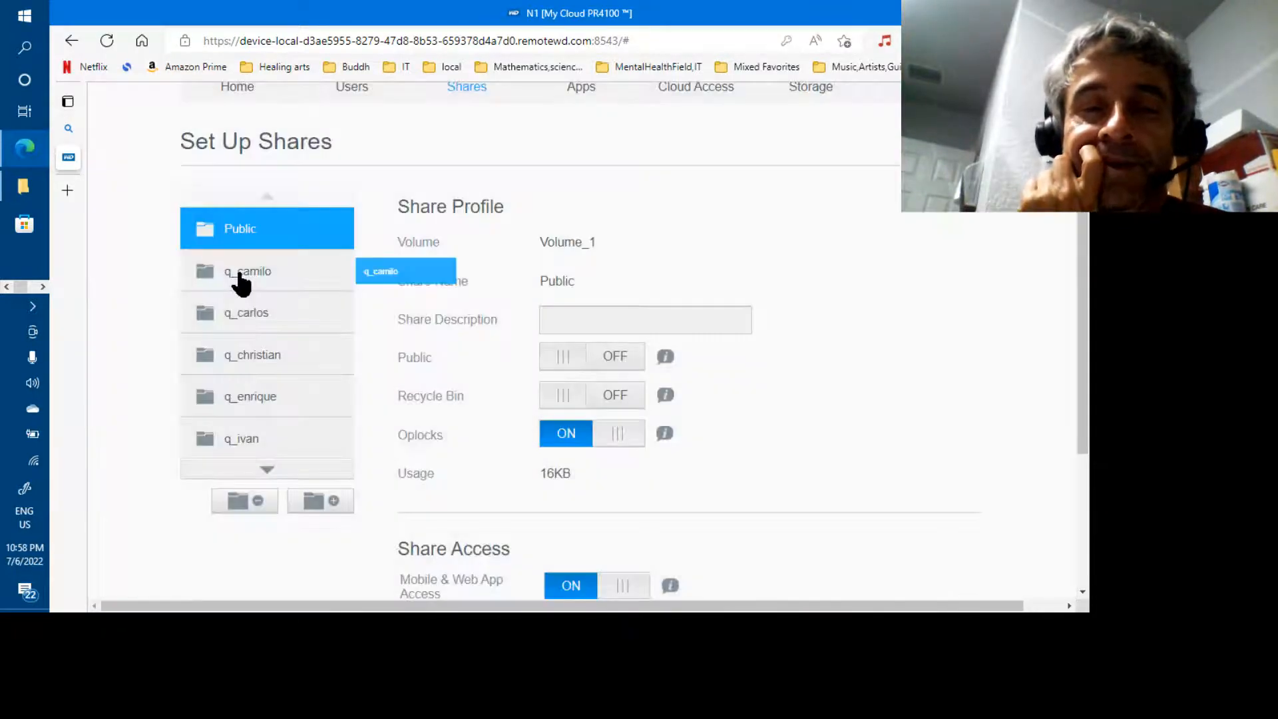
{"action": "left_click", "coordinate": [241, 275]}
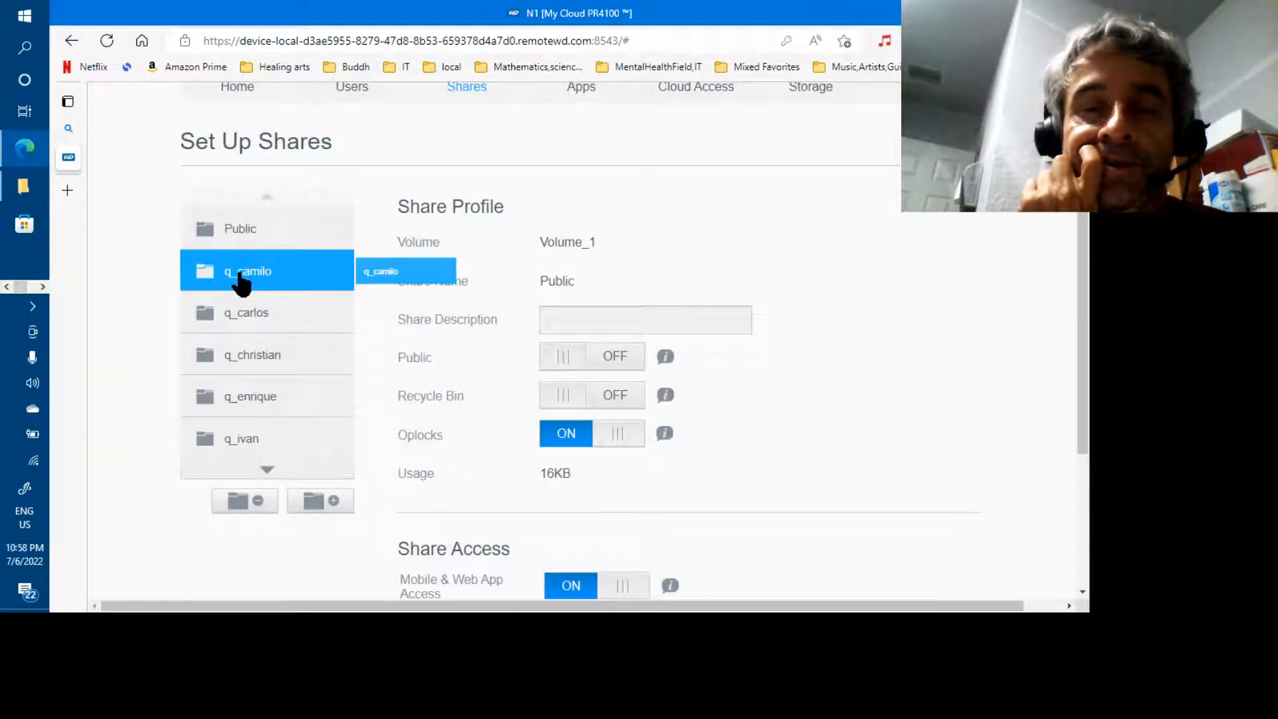
{"action": "left_click", "coordinate": [246, 502]}
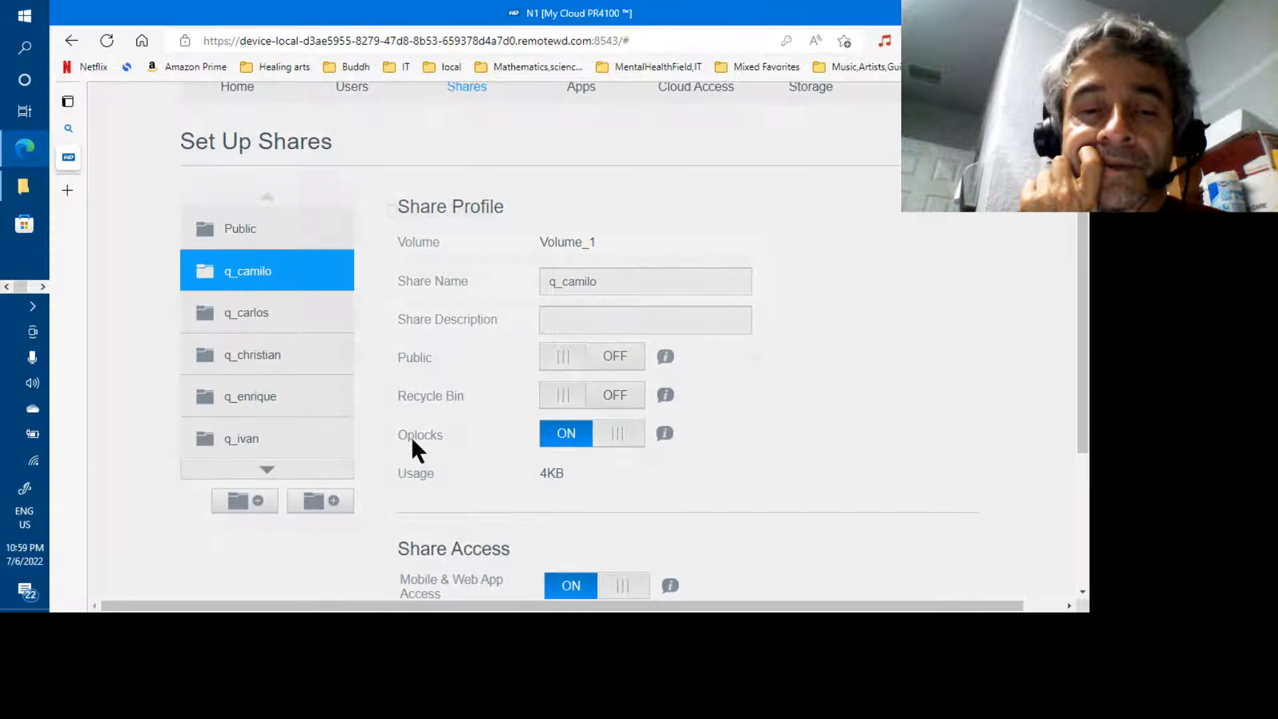
{"action": "left_click", "coordinate": [751, 359]}
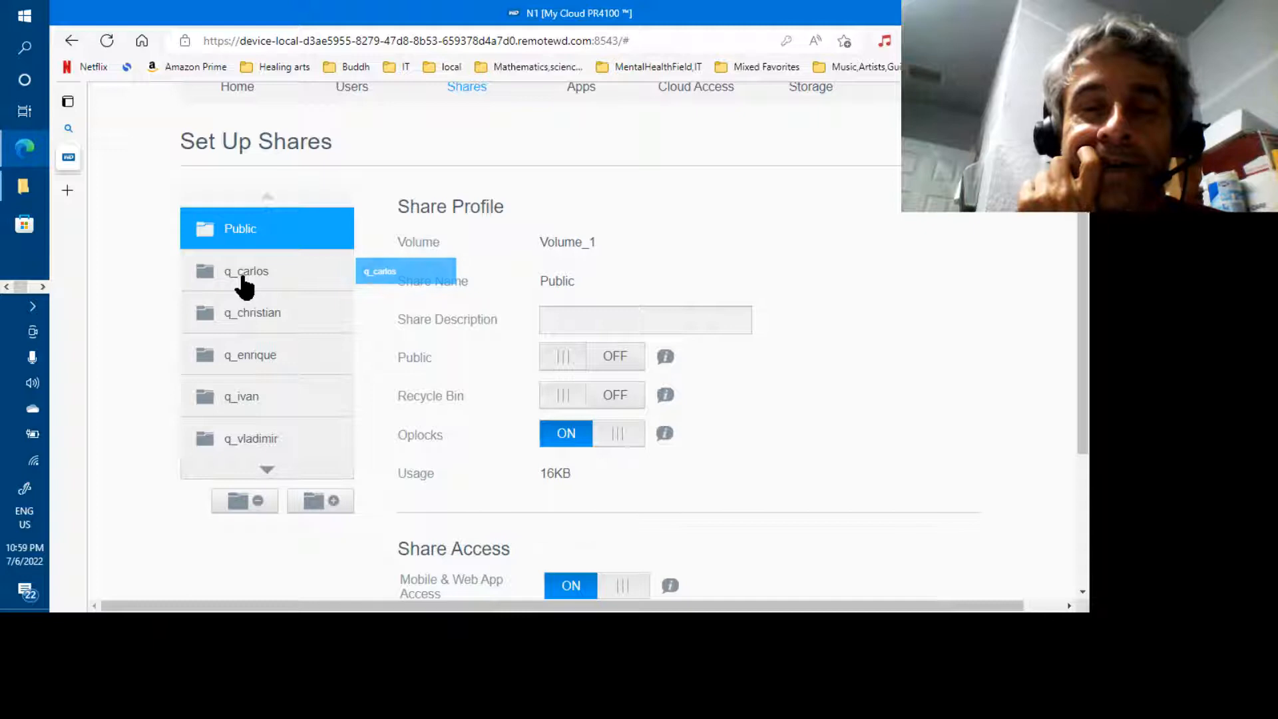
{"action": "left_click", "coordinate": [244, 284]}
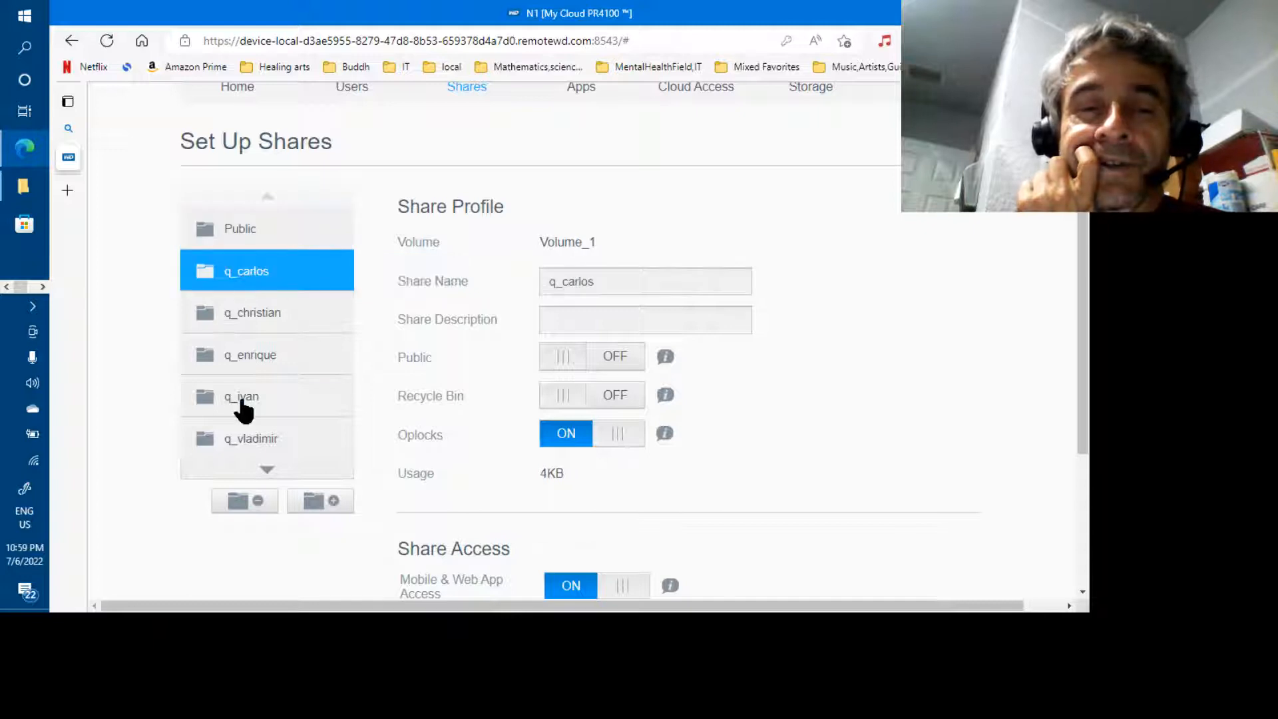
{"action": "left_click", "coordinate": [245, 500]}
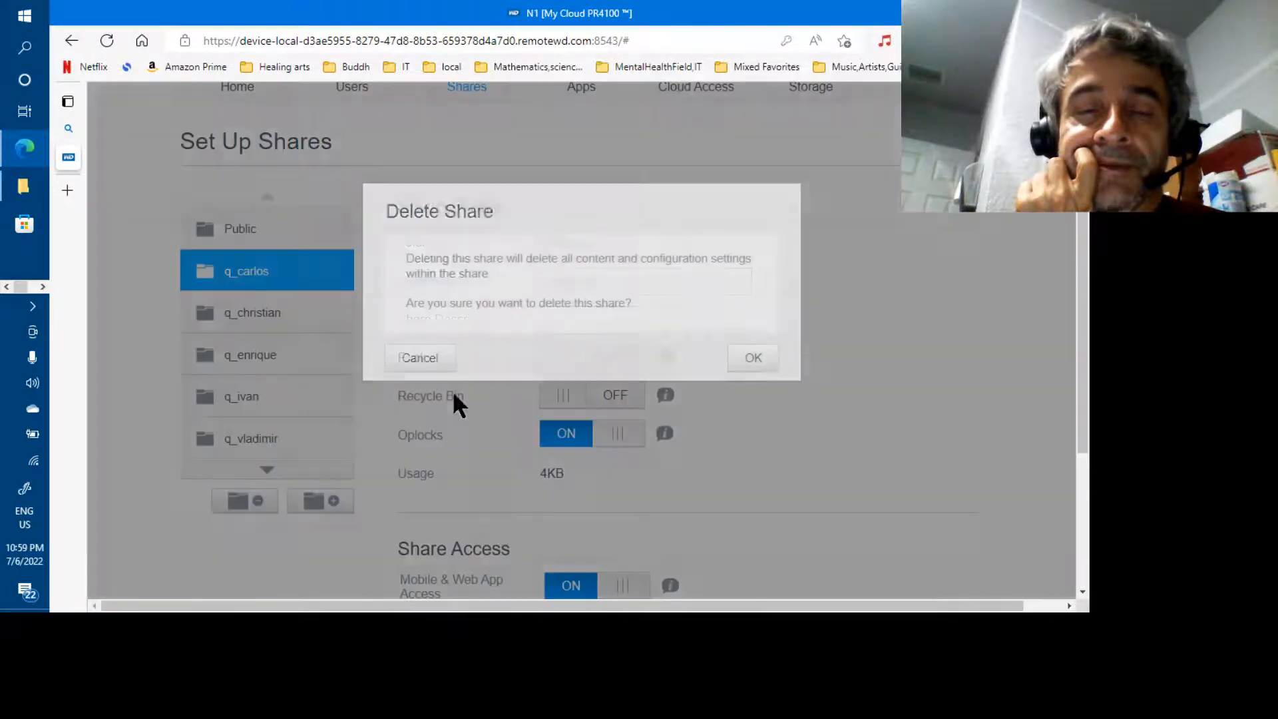
{"action": "left_click", "coordinate": [738, 359]}
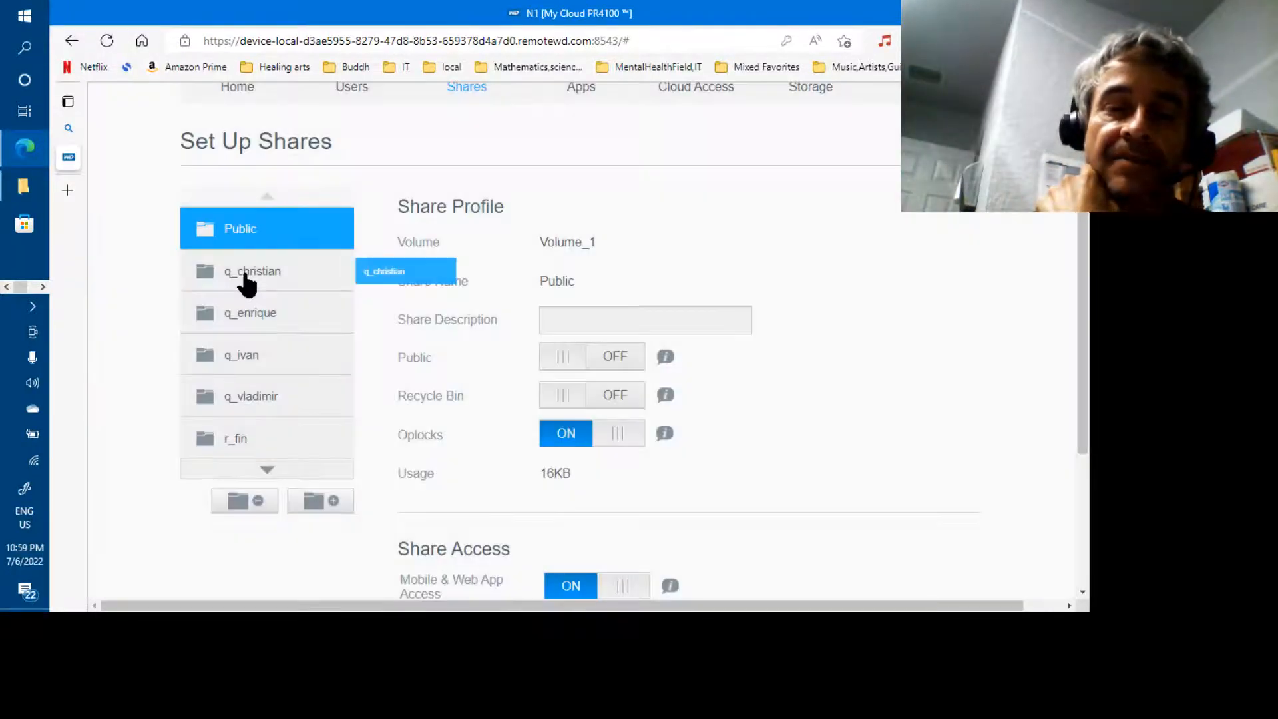
{"action": "left_click", "coordinate": [247, 281]}
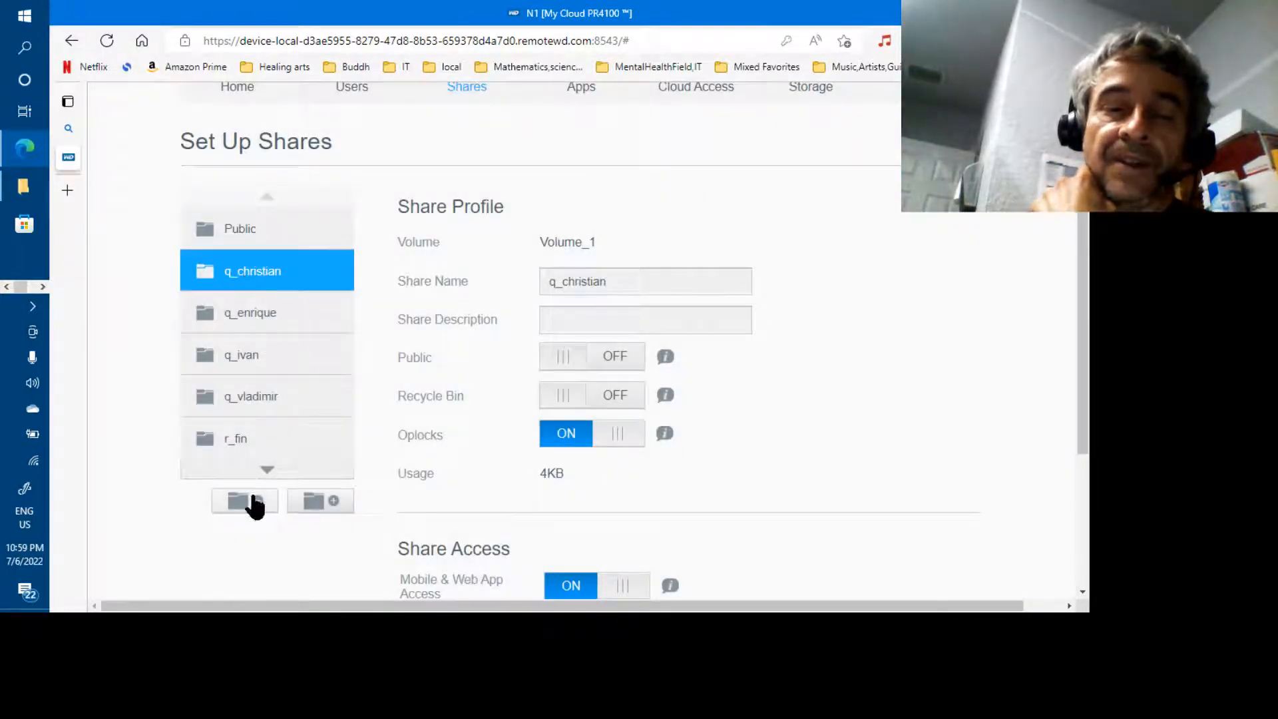
{"action": "left_click", "coordinate": [252, 502]}
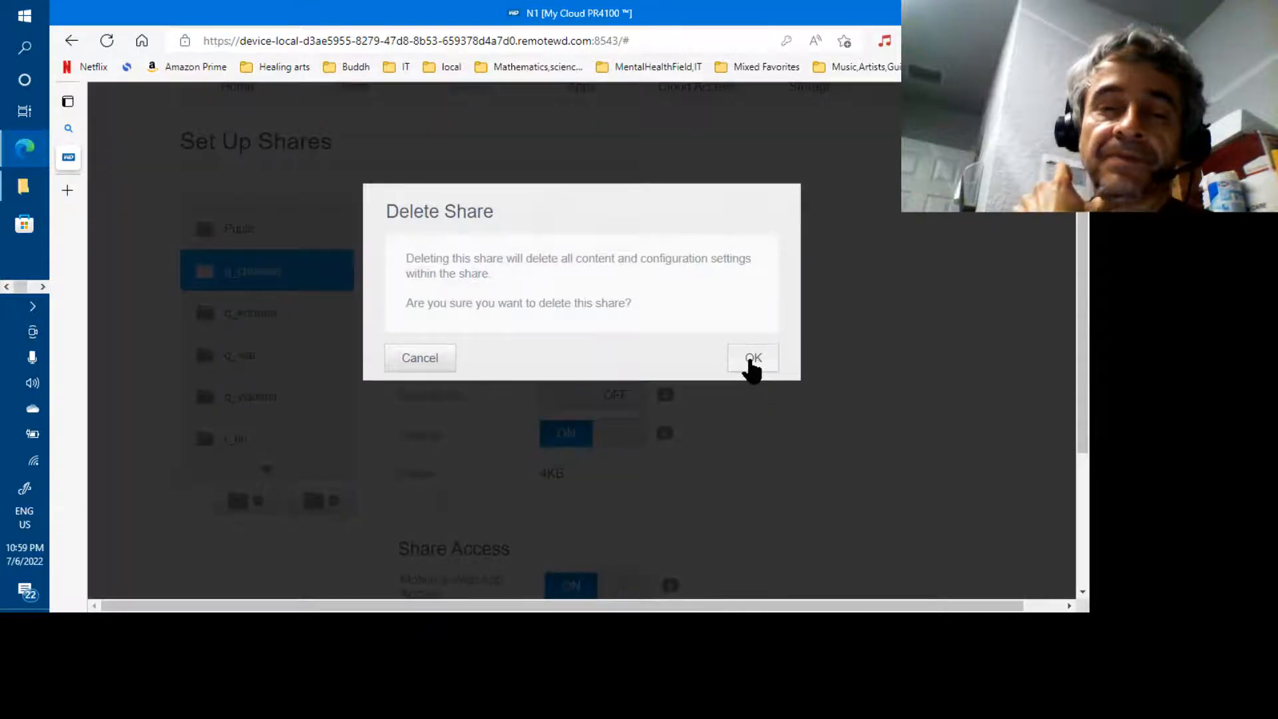
{"action": "left_click", "coordinate": [750, 363]}
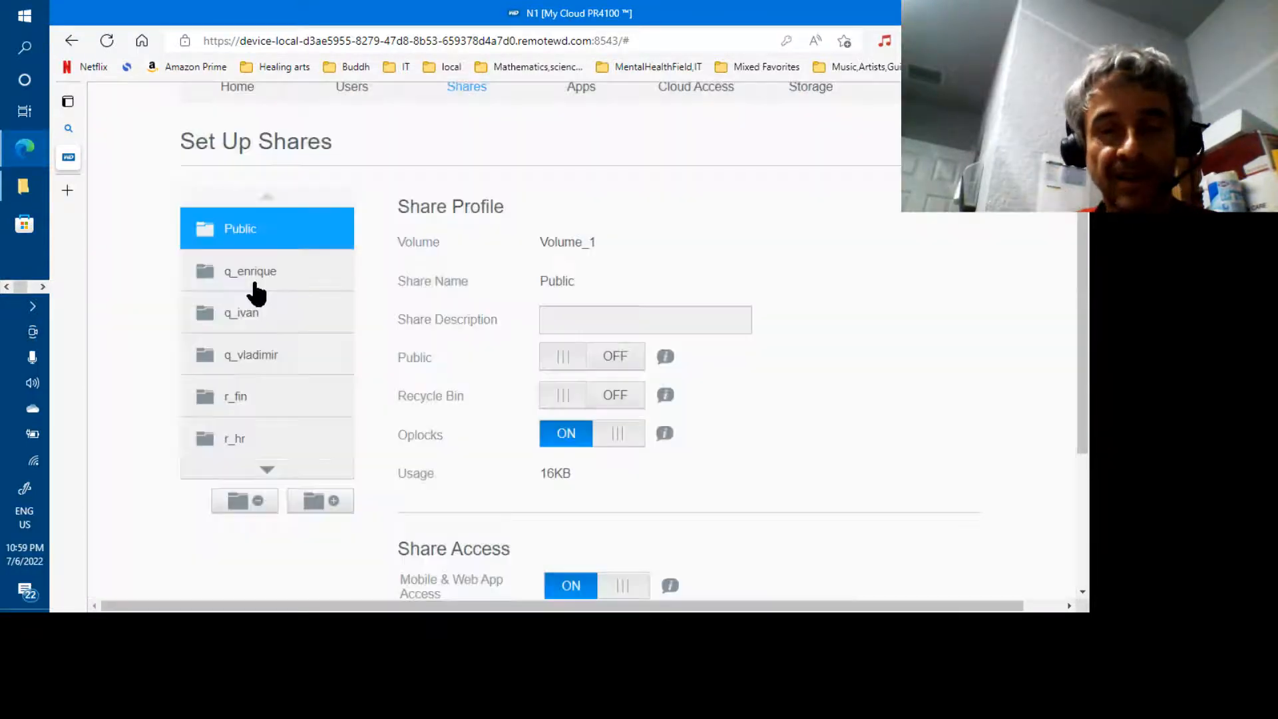
Delete the last three q_ shares, through q_ivan and q_vladimir
{"action": "left_click", "coordinate": [253, 291]}
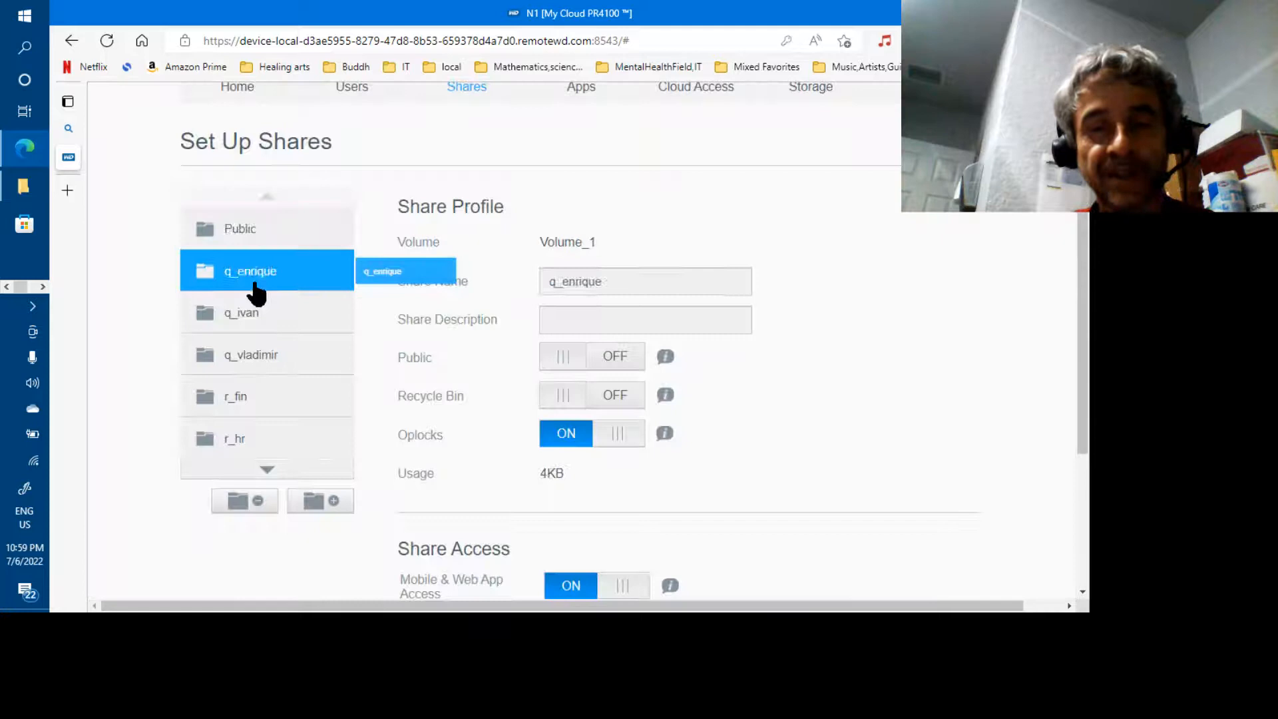
{"action": "left_click", "coordinate": [257, 503]}
{"action": "left_click", "coordinate": [757, 358]}
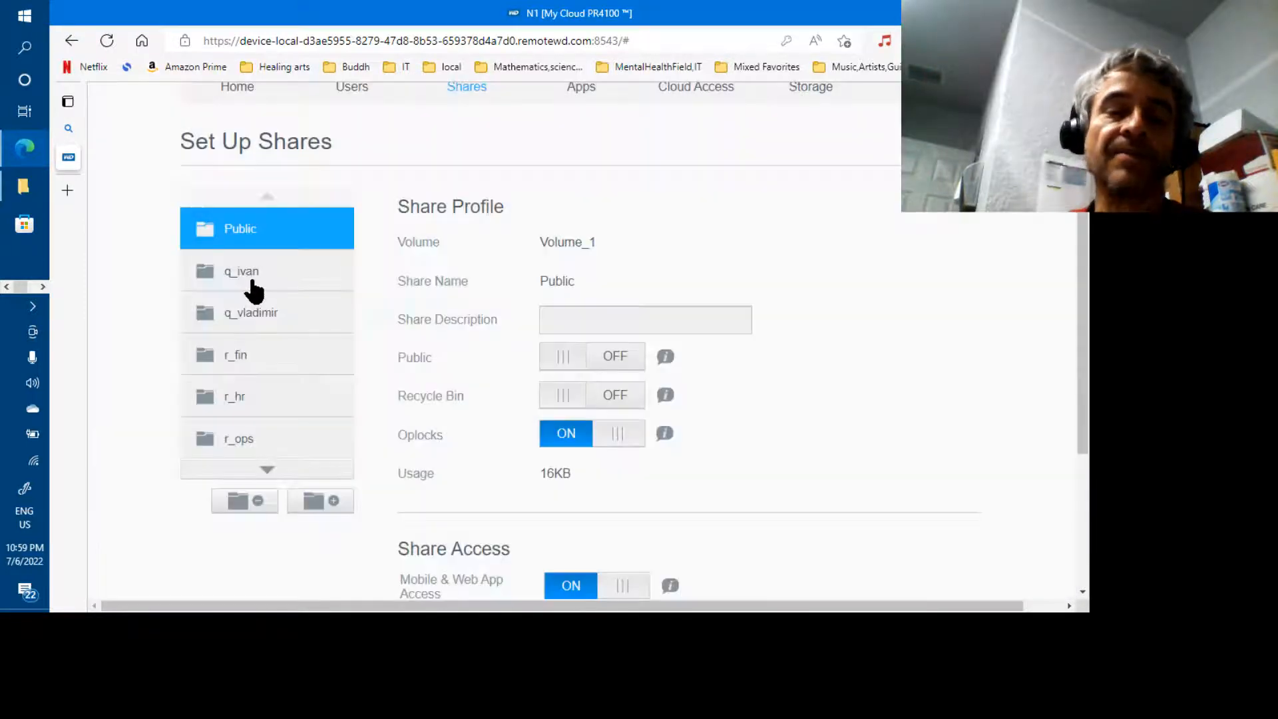
{"action": "left_click_drag", "start_coordinate": [250, 281], "coordinate": [251, 285]}
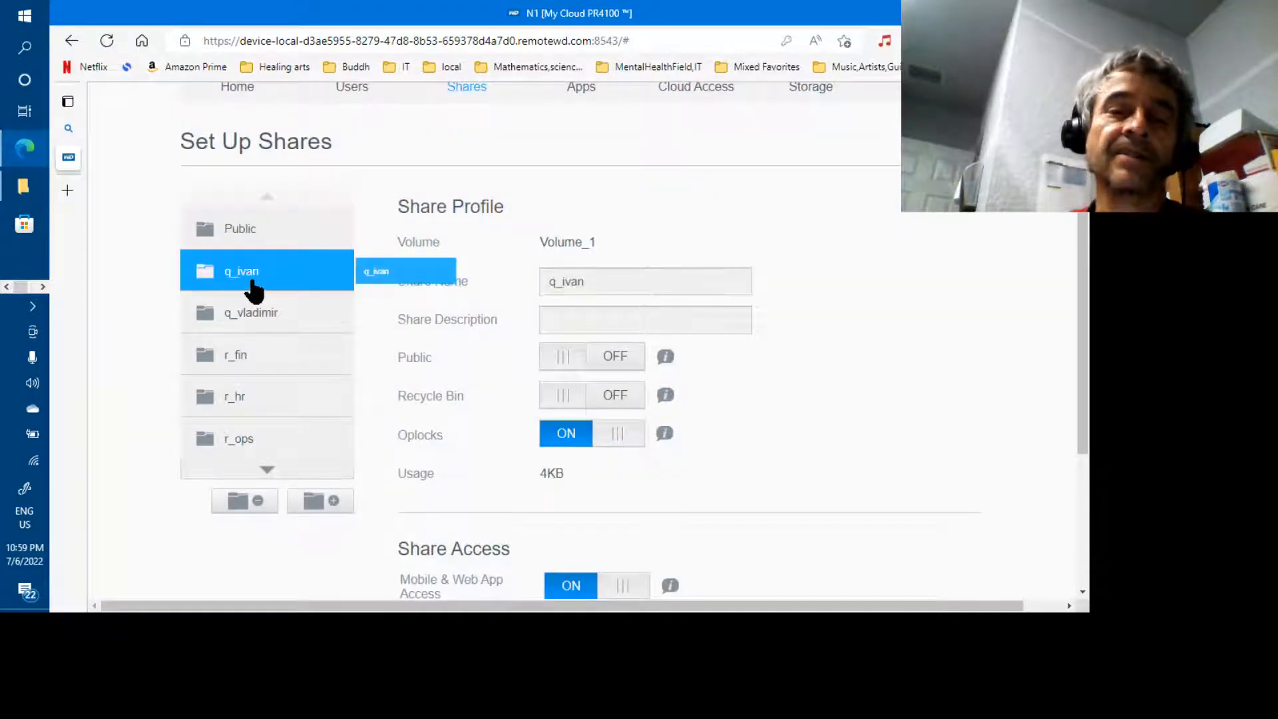
{"action": "left_click", "coordinate": [257, 501]}
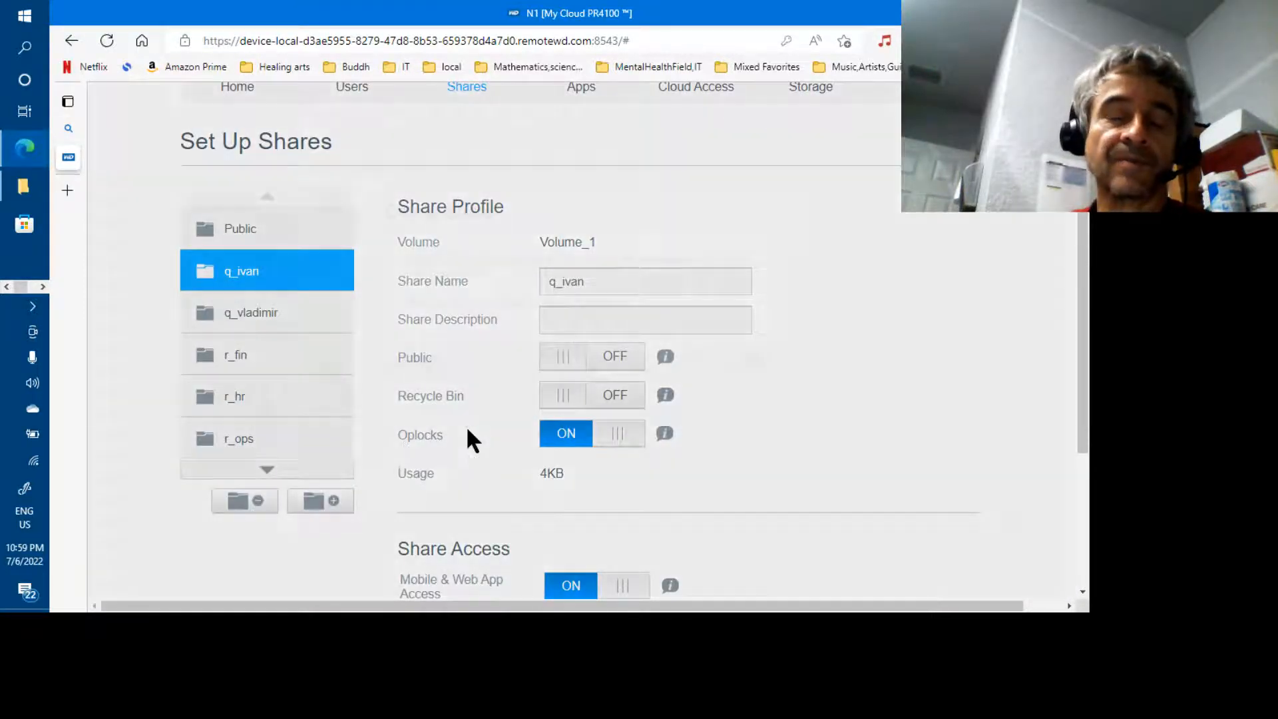
{"action": "left_click", "coordinate": [748, 360]}
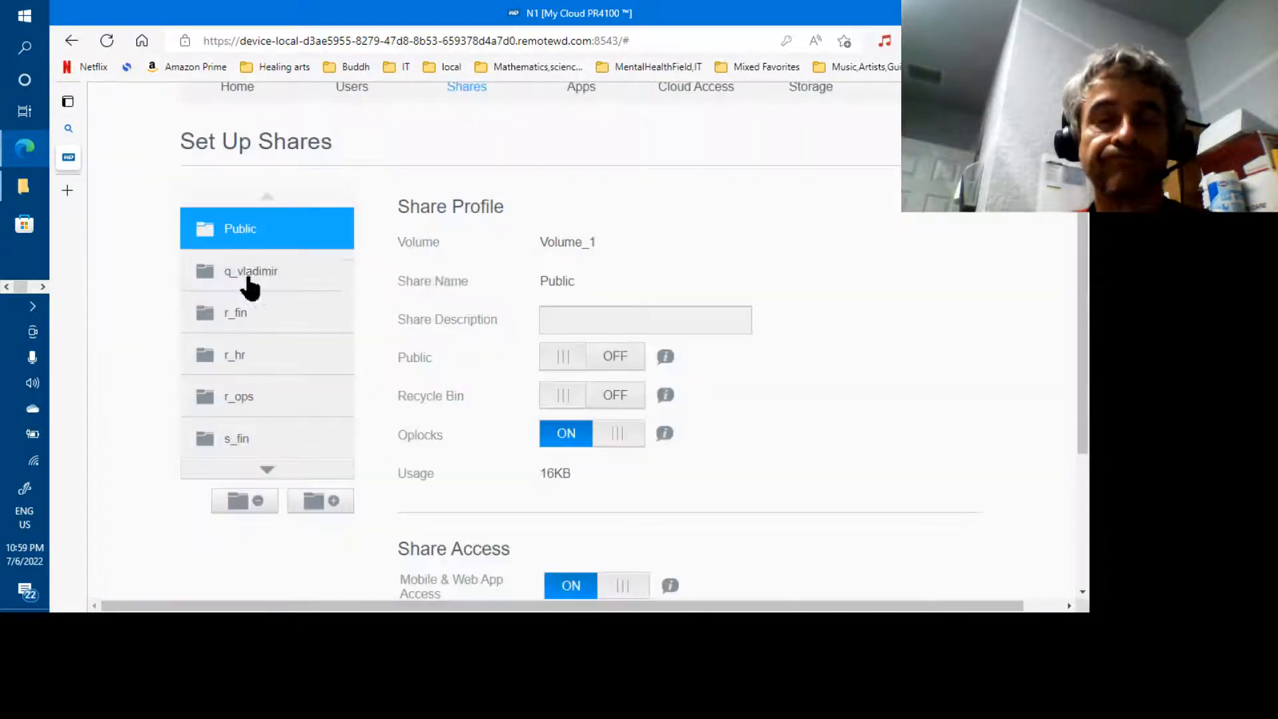
{"action": "left_click_drag", "start_coordinate": [246, 284], "coordinate": [250, 289]}
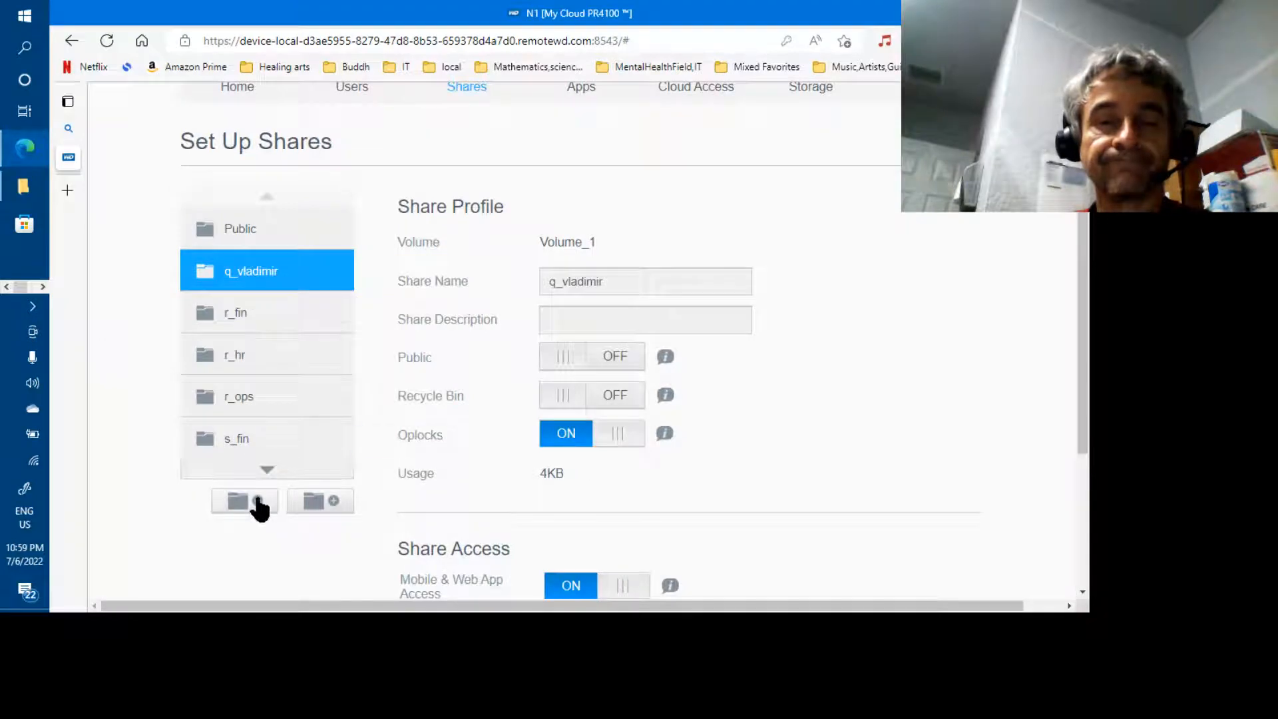
{"action": "left_click", "coordinate": [258, 501]}
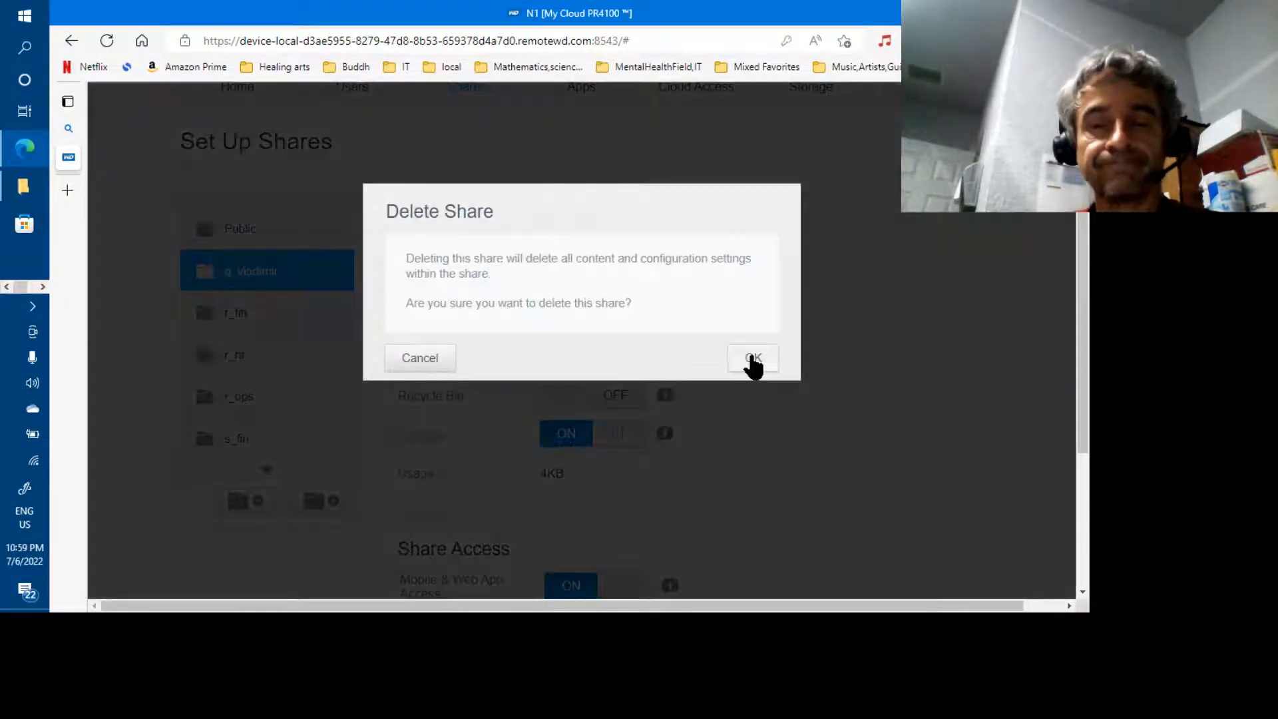
{"action": "left_click", "coordinate": [753, 360]}
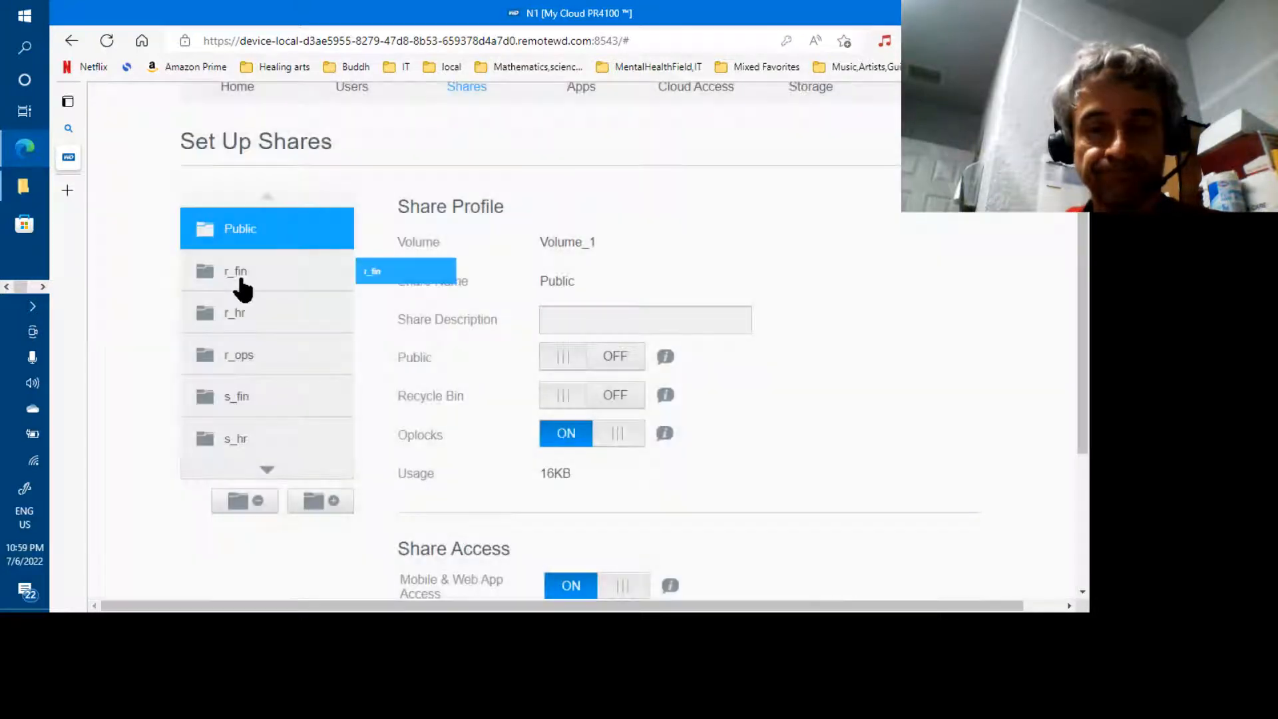
Delete the shares r_fin, r_hr and r_ops
{"action": "left_click", "coordinate": [243, 285]}
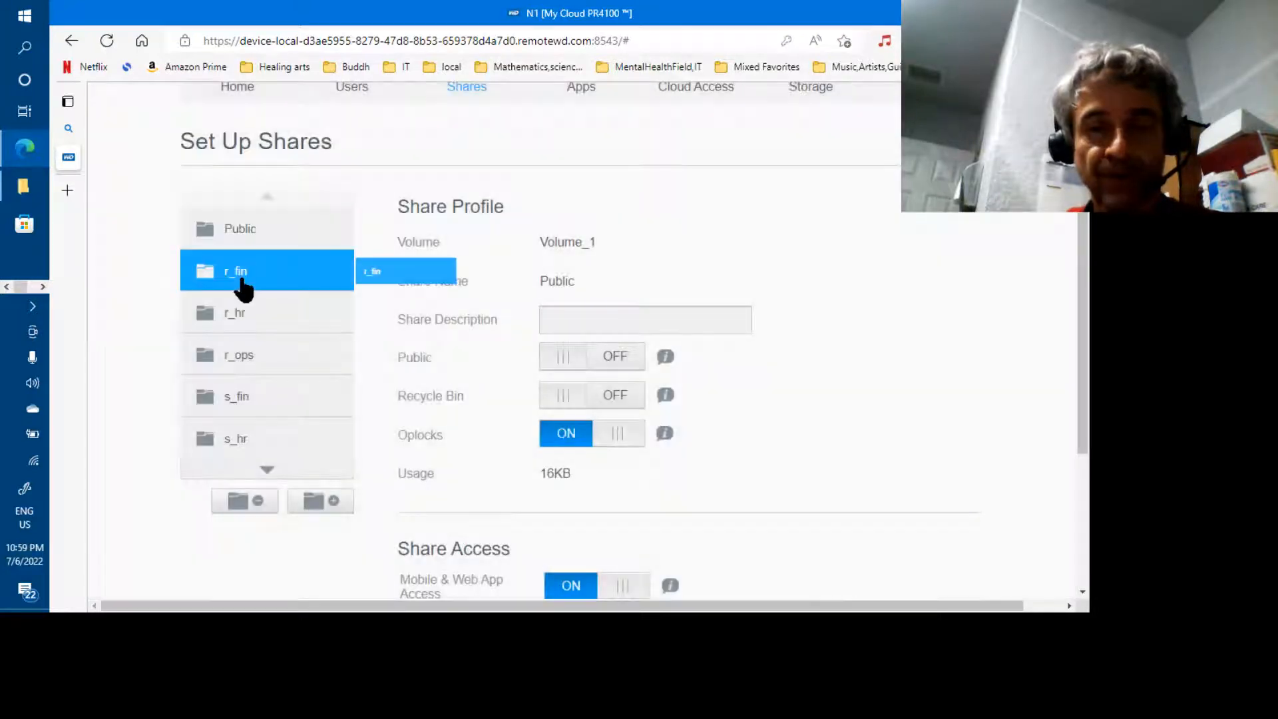
{"action": "left_click", "coordinate": [257, 501]}
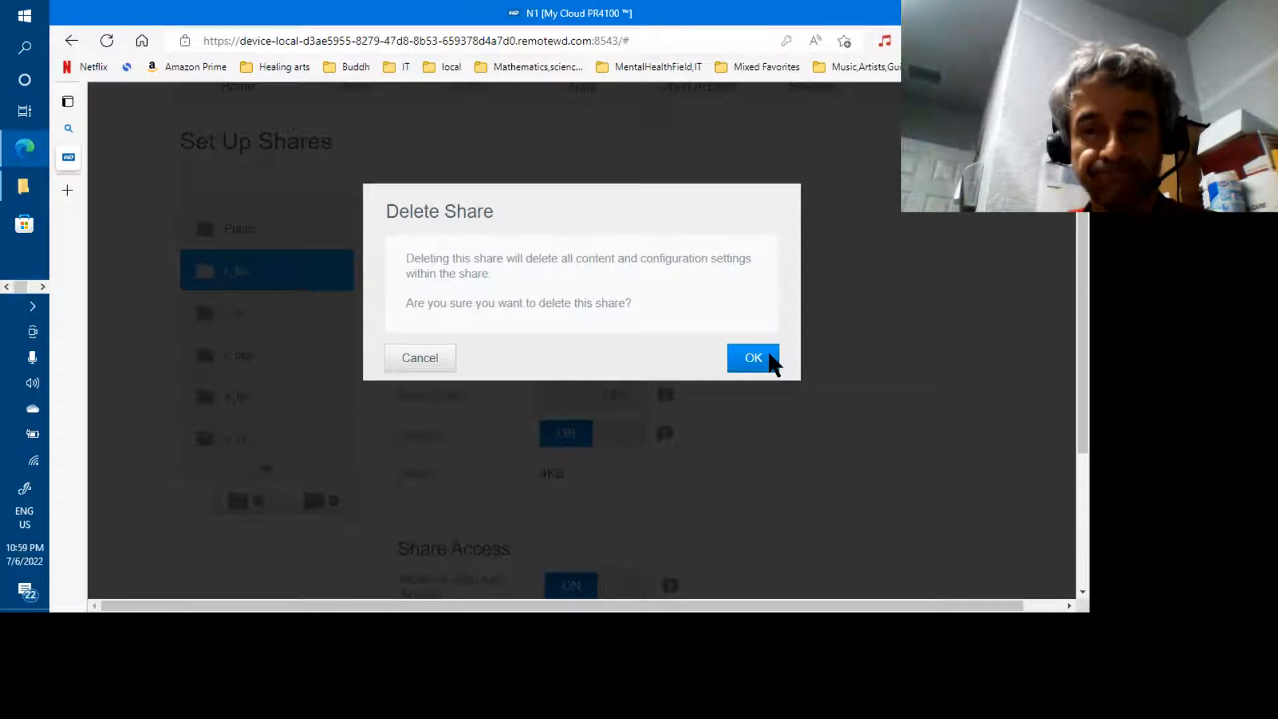
{"action": "left_click", "coordinate": [770, 355]}
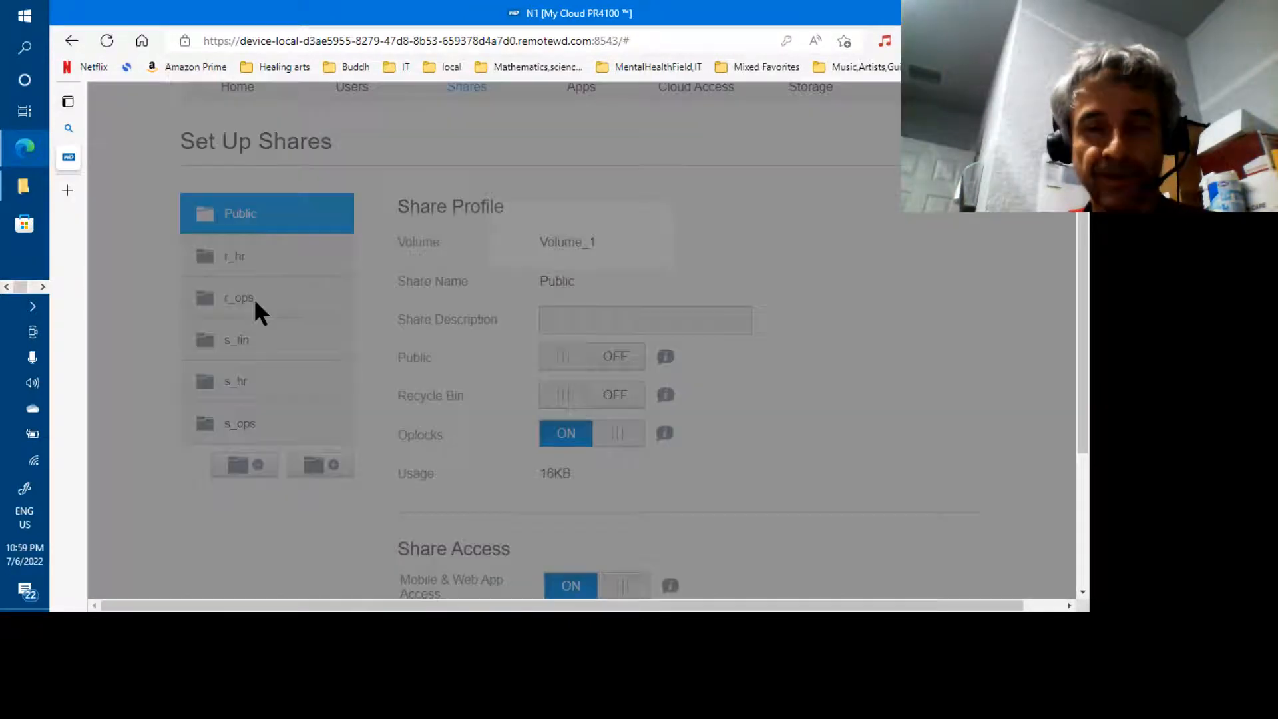
{"action": "left_click", "coordinate": [241, 270]}
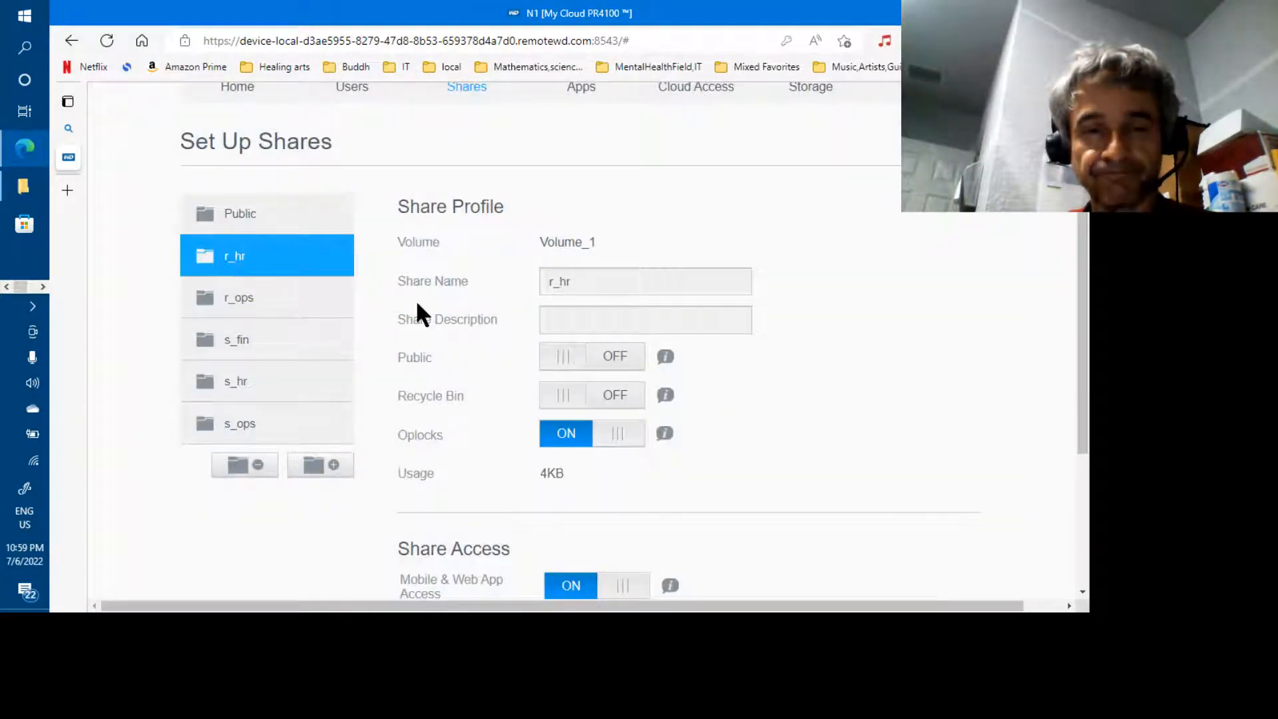
{"action": "left_click", "coordinate": [259, 466]}
{"action": "left_click", "coordinate": [755, 359]}
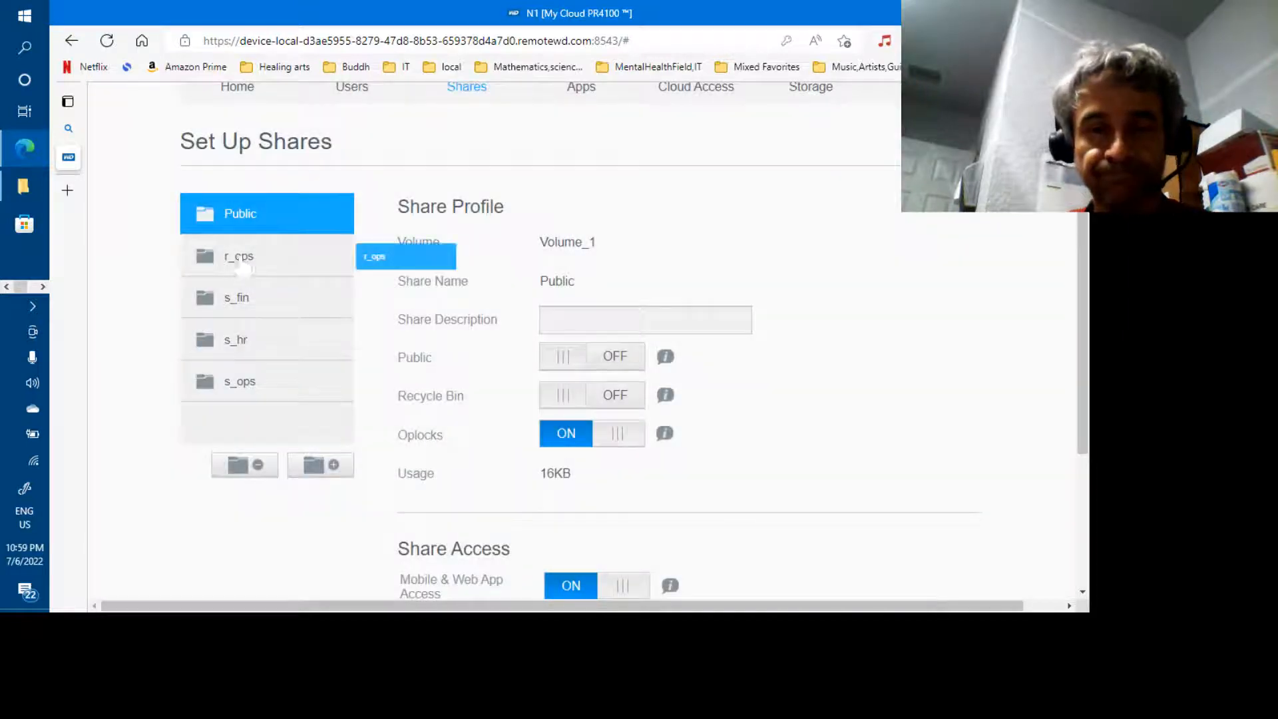
{"action": "left_click", "coordinate": [240, 261]}
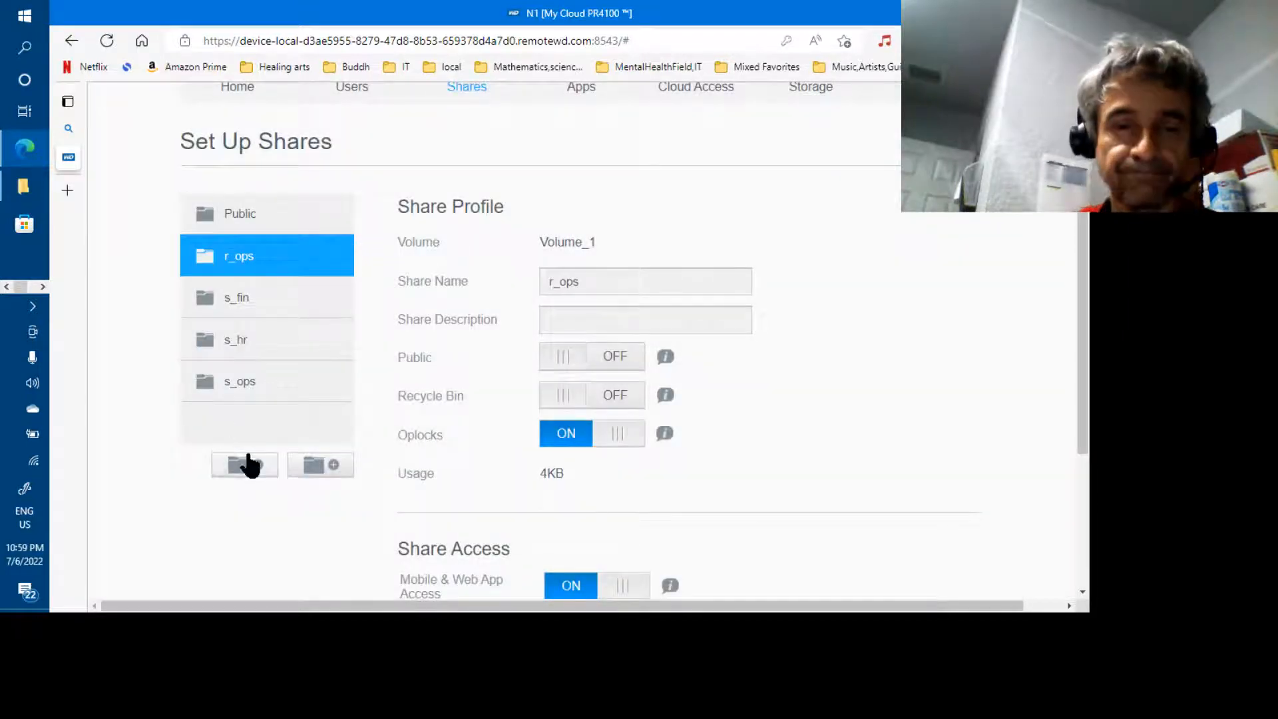
{"action": "left_click", "coordinate": [247, 466]}
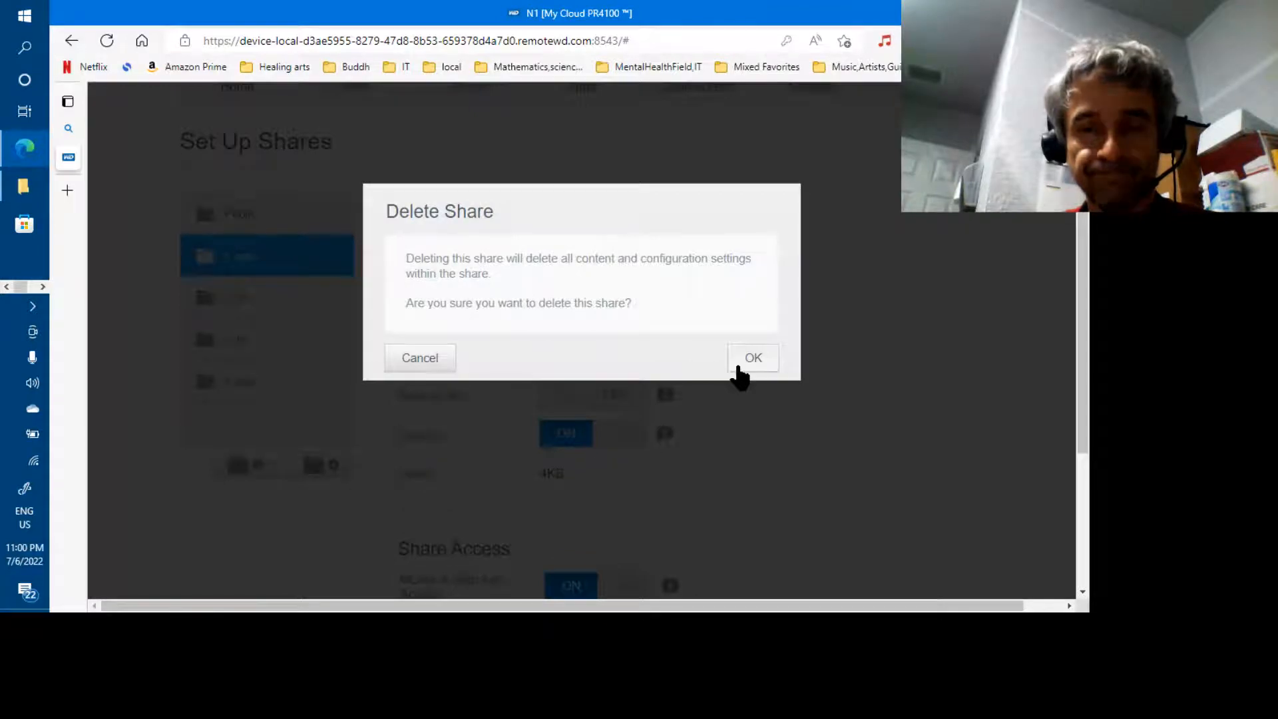
{"action": "left_click", "coordinate": [738, 368]}
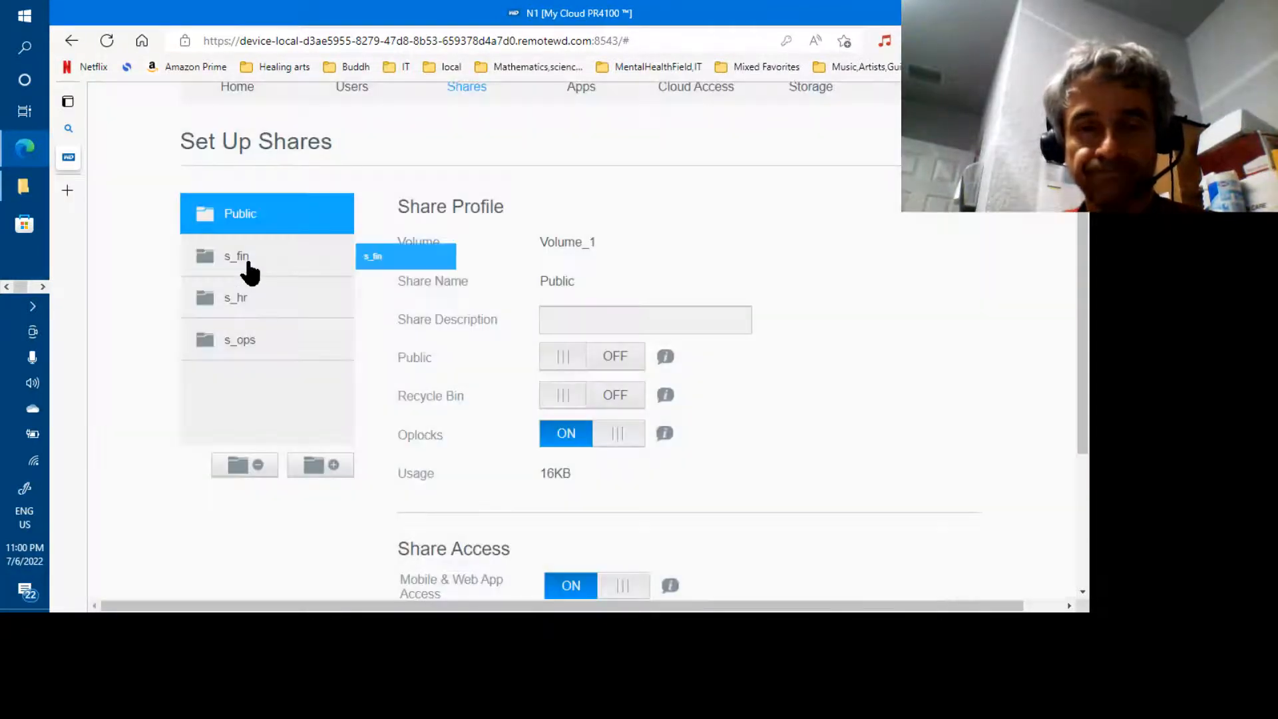
Delete the shares s_fin, s_hr and s_ops, leaving only Public
{"action": "left_click", "coordinate": [250, 266]}
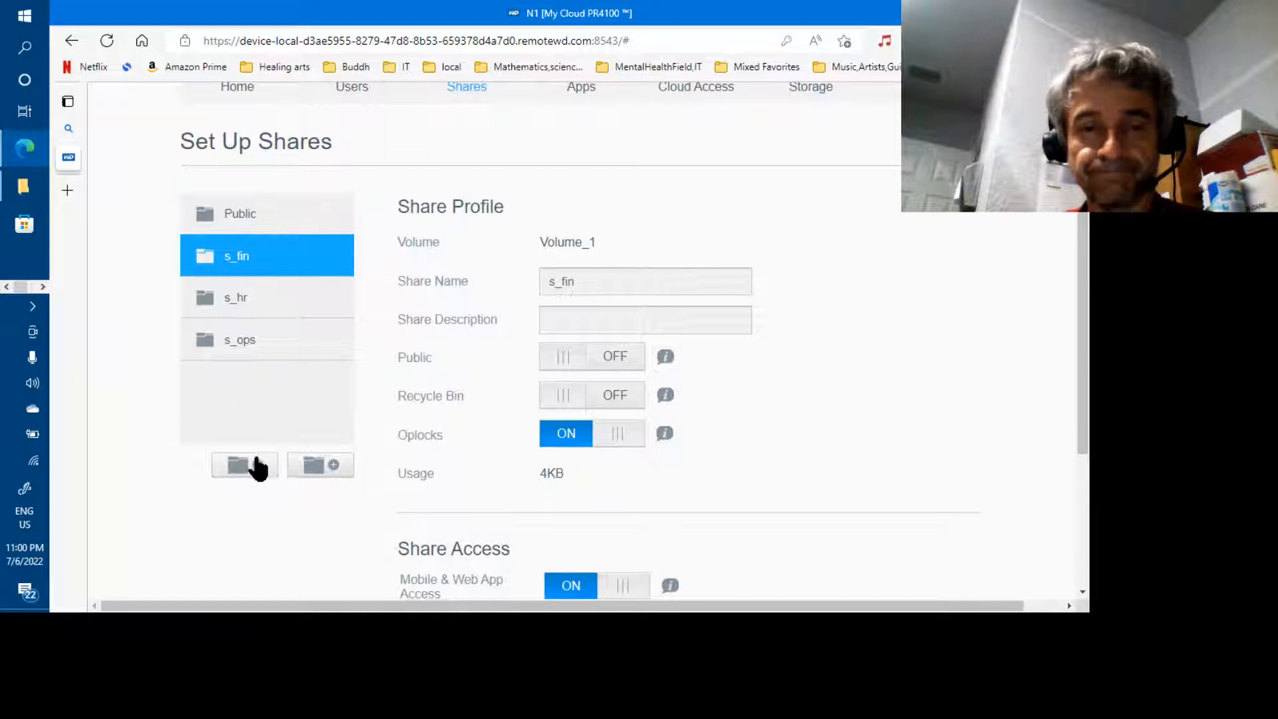
{"action": "left_click", "coordinate": [256, 461]}
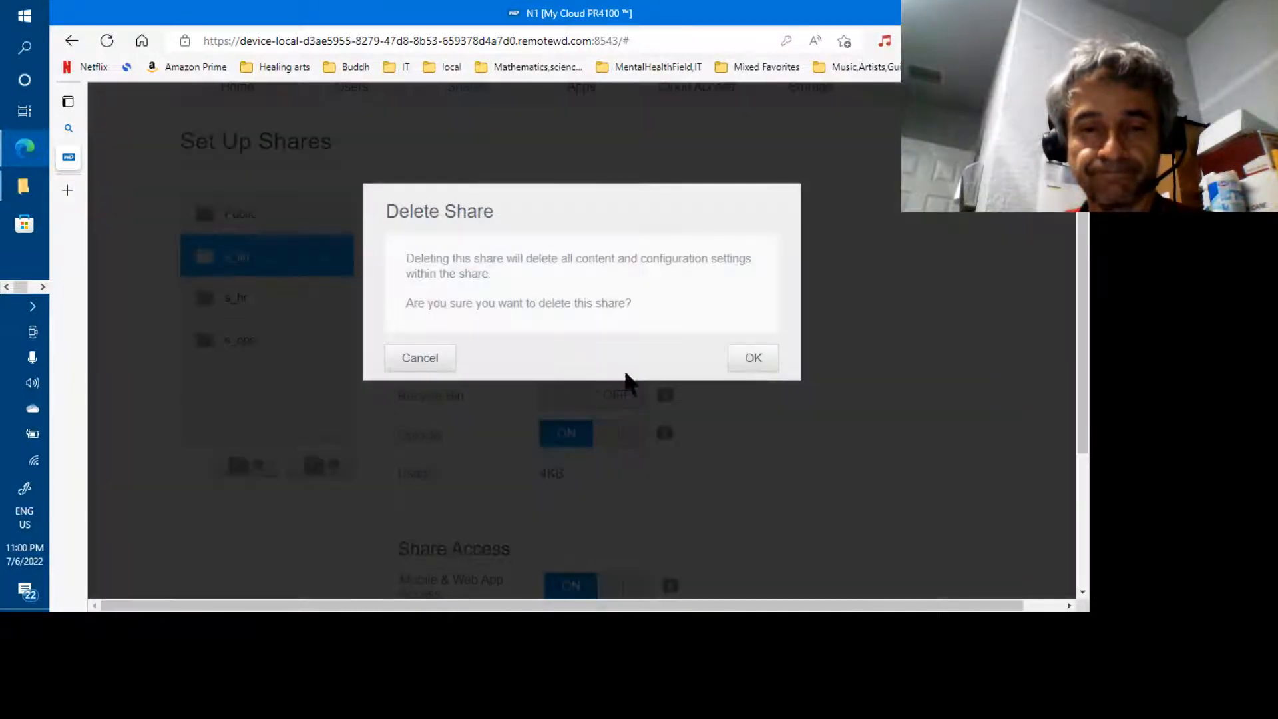
{"action": "left_click", "coordinate": [741, 366]}
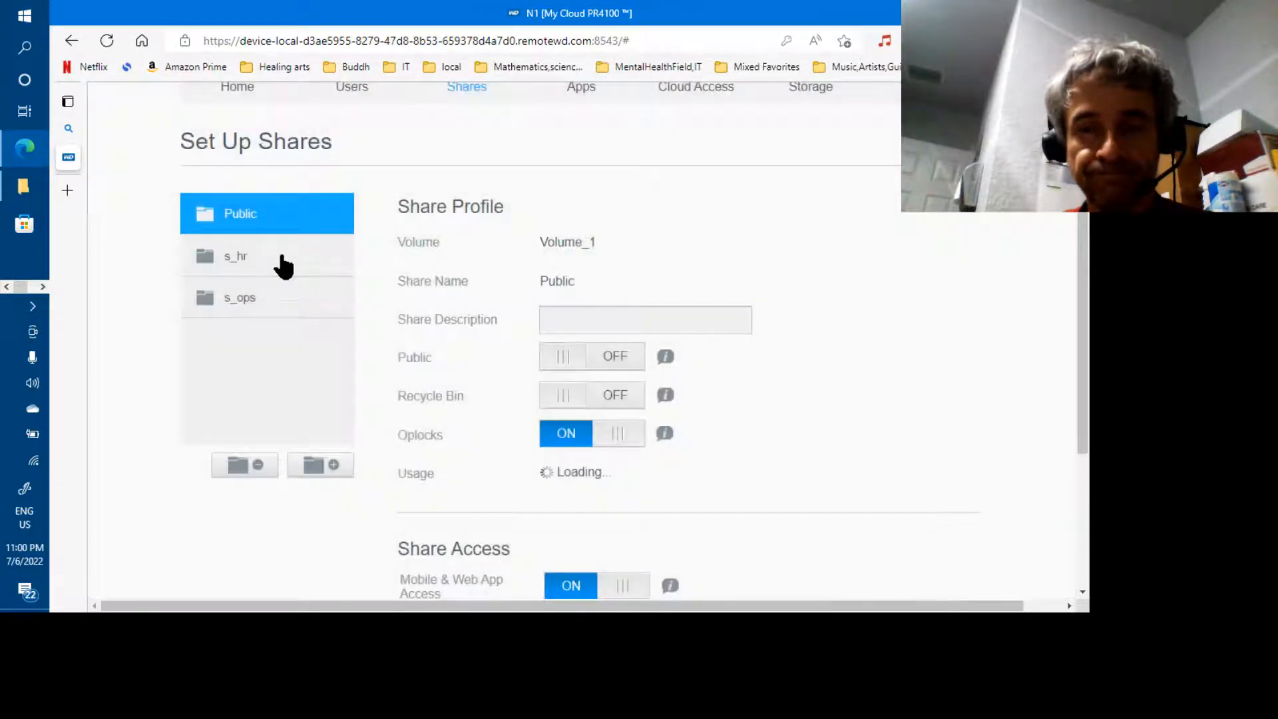
{"action": "left_click", "coordinate": [281, 261]}
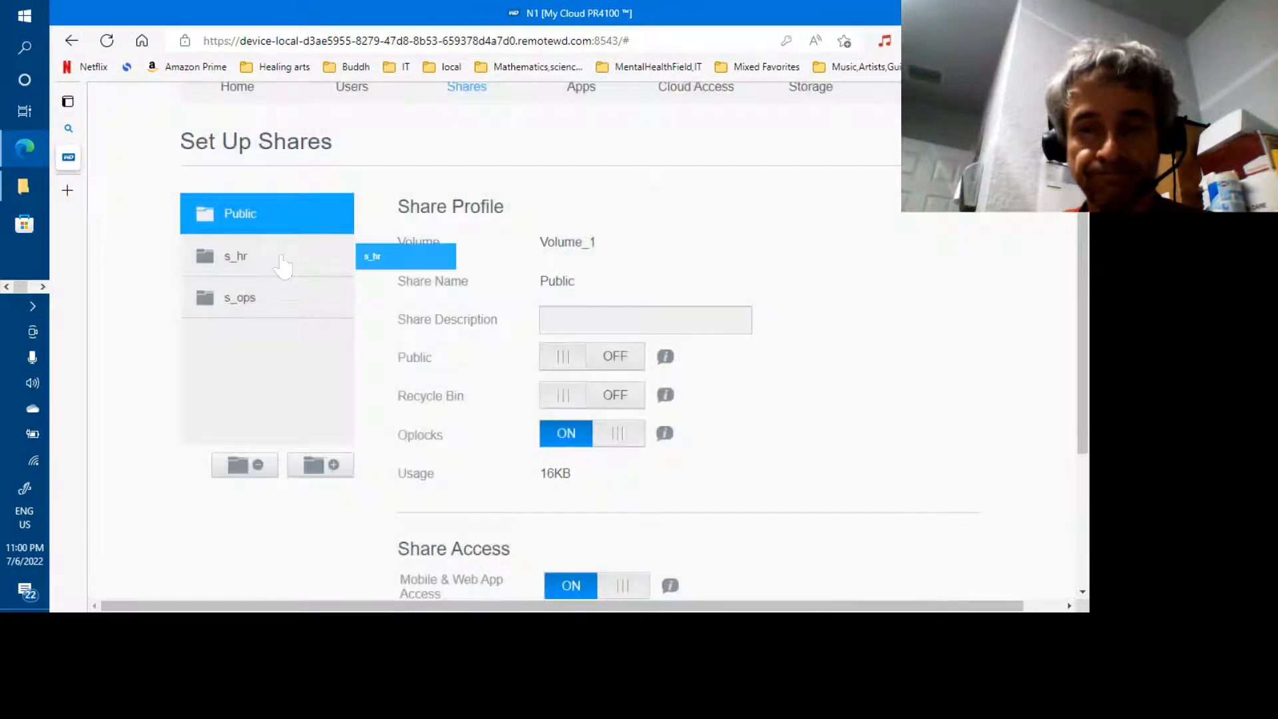
{"action": "left_click", "coordinate": [260, 465]}
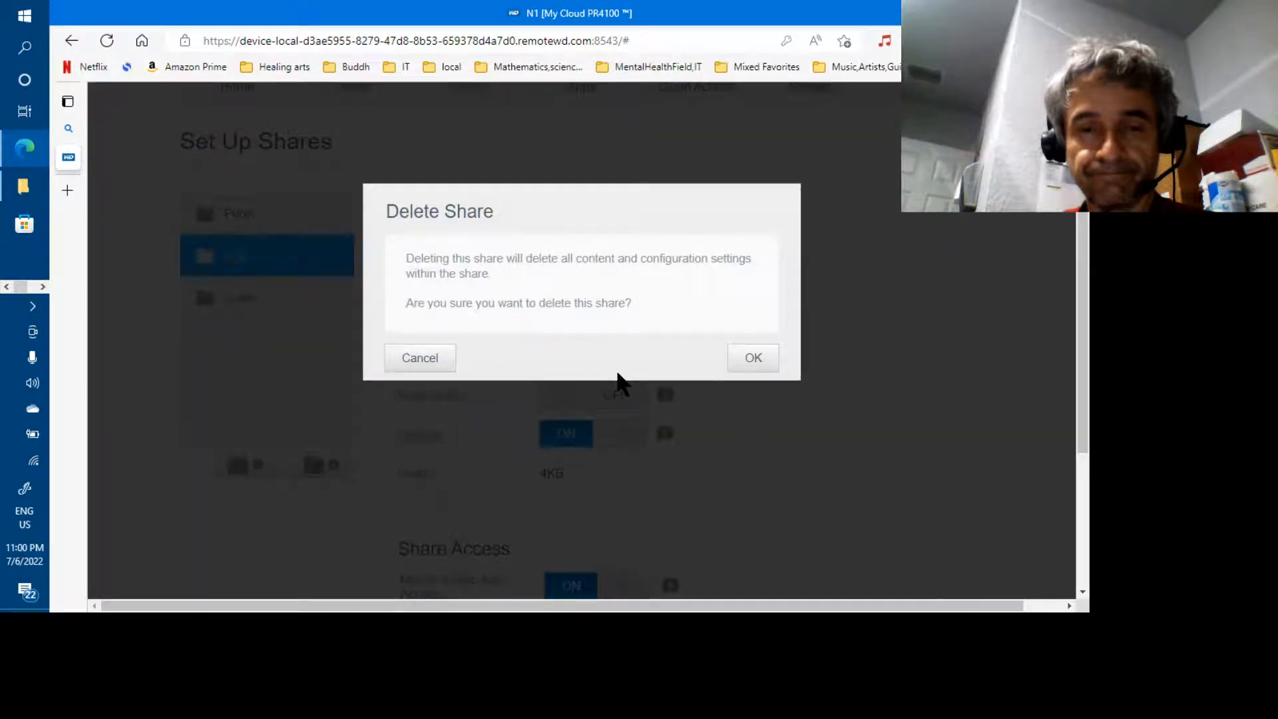
{"action": "left_click", "coordinate": [747, 362]}
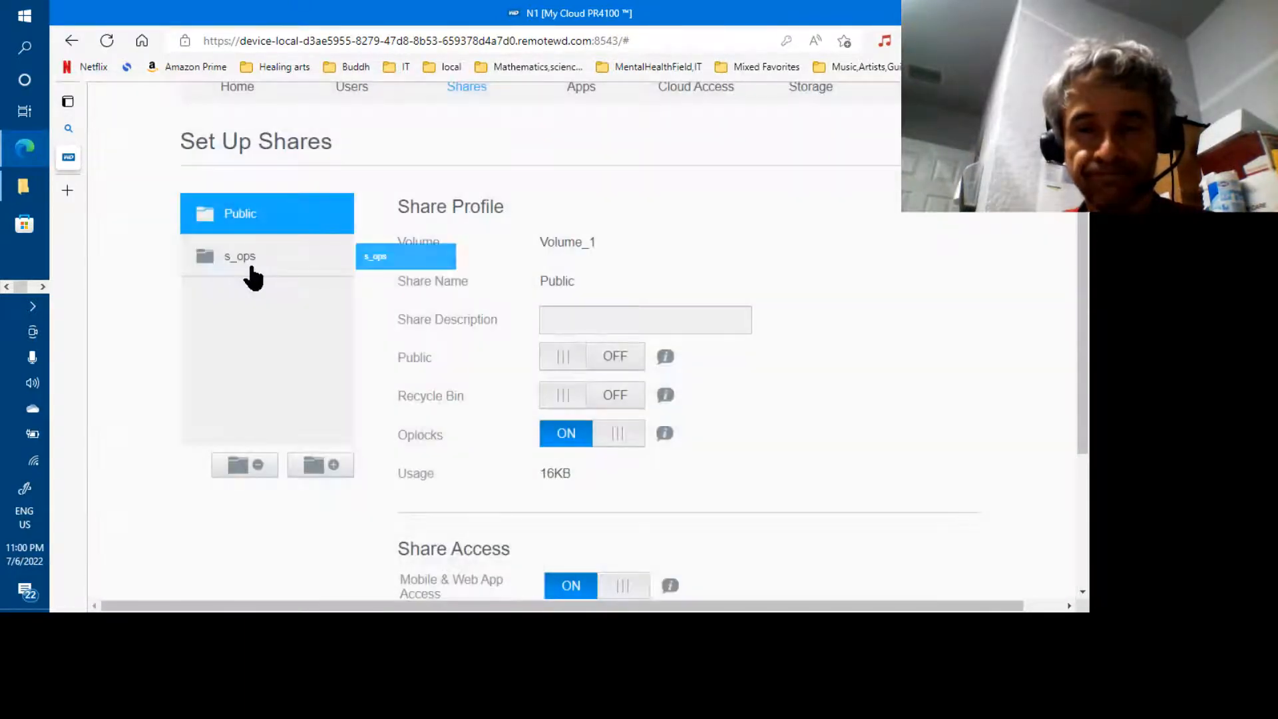
{"action": "left_click", "coordinate": [251, 266]}
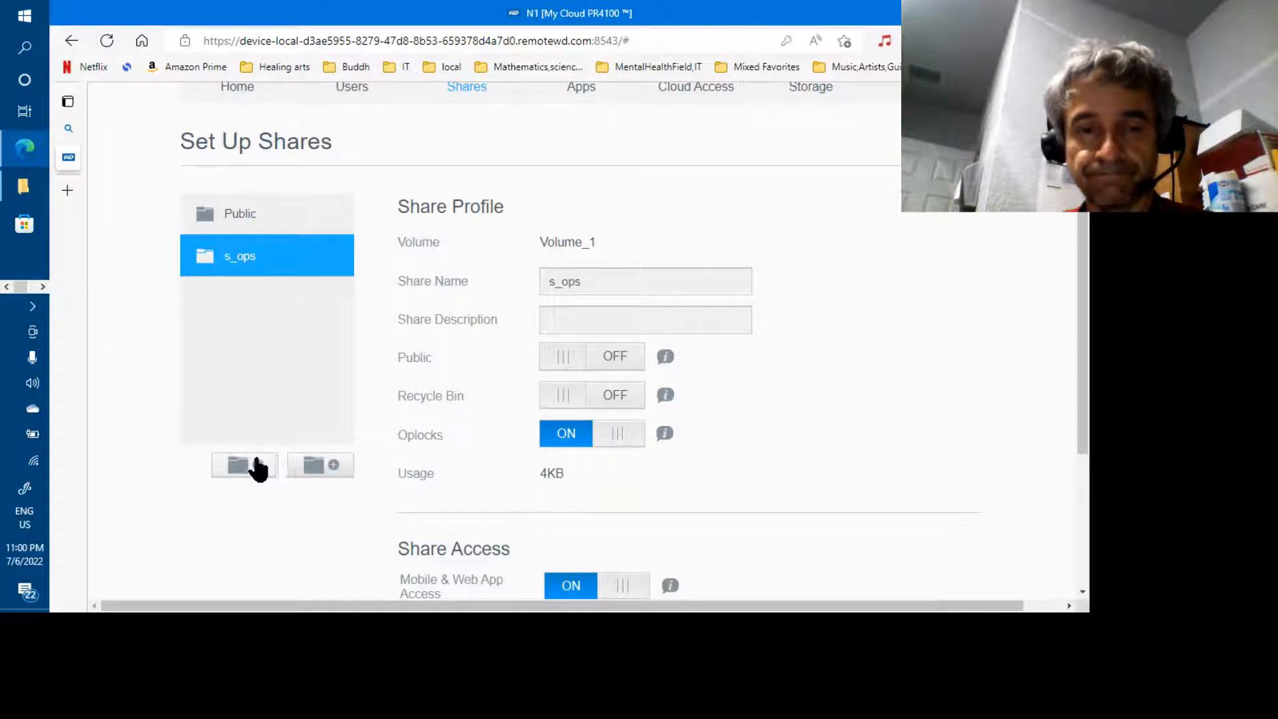
{"action": "left_click", "coordinate": [258, 465]}
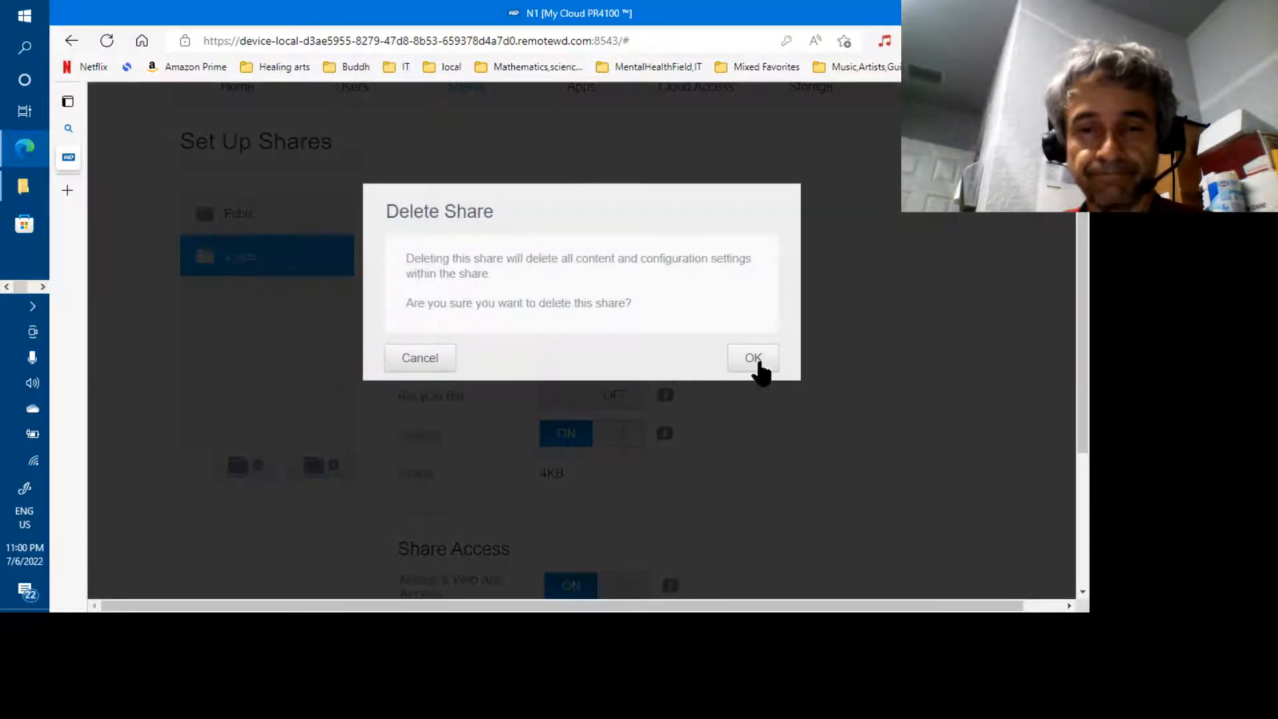
{"action": "left_click", "coordinate": [759, 362]}
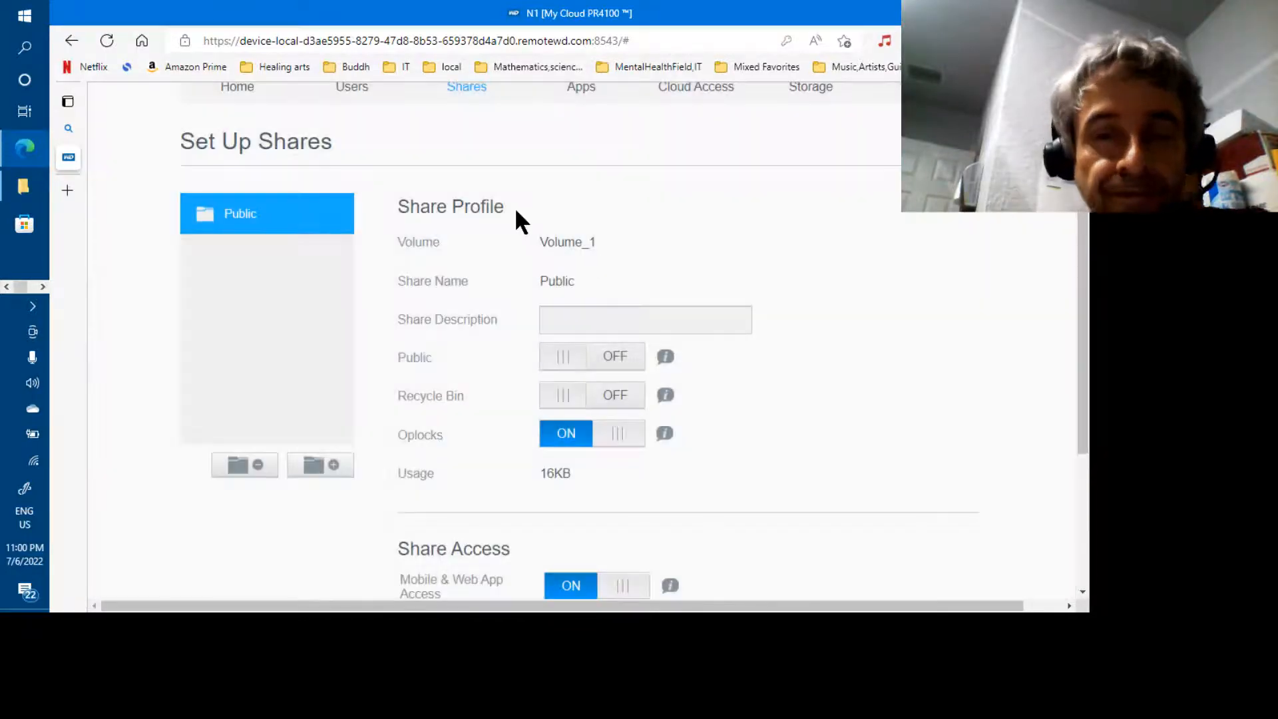
{"action": "scroll", "coordinate": [516, 219], "scroll_direction": "up", "scroll_amount": 2}
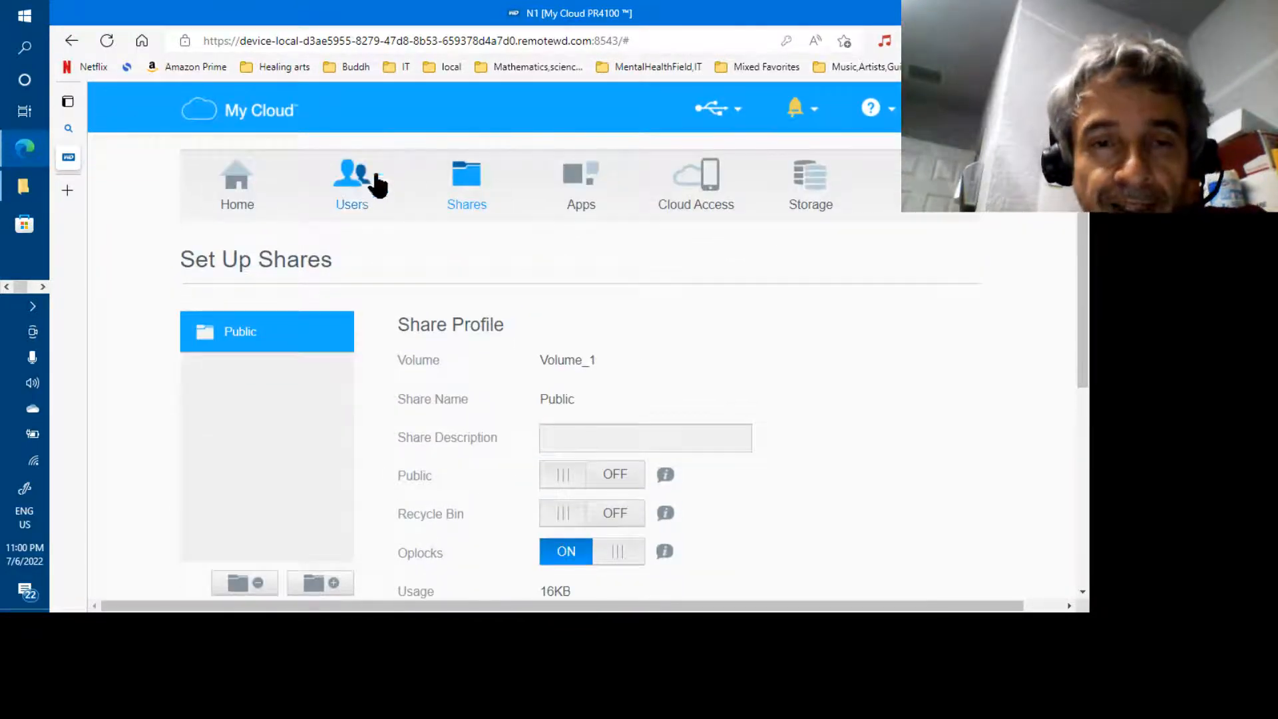
In Users, start a Create Multiple Users file import with Overwrite Duplicate Accounts ticked
{"action": "left_click", "coordinate": [377, 177]}
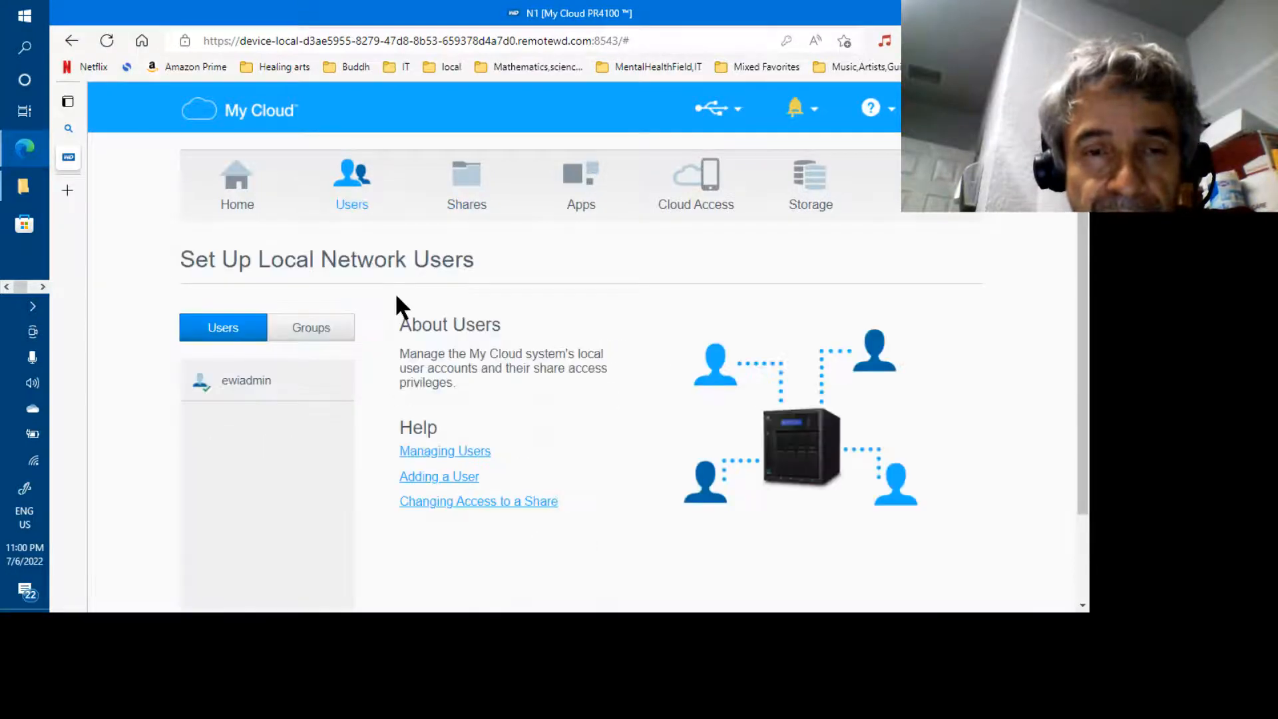
{"action": "scroll", "coordinate": [396, 296], "scroll_direction": "down", "scroll_amount": 2}
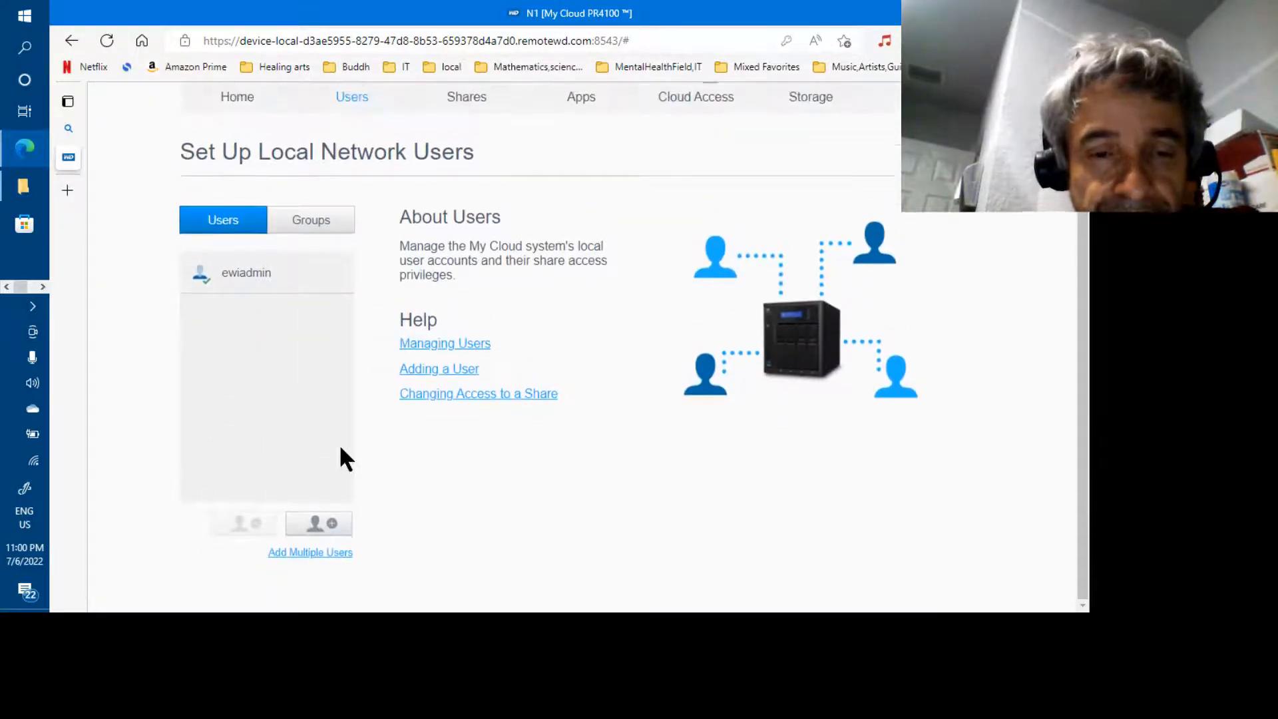
{"action": "left_click", "coordinate": [317, 551]}
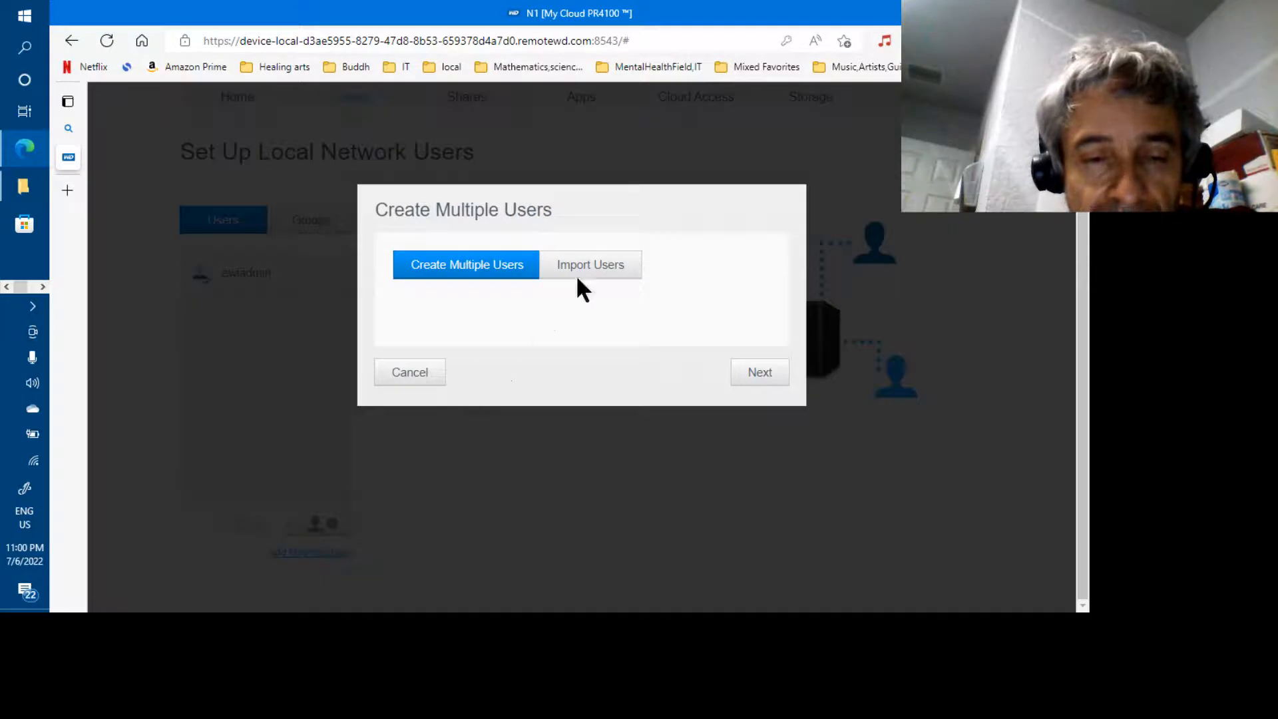
{"action": "left_click", "coordinate": [604, 266]}
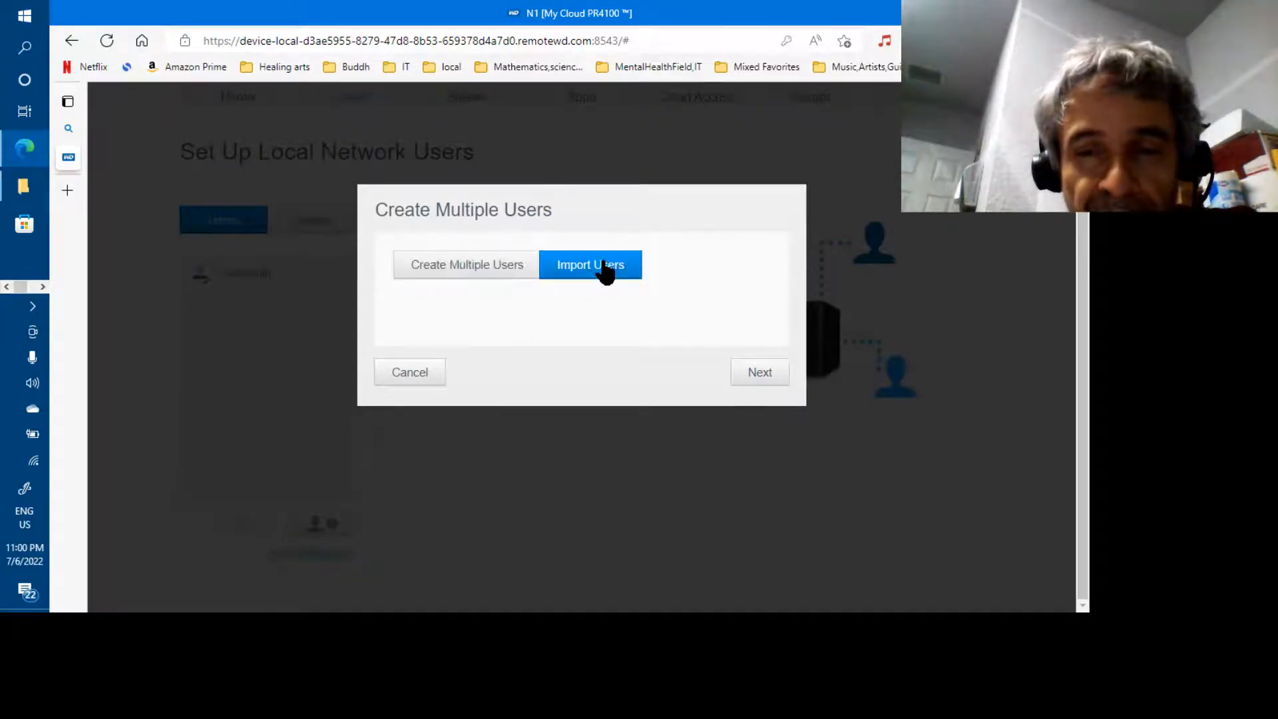
{"action": "left_click", "coordinate": [752, 376]}
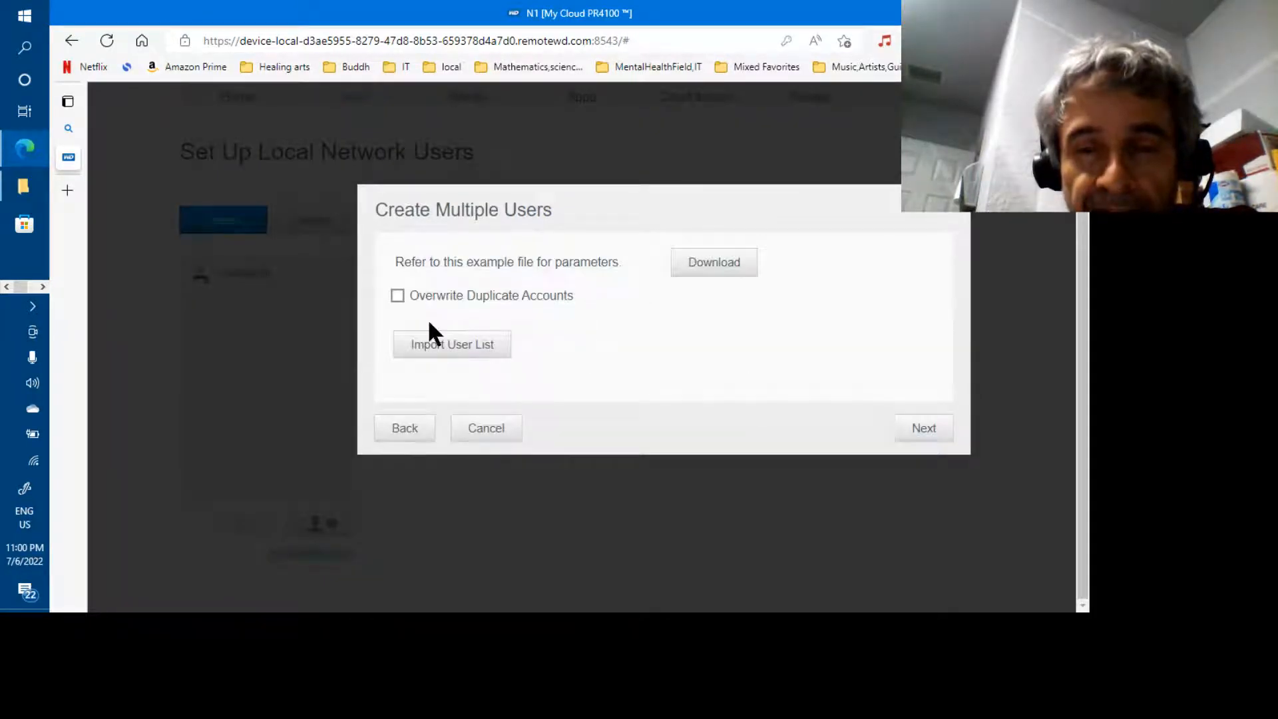
{"action": "left_click", "coordinate": [398, 296]}
{"action": "left_click", "coordinate": [426, 344]}
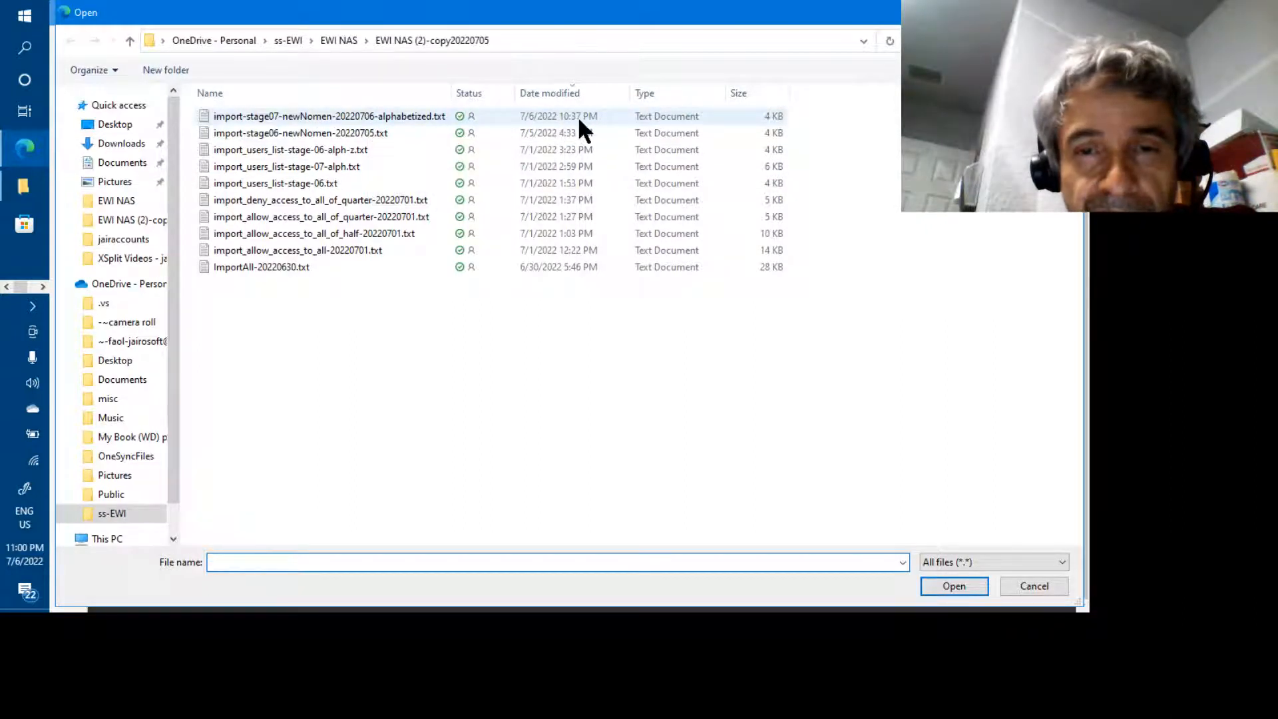
Load import-stage07-newNomen-20220706-alphabetized.txt as the user list file
{"action": "left_click", "coordinate": [361, 116]}
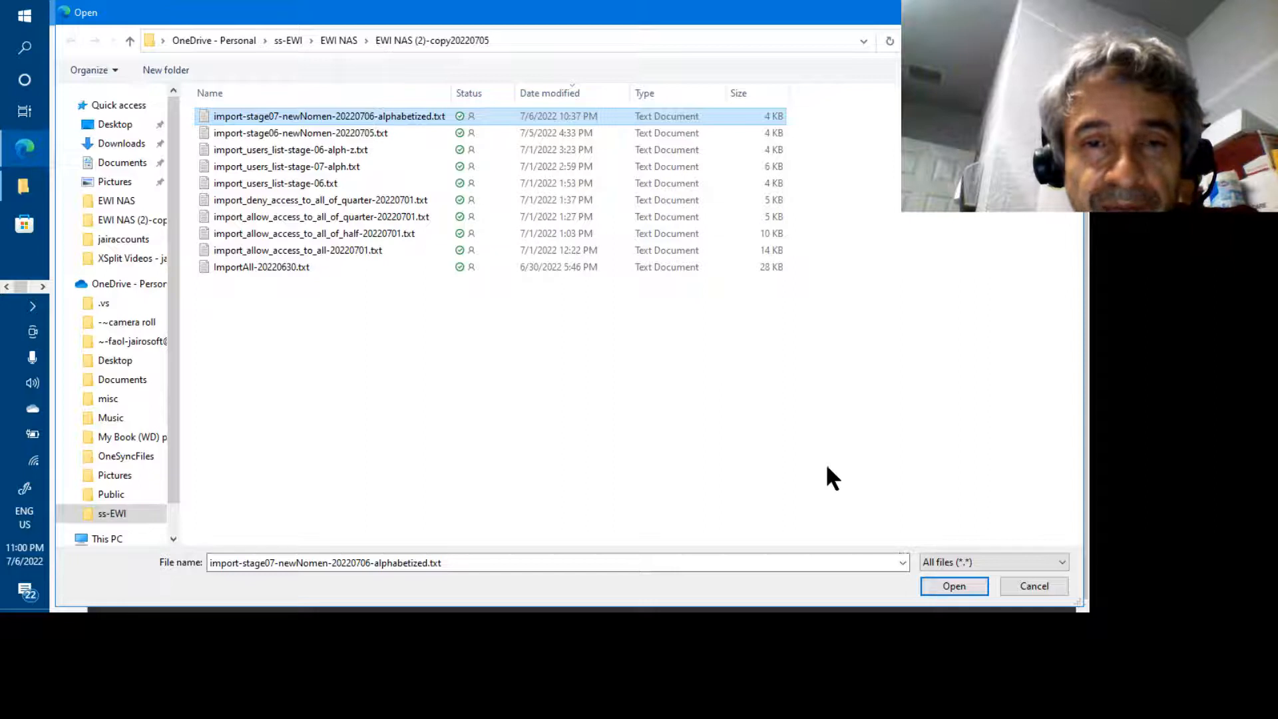
{"action": "left_click", "coordinate": [932, 586]}
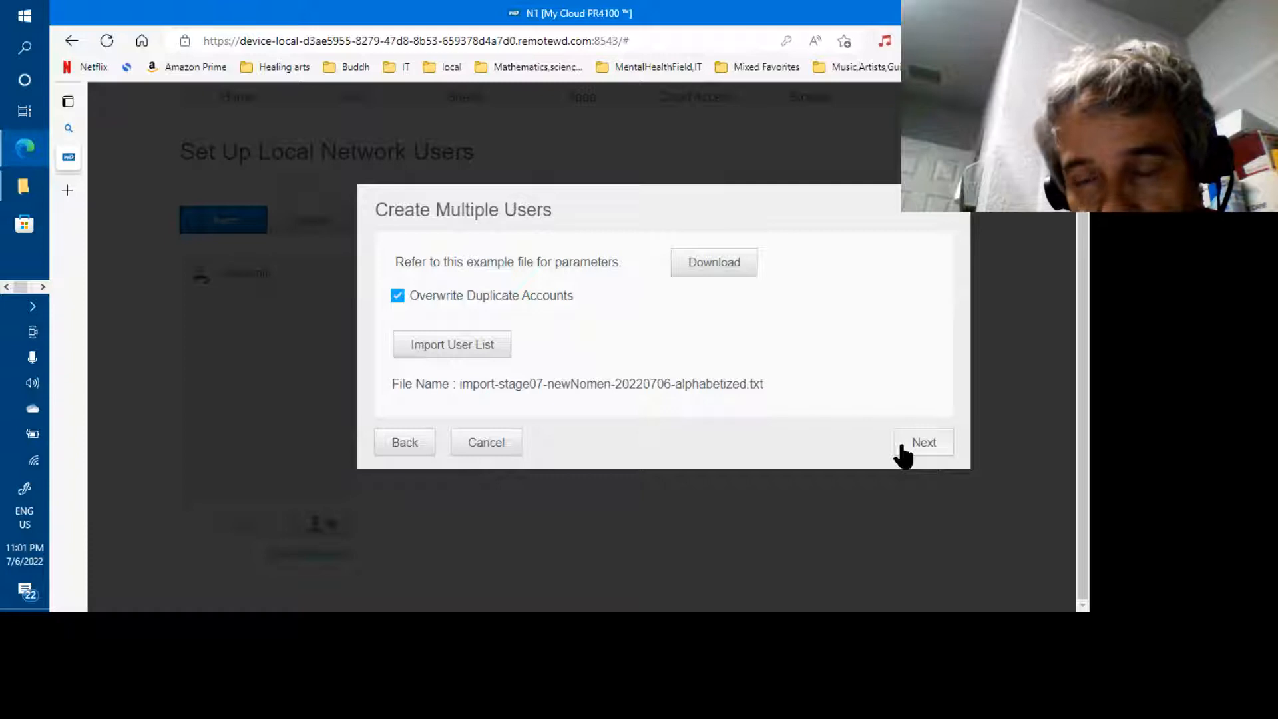
Preview the users parsed from the file, p_alvaro onward, and apply to create them
{"action": "left_click", "coordinate": [903, 455]}
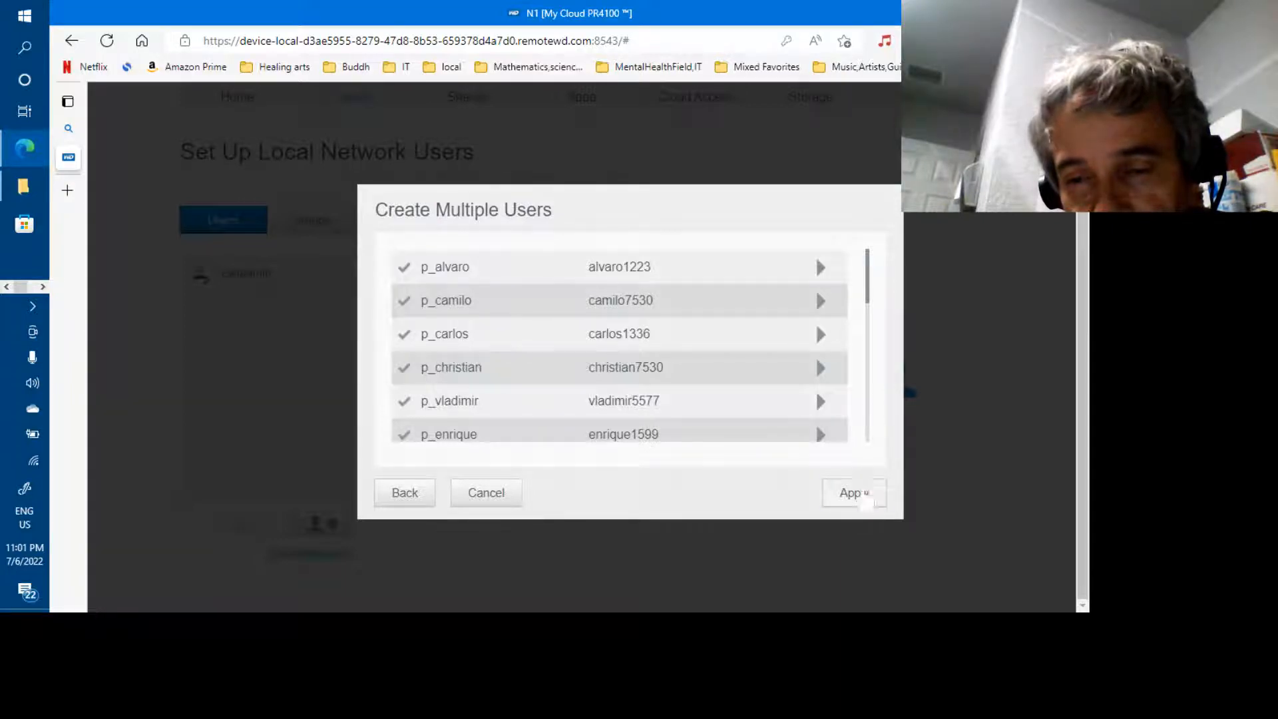
{"action": "left_click", "coordinate": [859, 495]}
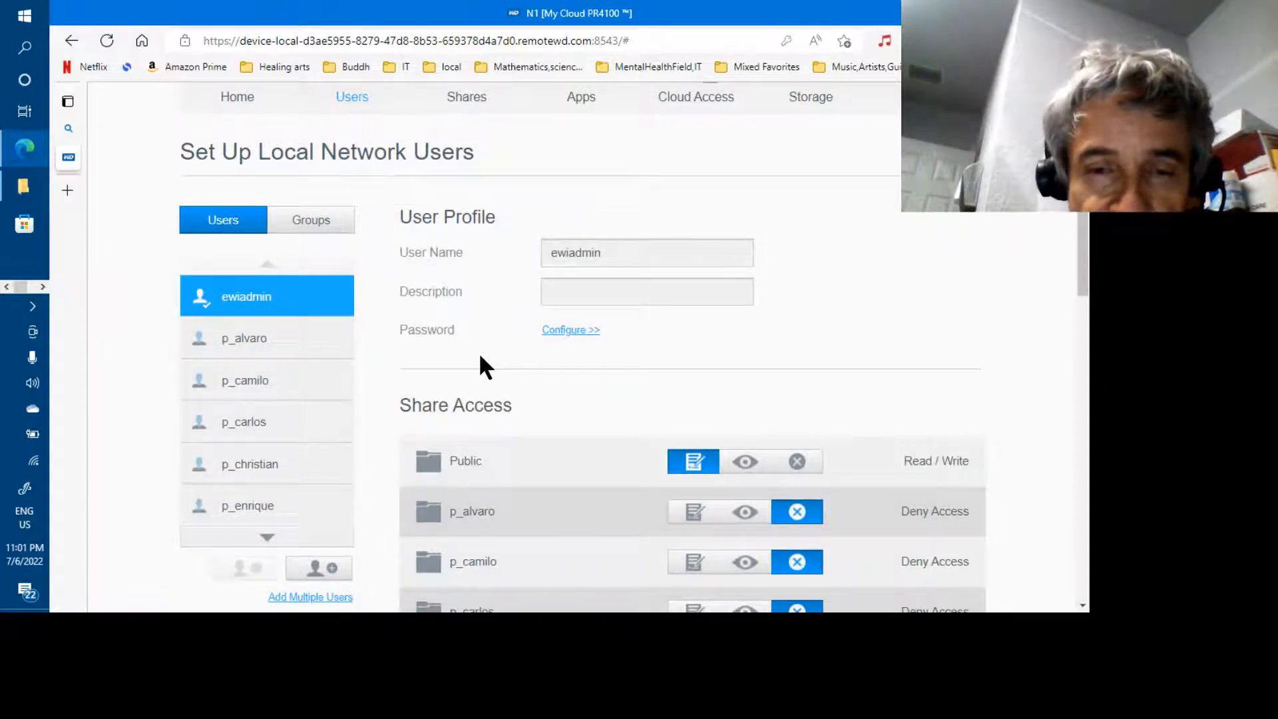
Open s_hr at the end of the users list and review its share access, p_ shares denied
{"action": "scroll", "coordinate": [480, 358], "scroll_direction": "down", "scroll_amount": 2}
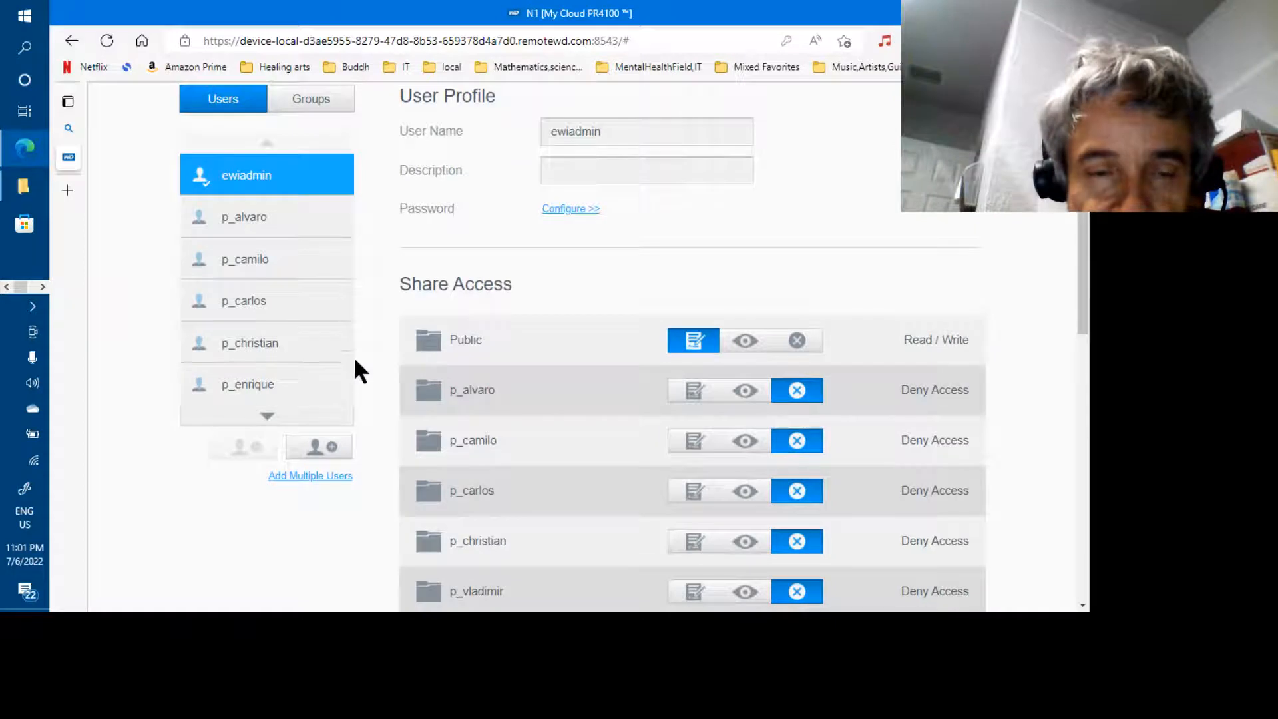
{"action": "left_click", "coordinate": [287, 417]}
{"action": "left_click", "coordinate": [288, 416]}
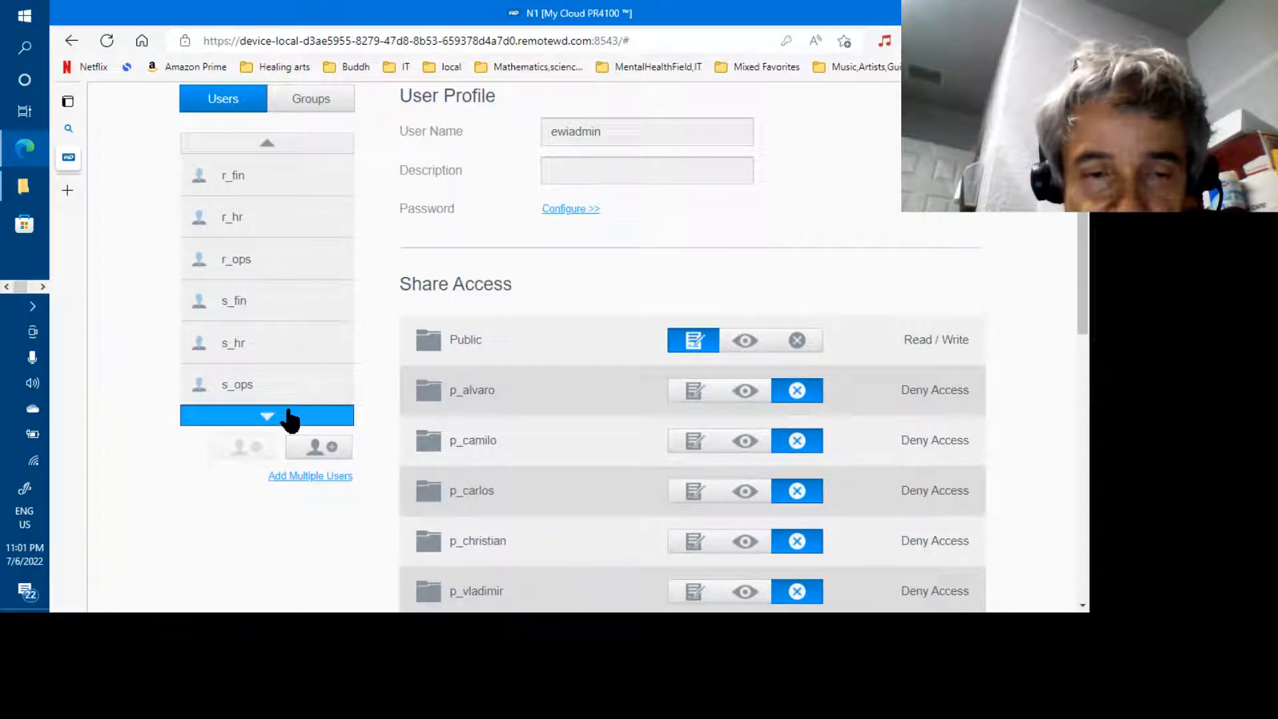
{"action": "left_click", "coordinate": [265, 358]}
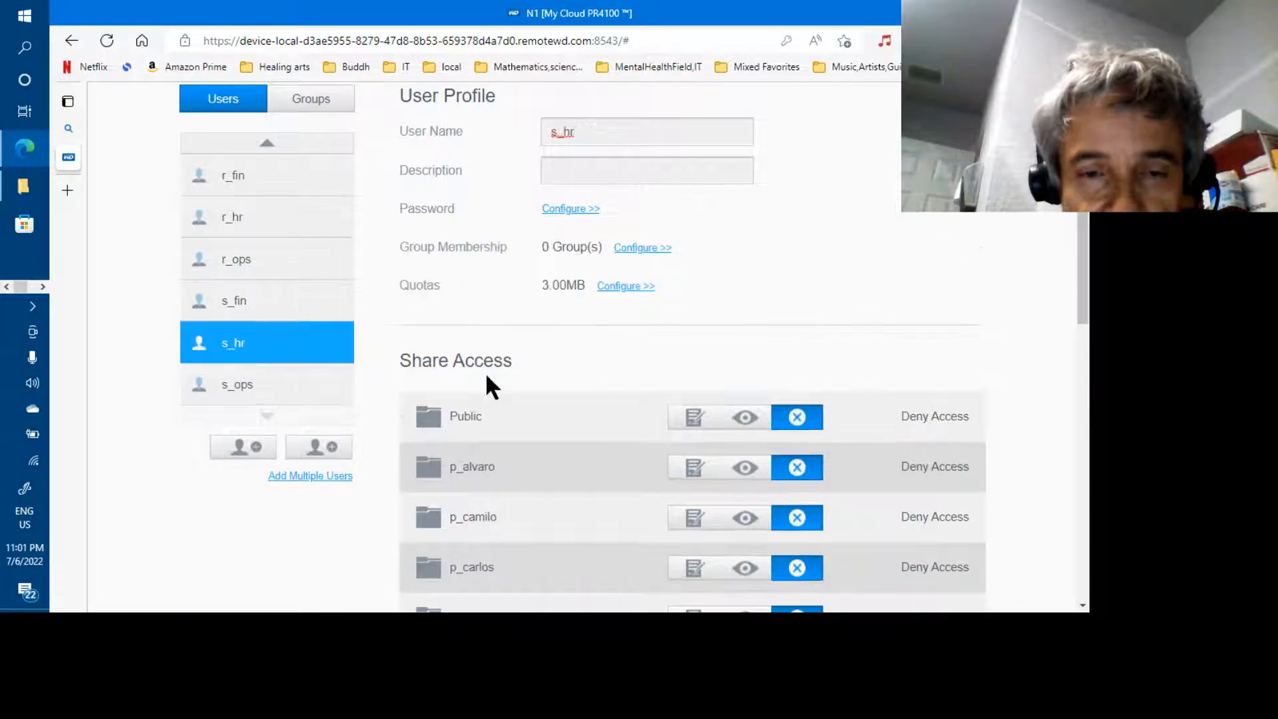
{"action": "scroll", "coordinate": [986, 395], "scroll_direction": "down", "scroll_amount": 10}
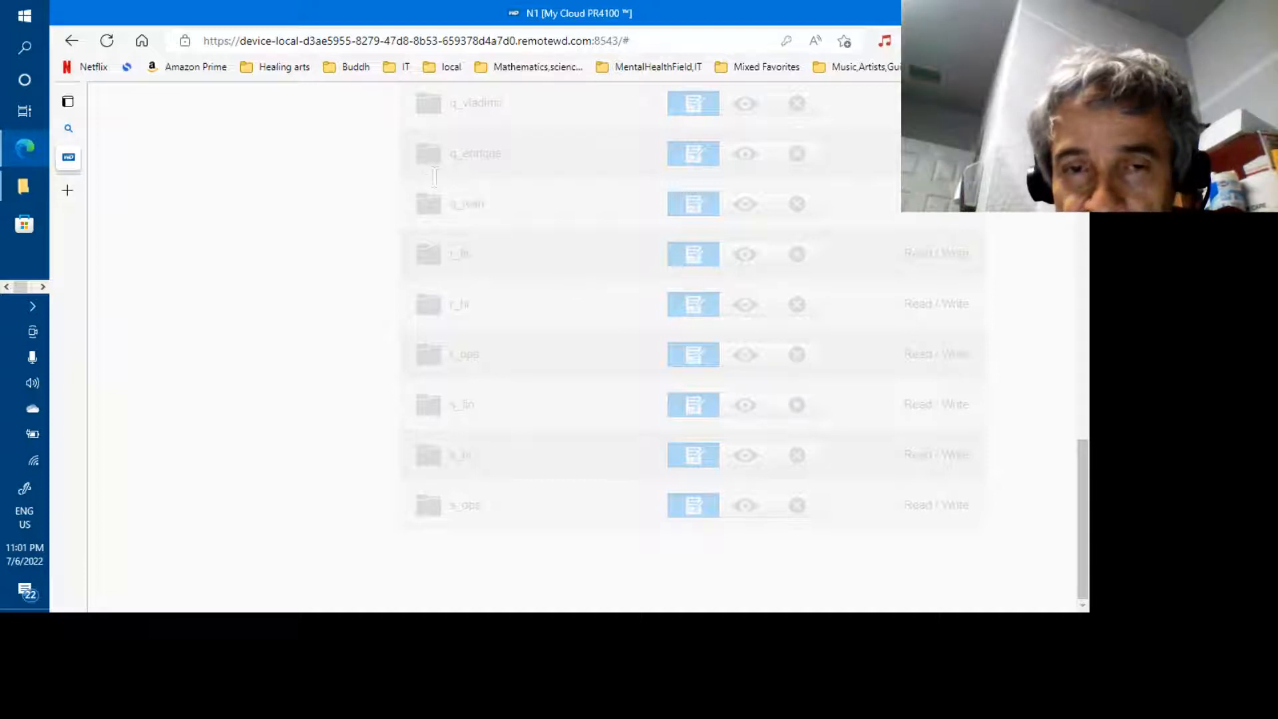
{"action": "left_click_drag", "start_coordinate": [414, 145], "coordinate": [476, 373]}
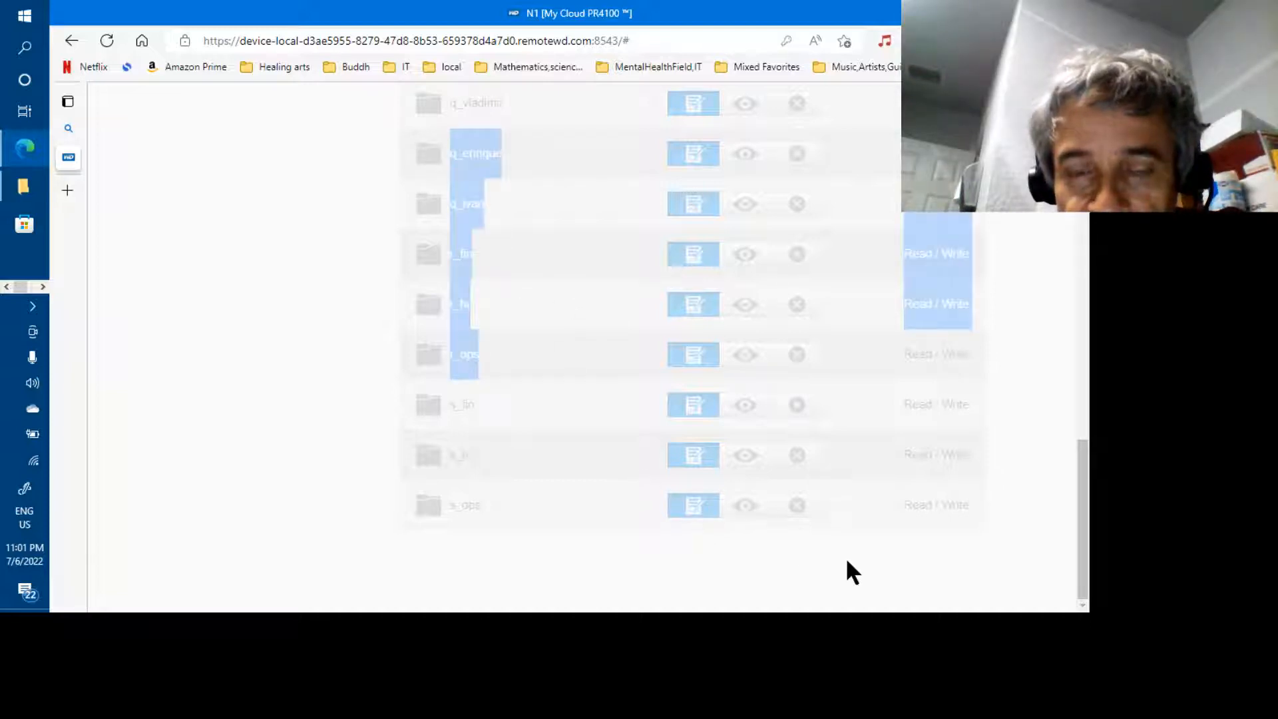
{"action": "left_click_drag", "start_coordinate": [1085, 458], "coordinate": [1083, 244]}
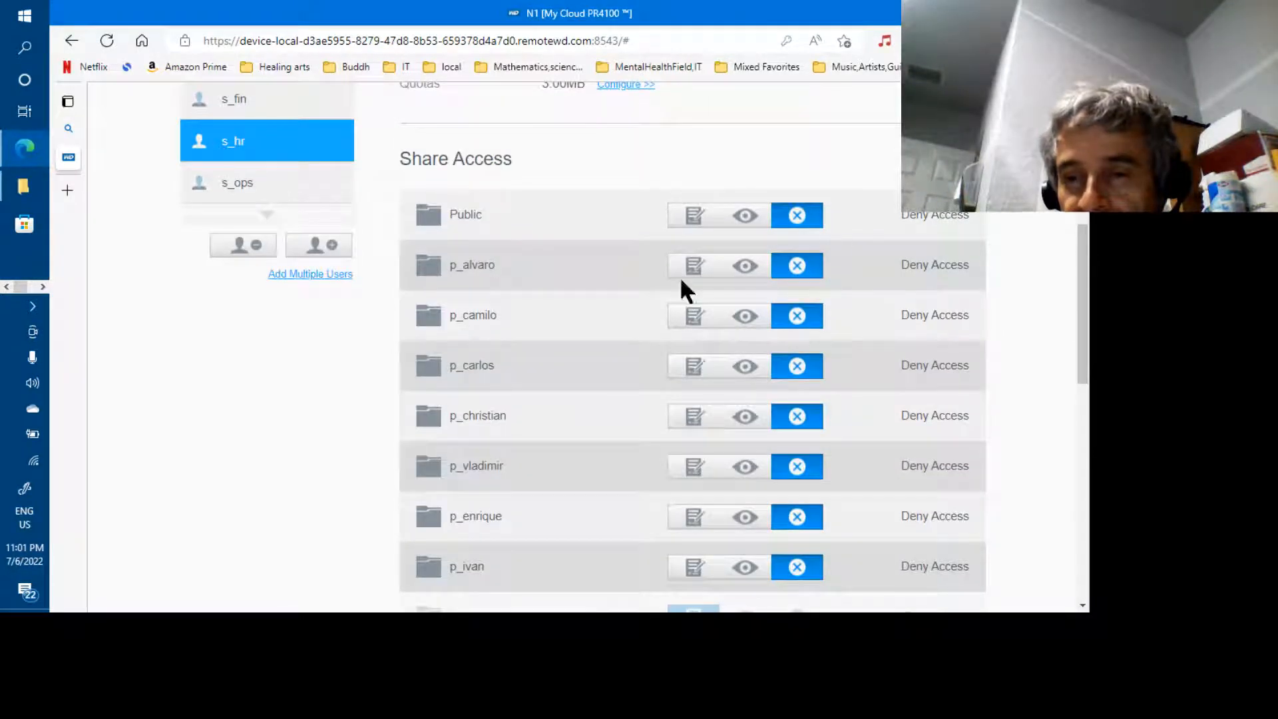
{"action": "left_click_drag", "start_coordinate": [1082, 222], "coordinate": [1082, 93]}
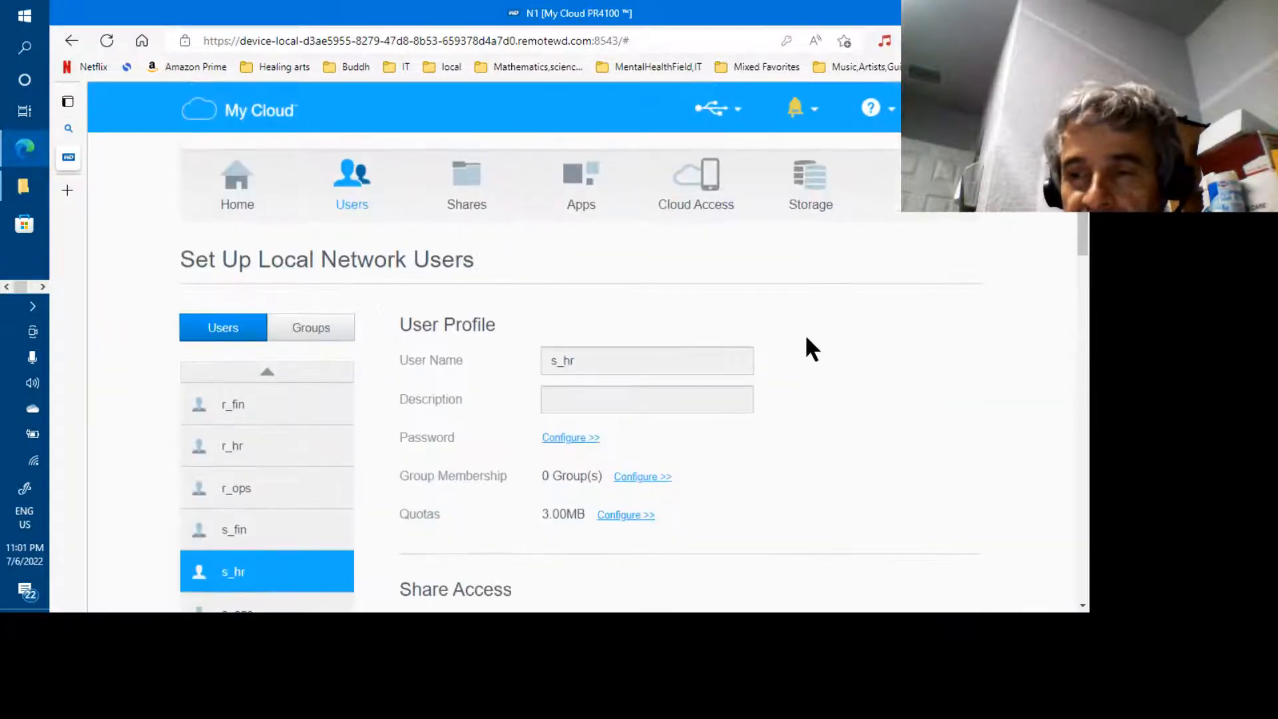
Open the r_hr user's profile and review its share access list
{"action": "left_click", "coordinate": [270, 461]}
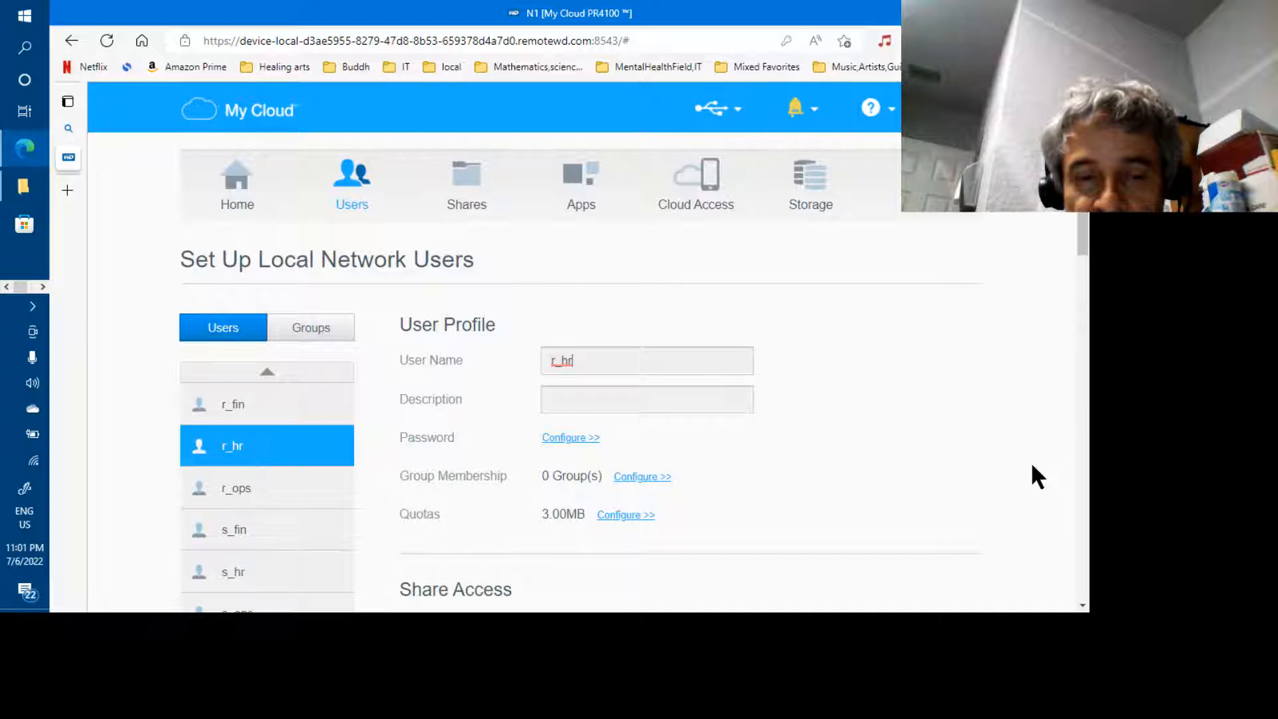
{"action": "left_click", "coordinate": [1082, 471]}
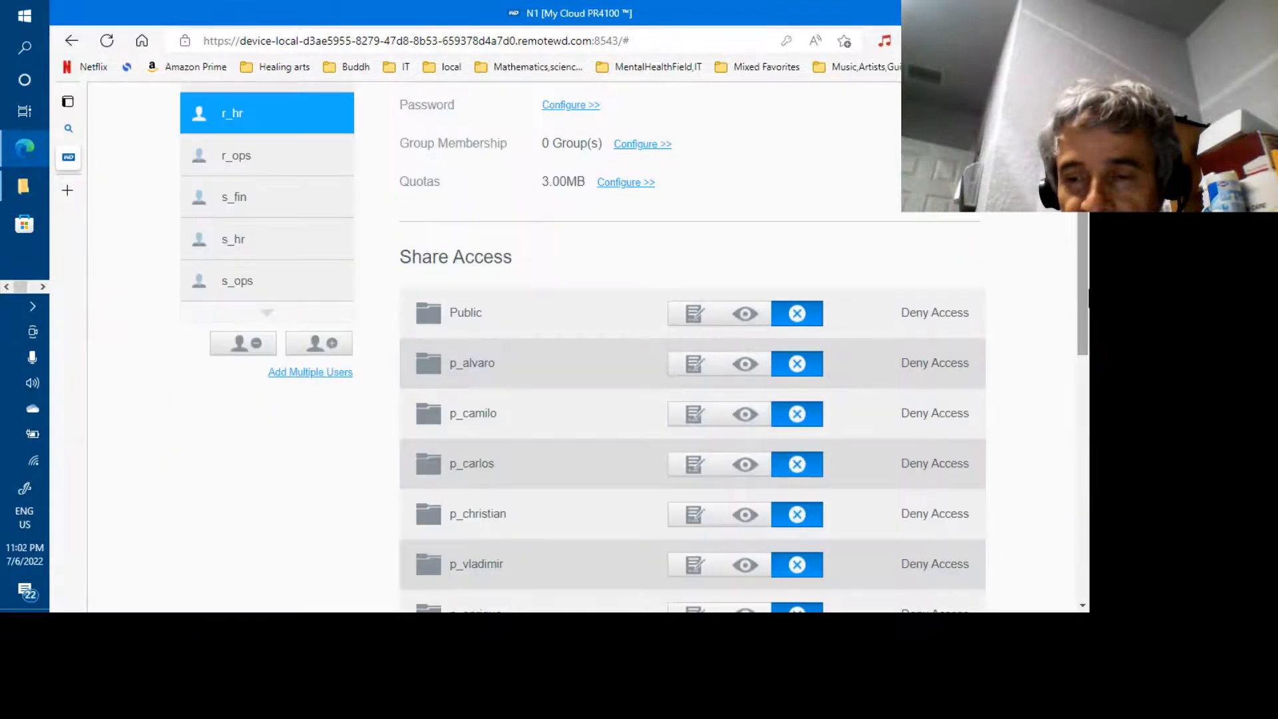
{"action": "scroll", "coordinate": [362, 399], "scroll_direction": "up", "scroll_amount": 5}
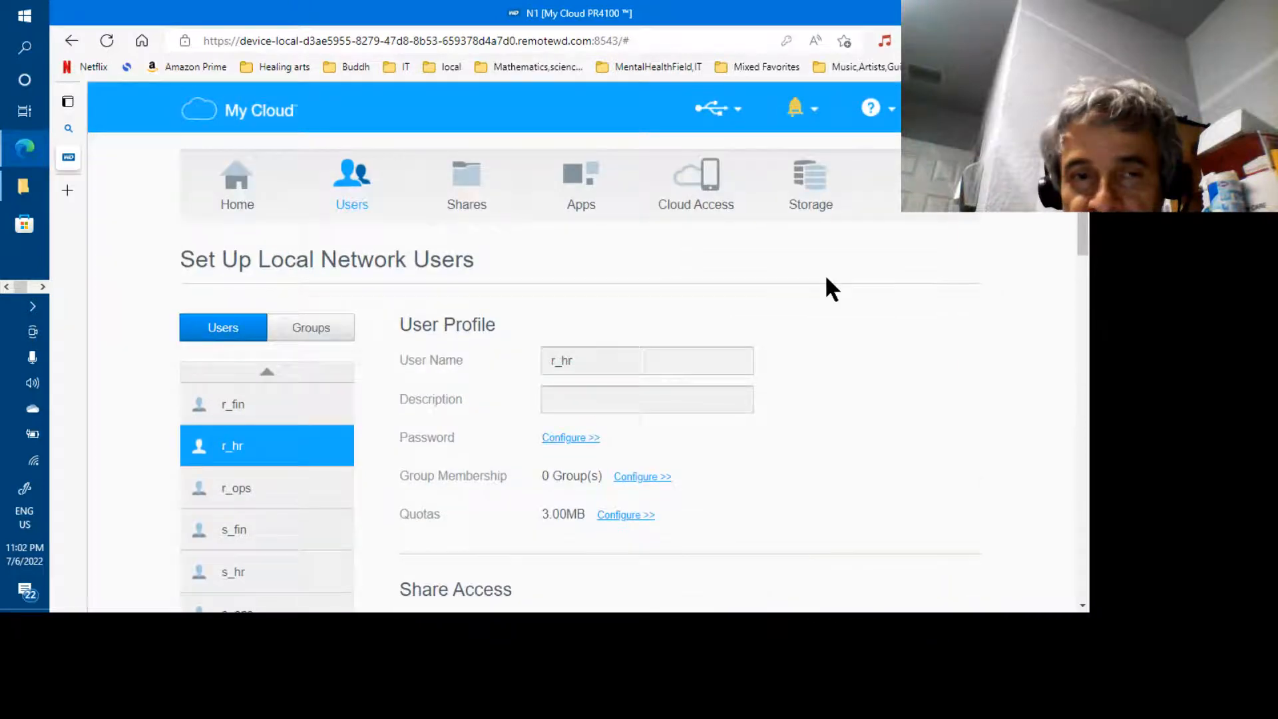
Open p_enrique's profile, showing a 19.53GB quota and Read/Write only on p_enrique
{"action": "left_click", "coordinate": [267, 373]}
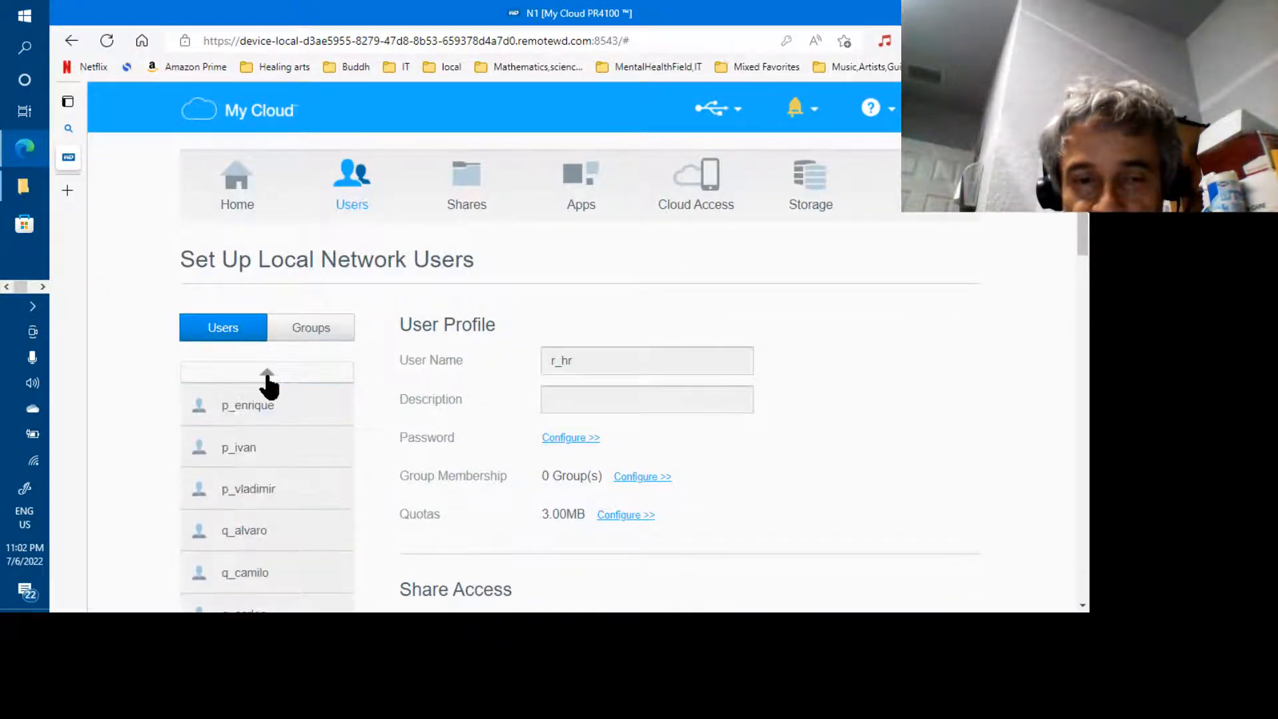
{"action": "left_click", "coordinate": [251, 415]}
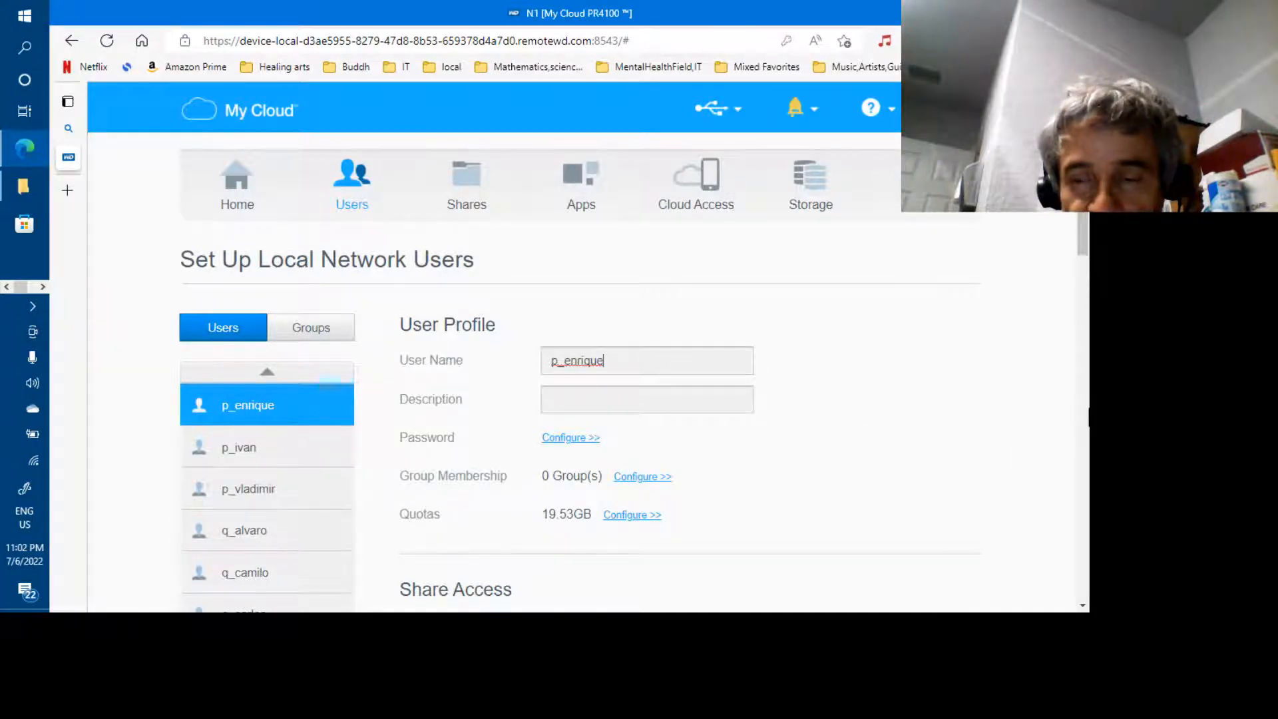
{"action": "left_click", "coordinate": [1085, 409]}
{"action": "left_click", "coordinate": [1085, 409]}
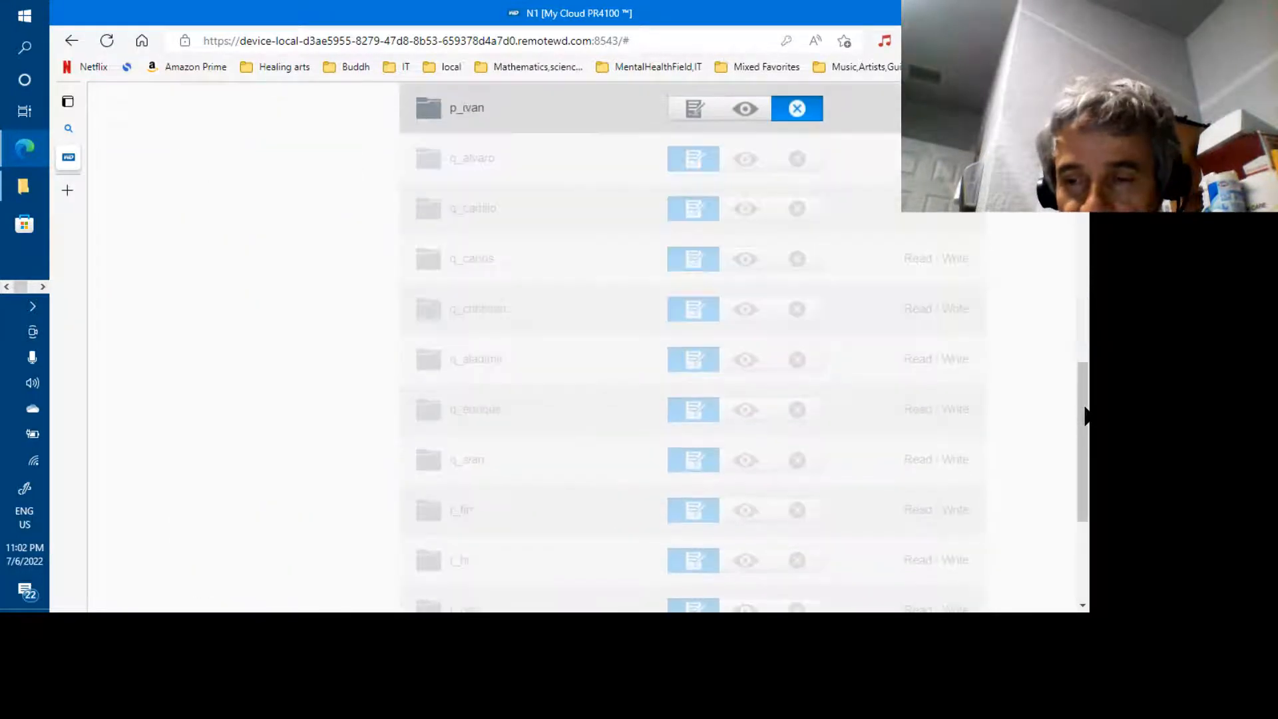
{"action": "left_click_drag", "start_coordinate": [1085, 409], "coordinate": [1084, 287]}
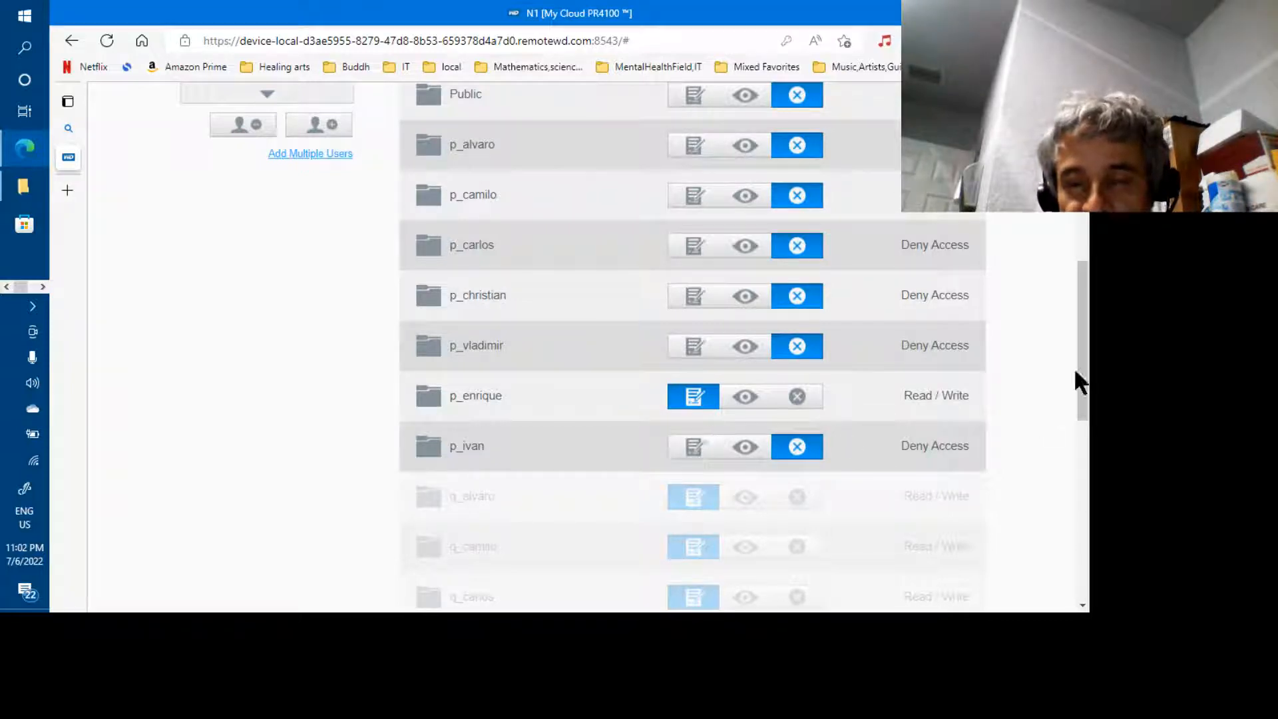
{"action": "left_click_drag", "start_coordinate": [1085, 376], "coordinate": [1088, 465]}
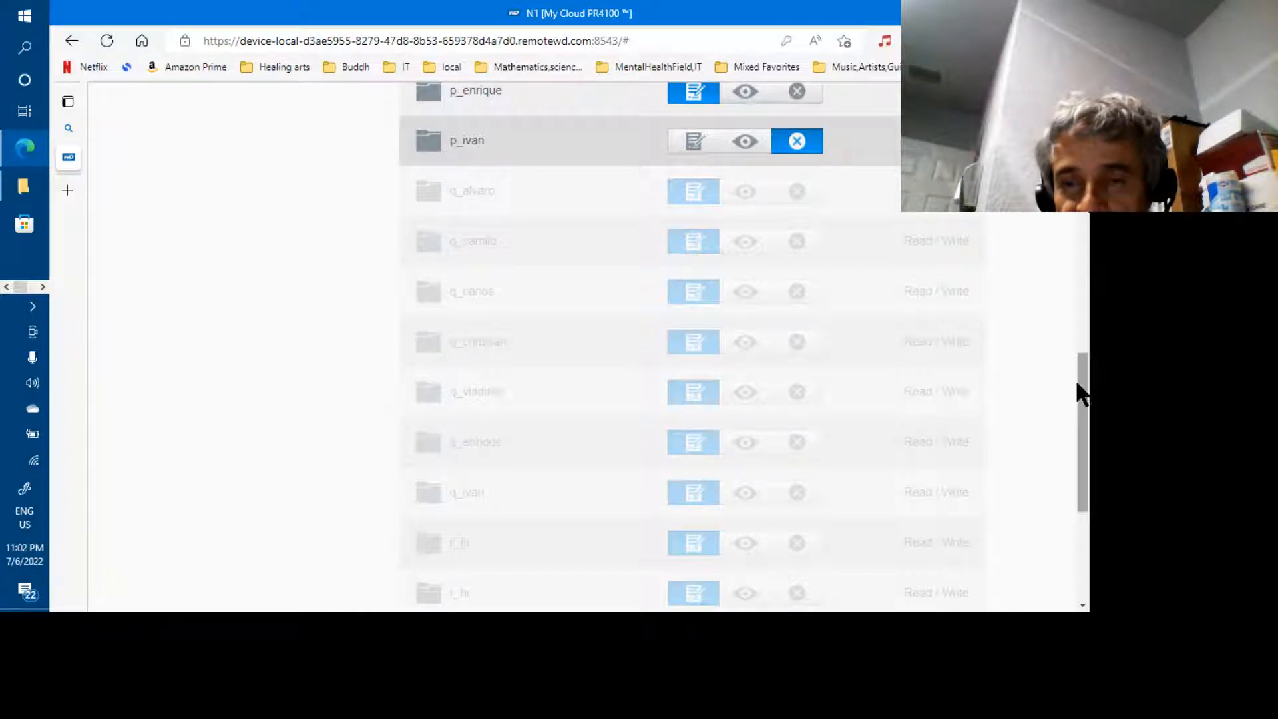
{"action": "left_click_drag", "start_coordinate": [1083, 390], "coordinate": [1083, 112]}
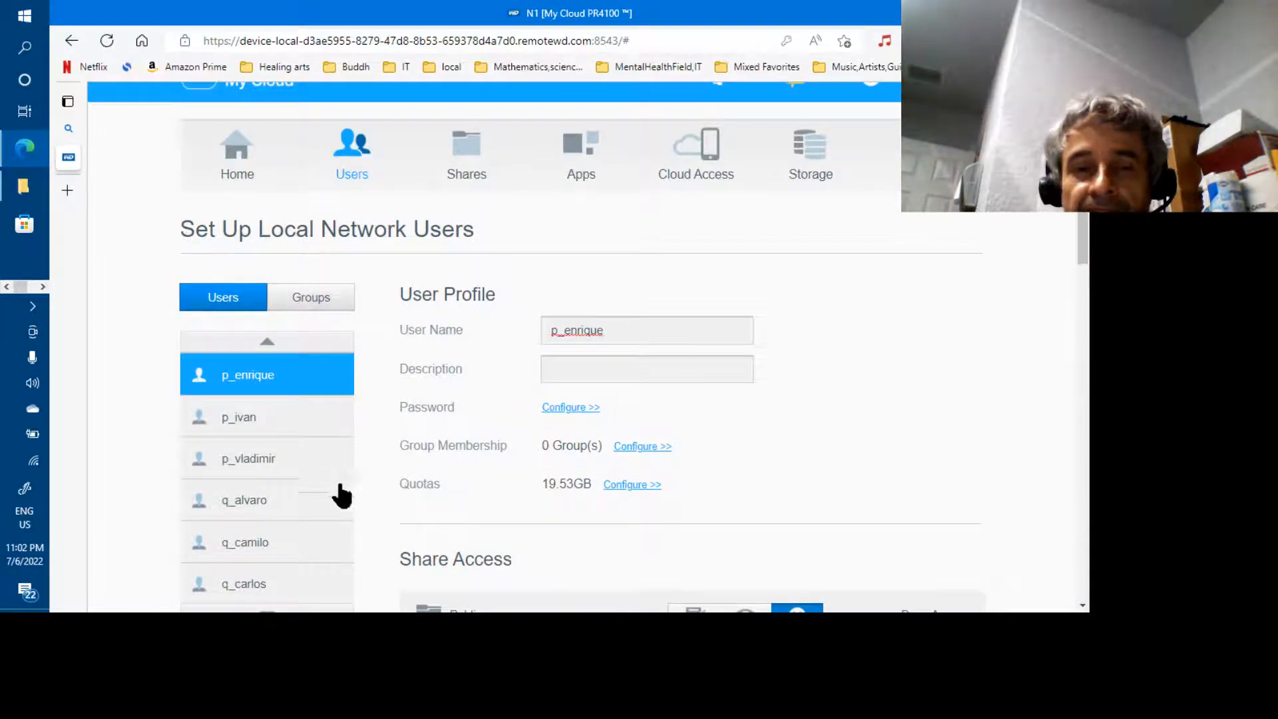
Open q_camilo's profile to review its 3.00MB quota and Deny Access on Public and p_ shares
{"action": "left_click", "coordinate": [259, 543]}
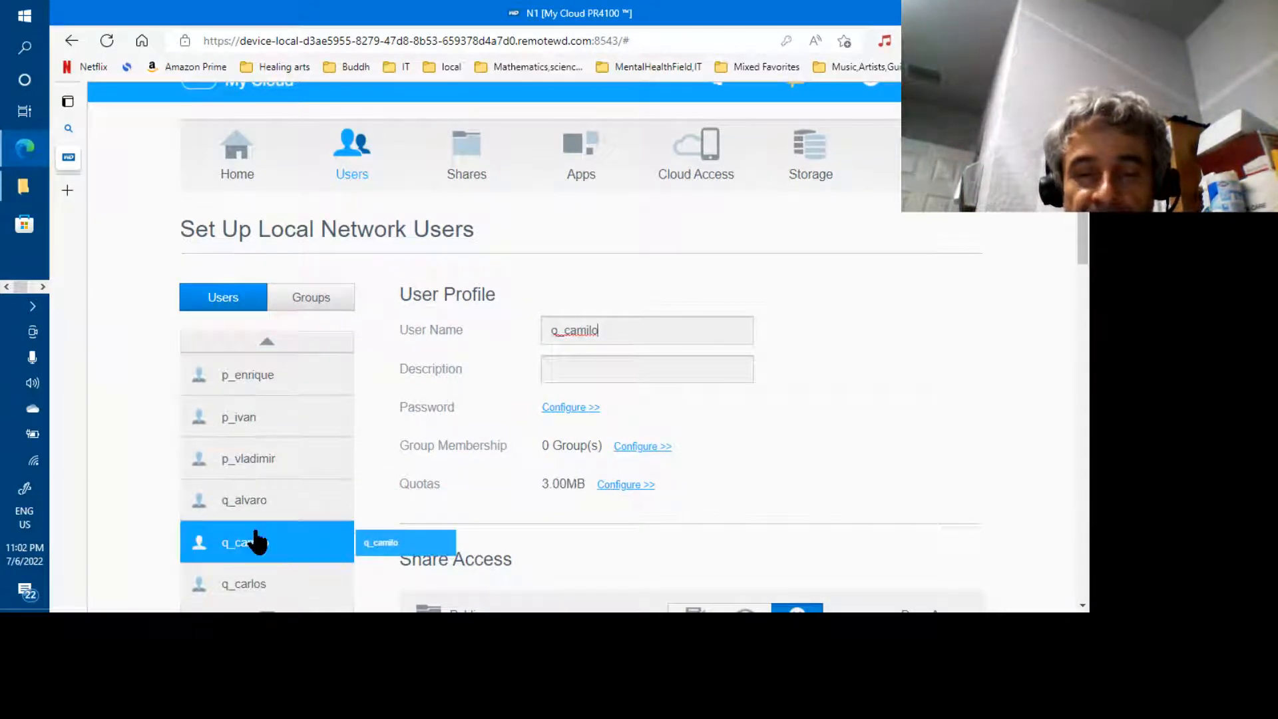
{"action": "scroll", "coordinate": [1085, 399], "scroll_direction": "down", "scroll_amount": 7}
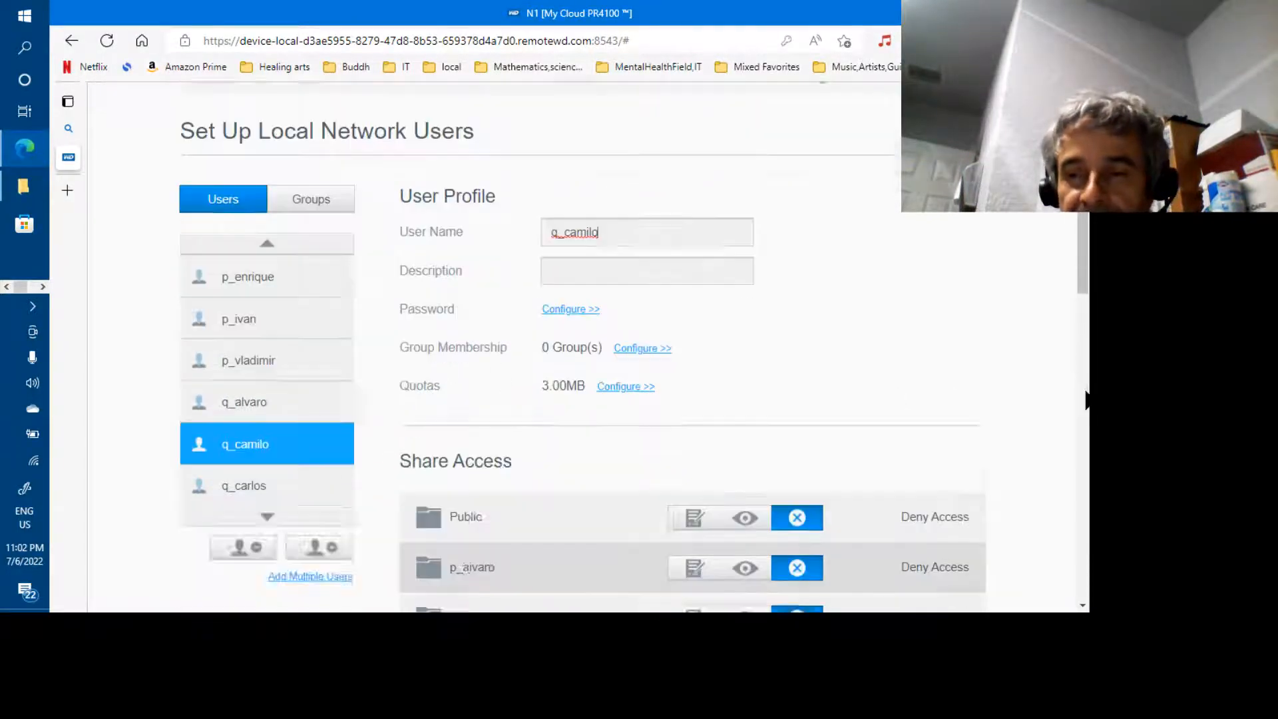
{"action": "left_click_drag", "start_coordinate": [1085, 398], "coordinate": [1084, 330]}
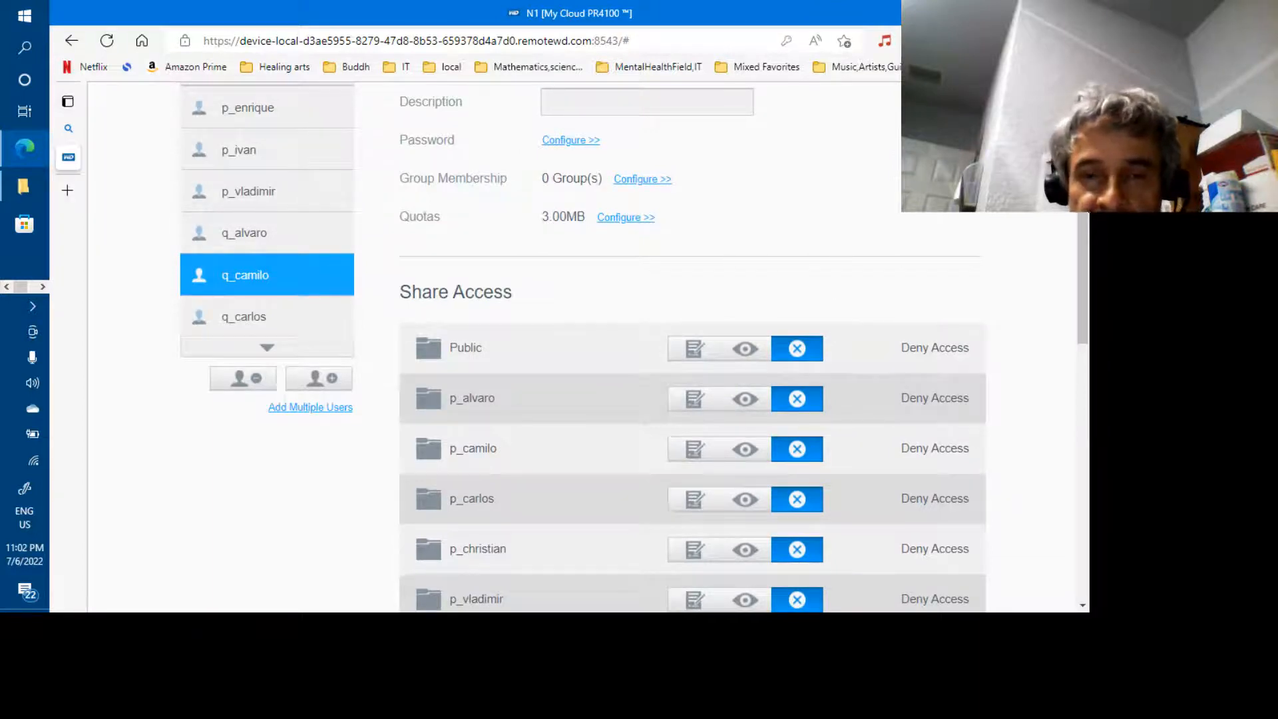
{"action": "scroll", "coordinate": [798, 187], "scroll_direction": "up", "scroll_amount": 5}
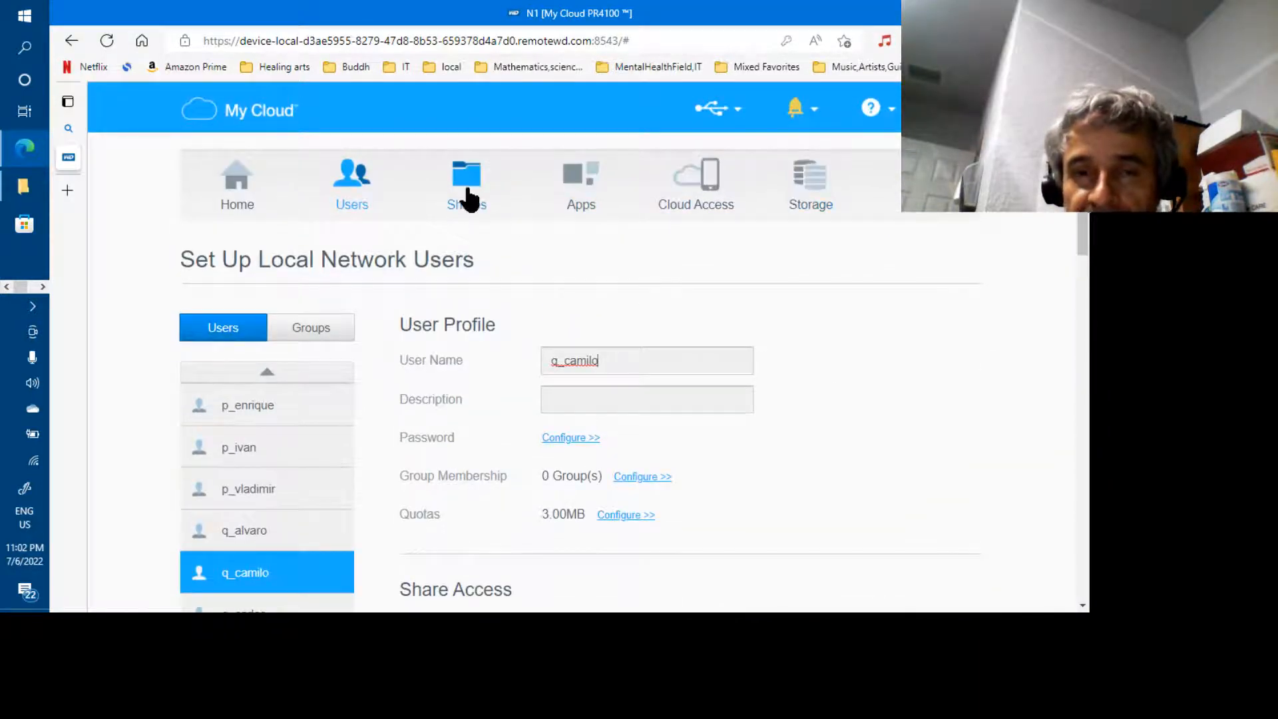
In Shares, open a p_ share's settings and scroll through its access sections
{"action": "left_click", "coordinate": [468, 198]}
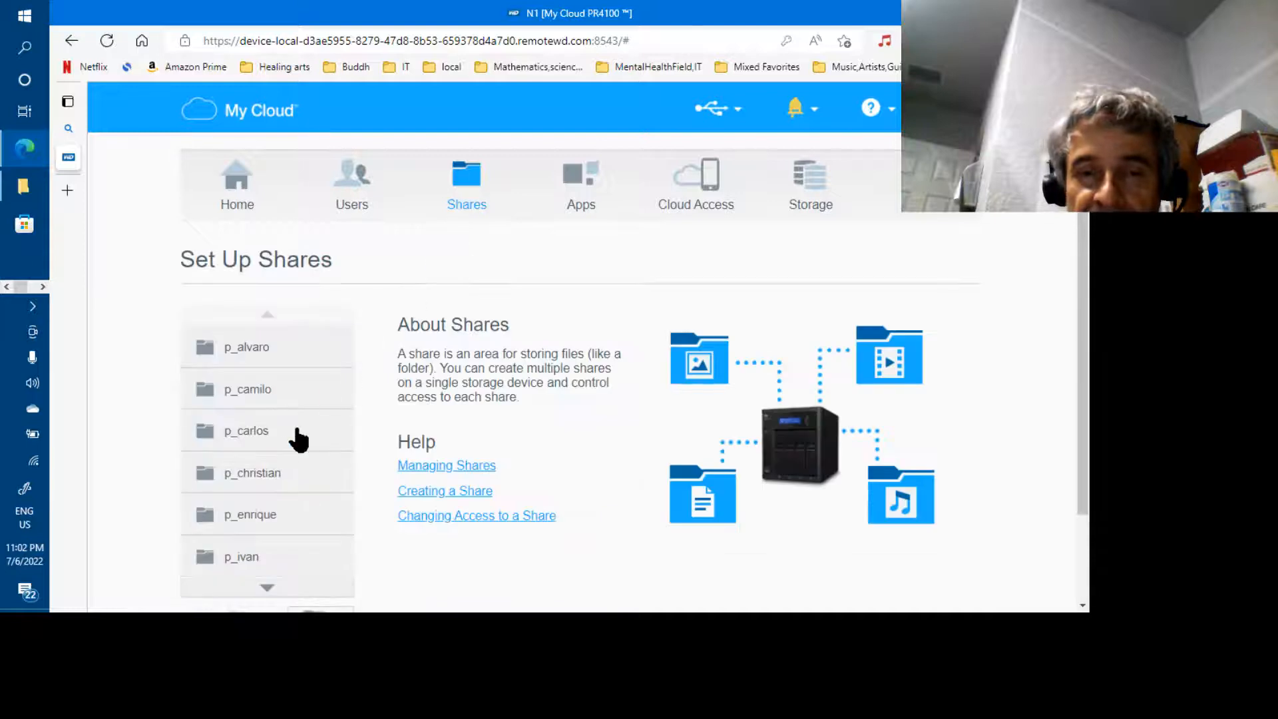
{"action": "left_click", "coordinate": [273, 439]}
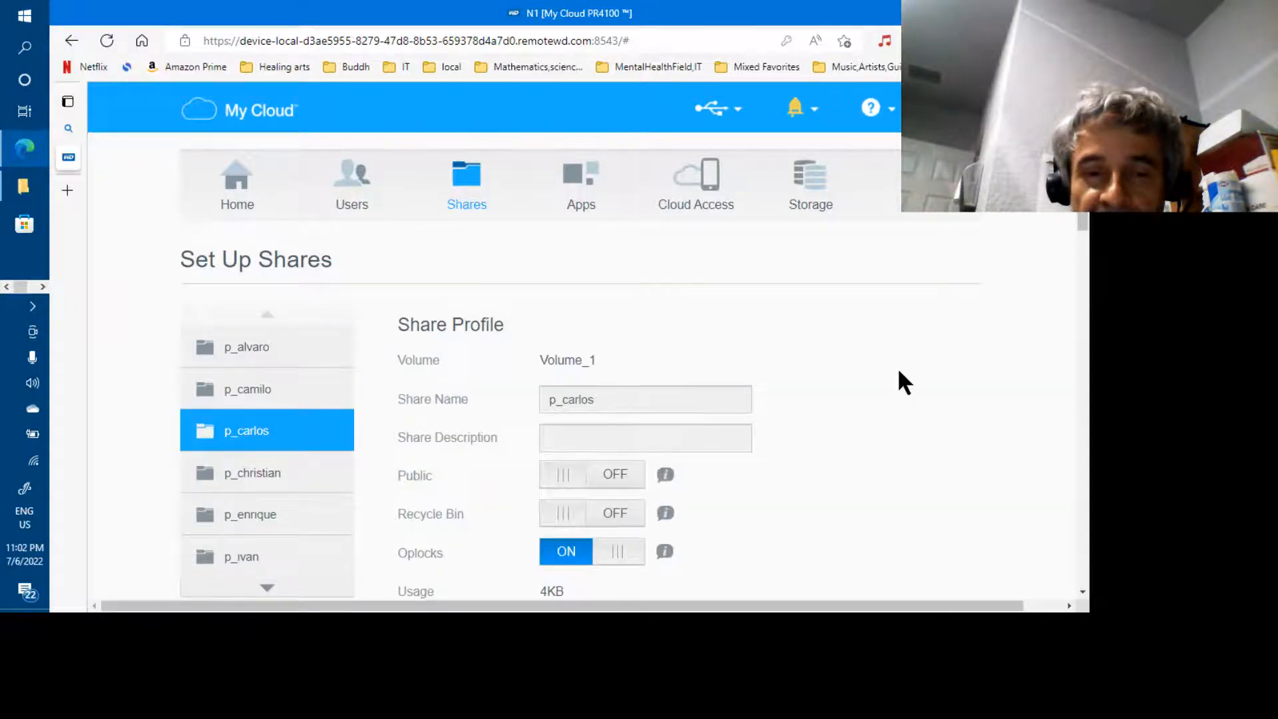
{"action": "scroll", "coordinate": [1083, 291], "scroll_direction": "down", "scroll_amount": 7}
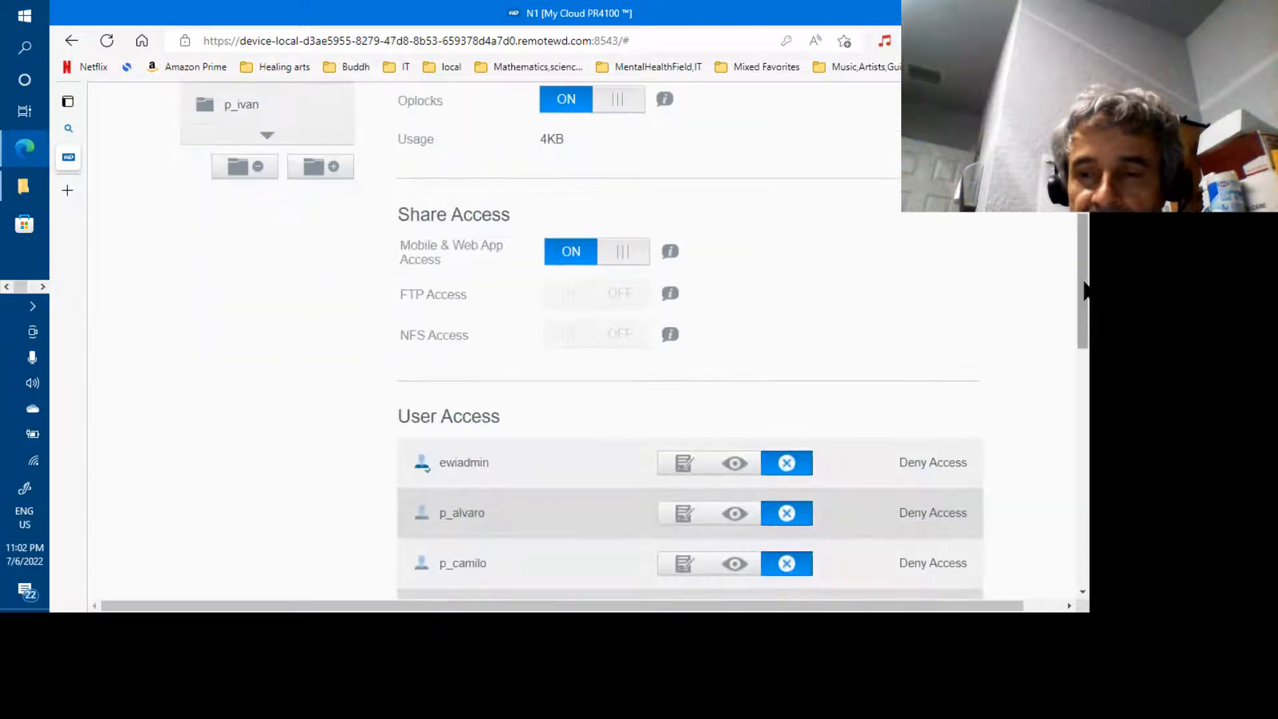
{"action": "left_click", "coordinate": [1081, 471]}
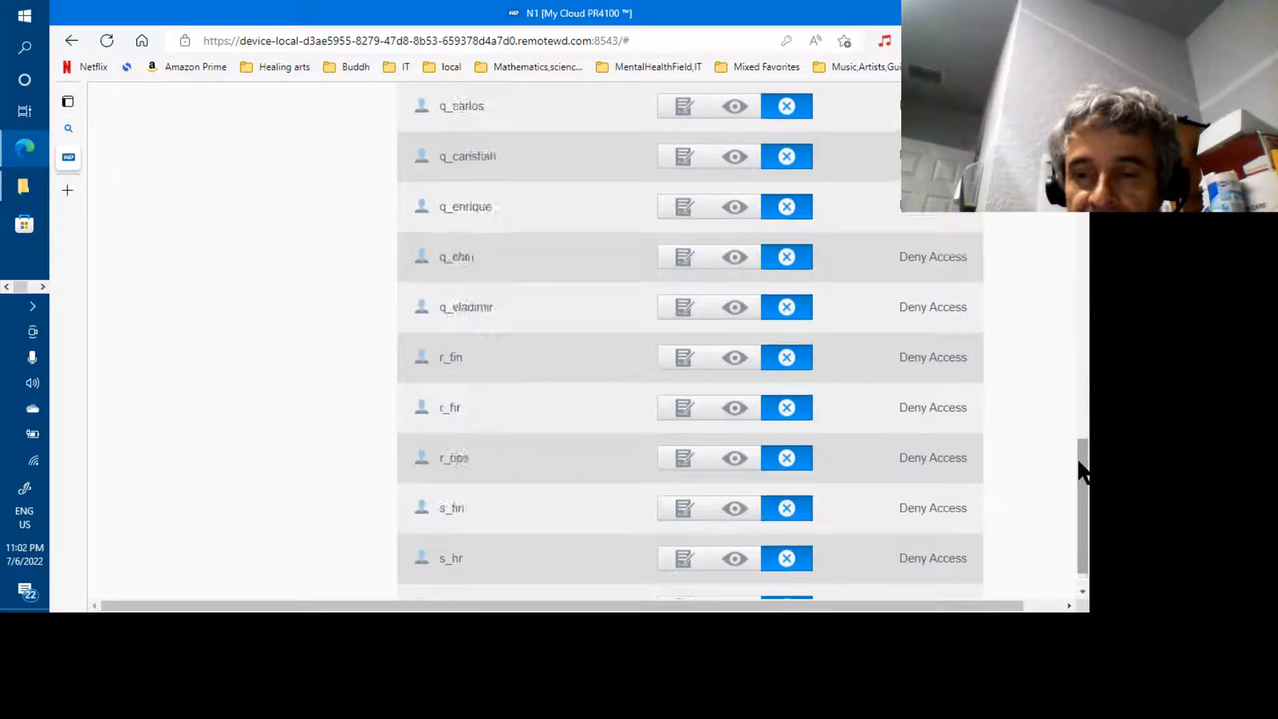
{"action": "left_click_drag", "start_coordinate": [1081, 471], "coordinate": [1080, 182]}
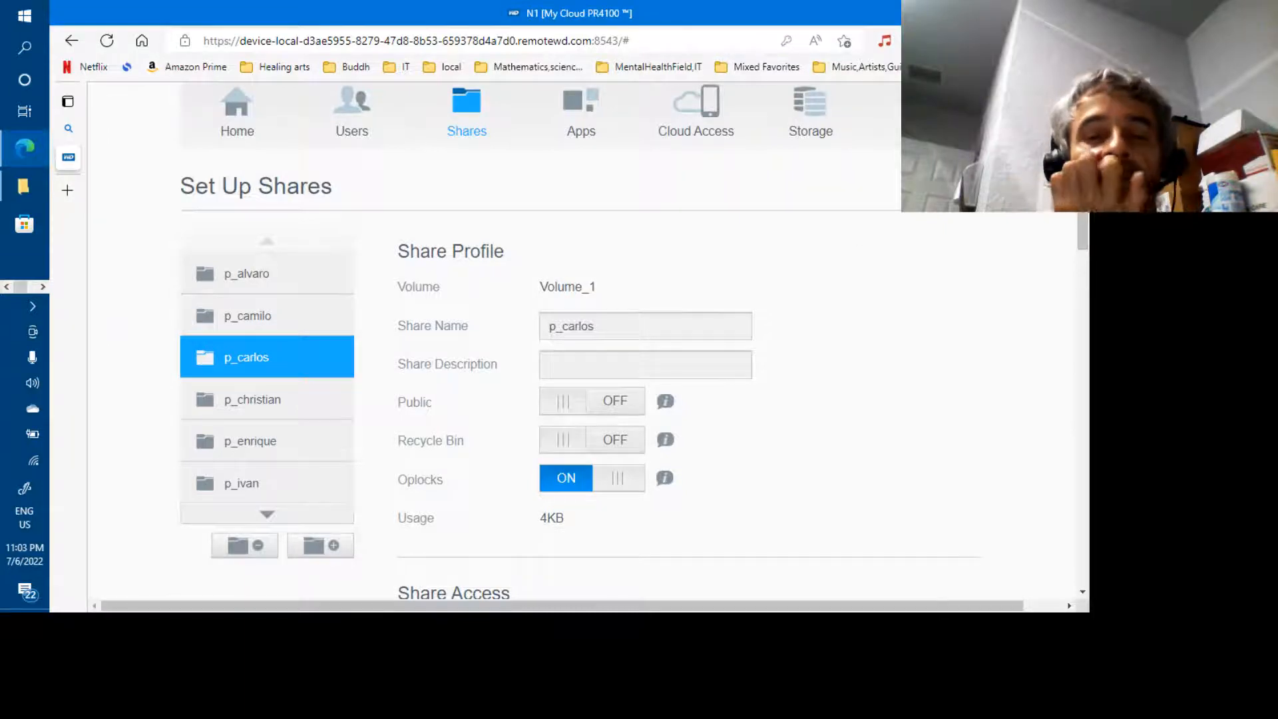
Open the q_carlos share's settings, showing Public on and 4KB used, and review its access
{"action": "left_click", "coordinate": [269, 514]}
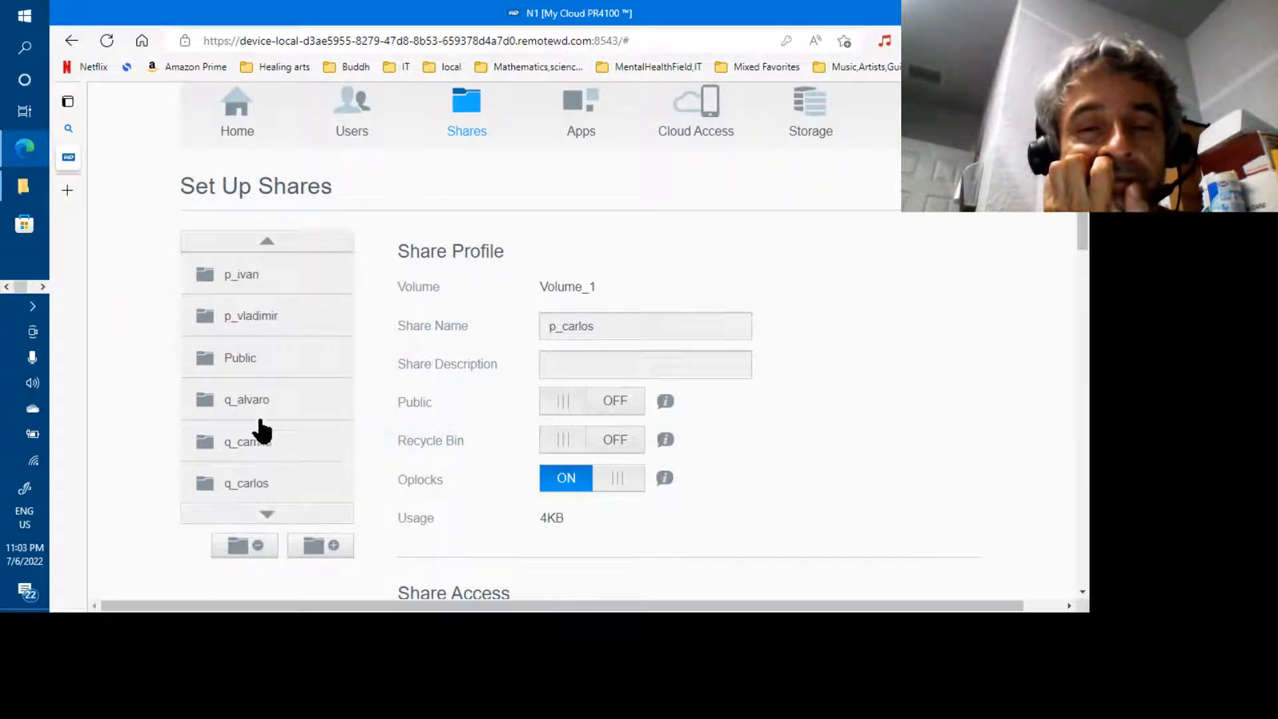
{"action": "left_click", "coordinate": [261, 484]}
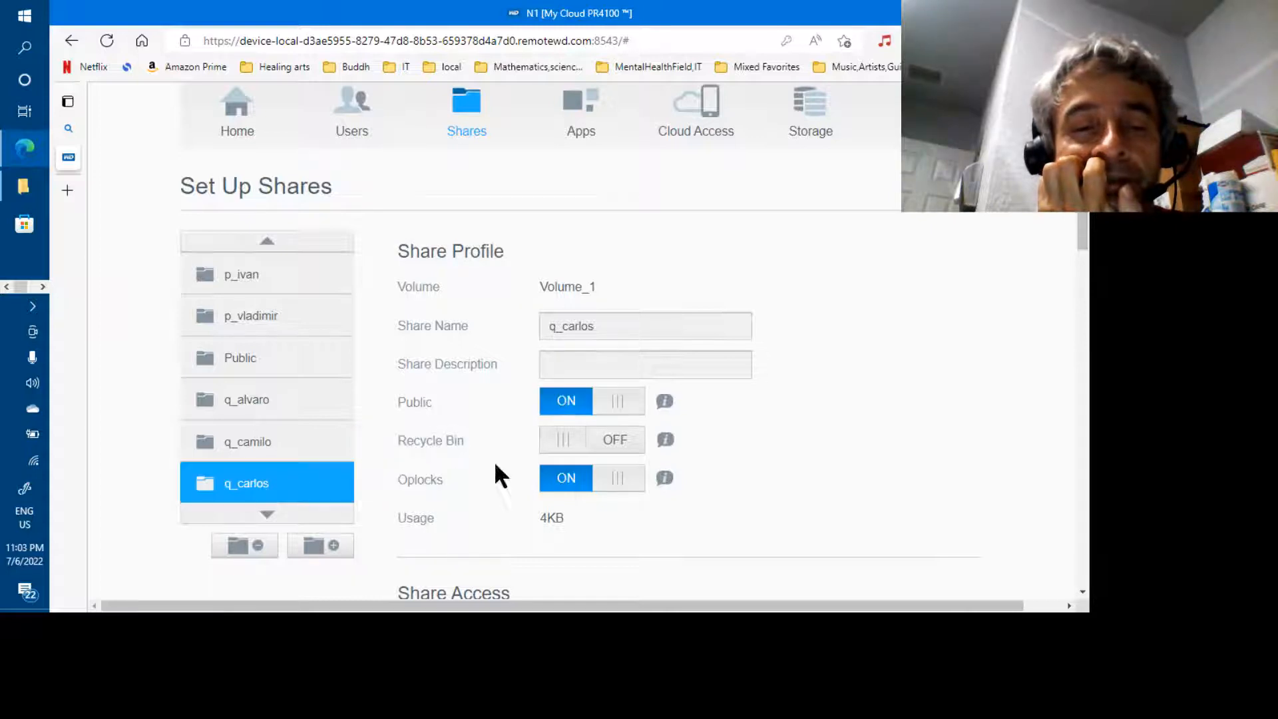
{"action": "scroll", "coordinate": [1082, 332], "scroll_direction": "down", "scroll_amount": 6}
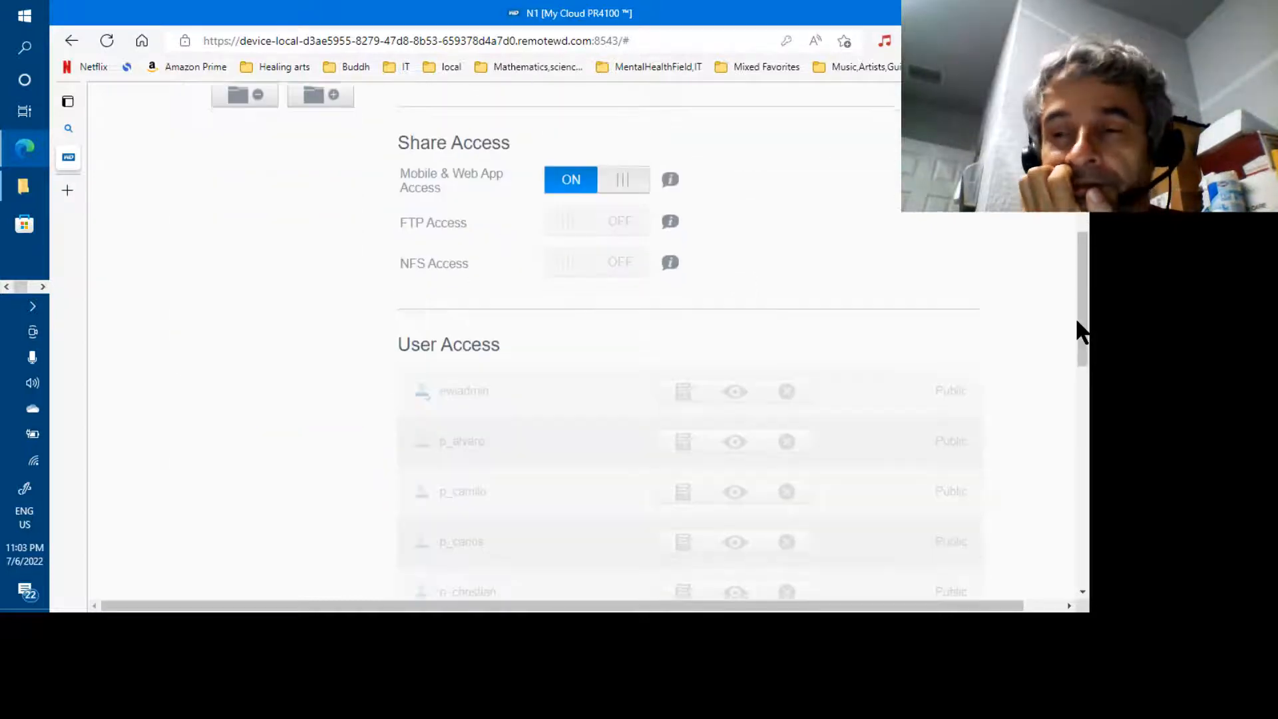
{"action": "scroll", "coordinate": [1085, 399], "scroll_direction": "down", "scroll_amount": 3}
{"action": "mouse_move", "coordinate": [1087, 476]}
{"action": "left_mouse_down"}
{"action": "mouse_move", "coordinate": [1086, 491]}
{"action": "mouse_move", "coordinate": [1085, 370]}
{"action": "mouse_move", "coordinate": [1087, 476]}
{"action": "left_mouse_up"}
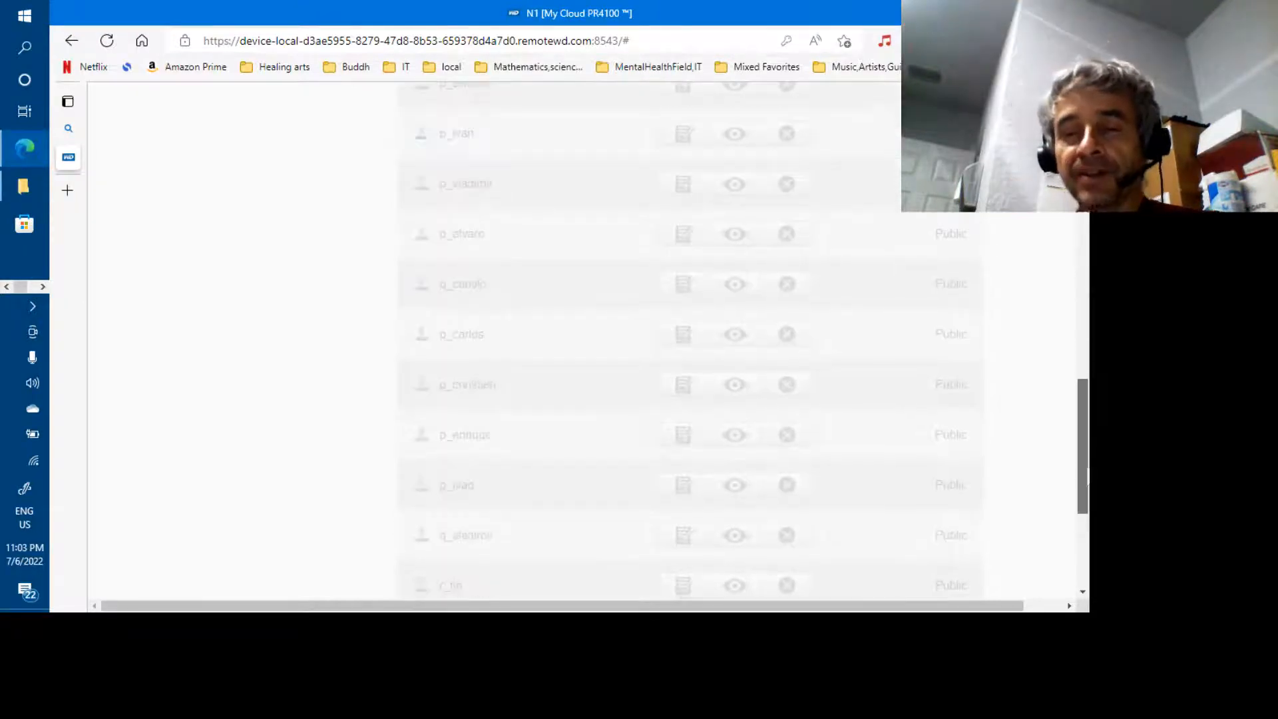
{"action": "left_click_drag", "start_coordinate": [1087, 472], "coordinate": [1087, 190]}
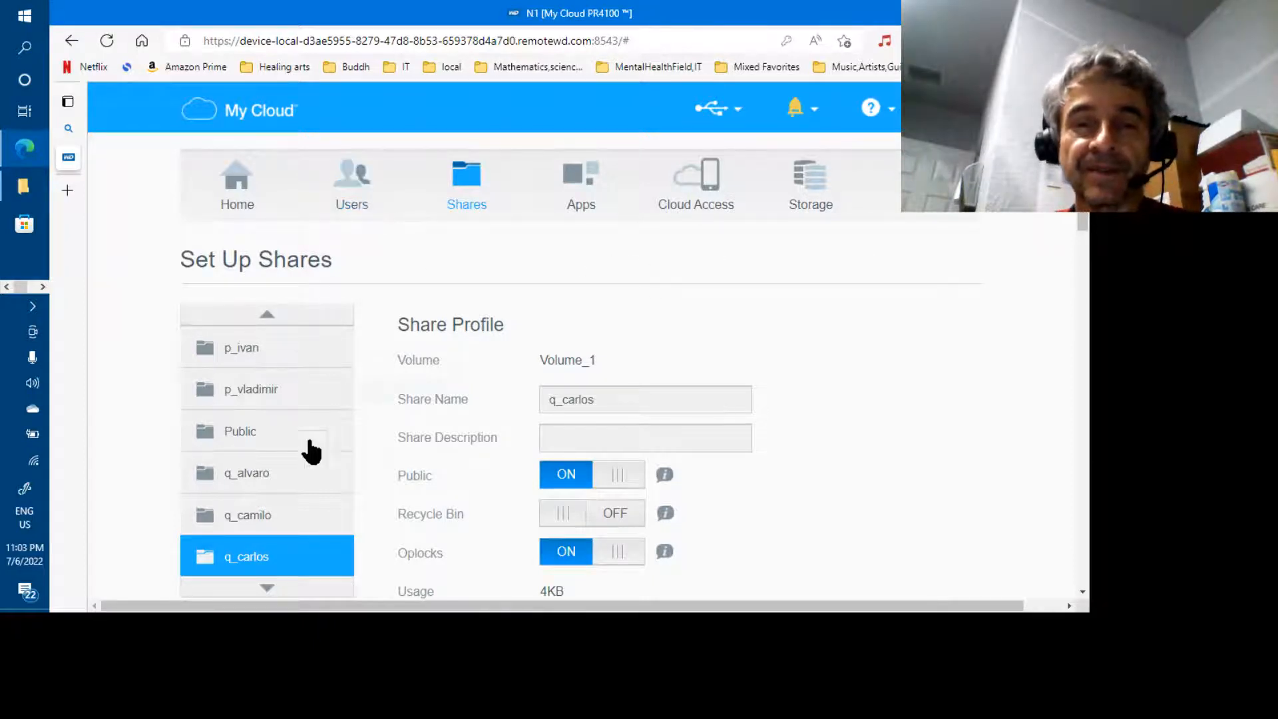
Open the s_hr share's settings and scroll through its user access
{"action": "left_click", "coordinate": [269, 589]}
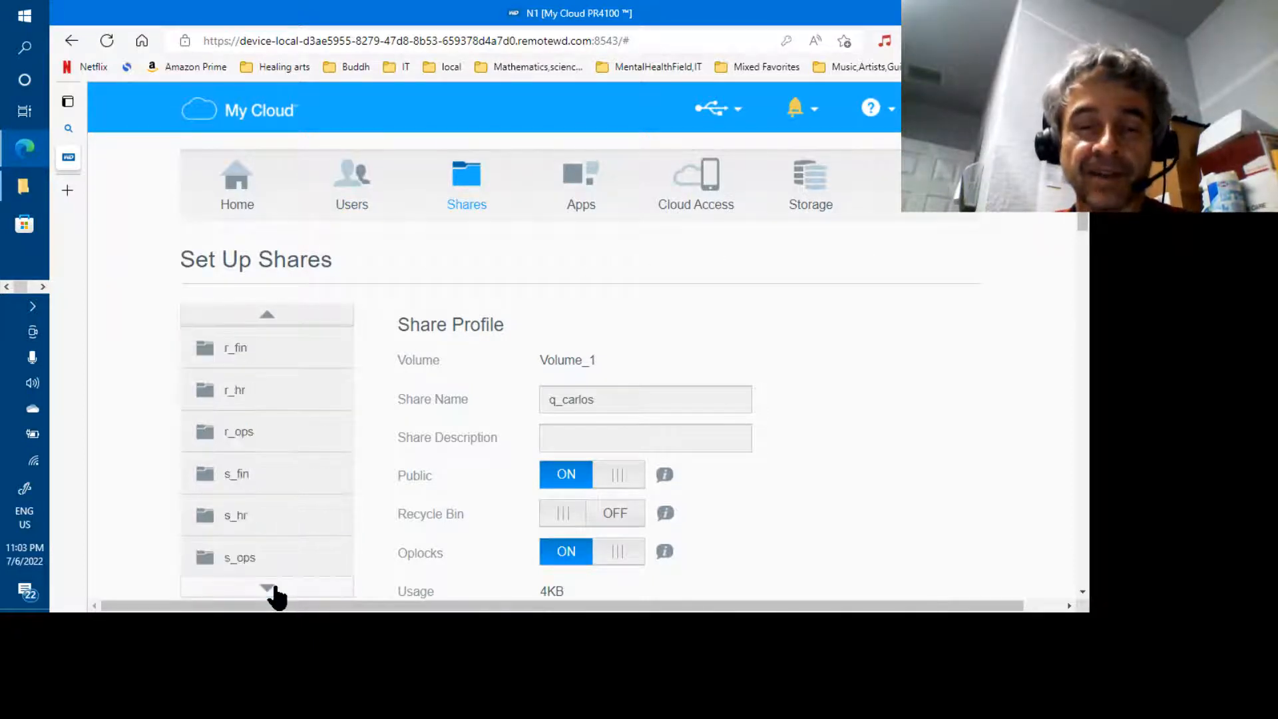
{"action": "left_click", "coordinate": [243, 517]}
{"action": "scroll", "coordinate": [676, 442], "scroll_direction": "down", "scroll_amount": 1}
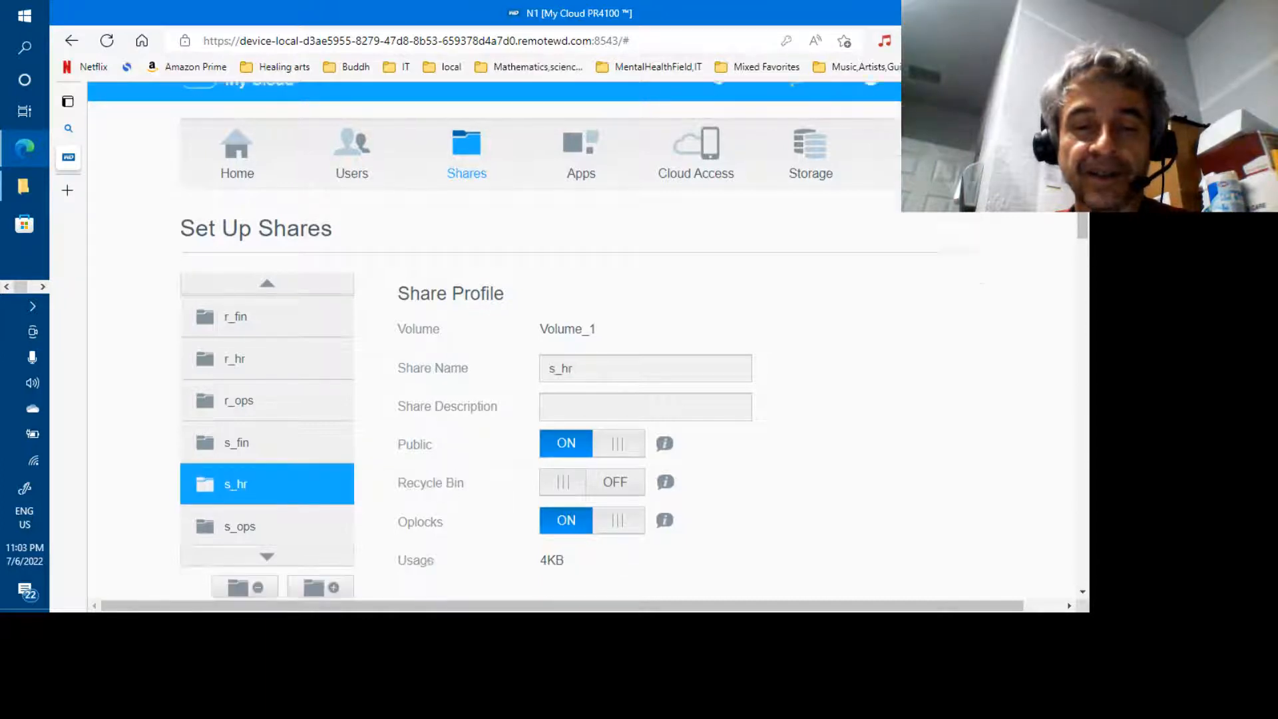
{"action": "scroll", "coordinate": [586, 346], "scroll_direction": "down", "scroll_amount": 10}
{"action": "scroll", "coordinate": [586, 346], "scroll_direction": "up", "scroll_amount": 10}
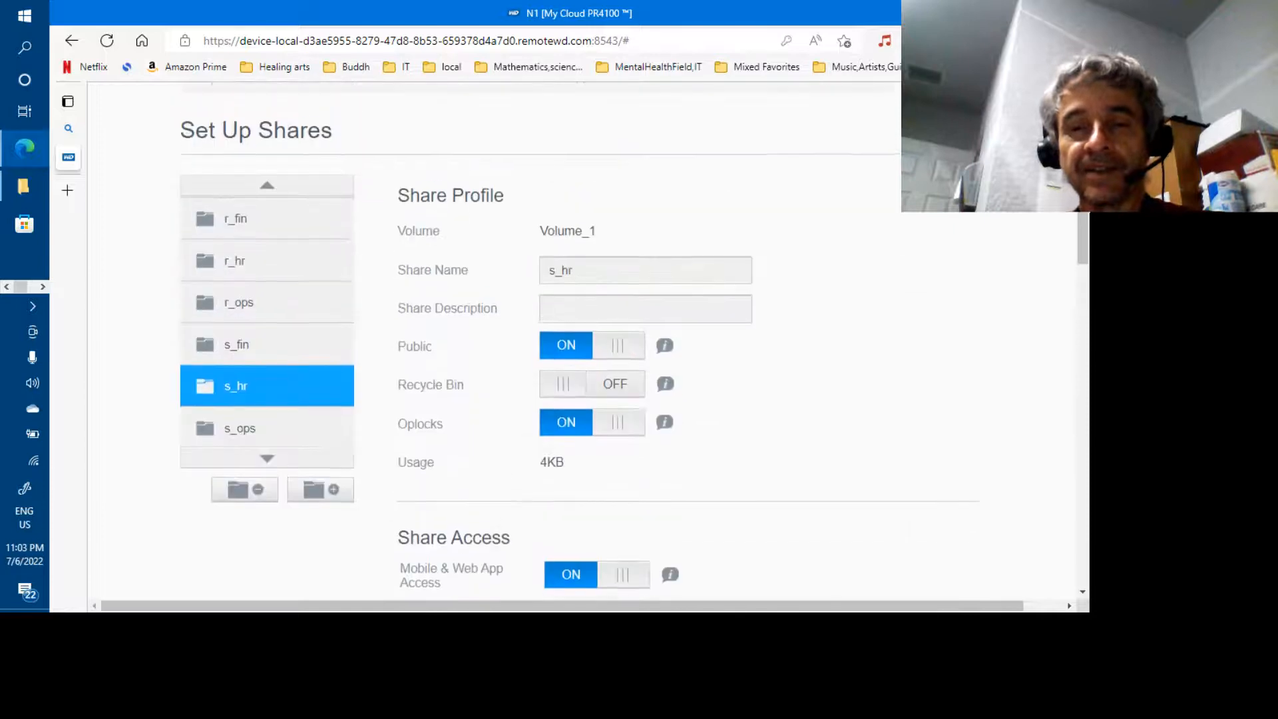
Open the p_vladimir share and confirm only p_vladimir has access
{"action": "left_click", "coordinate": [266, 188]}
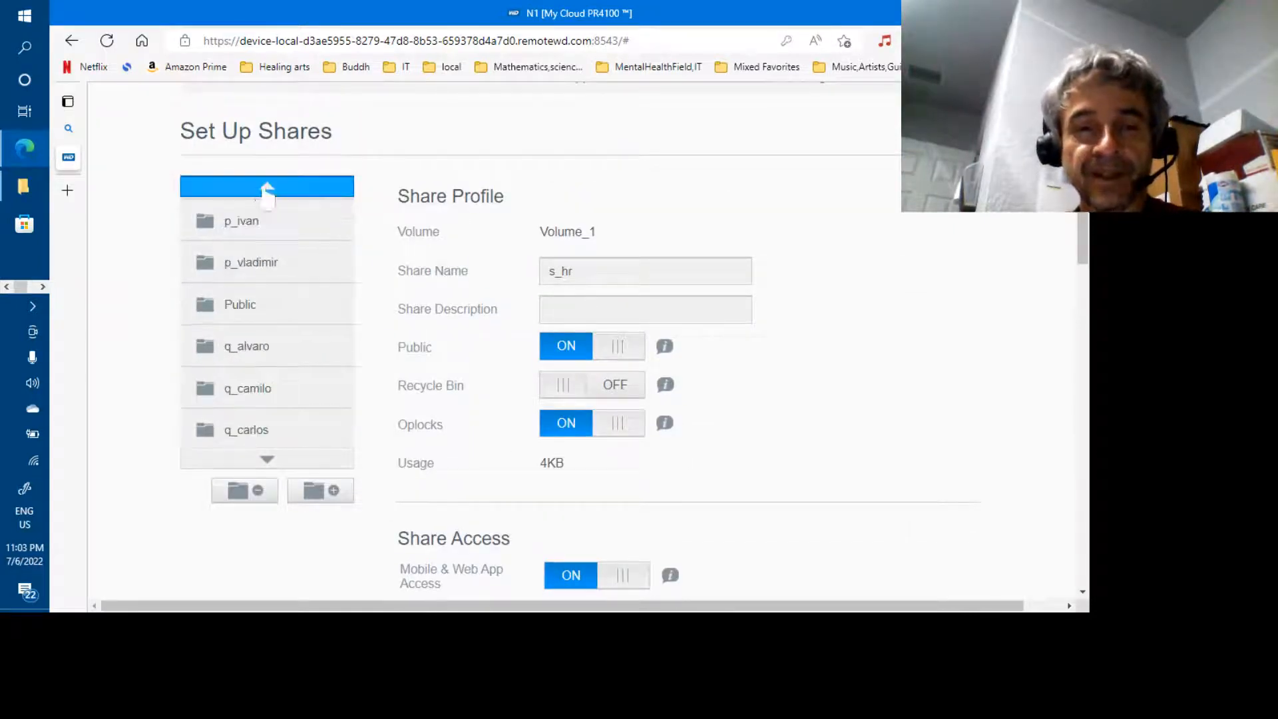
{"action": "left_click", "coordinate": [250, 267]}
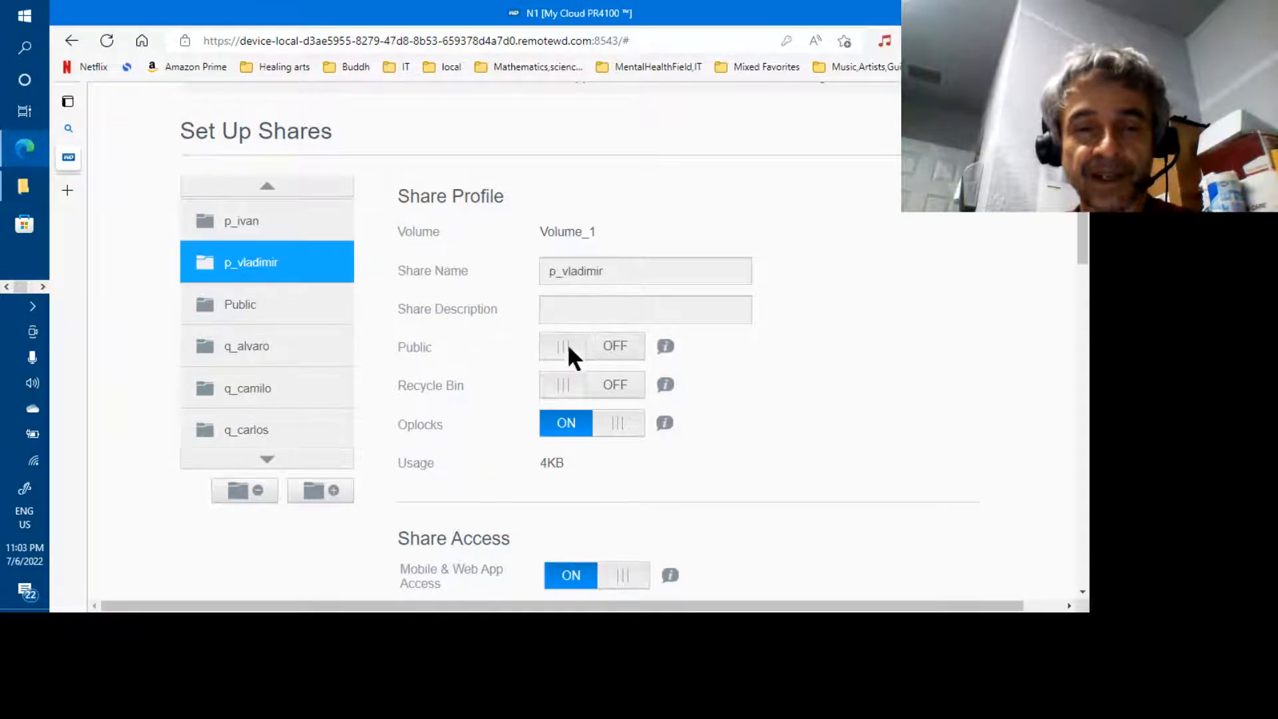
{"action": "scroll", "coordinate": [567, 344], "scroll_direction": "down", "scroll_amount": 10}
{"action": "scroll", "coordinate": [690, 340], "scroll_direction": "down", "scroll_amount": 7}
{"action": "scroll", "coordinate": [689, 340], "scroll_direction": "up", "scroll_amount": 5}
{"action": "scroll", "coordinate": [689, 340], "scroll_direction": "up", "scroll_amount": 5}
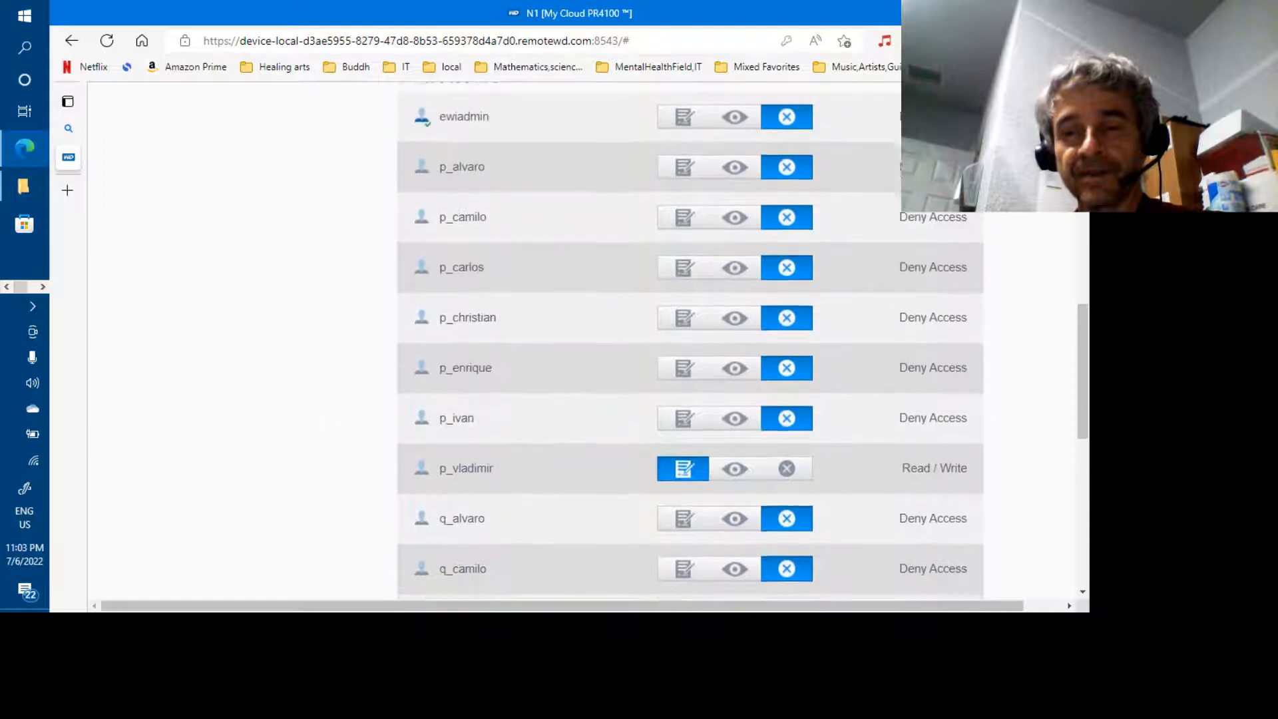
{"action": "scroll", "coordinate": [689, 340], "scroll_direction": "up", "scroll_amount": 5}
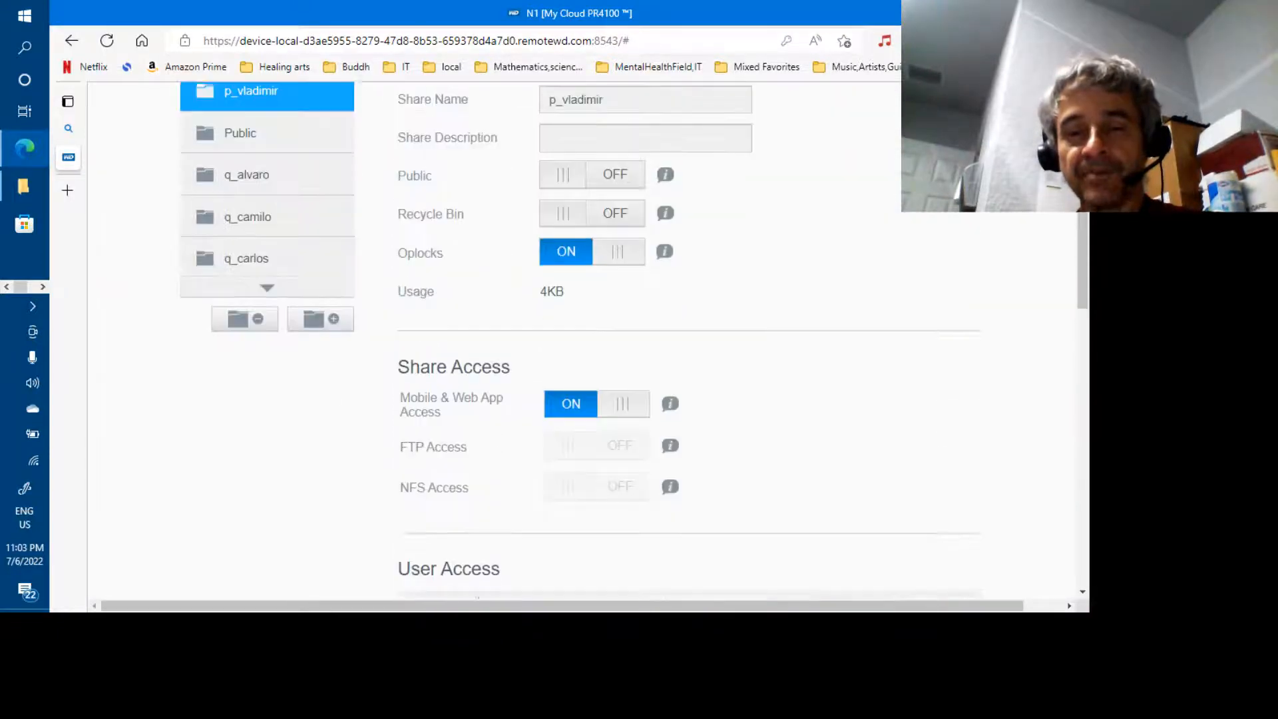
{"action": "scroll", "coordinate": [689, 341], "scroll_direction": "down", "scroll_amount": 7}
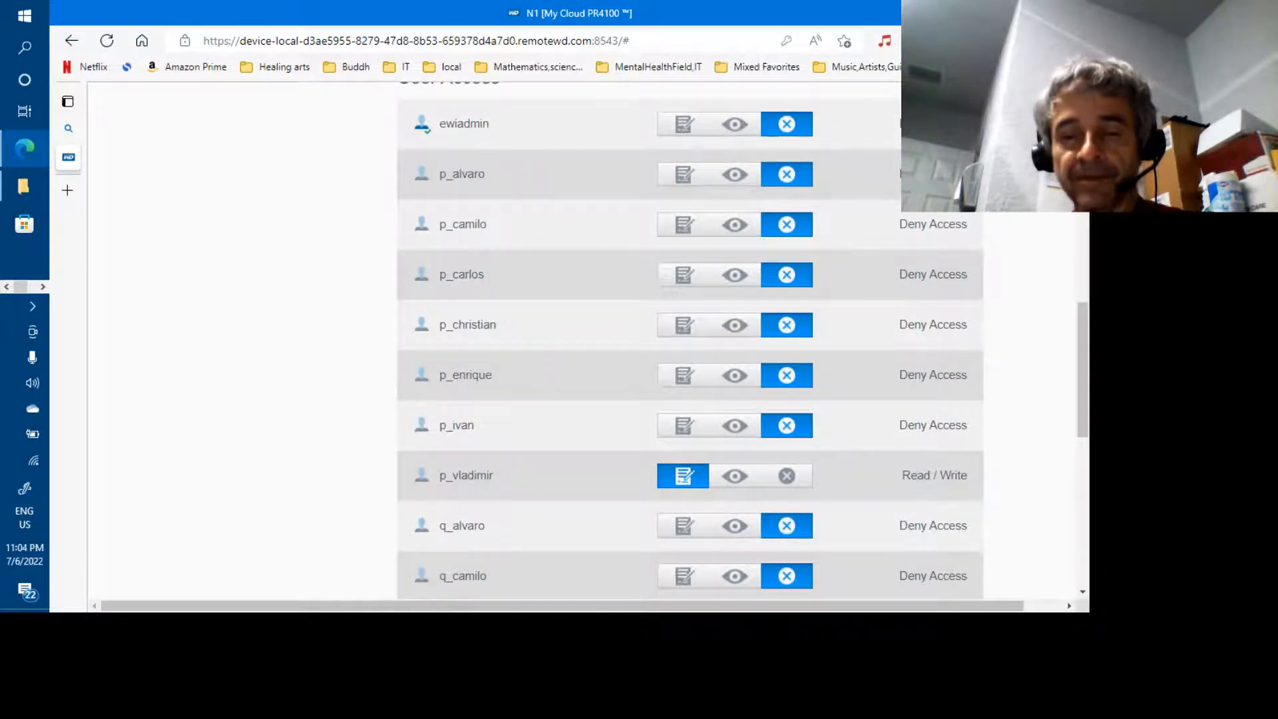
{"action": "scroll", "coordinate": [736, 378], "scroll_direction": "up", "scroll_amount": 7}
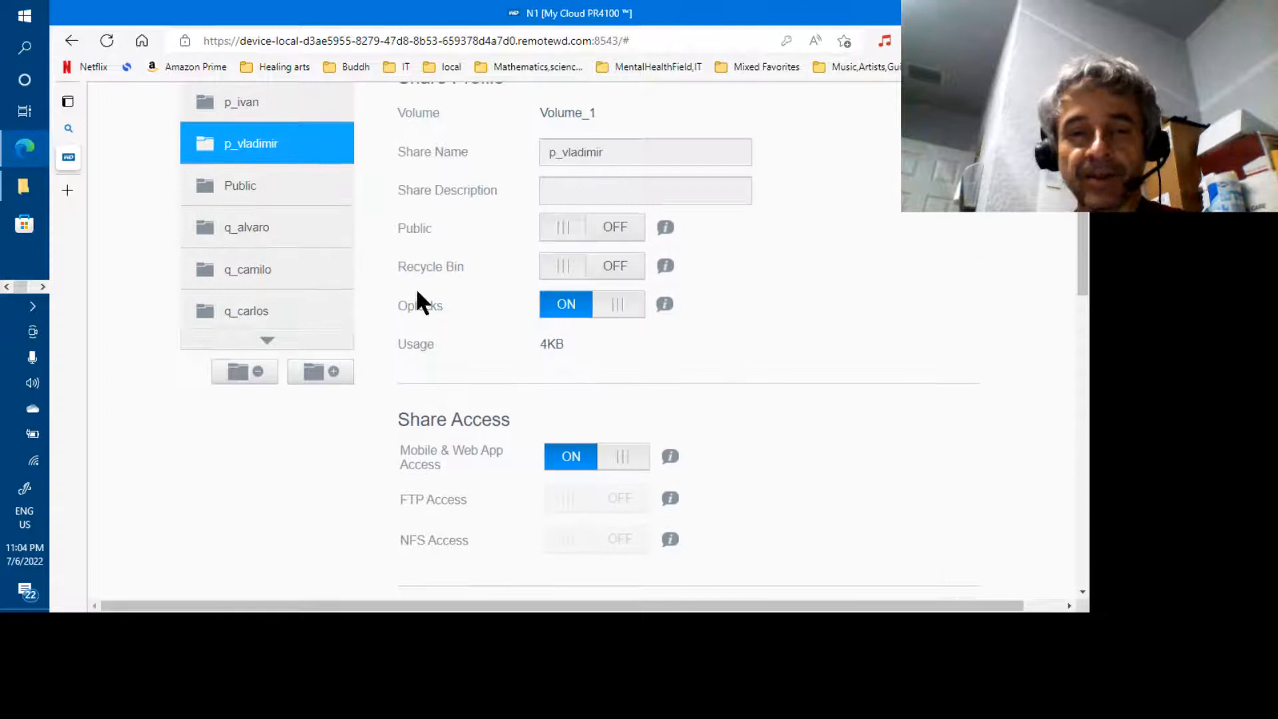
Open the q_camilo share's settings, showing Public on and 4KB used
{"action": "left_click", "coordinate": [253, 276]}
{"action": "scroll", "coordinate": [736, 378], "scroll_direction": "down", "scroll_amount": 15}
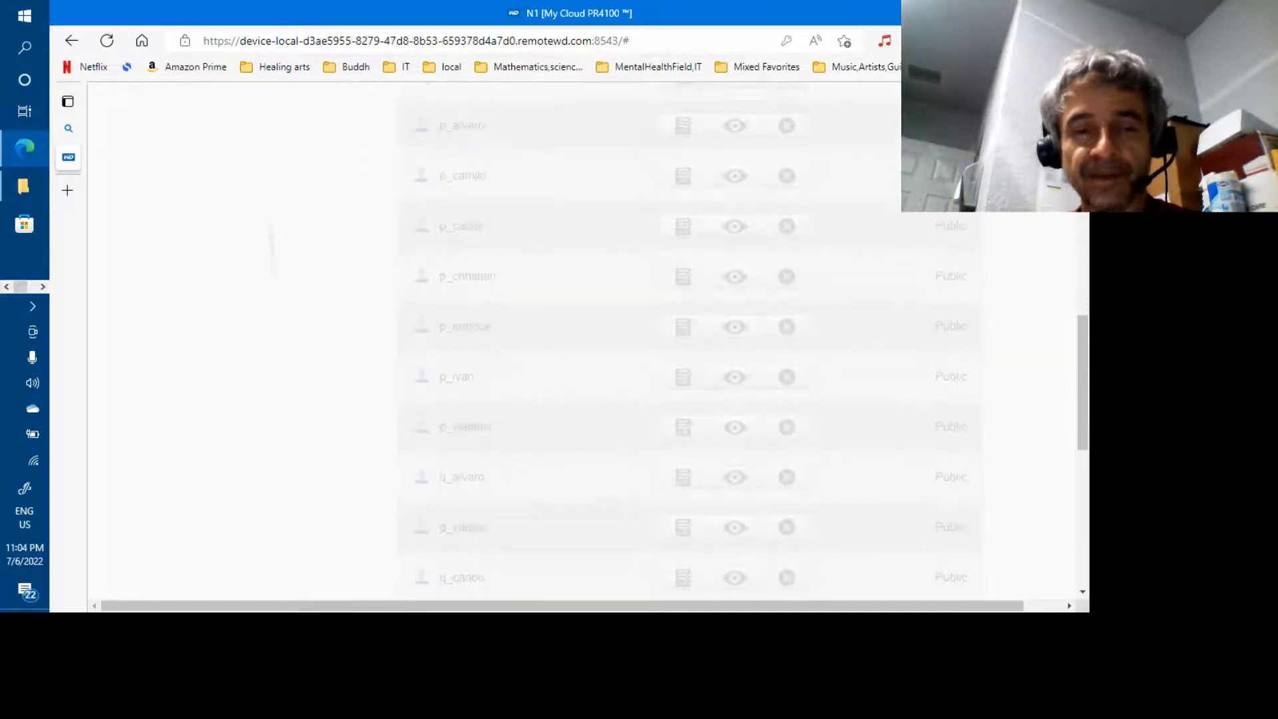
{"action": "scroll", "coordinate": [387, 355], "scroll_direction": "up", "scroll_amount": 15}
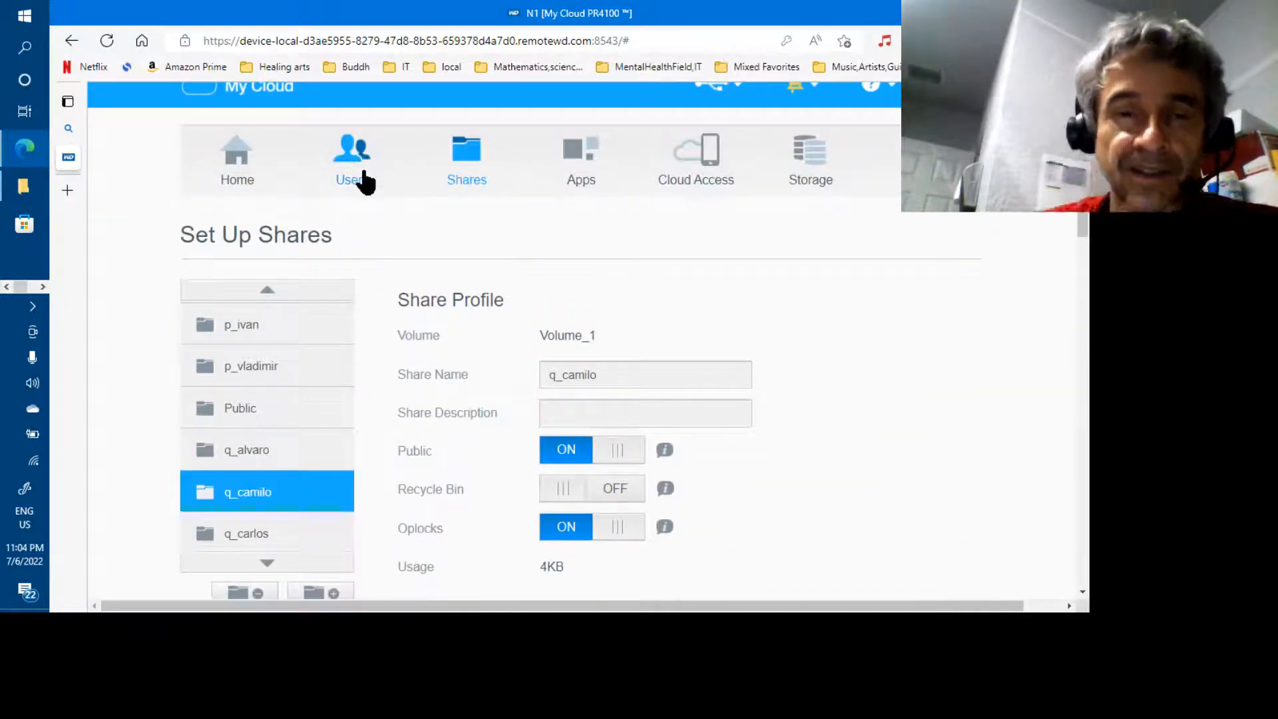
In Users, start Add Multiple Users with the Import Users option and continue to the file step
{"action": "left_click", "coordinate": [365, 182]}
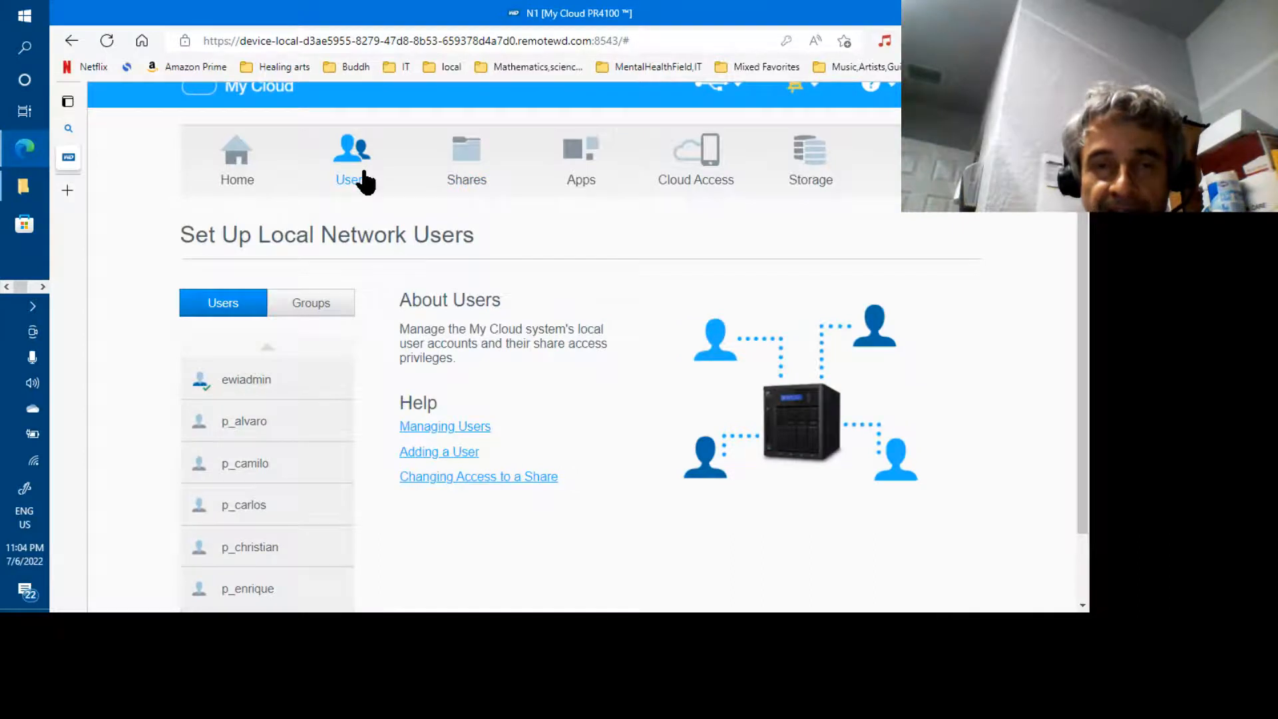
{"action": "left_click_drag", "start_coordinate": [1077, 405], "coordinate": [1085, 563]}
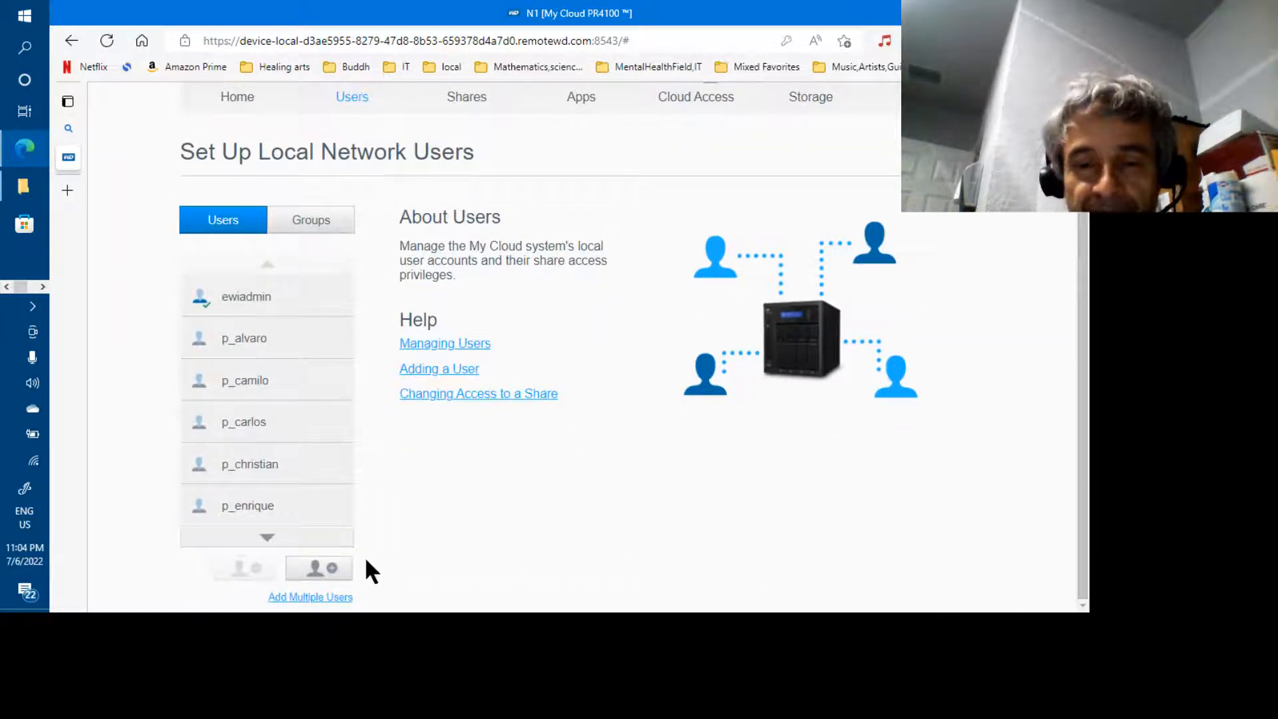
{"action": "left_click", "coordinate": [298, 599]}
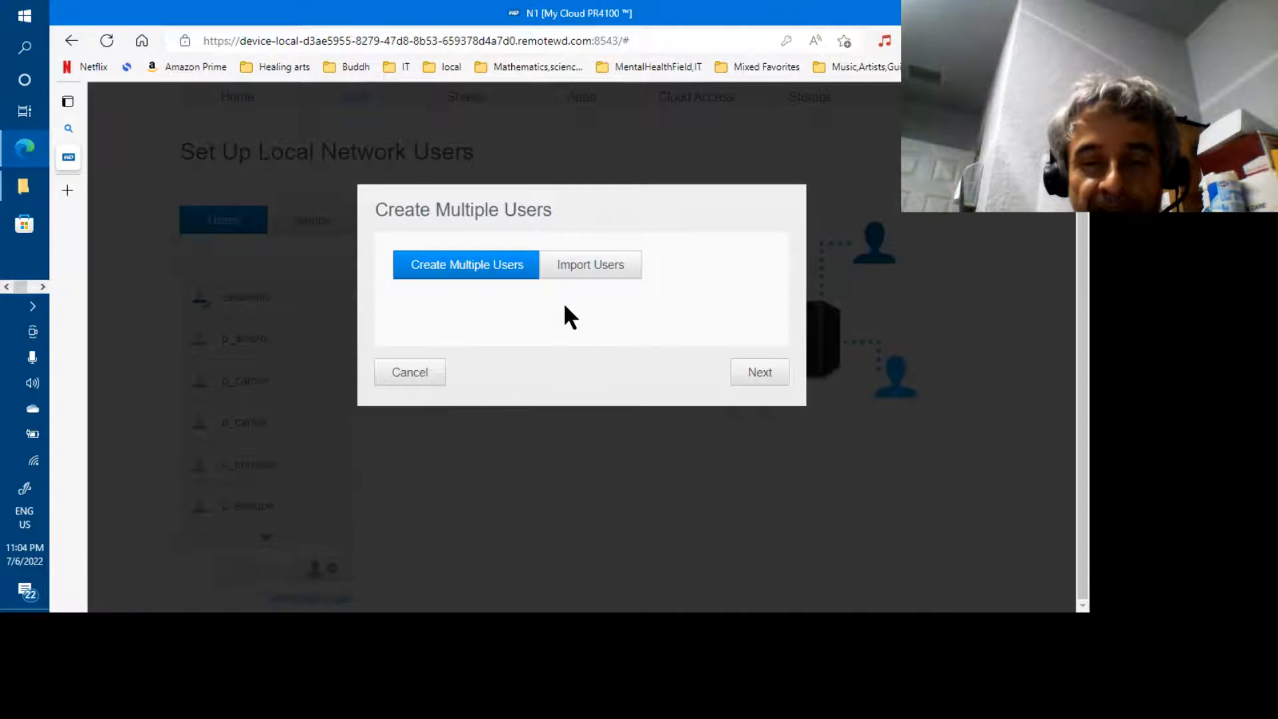
{"action": "left_click", "coordinate": [605, 283]}
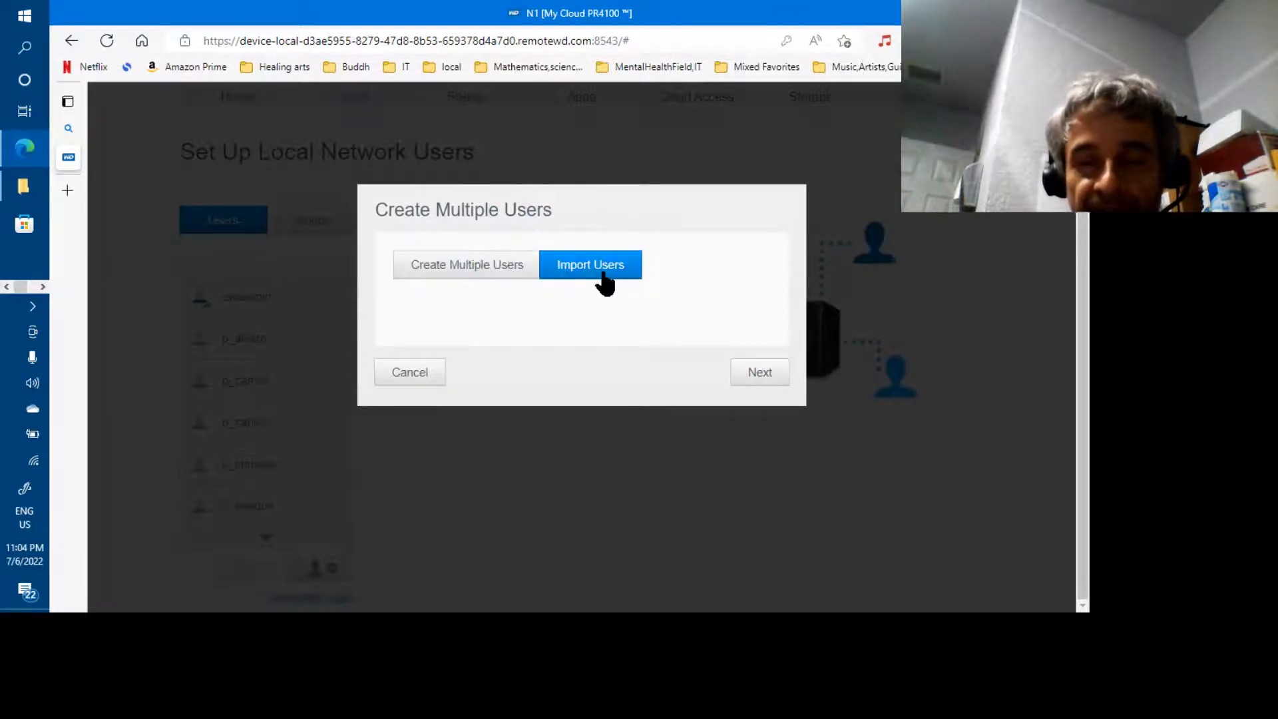
{"action": "left_click", "coordinate": [759, 376]}
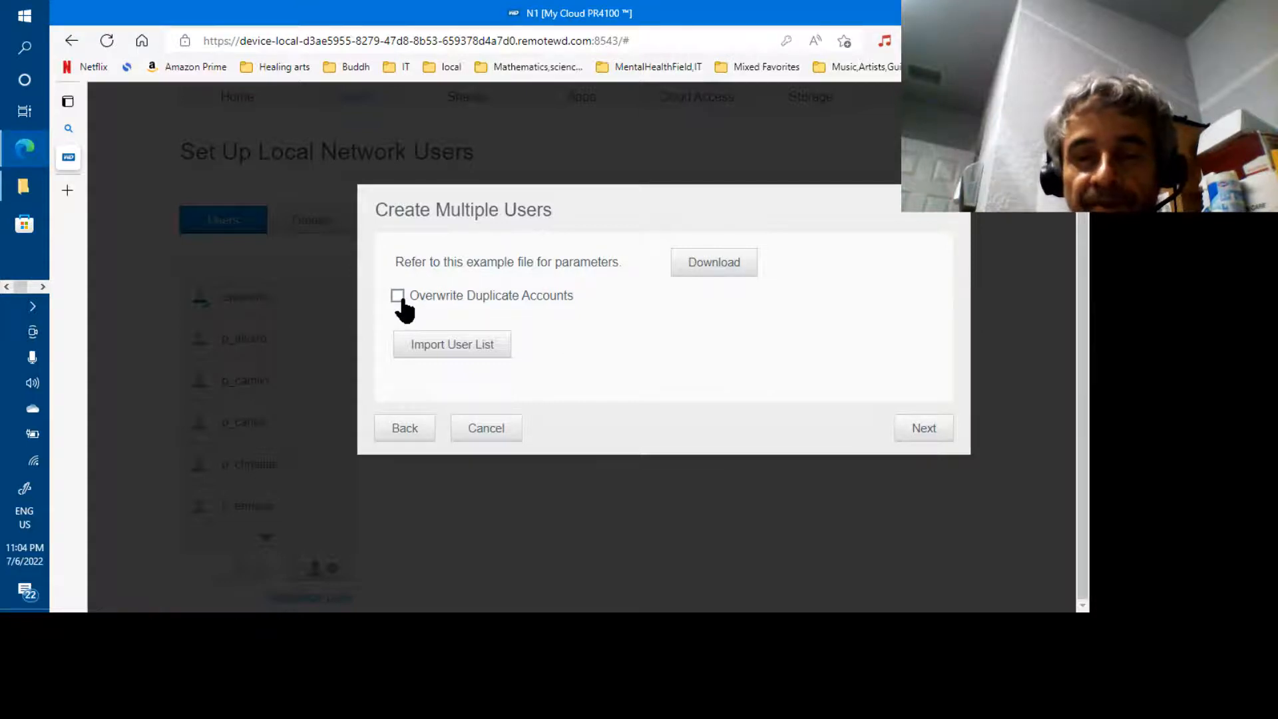
Choose import-stage07-newNomen-20220706-alphabetized.txt as the user list file to import
{"action": "left_click", "coordinate": [459, 344]}
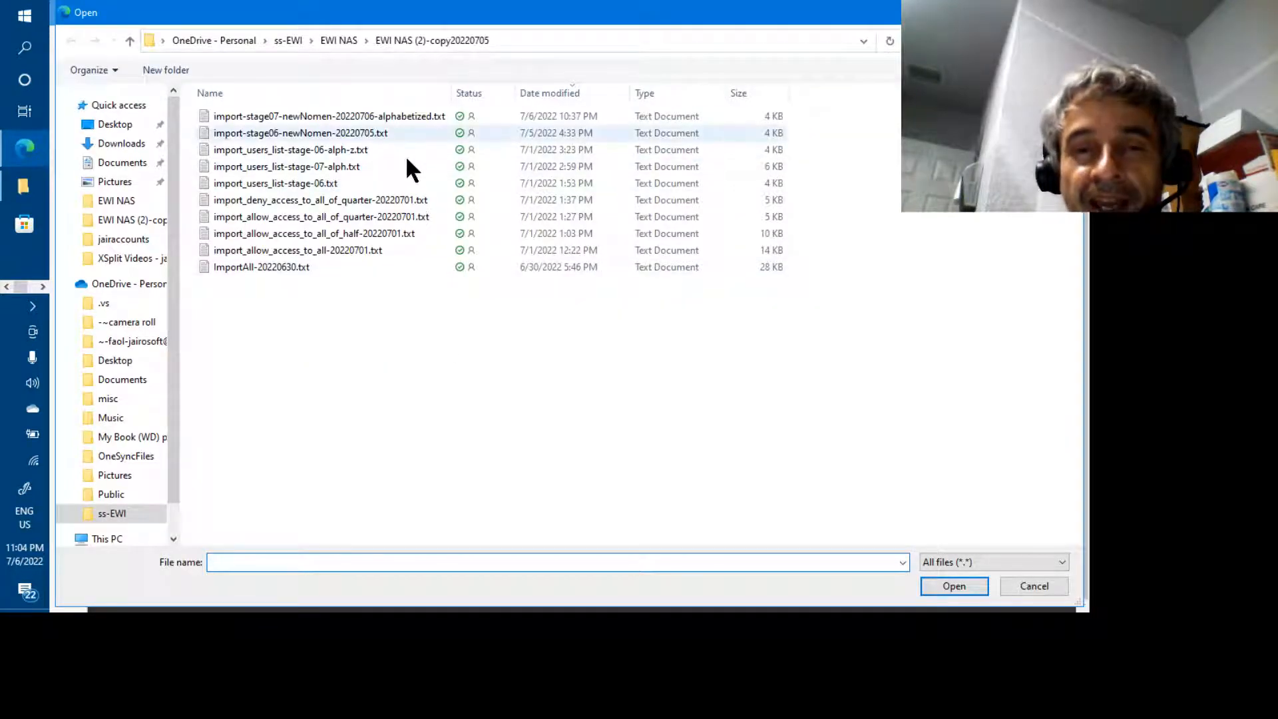
{"action": "left_click", "coordinate": [393, 117]}
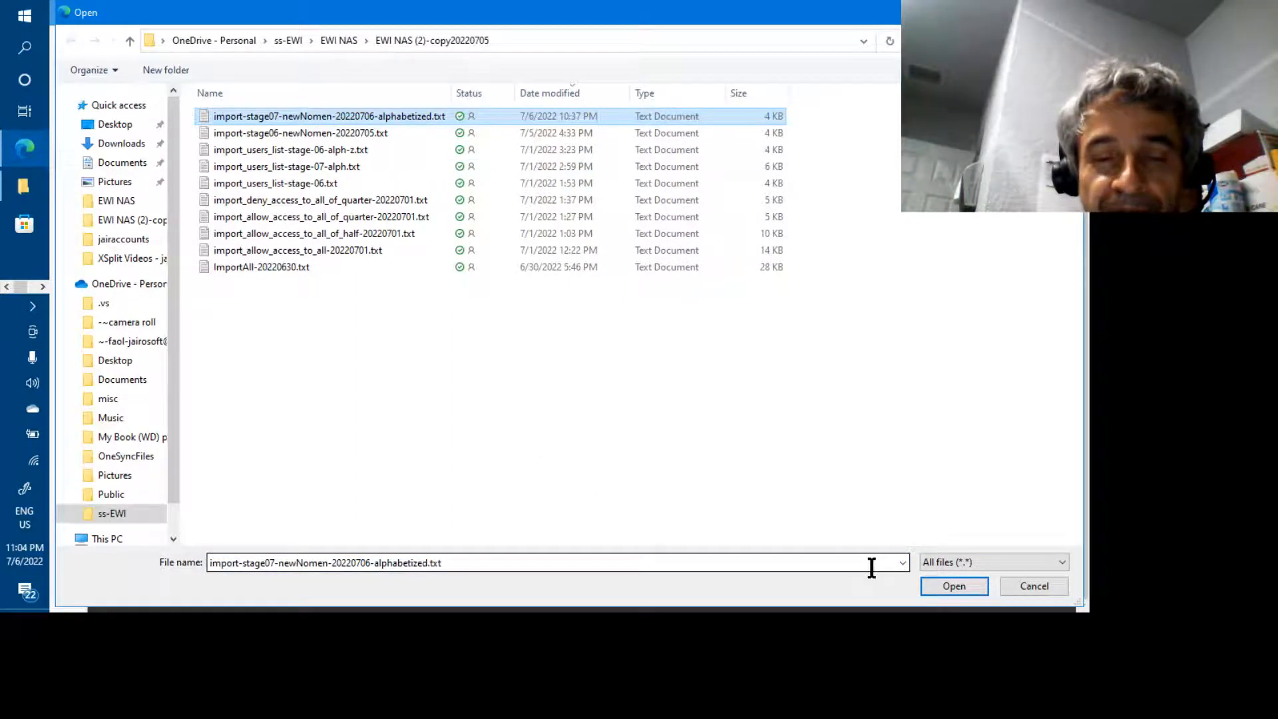
{"action": "left_click", "coordinate": [946, 587]}
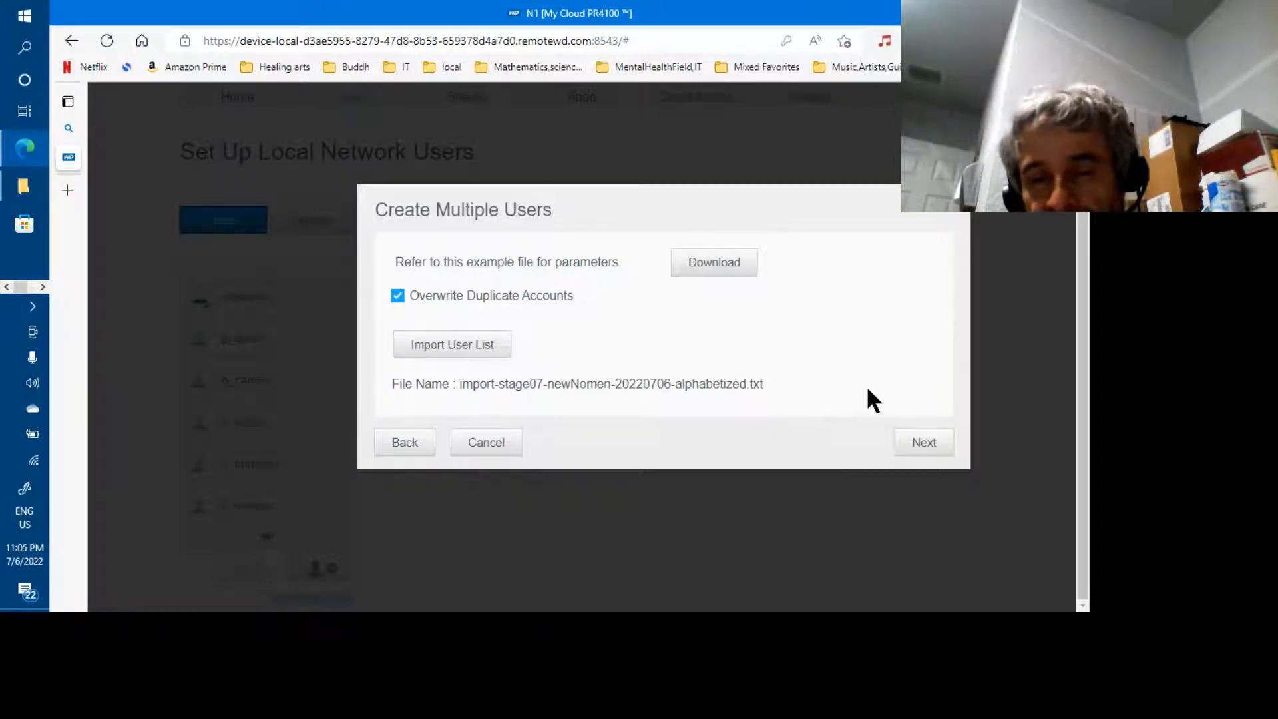
Load the file's users and review p_christian's Read Only and Read / Write share lists
{"action": "left_click", "coordinate": [915, 443]}
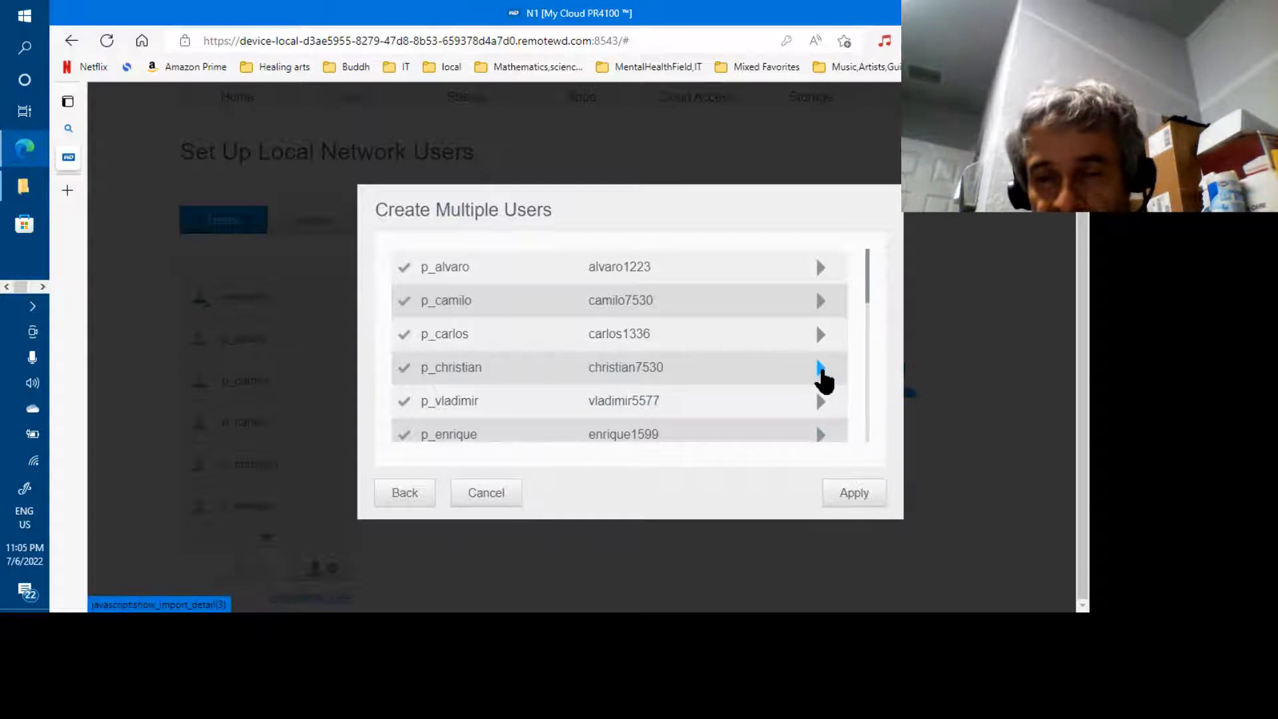
{"action": "left_click", "coordinate": [821, 368]}
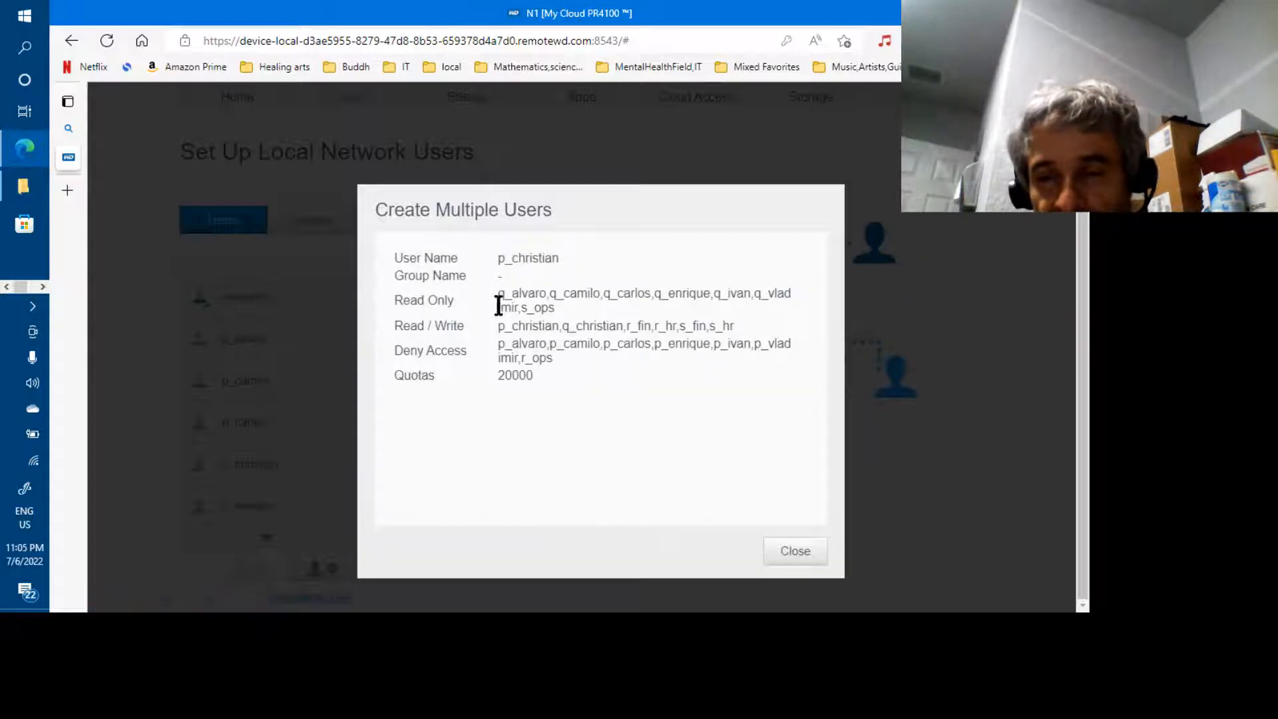
{"action": "left_click_drag", "start_coordinate": [499, 293], "coordinate": [538, 373]}
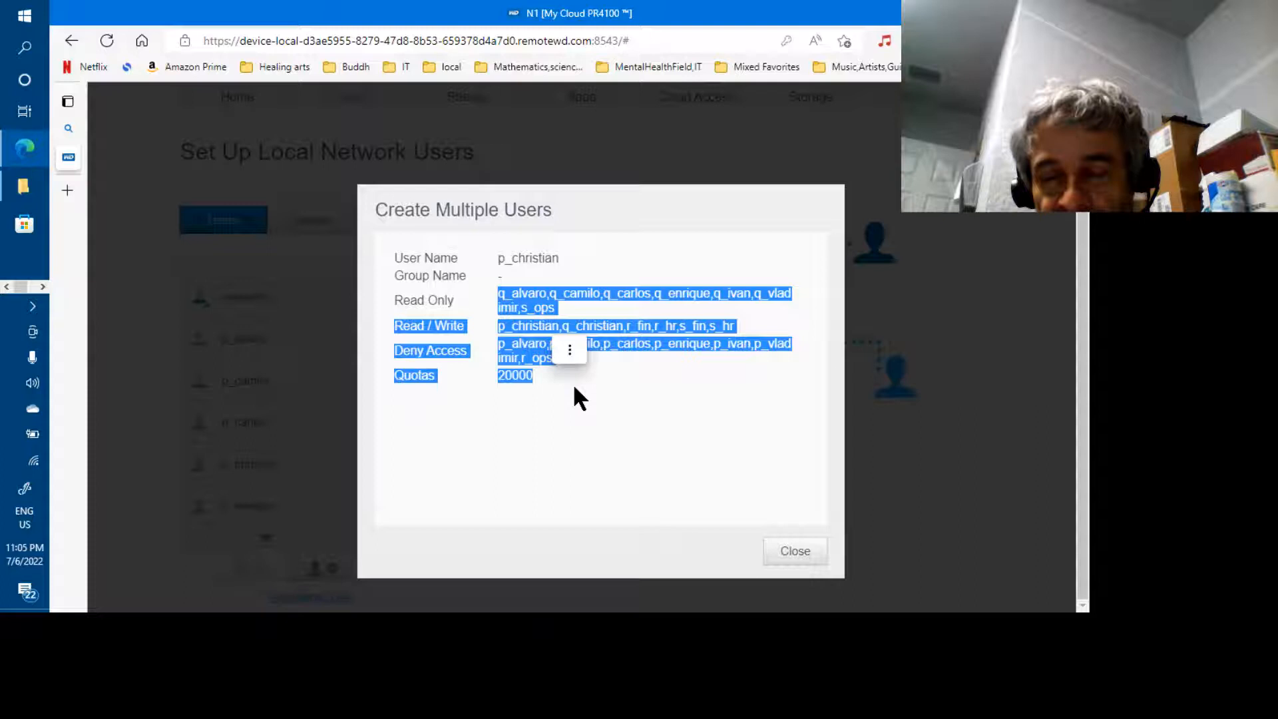
{"action": "left_click", "coordinate": [573, 382]}
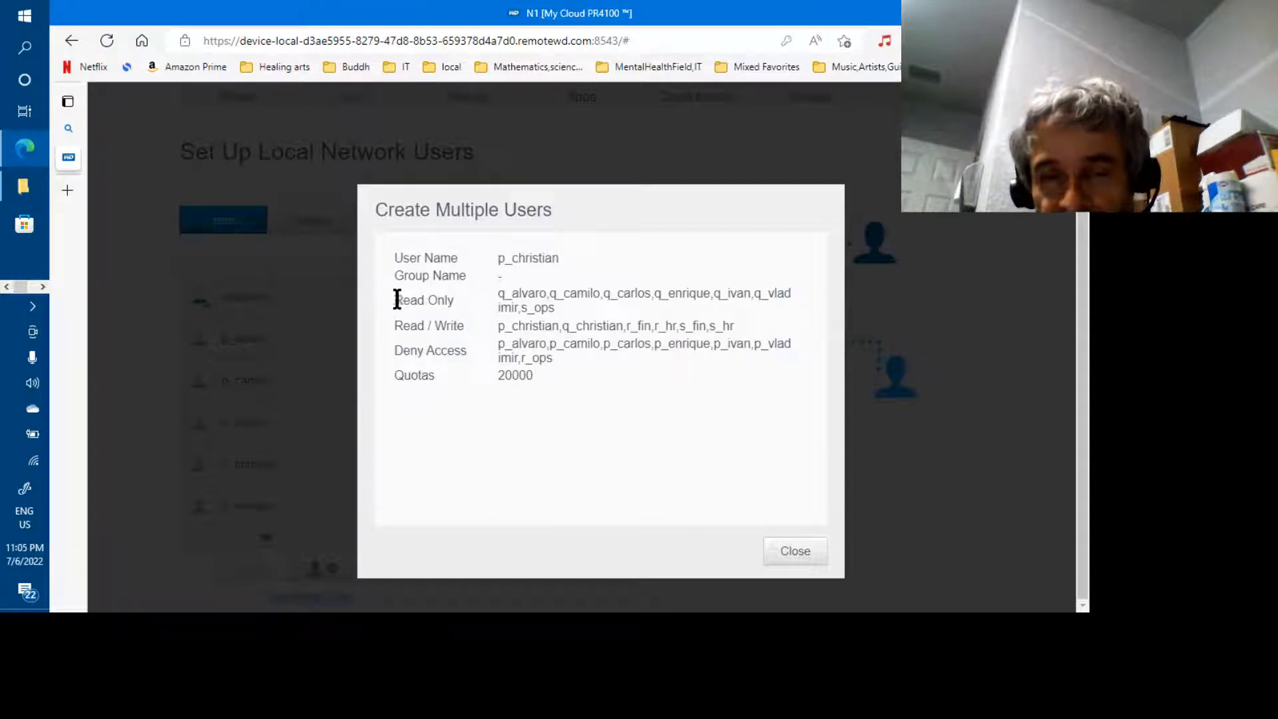
{"action": "left_click_drag", "start_coordinate": [456, 301], "coordinate": [397, 300]}
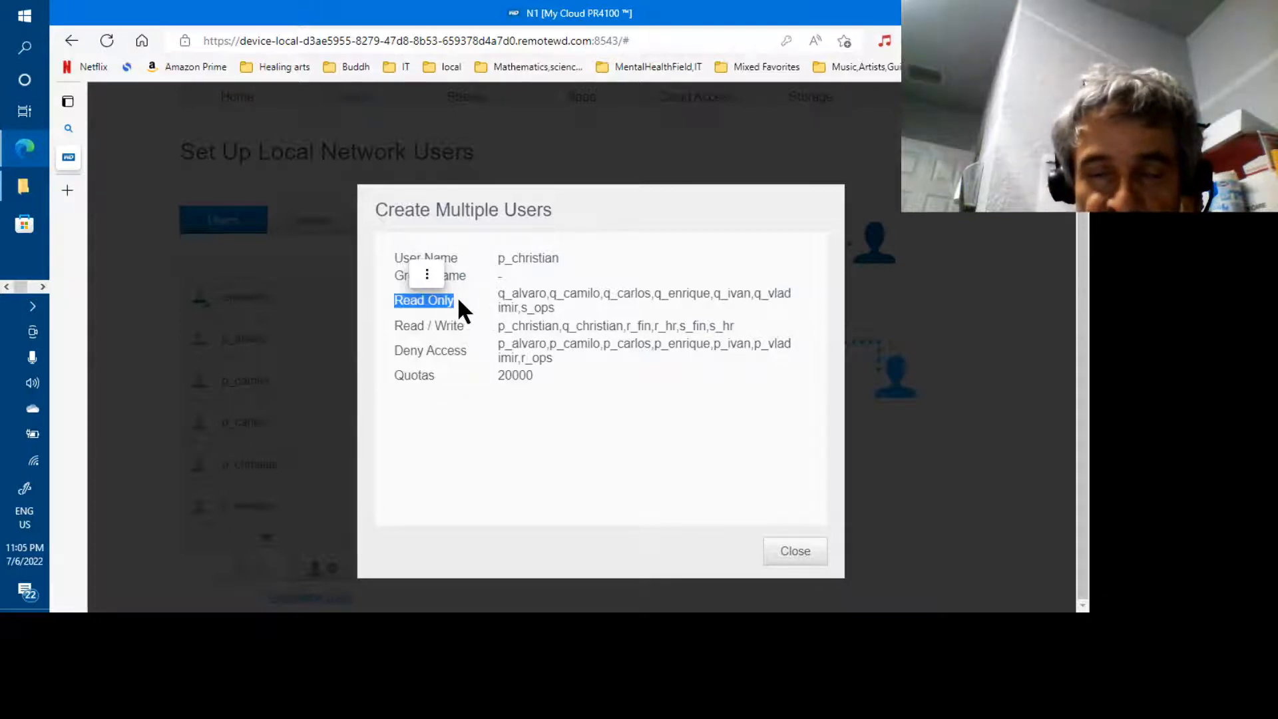
{"action": "left_click", "coordinate": [398, 320]}
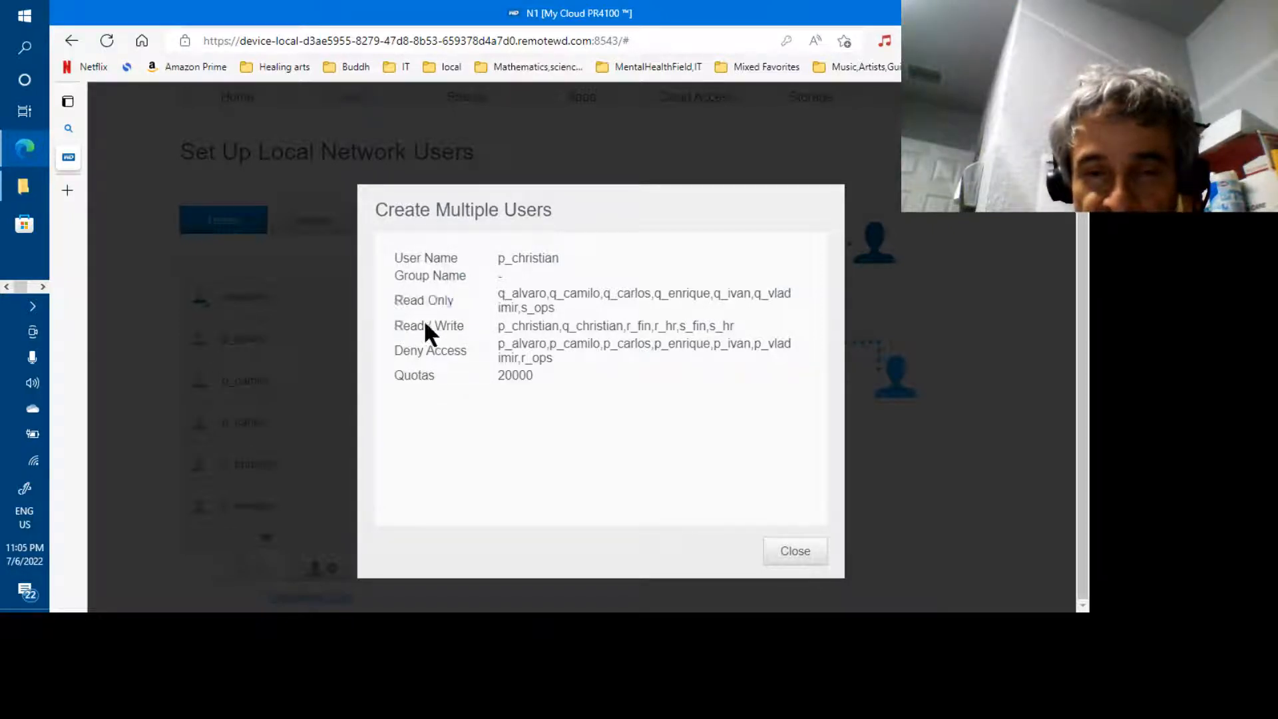
{"action": "left_click_drag", "start_coordinate": [459, 320], "coordinate": [459, 321]}
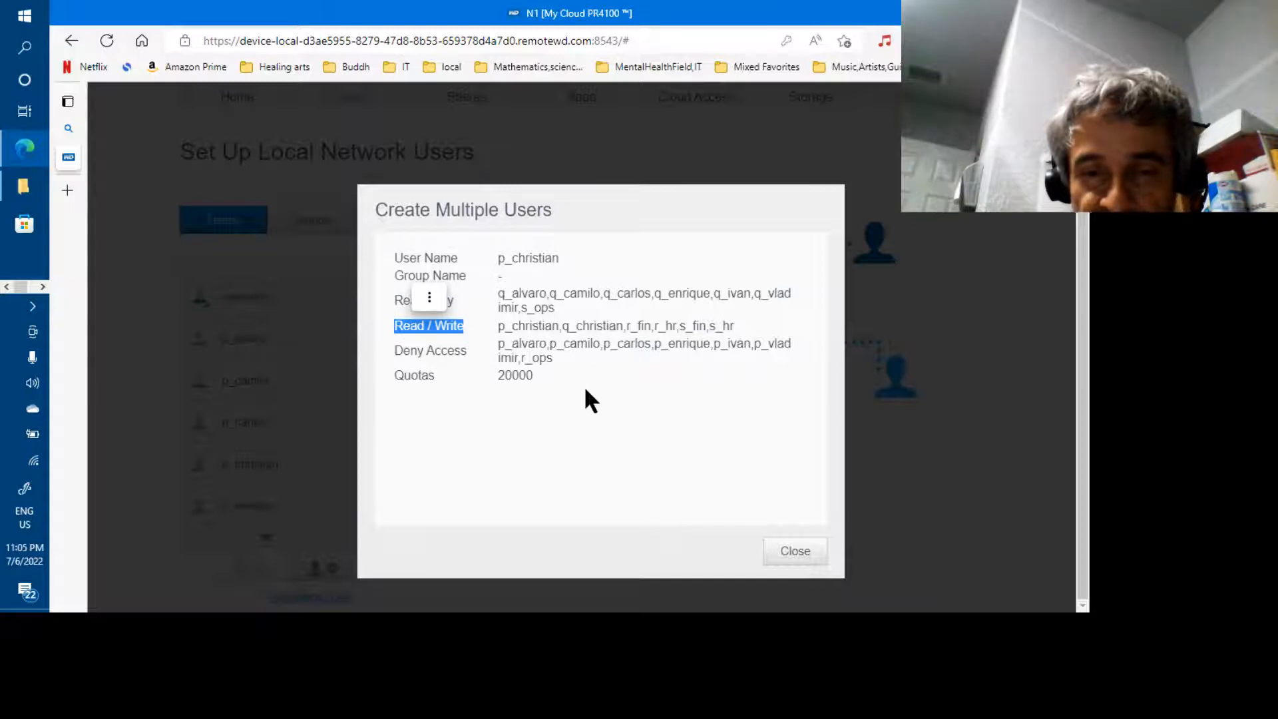
{"action": "left_click", "coordinate": [795, 552]}
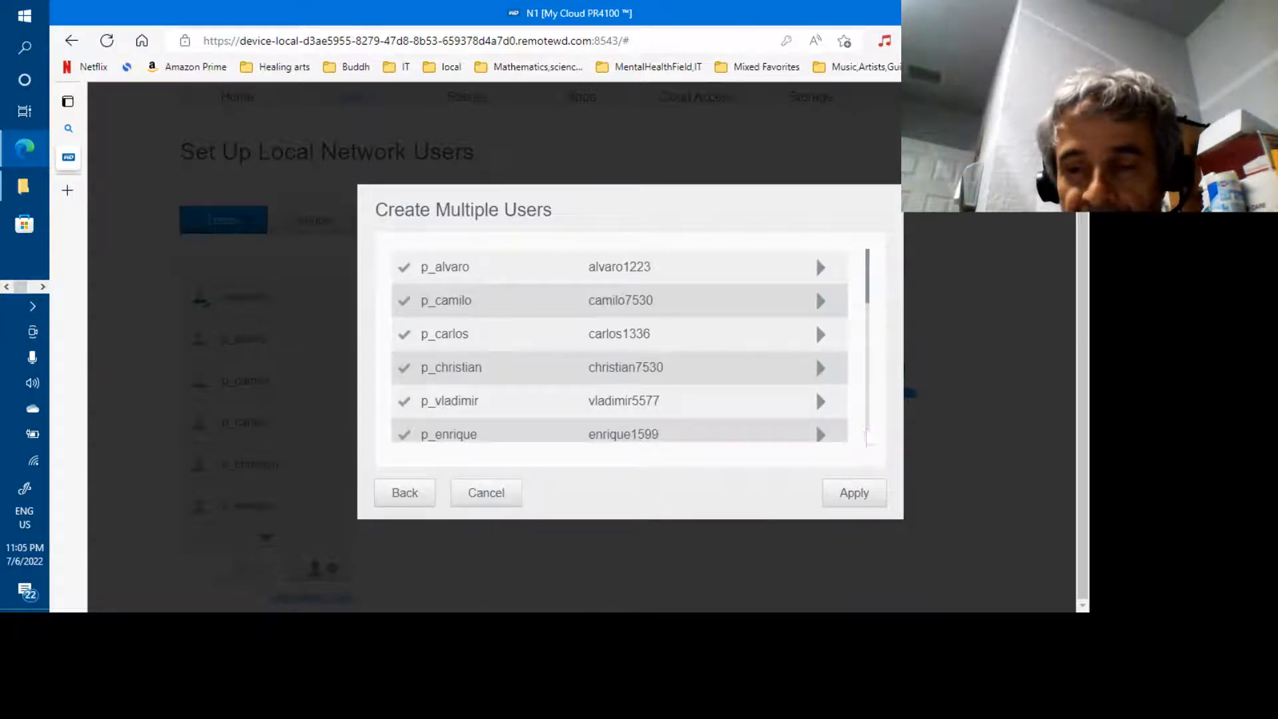
Review q_camilo's imported Read / Write share access, then return to the user list
{"action": "scroll", "coordinate": [866, 429], "scroll_direction": "down", "scroll_amount": 3}
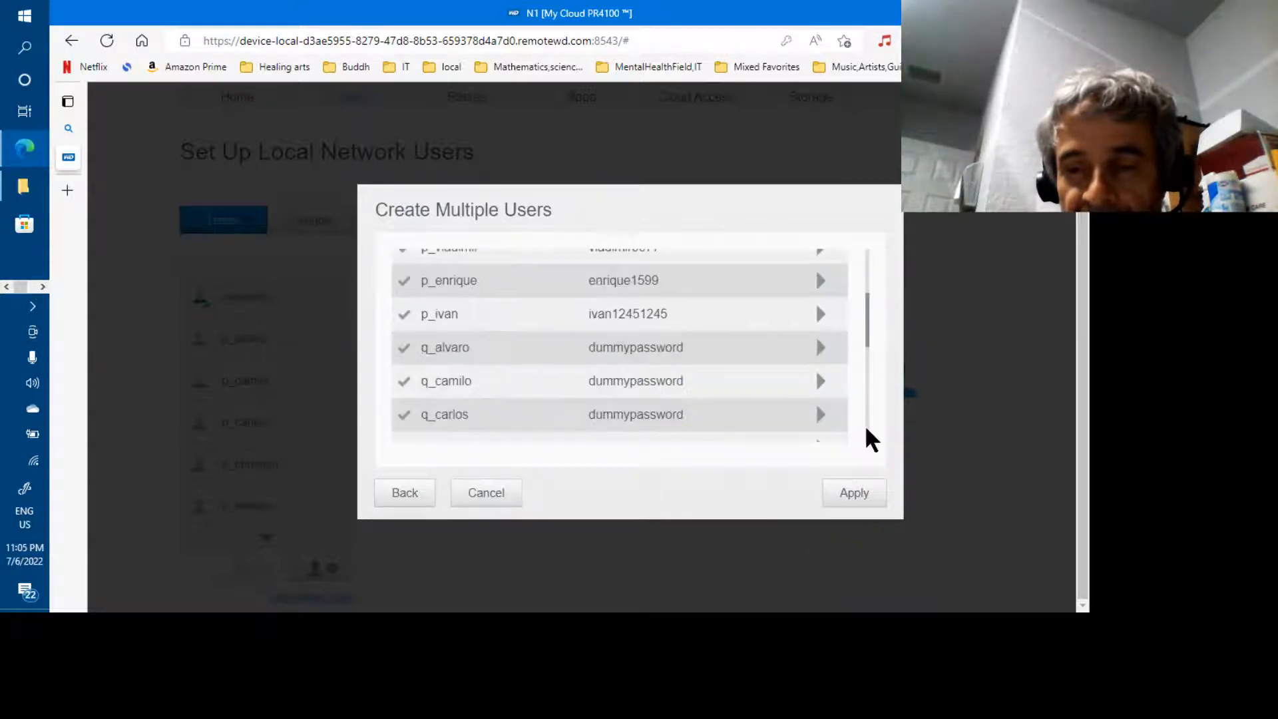
{"action": "left_click", "coordinate": [820, 381]}
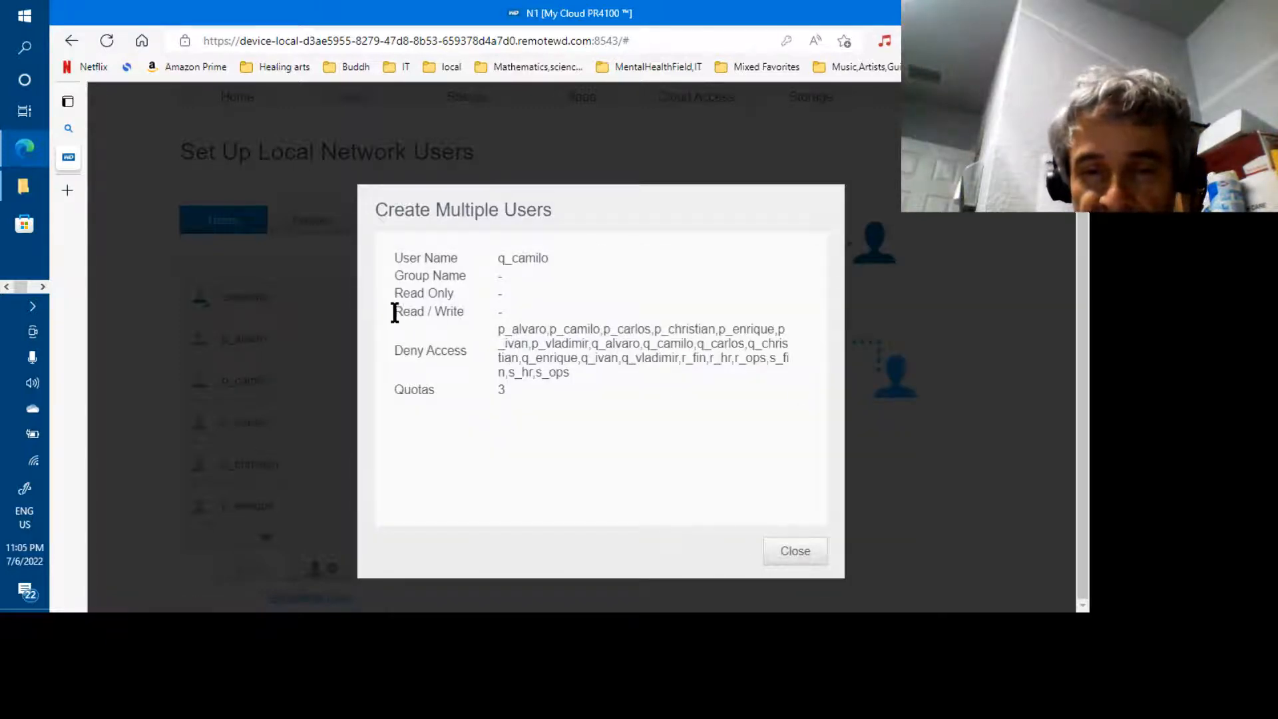
{"action": "left_click_drag", "start_coordinate": [395, 313], "coordinate": [478, 320]}
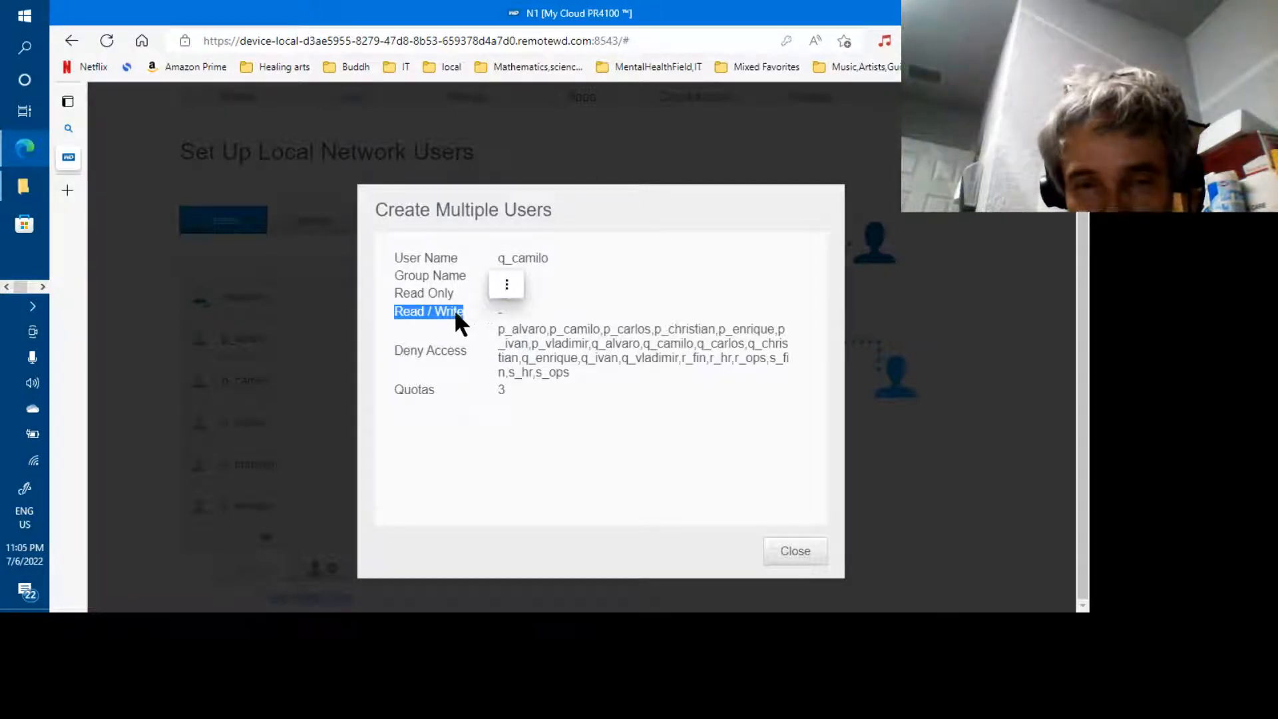
{"action": "left_click_drag", "start_coordinate": [454, 311], "coordinate": [452, 282]}
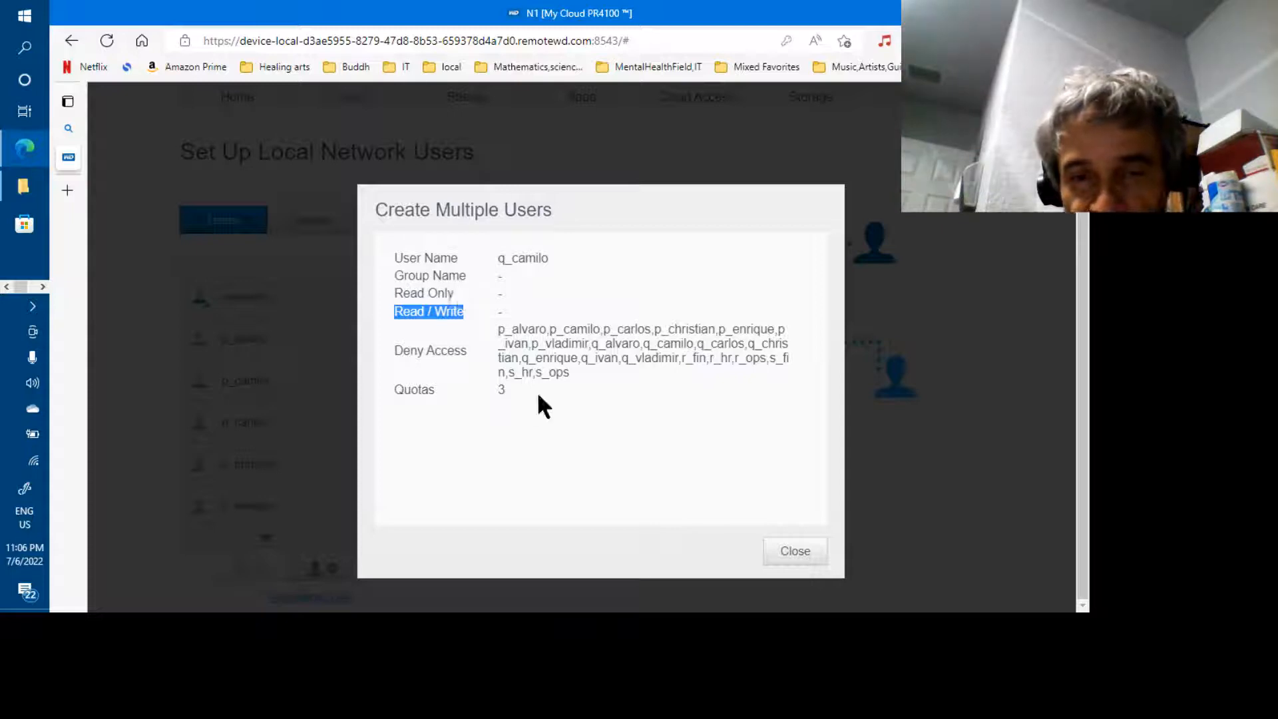
{"action": "left_click", "coordinate": [790, 552]}
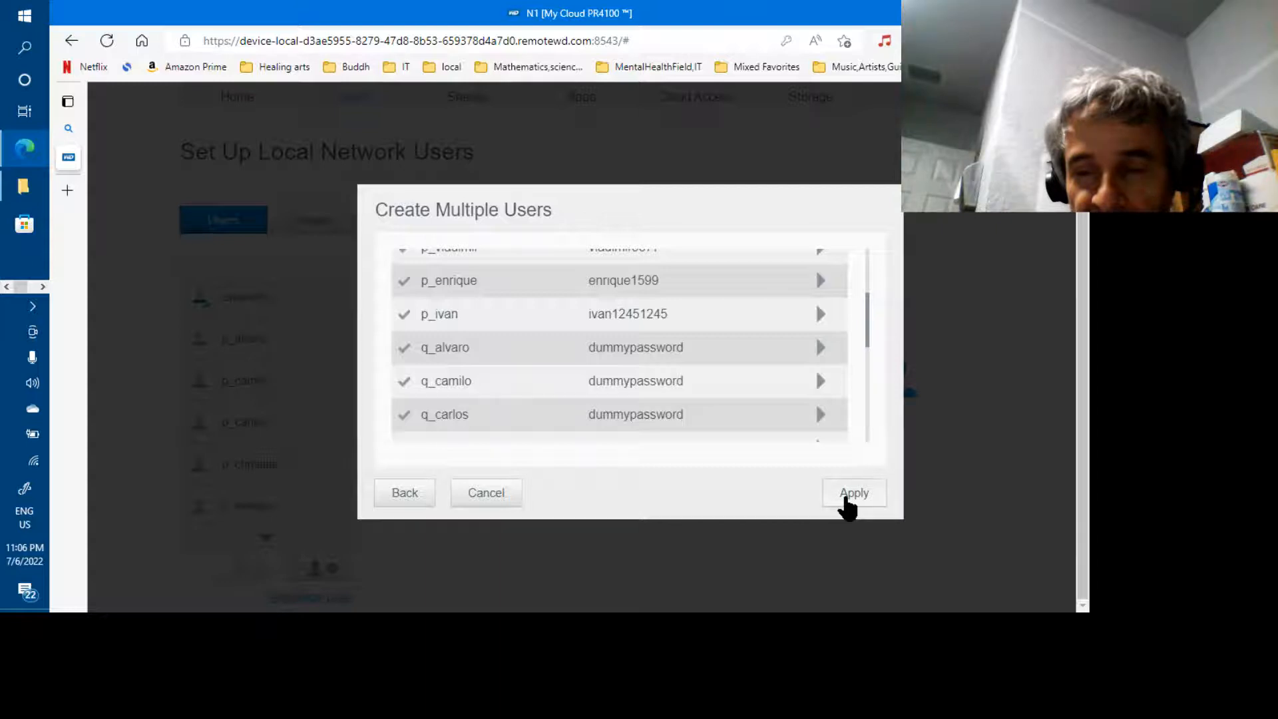
Apply the import to create all listed users, from p_alvaro onward
{"action": "left_click", "coordinate": [845, 496]}
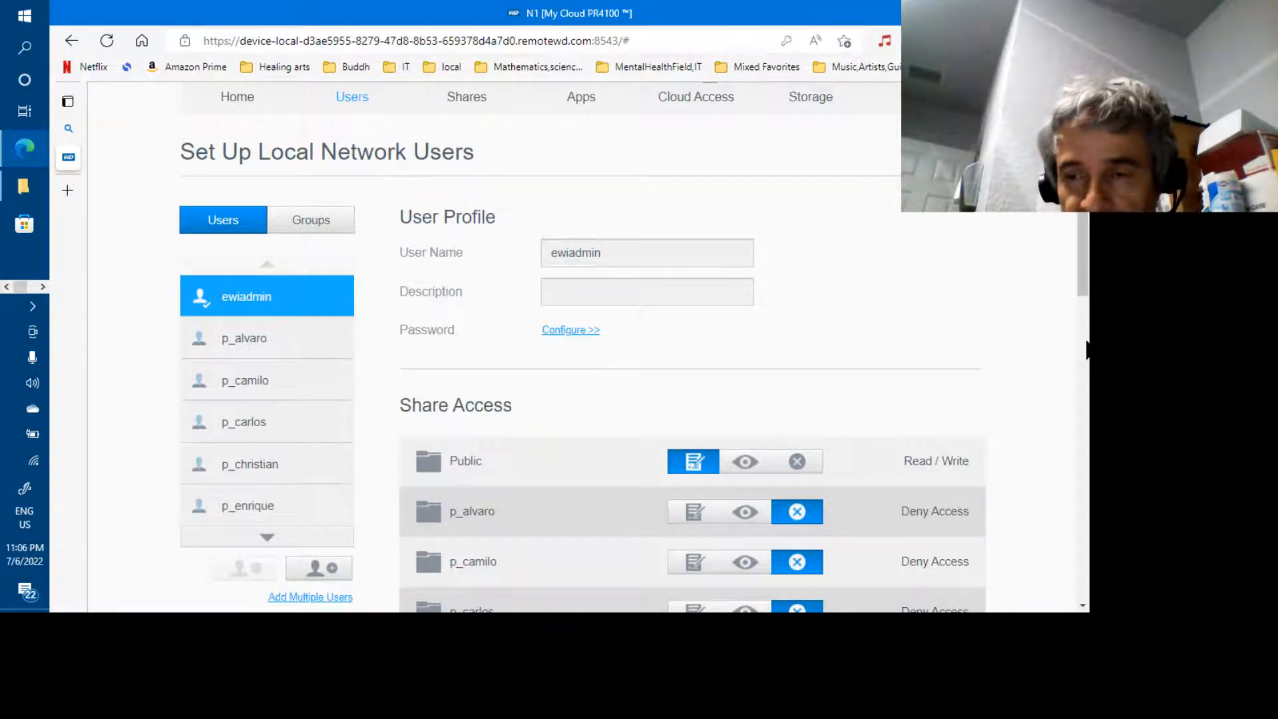
{"action": "scroll", "coordinate": [1083, 351], "scroll_direction": "down", "scroll_amount": 7}
{"action": "scroll", "coordinate": [1085, 349], "scroll_direction": "up", "scroll_amount": 7}
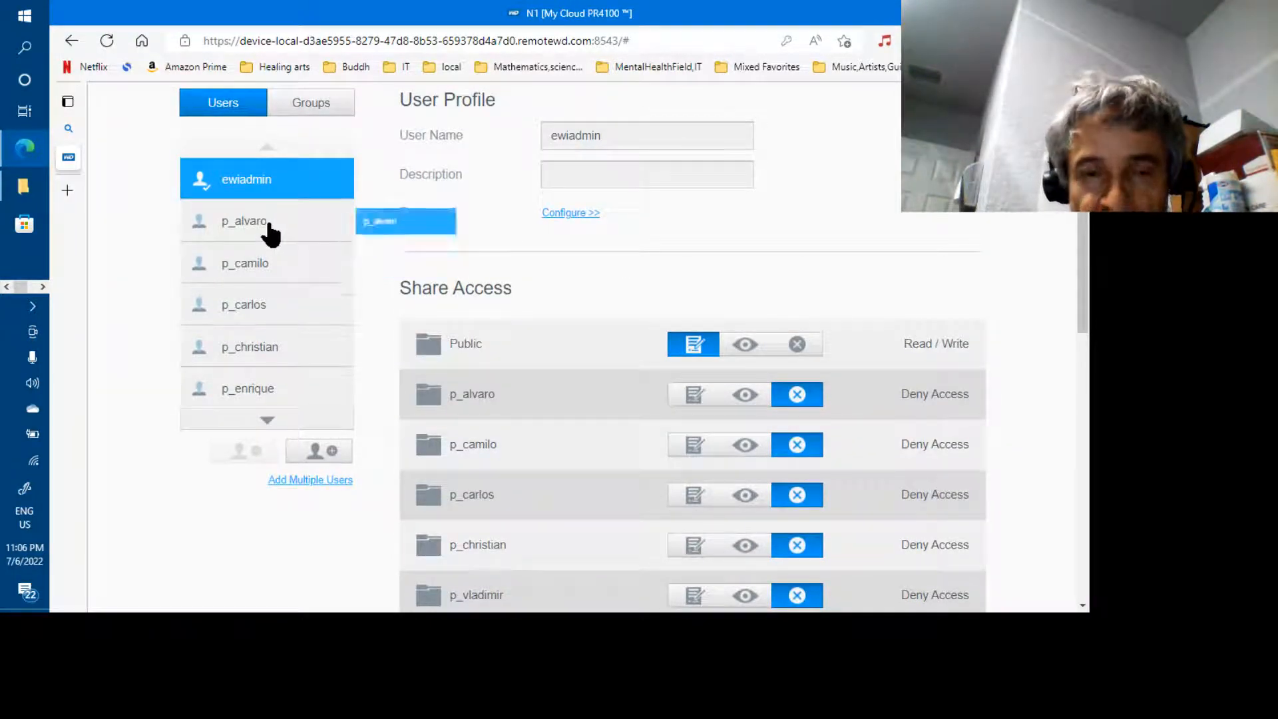
{"action": "left_click", "coordinate": [270, 230]}
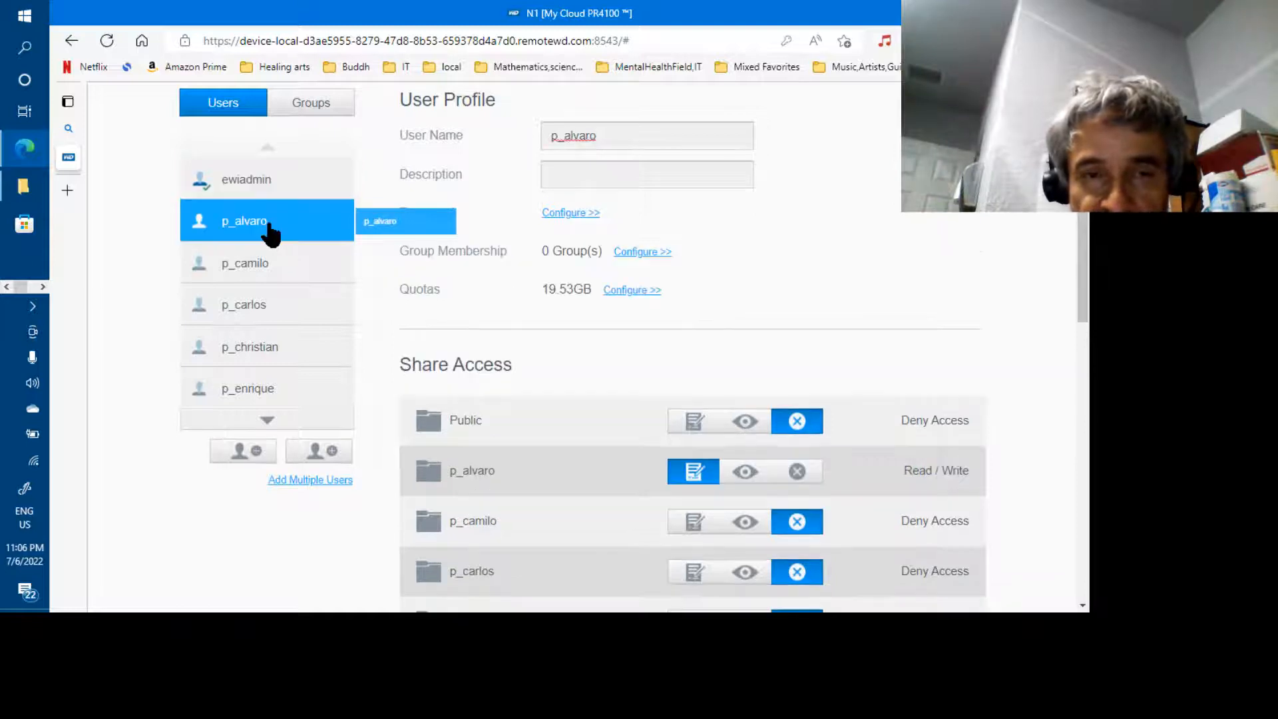
{"action": "left_click", "coordinate": [1084, 452]}
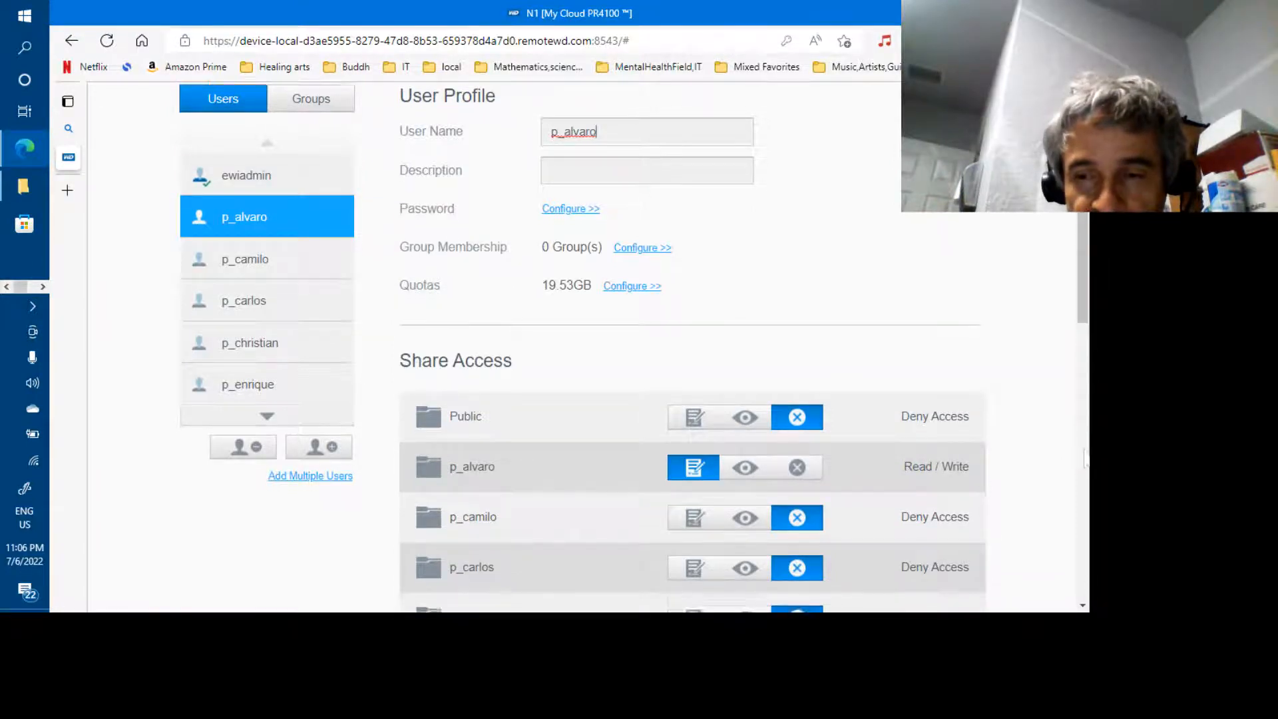
{"action": "left_click_drag", "start_coordinate": [1083, 450], "coordinate": [1083, 307]}
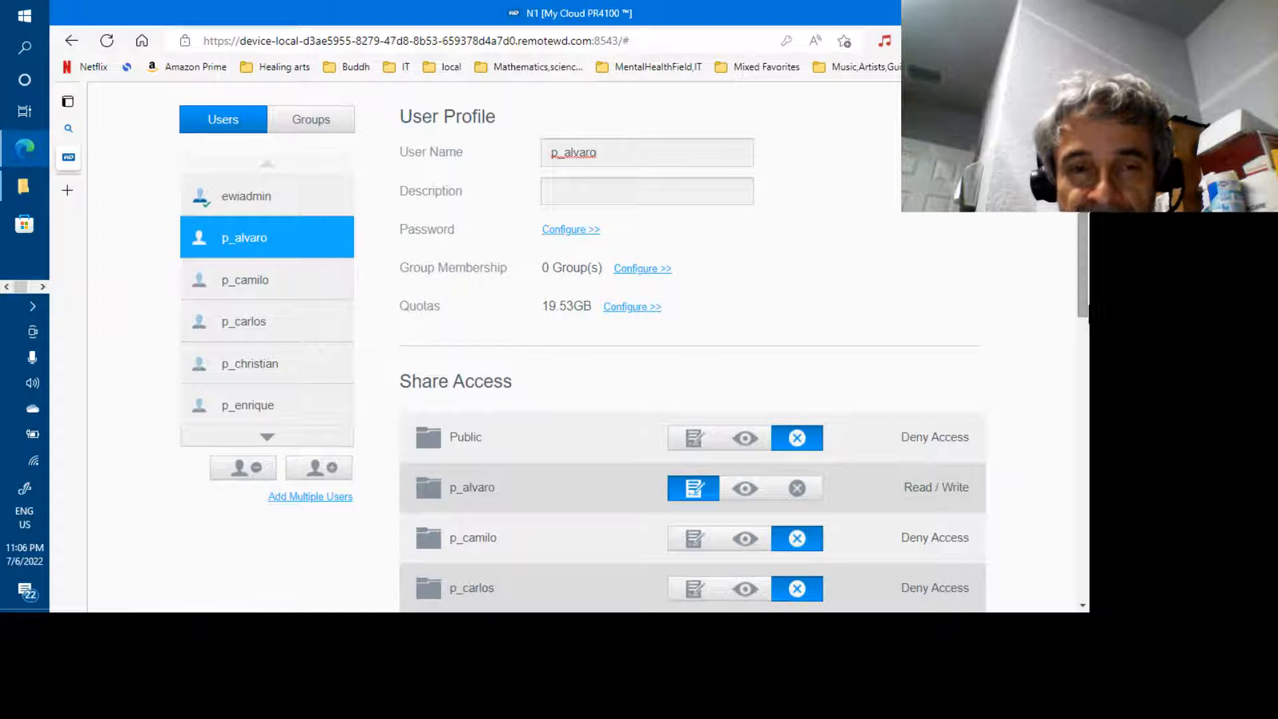
{"action": "left_click_drag", "start_coordinate": [1083, 293], "coordinate": [1085, 538]}
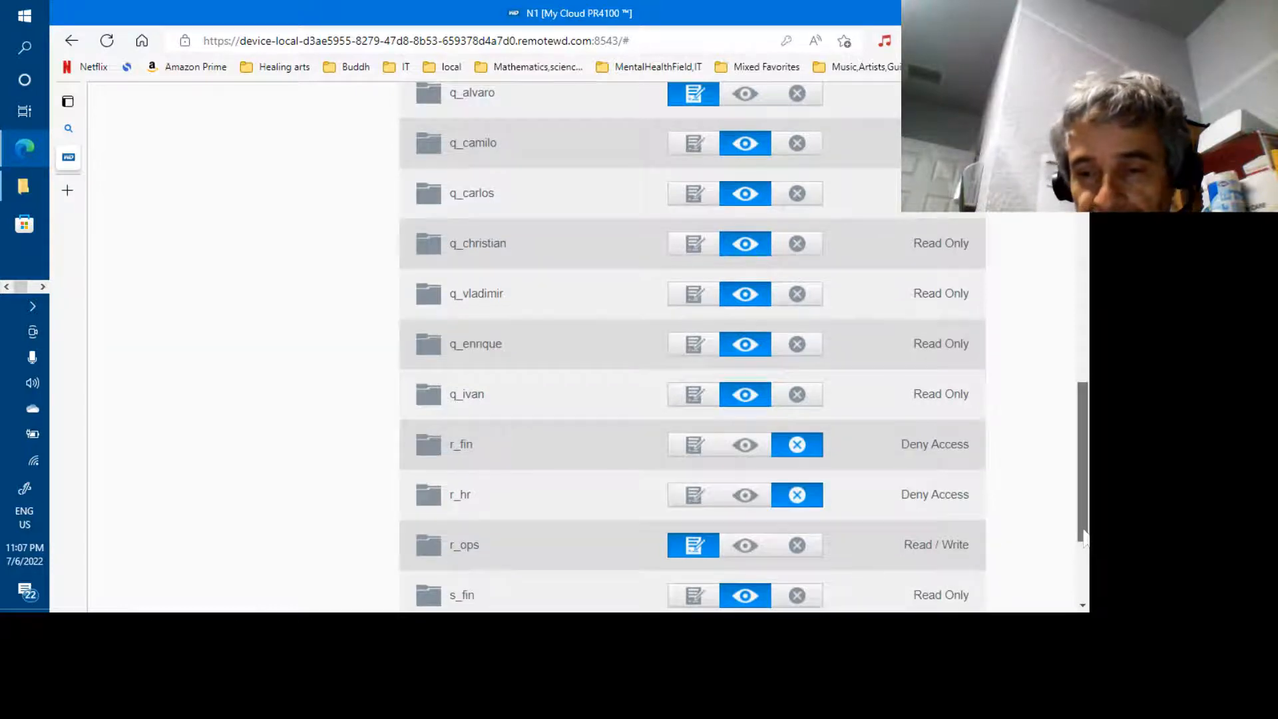
{"action": "left_click_drag", "start_coordinate": [1085, 538], "coordinate": [1082, 601]}
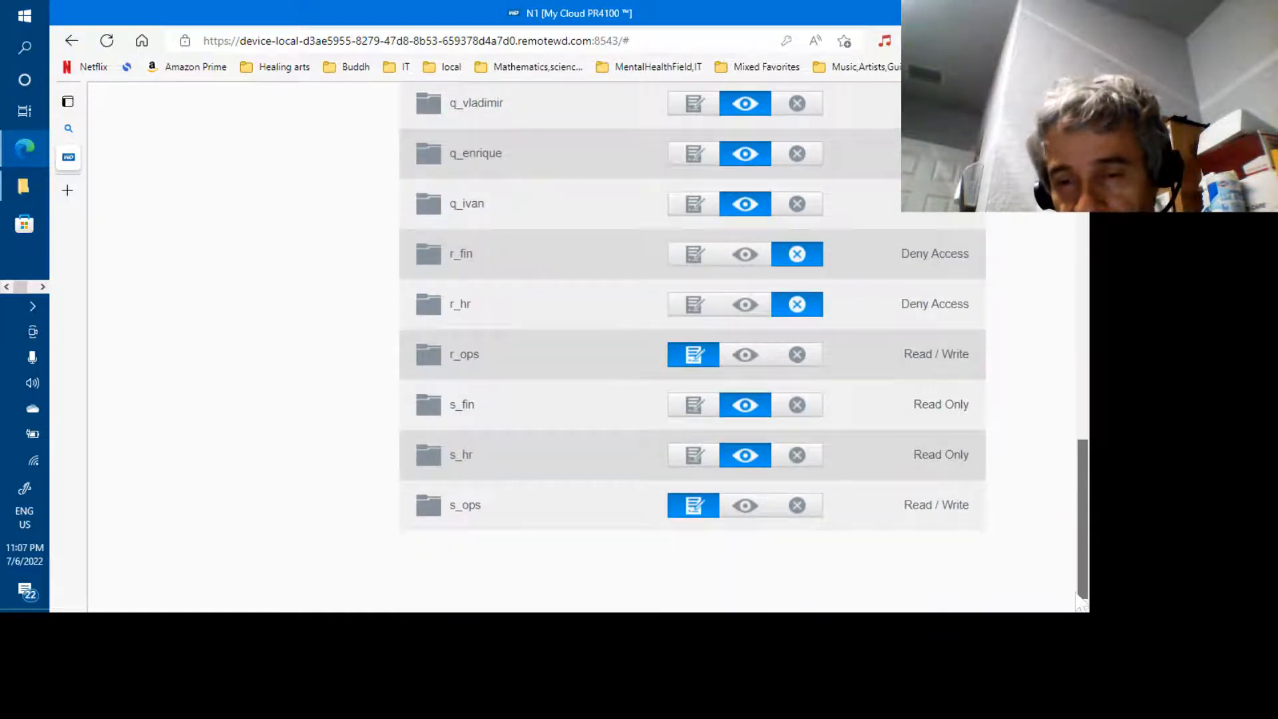
{"action": "mouse_move", "coordinate": [1082, 554]}
{"action": "left_mouse_down"}
{"action": "mouse_move", "coordinate": [1089, 405]}
{"action": "mouse_move", "coordinate": [1089, 570]}
{"action": "left_mouse_up"}
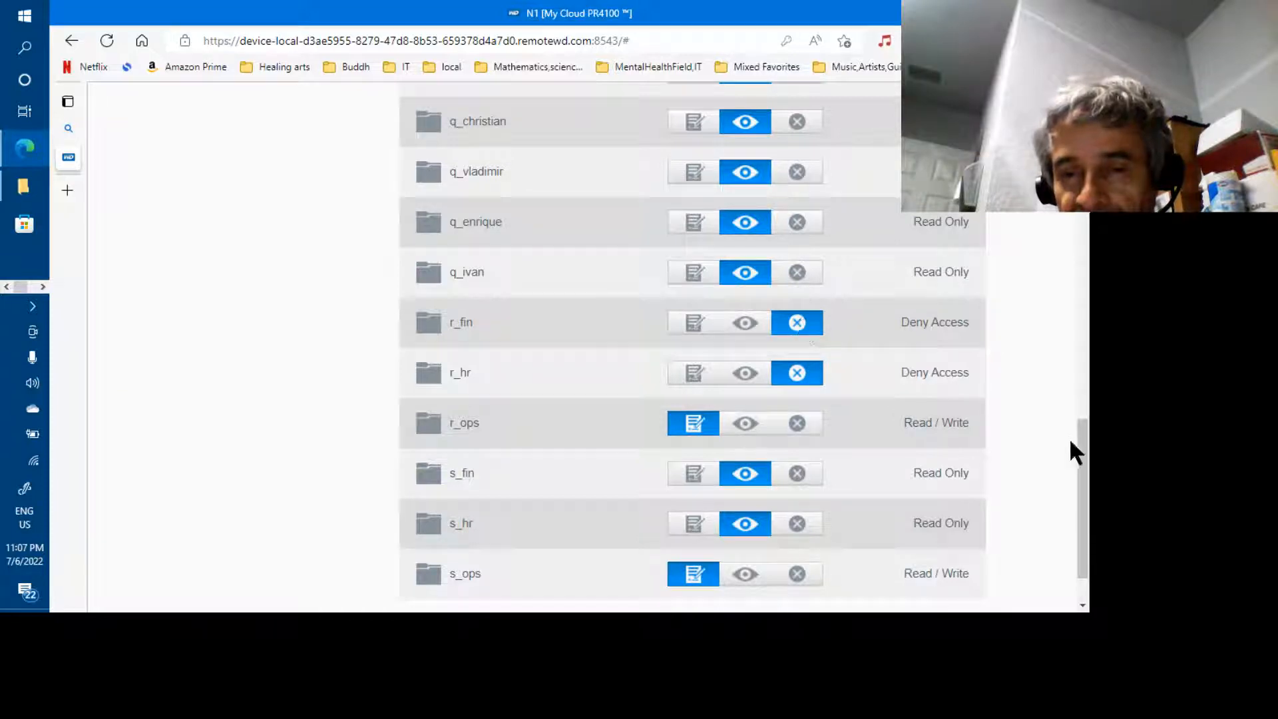
{"action": "left_click_drag", "start_coordinate": [1070, 442], "coordinate": [1075, 292]}
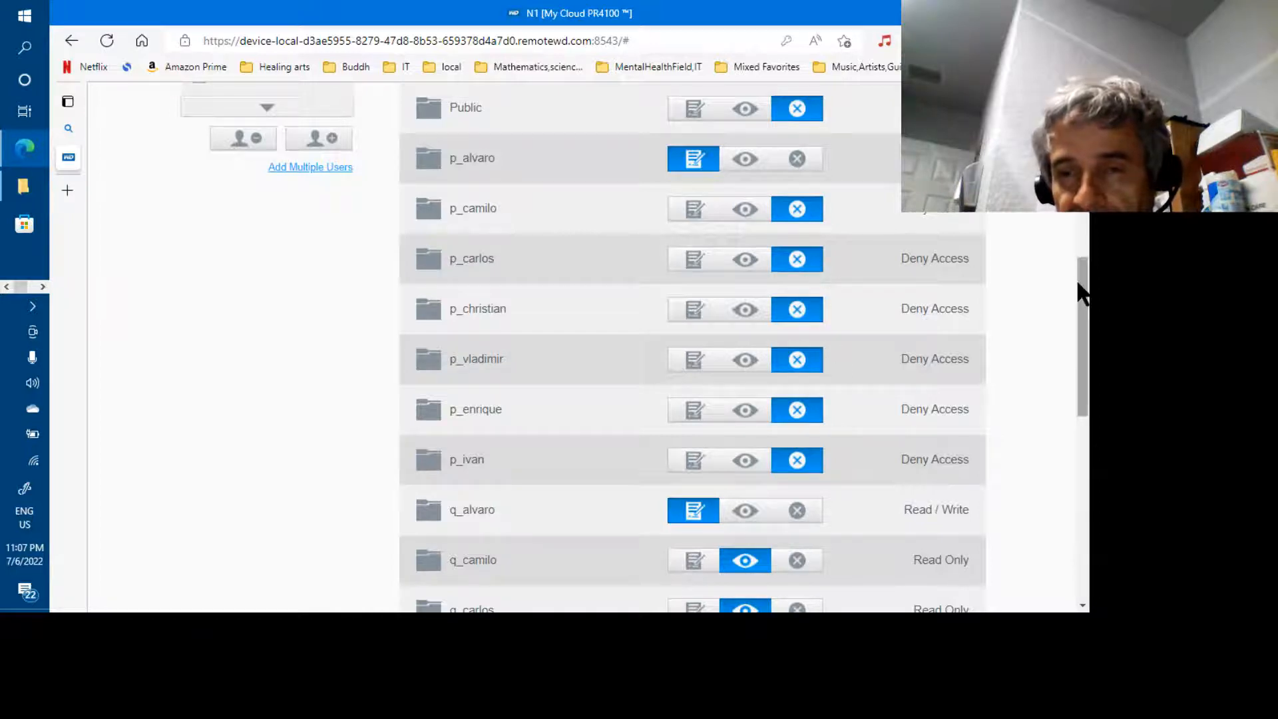
{"action": "mouse_move", "coordinate": [1083, 286]}
{"action": "left_mouse_down"}
{"action": "mouse_move", "coordinate": [1081, 251]}
{"action": "mouse_move", "coordinate": [1083, 273]}
{"action": "mouse_move", "coordinate": [1084, 261]}
{"action": "left_mouse_up"}
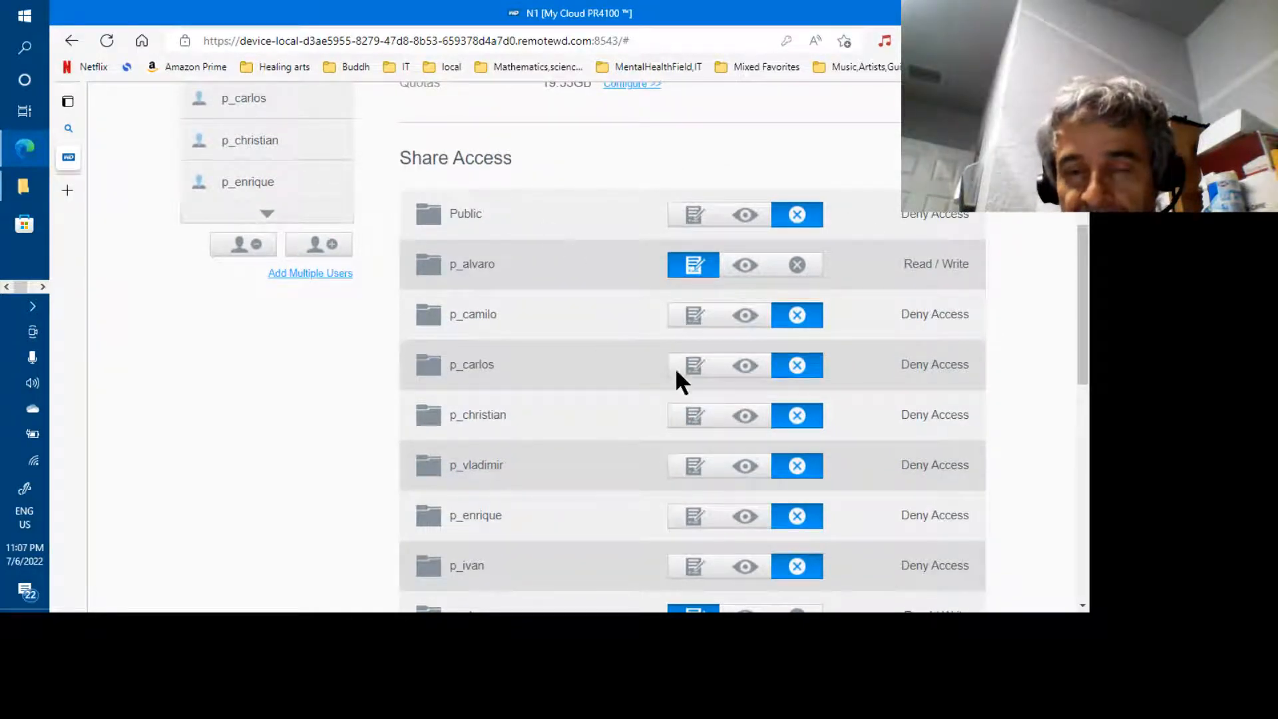
{"action": "left_click", "coordinate": [1082, 425]}
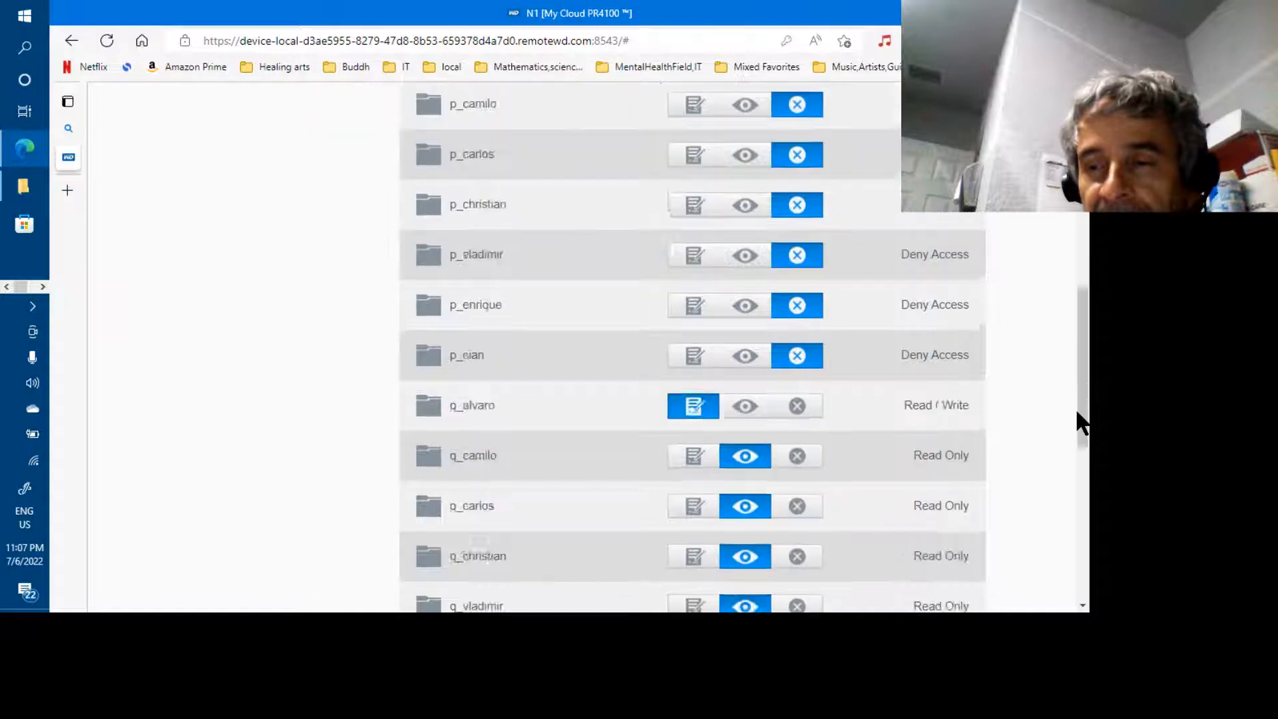
{"action": "left_click_drag", "start_coordinate": [1082, 400], "coordinate": [1070, 205]}
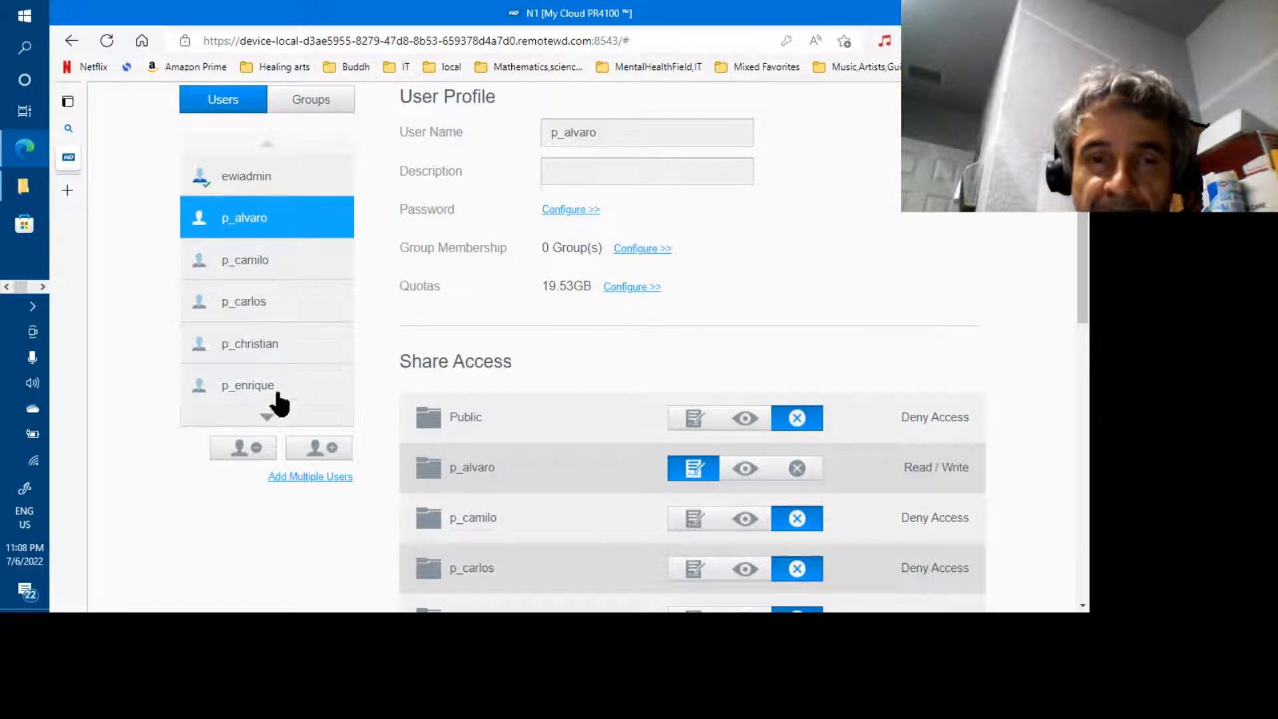
{"action": "left_click", "coordinate": [261, 418]}
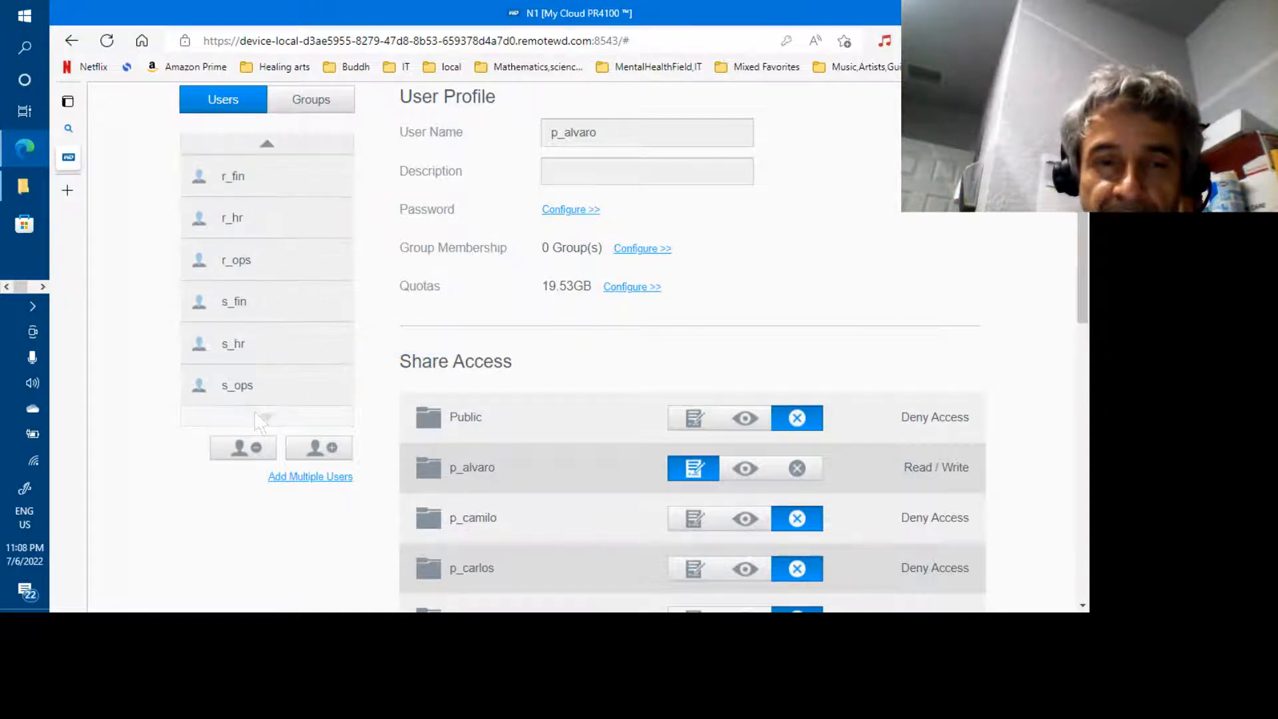
{"action": "left_click", "coordinate": [267, 145]}
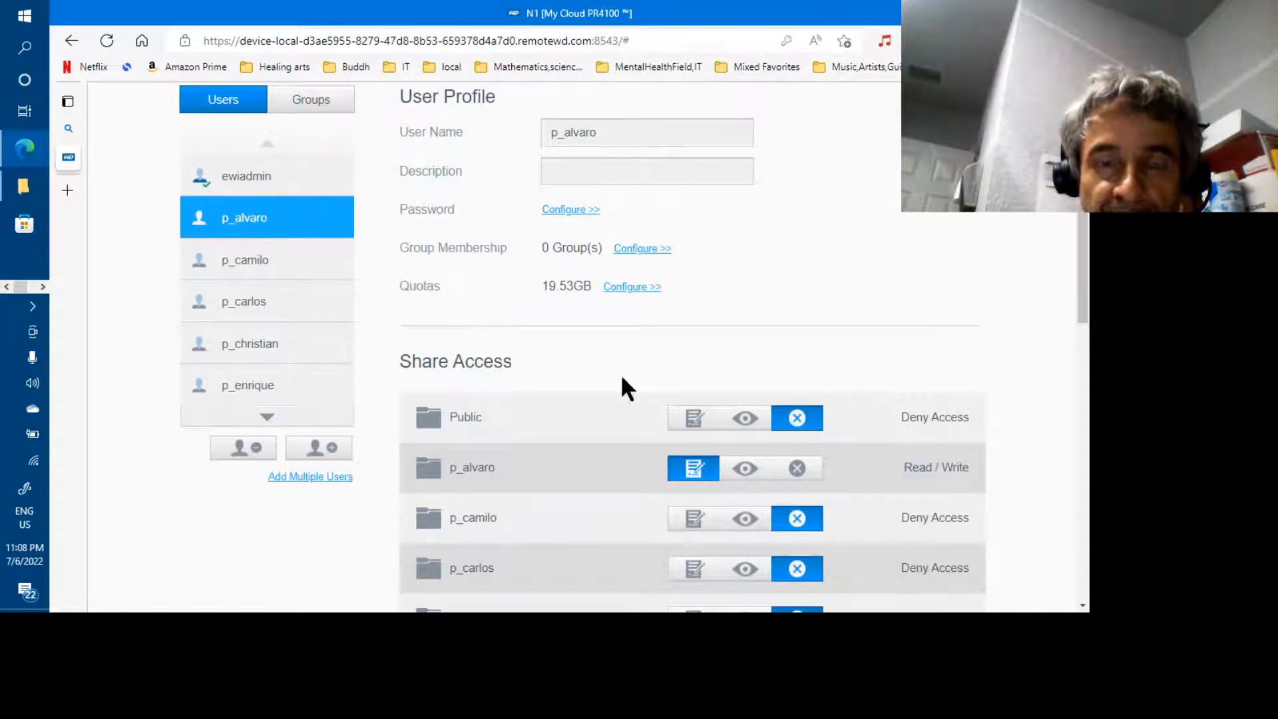
{"action": "scroll", "coordinate": [599, 366], "scroll_direction": "up", "scroll_amount": 3}
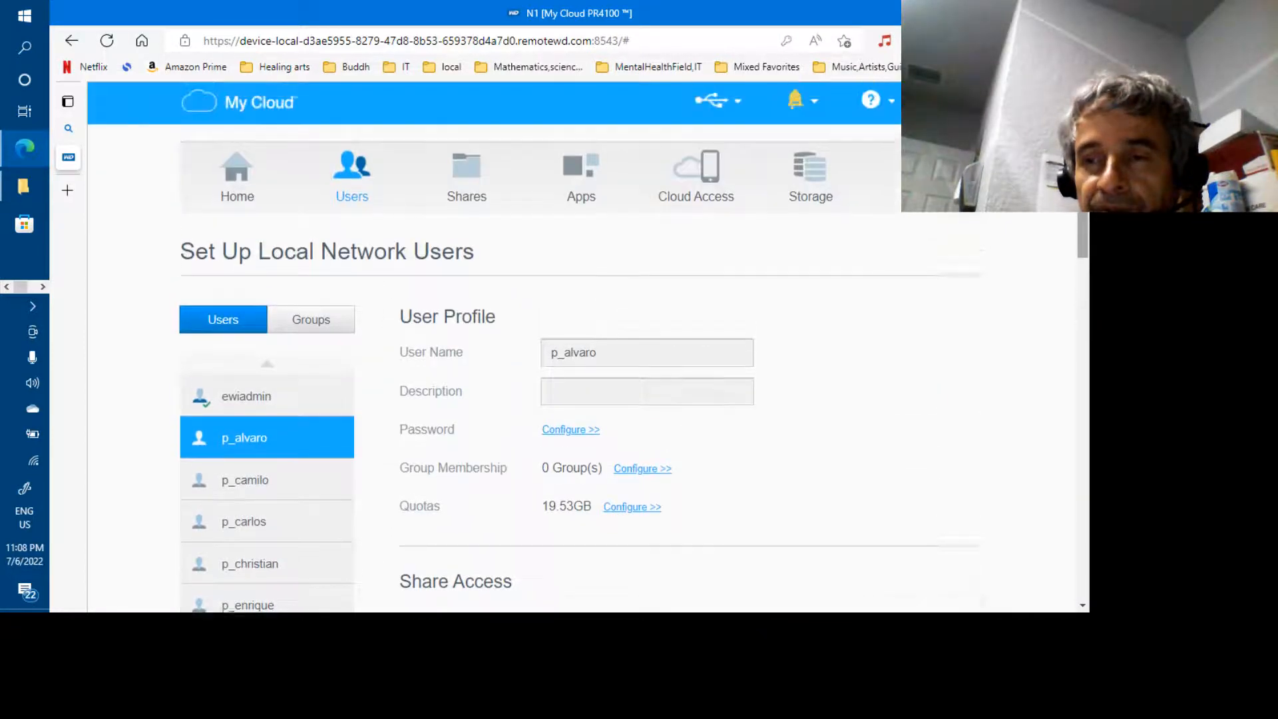
Open the Public share's settings and scroll through its User Access list
{"action": "left_click", "coordinate": [465, 193]}
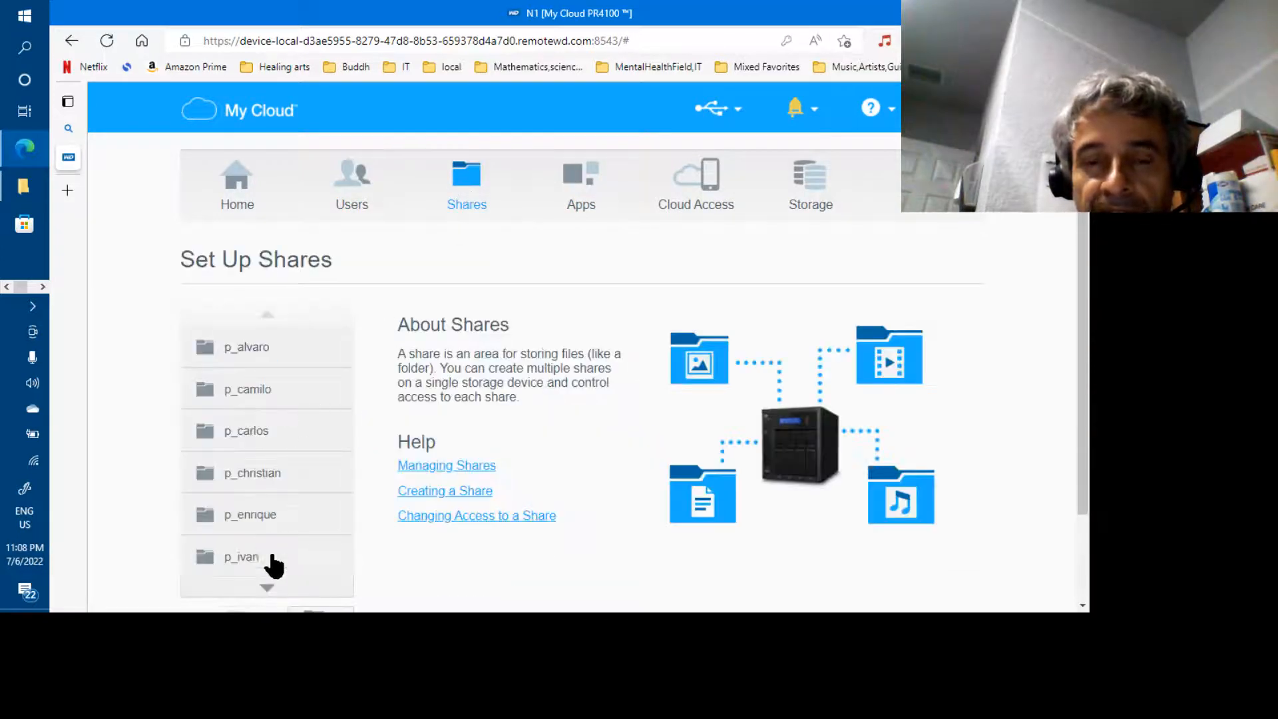
{"action": "left_click", "coordinate": [266, 589]}
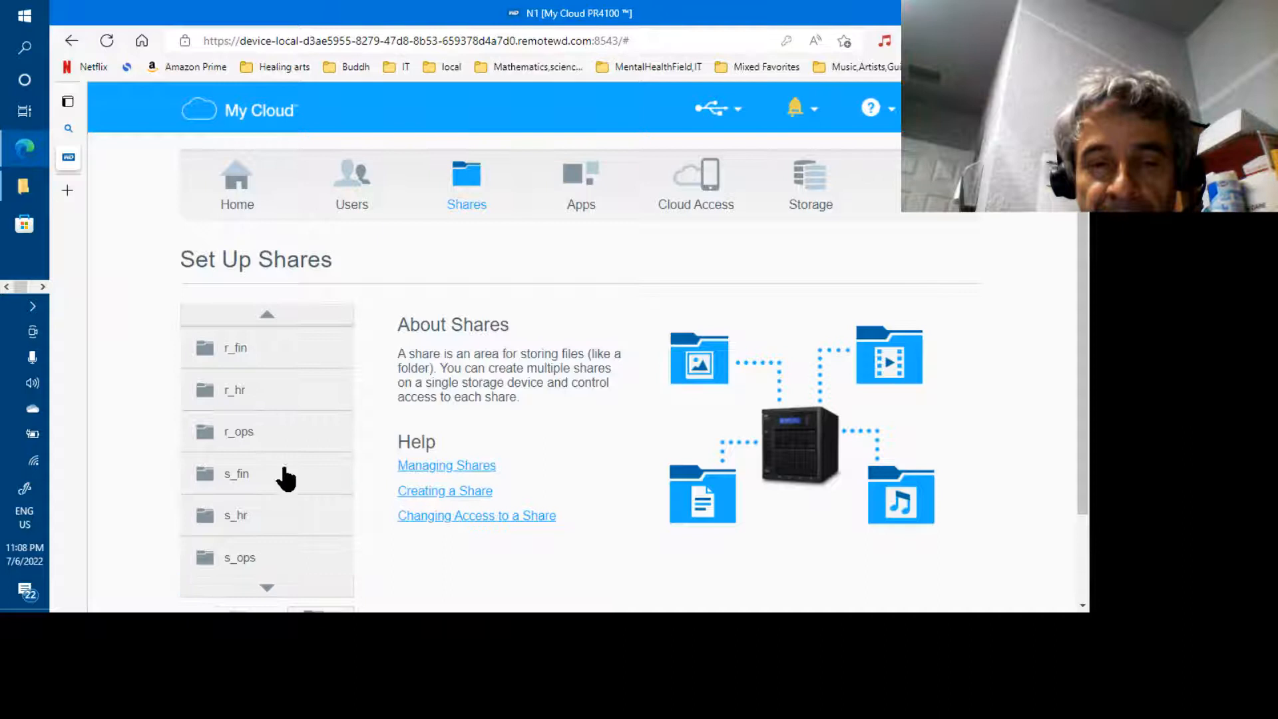
{"action": "left_click", "coordinate": [270, 318]}
{"action": "left_click", "coordinate": [269, 318]}
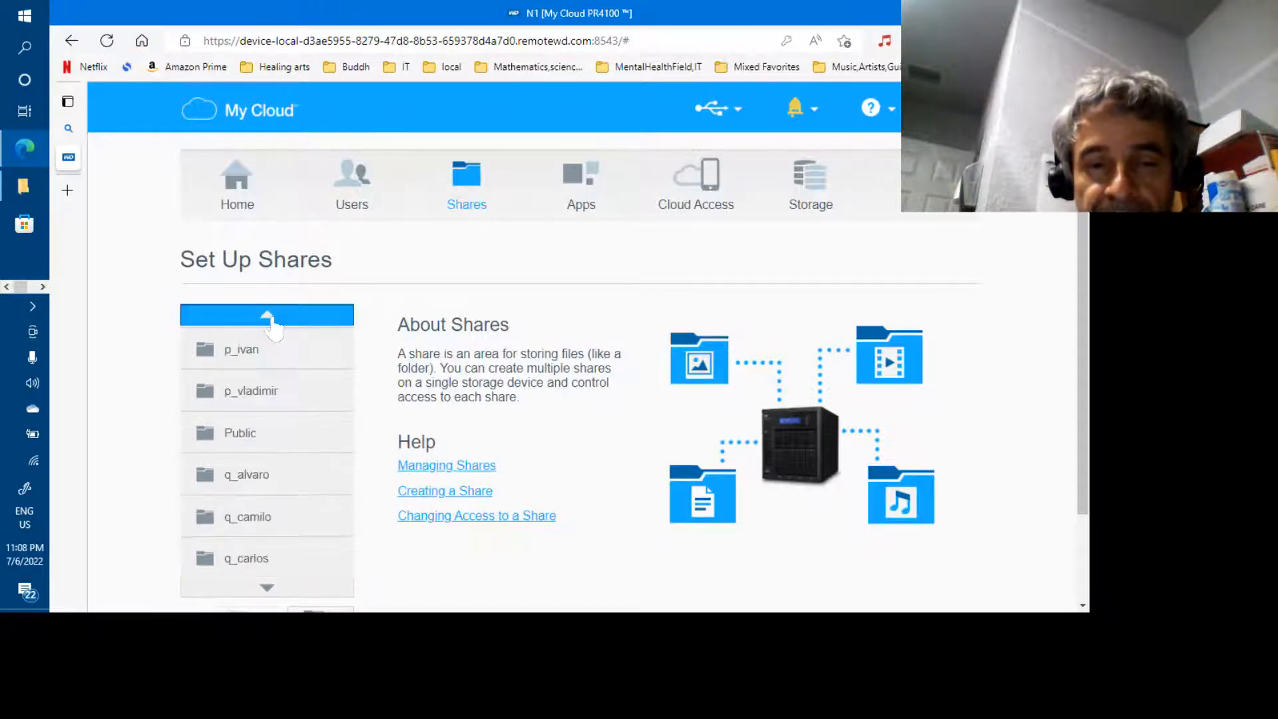
{"action": "left_click", "coordinate": [259, 440]}
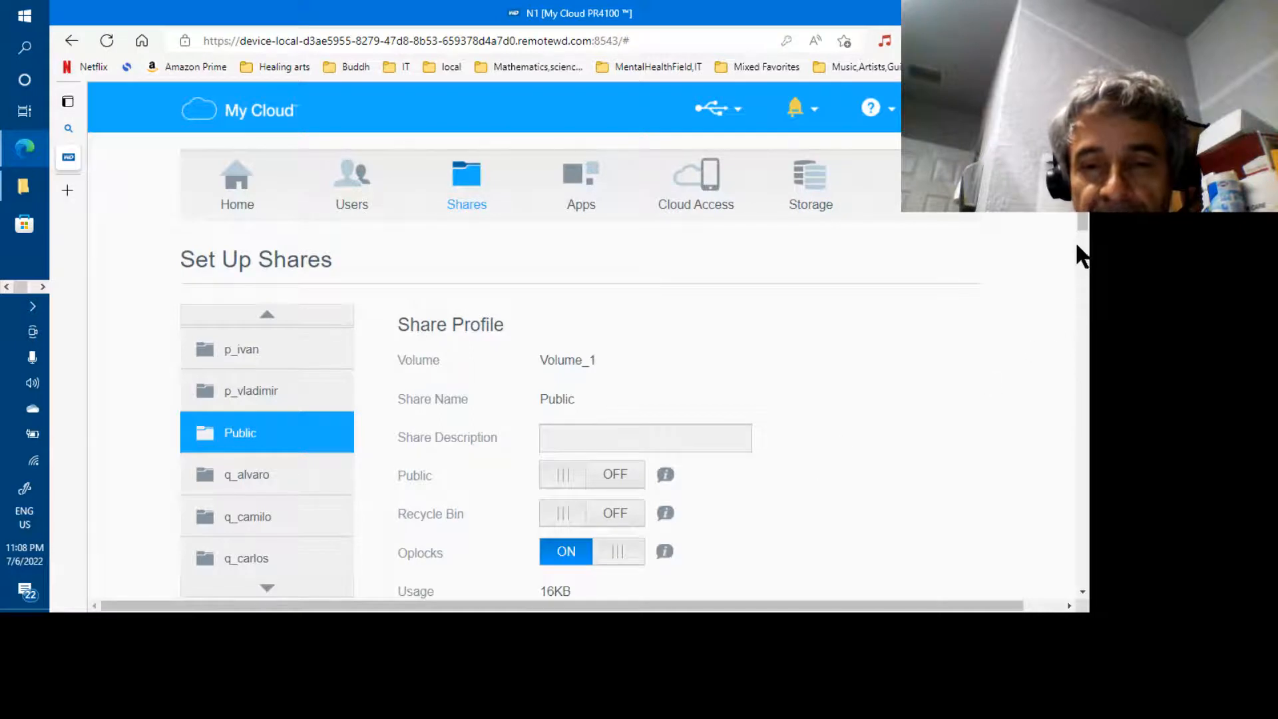
{"action": "left_click_drag", "start_coordinate": [1083, 251], "coordinate": [1086, 273]}
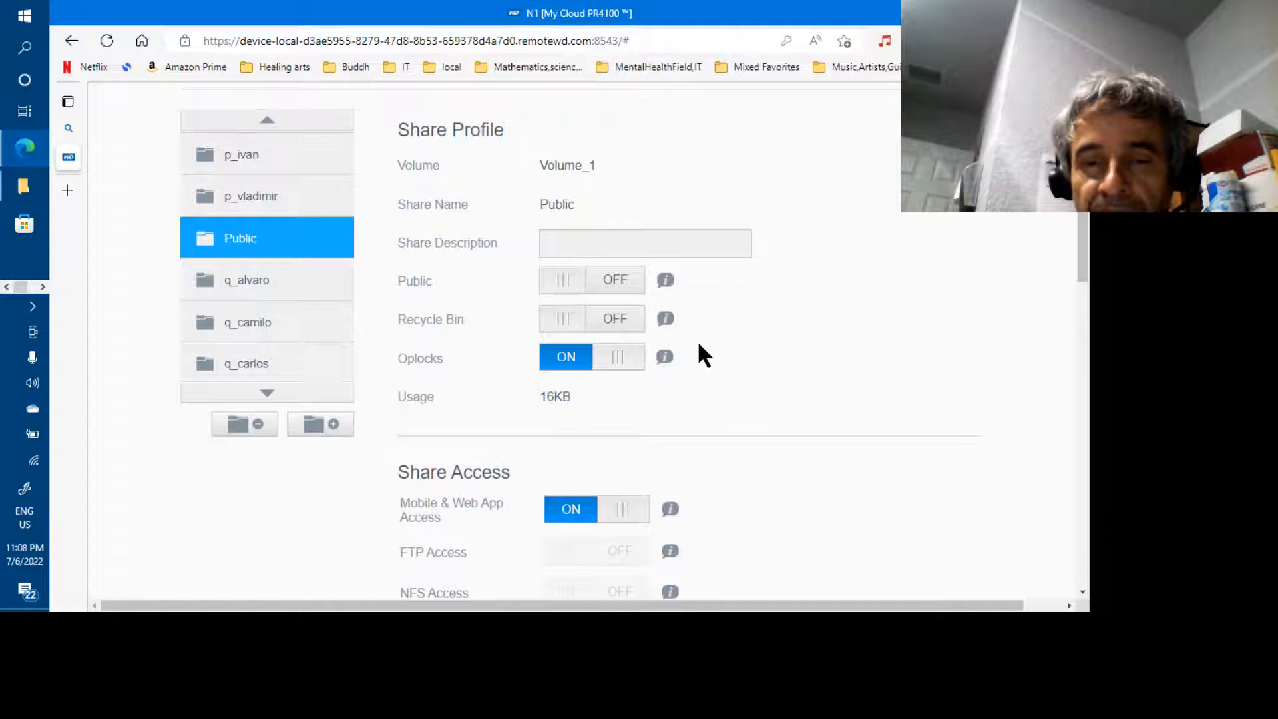
{"action": "left_click_drag", "start_coordinate": [1086, 278], "coordinate": [1087, 460]}
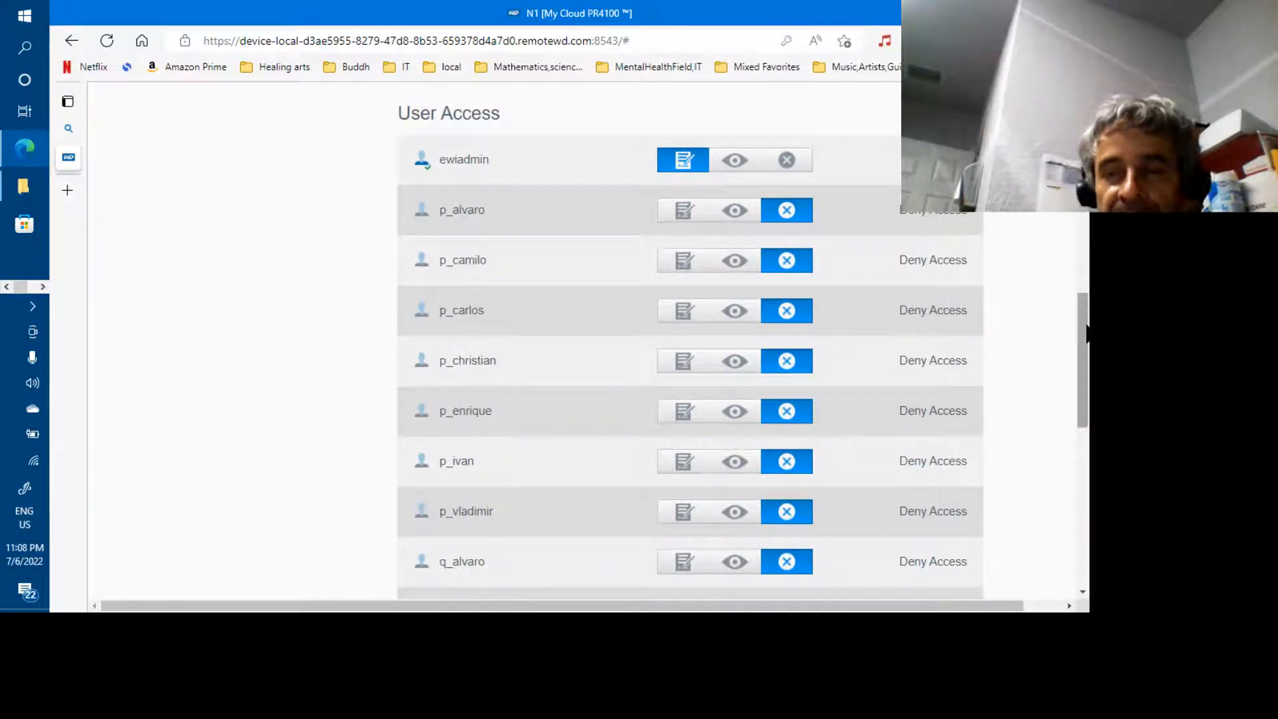
{"action": "left_click_drag", "start_coordinate": [1087, 331], "coordinate": [1087, 253]}
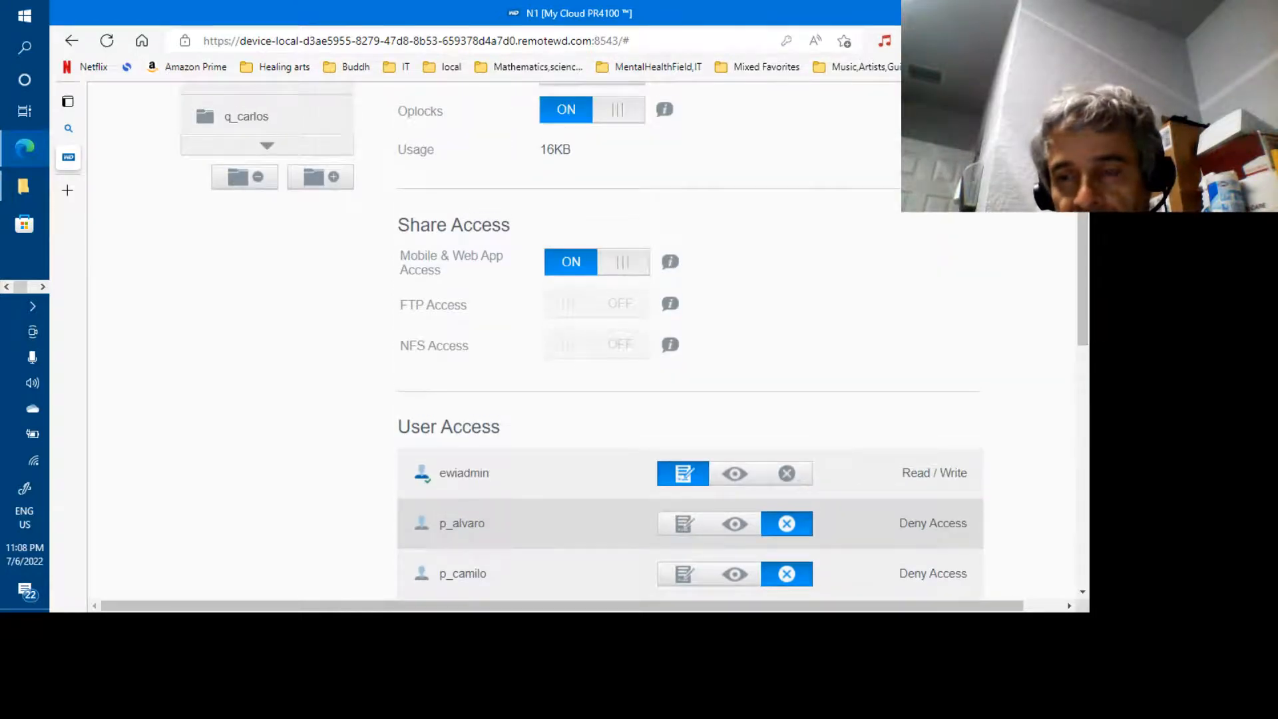
{"action": "scroll", "coordinate": [581, 340], "scroll_direction": "up", "scroll_amount": 6}
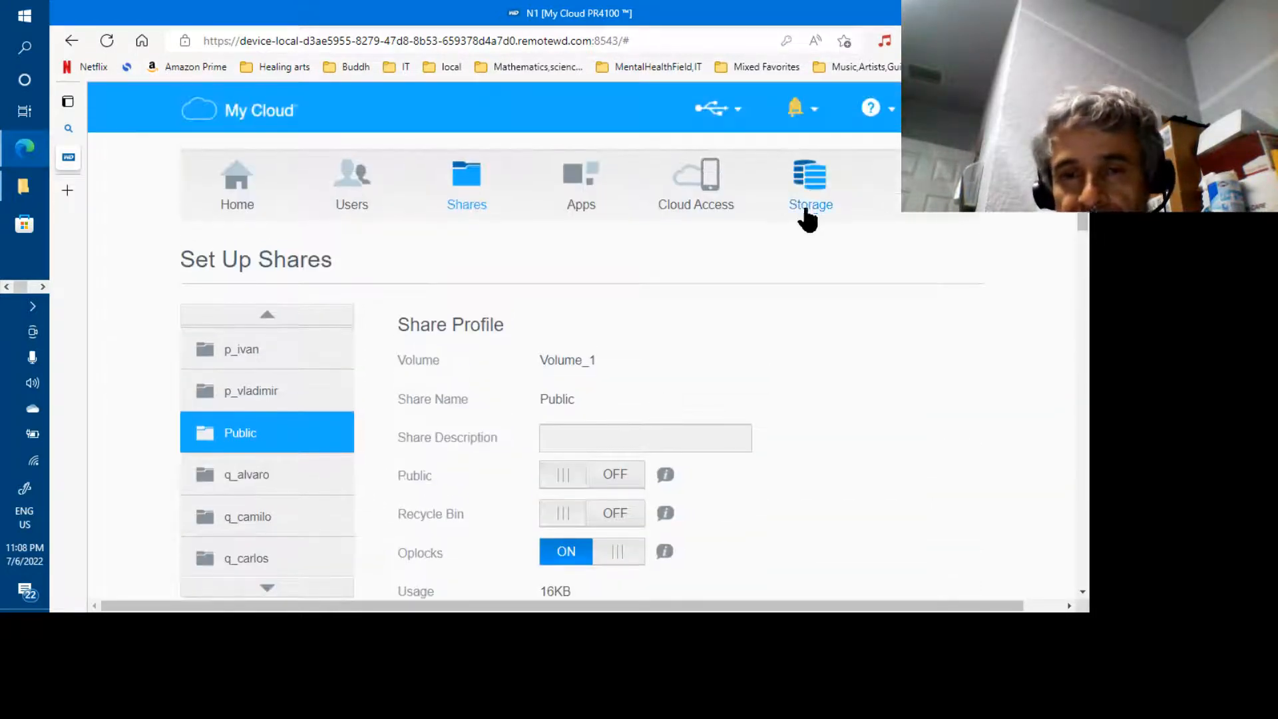
Page down to the end of the share list and back up to Public
{"action": "left_click", "coordinate": [267, 589]}
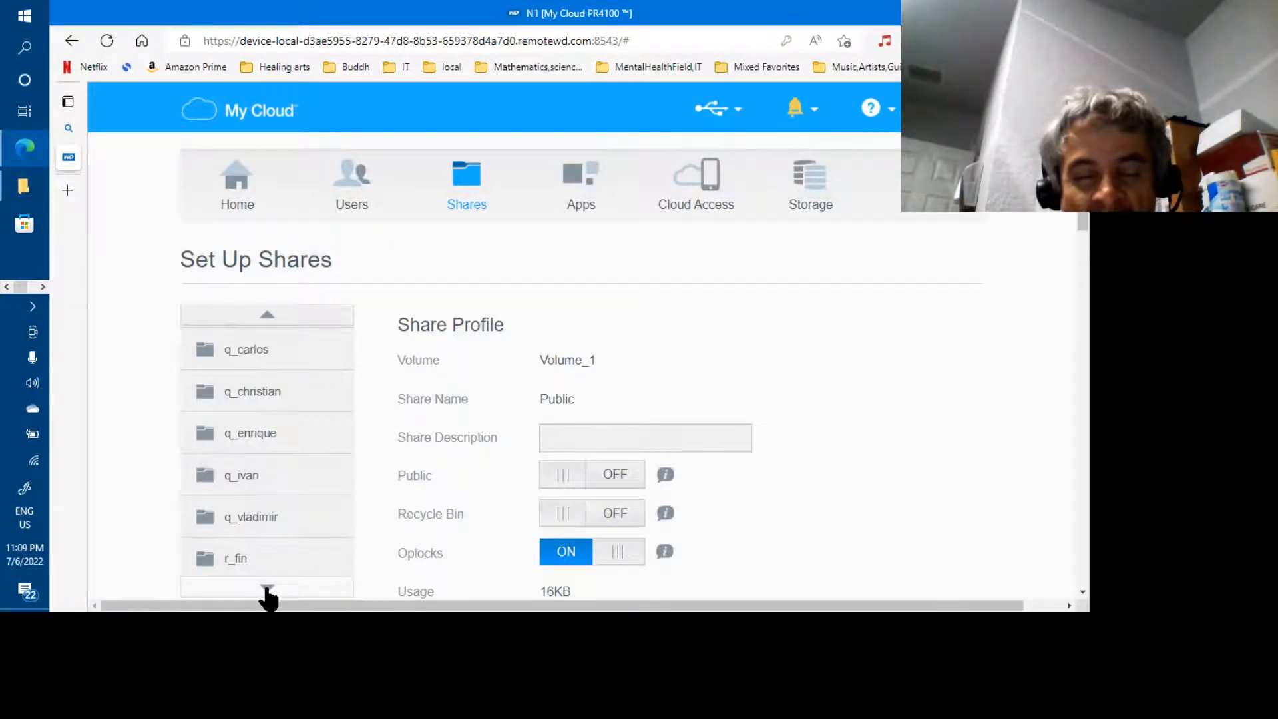
{"action": "left_click", "coordinate": [267, 313]}
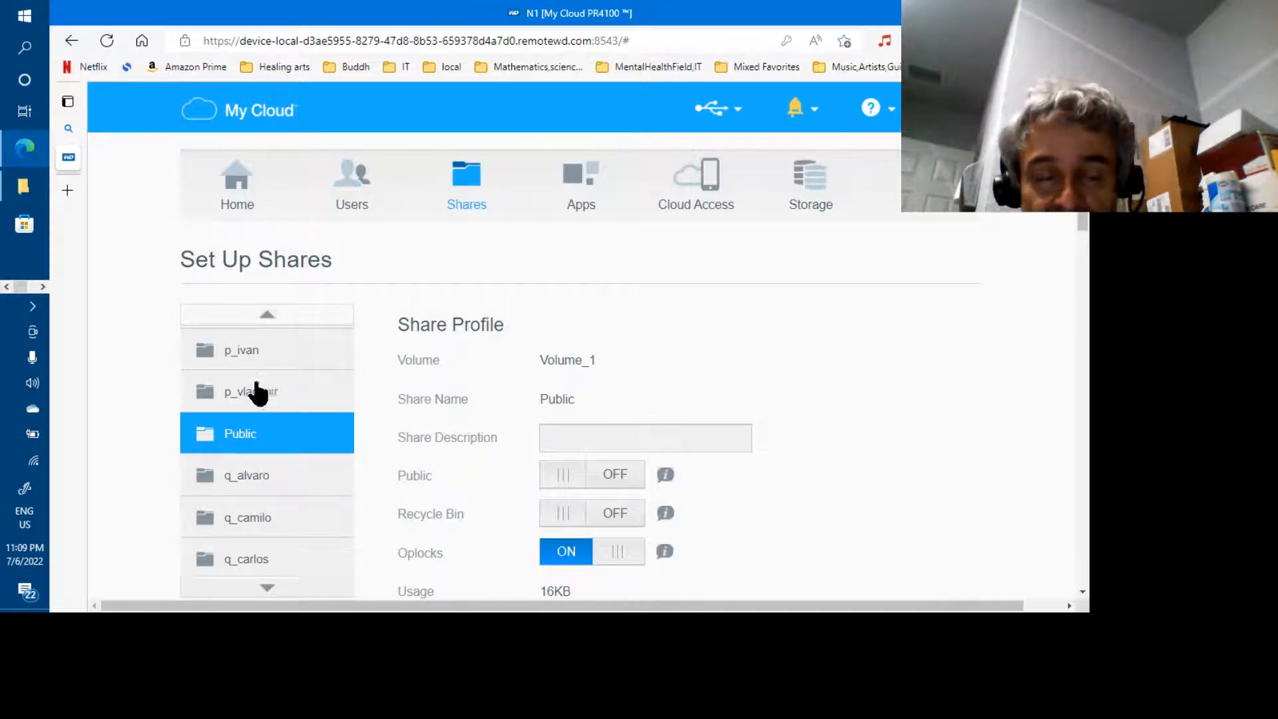
{"action": "left_click", "coordinate": [267, 587]}
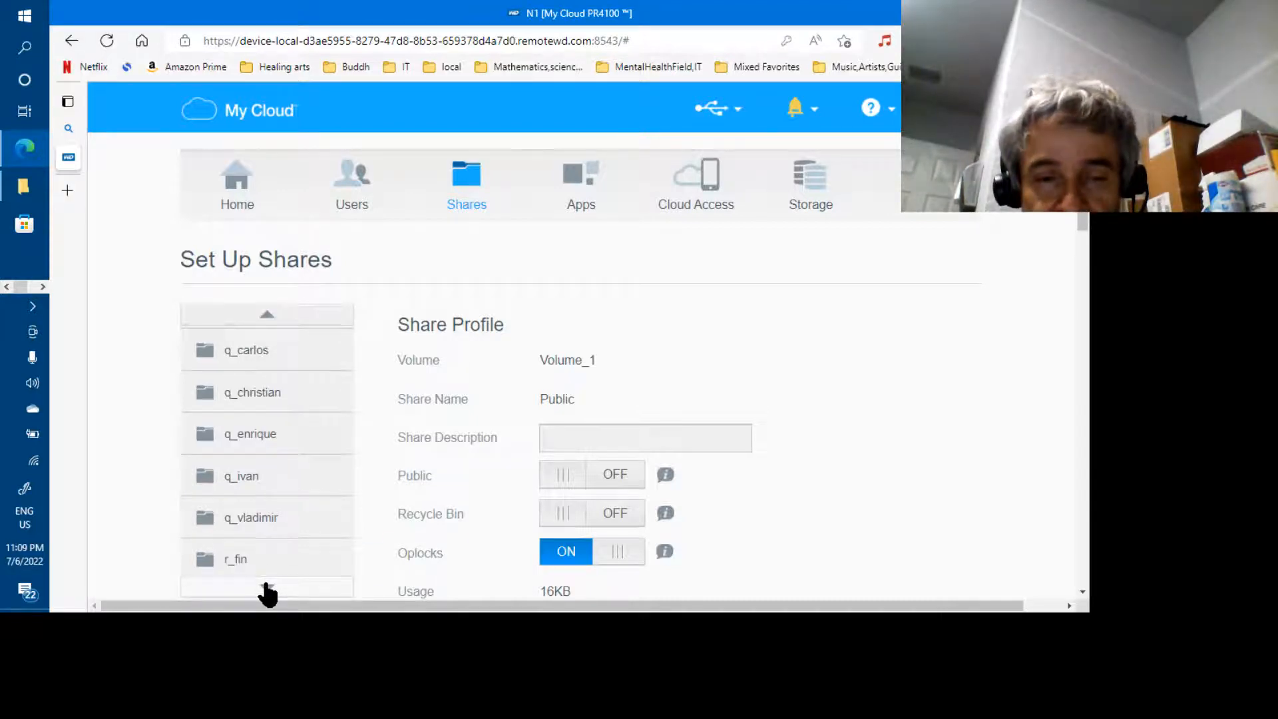
{"action": "left_click", "coordinate": [267, 587]}
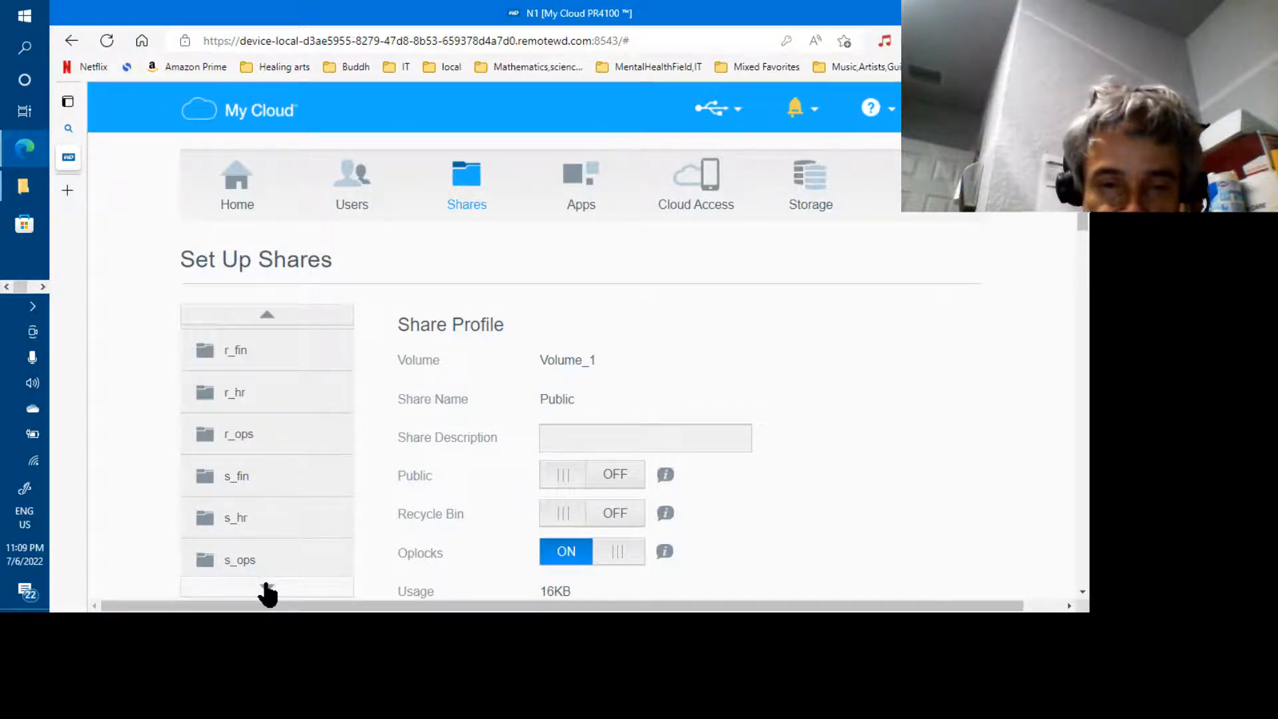
{"action": "left_click", "coordinate": [267, 588]}
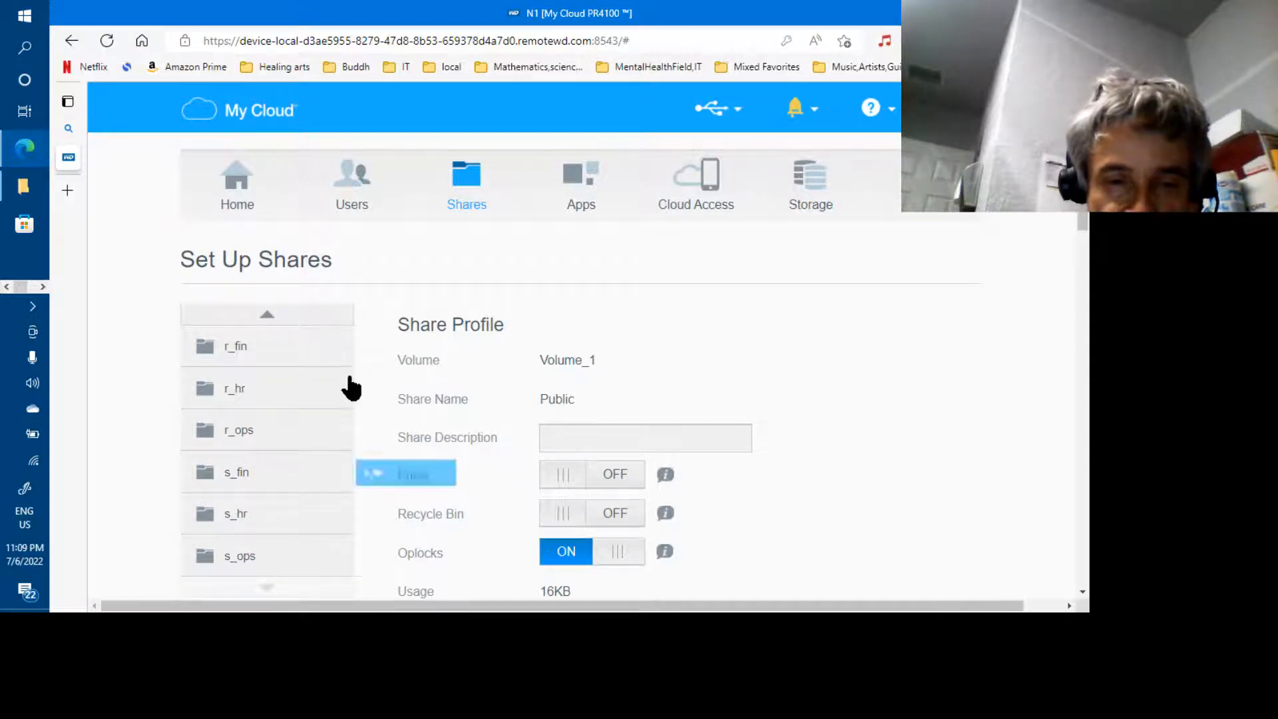
{"action": "left_click", "coordinate": [269, 320]}
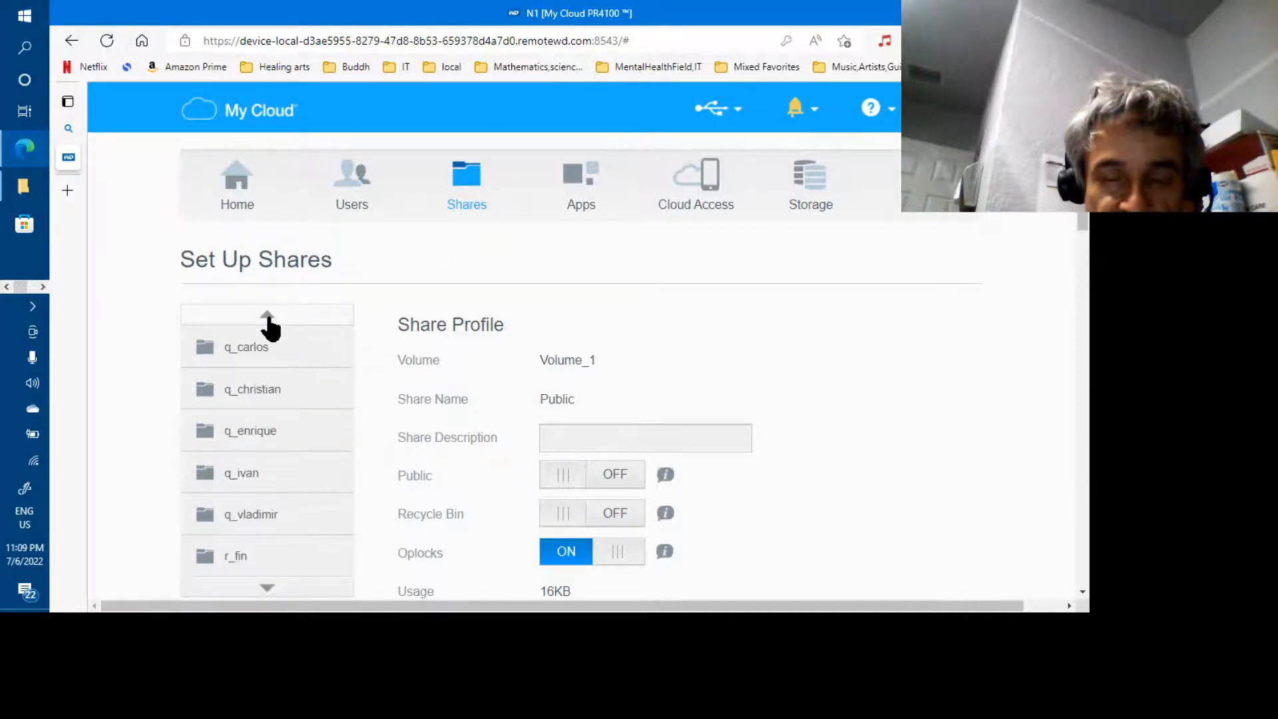
{"action": "left_click", "coordinate": [268, 318]}
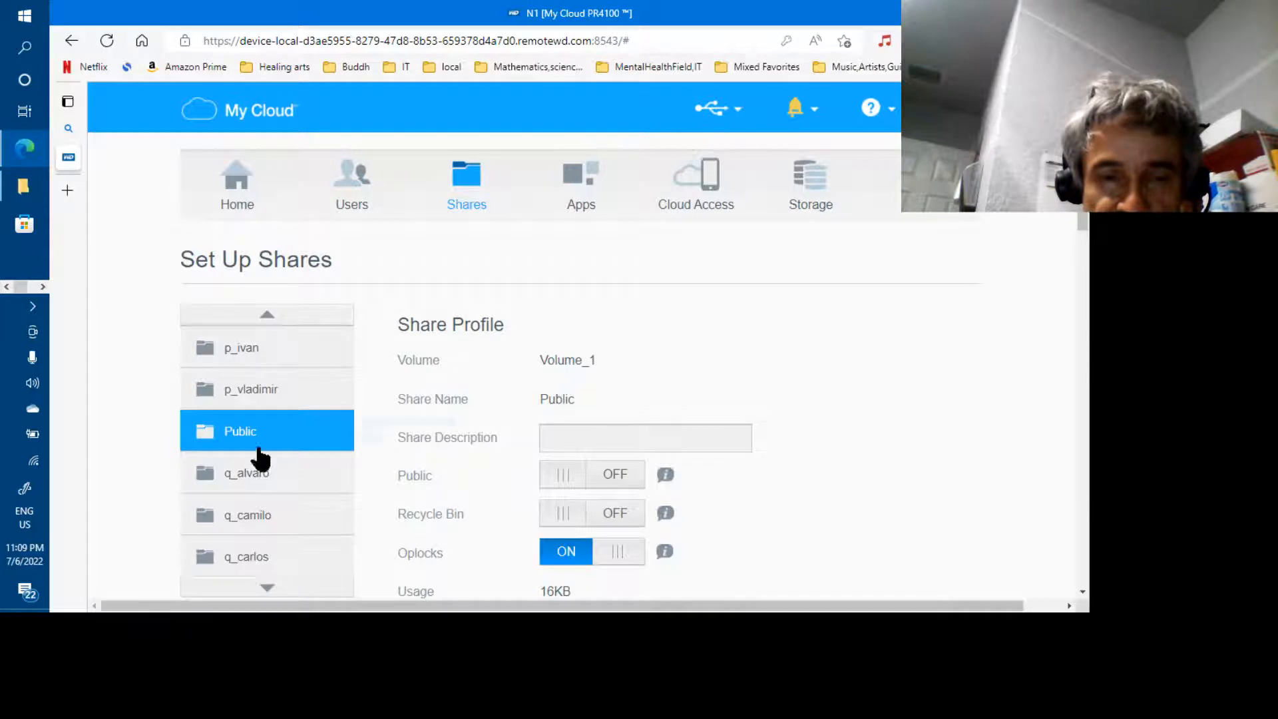
Check q_carlos share access: p_carlos read/write, other p_ users read only, q_ users denied
{"action": "left_click", "coordinate": [250, 556]}
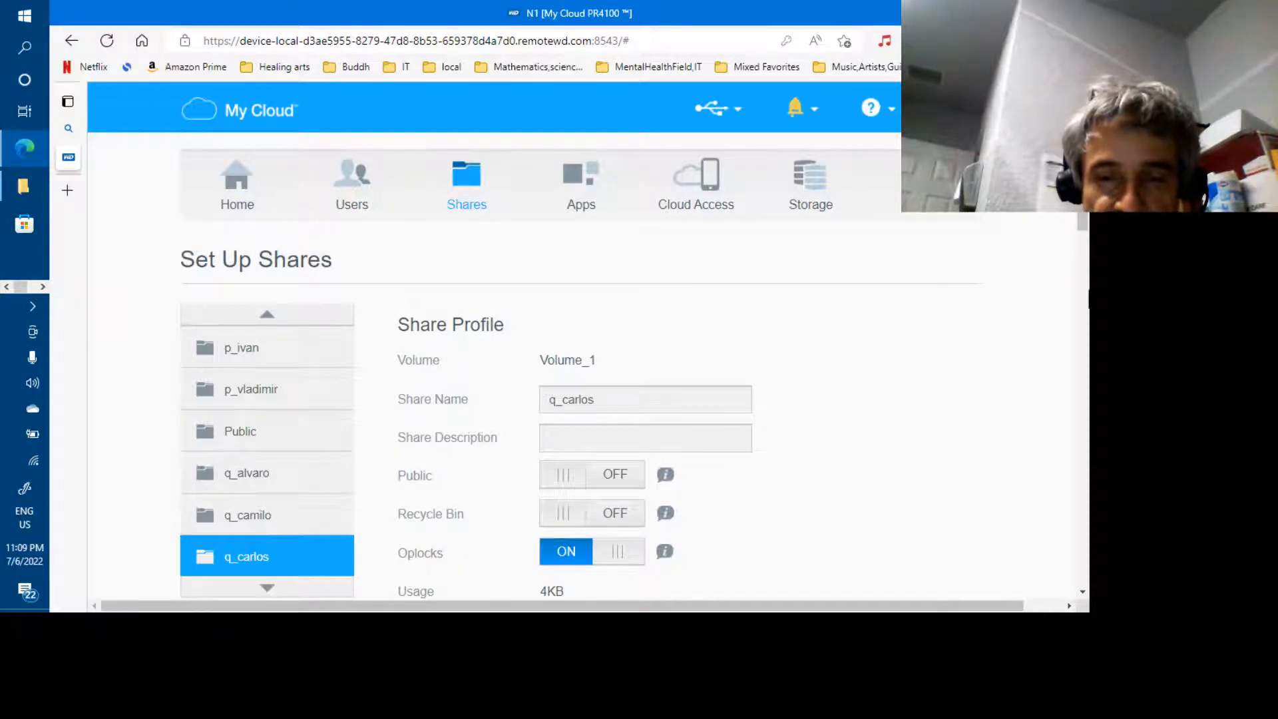
{"action": "scroll", "coordinate": [579, 347], "scroll_direction": "down", "scroll_amount": 5}
{"action": "left_click_drag", "start_coordinate": [1087, 298], "coordinate": [1088, 386]}
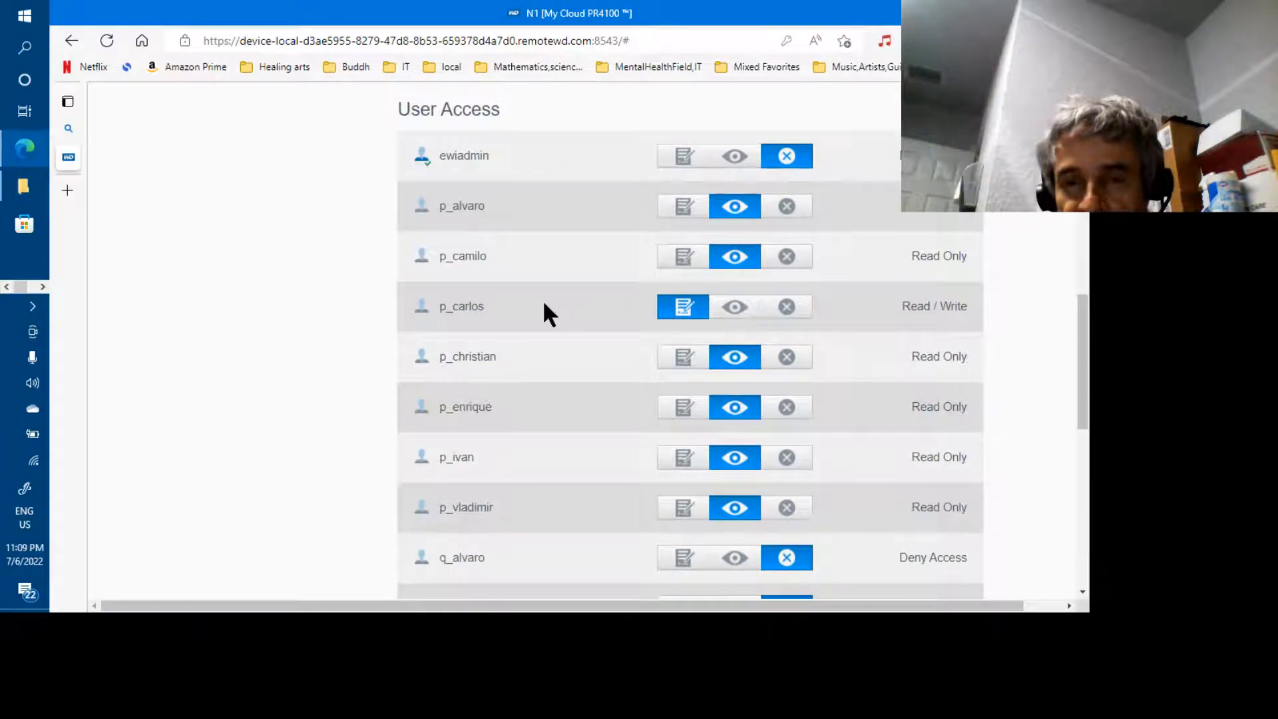
{"action": "left_click_drag", "start_coordinate": [442, 306], "coordinate": [498, 306]}
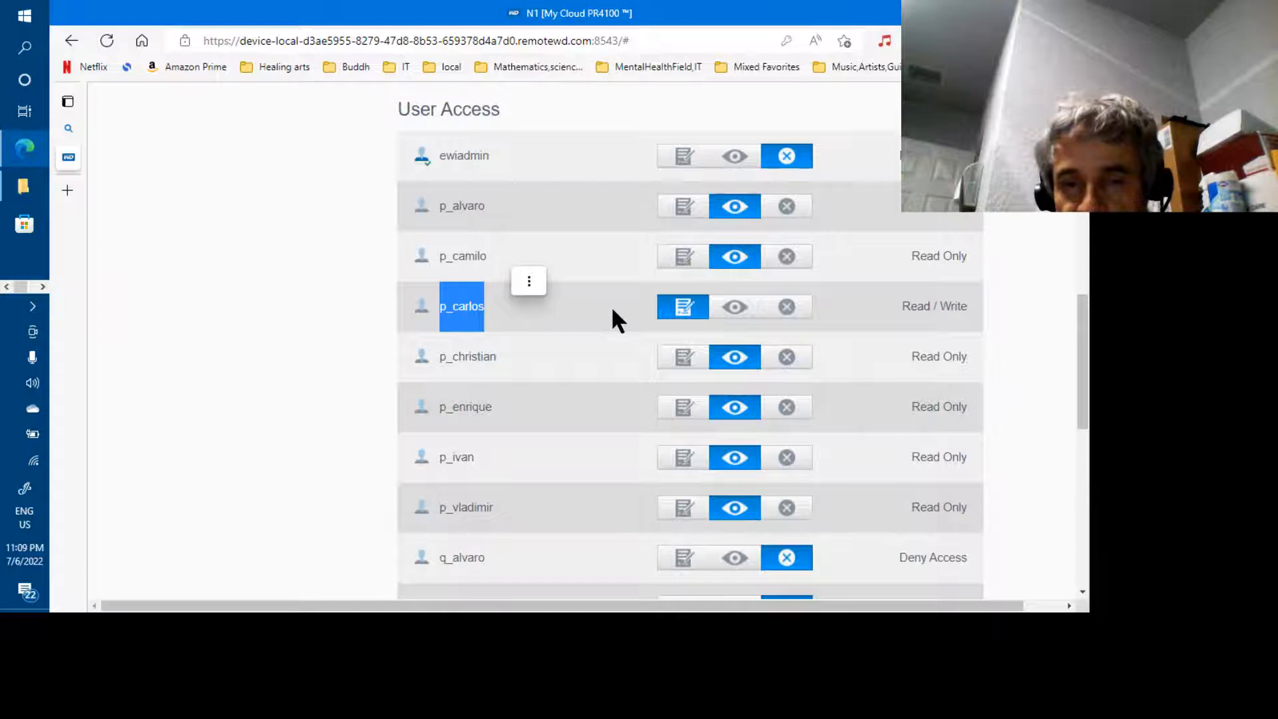
{"action": "mouse_move", "coordinate": [1086, 308]}
{"action": "left_mouse_down"}
{"action": "mouse_move", "coordinate": [1086, 148]}
{"action": "mouse_move", "coordinate": [1087, 308]}
{"action": "mouse_move", "coordinate": [1086, 297]}
{"action": "left_mouse_up"}
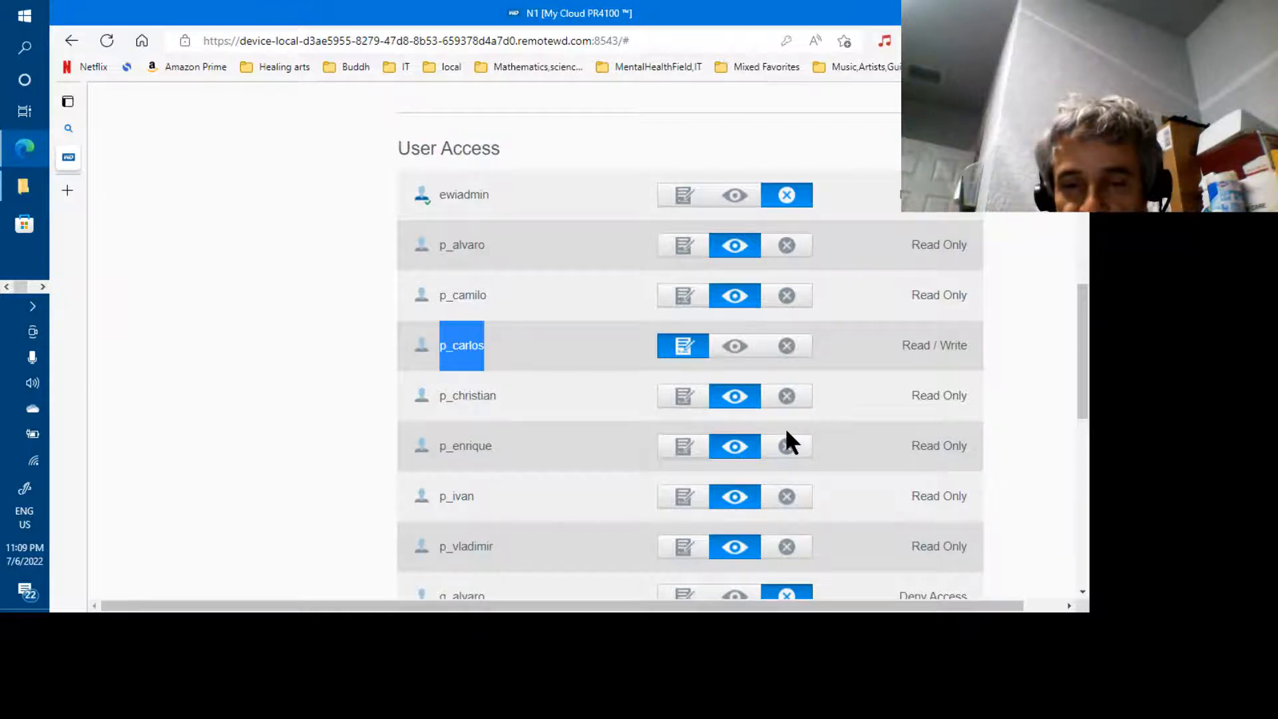
{"action": "left_click", "coordinate": [602, 397]}
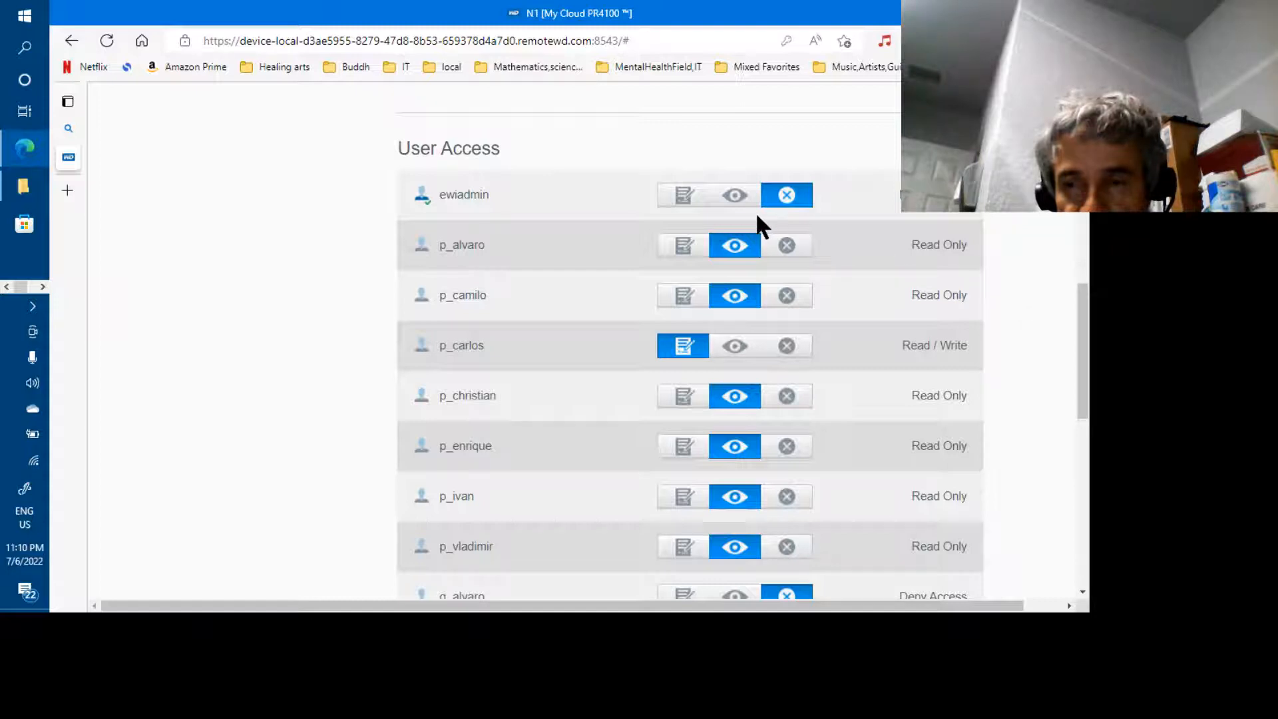
{"action": "left_click_drag", "start_coordinate": [1083, 346], "coordinate": [1085, 491]}
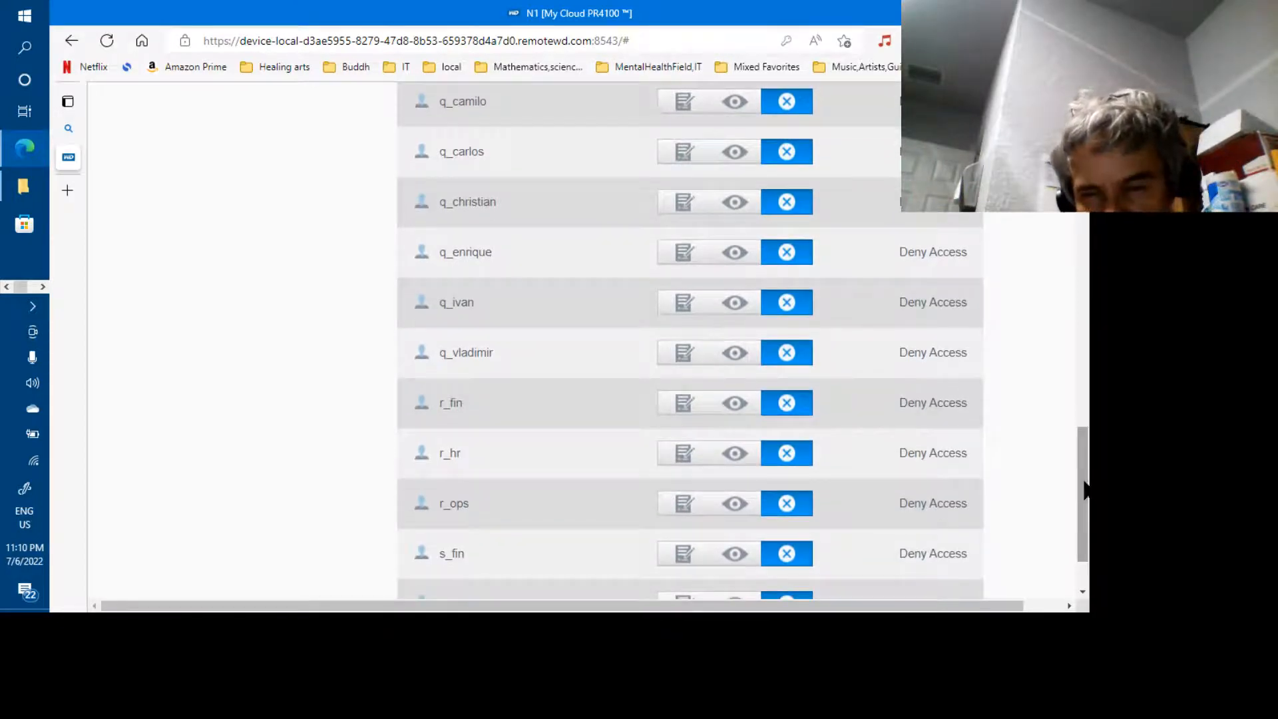
{"action": "left_click_drag", "start_coordinate": [1085, 491], "coordinate": [1087, 432]}
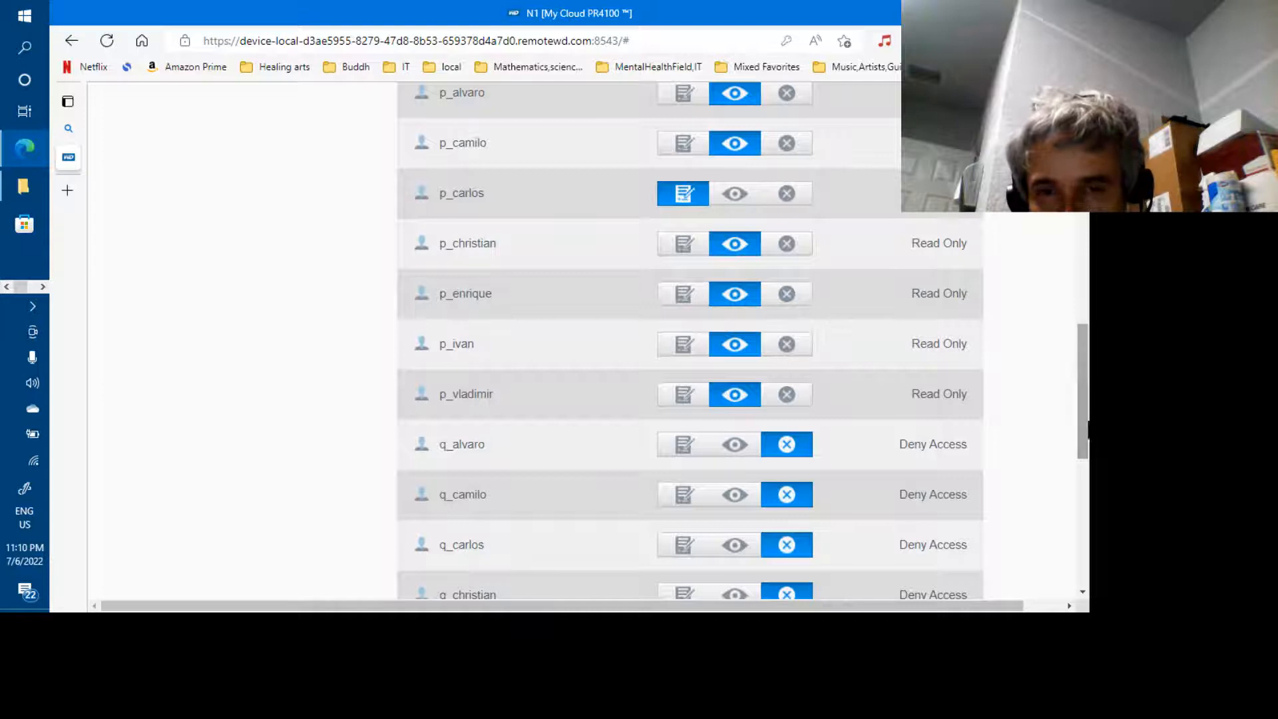
{"action": "double_click", "coordinate": [444, 196]}
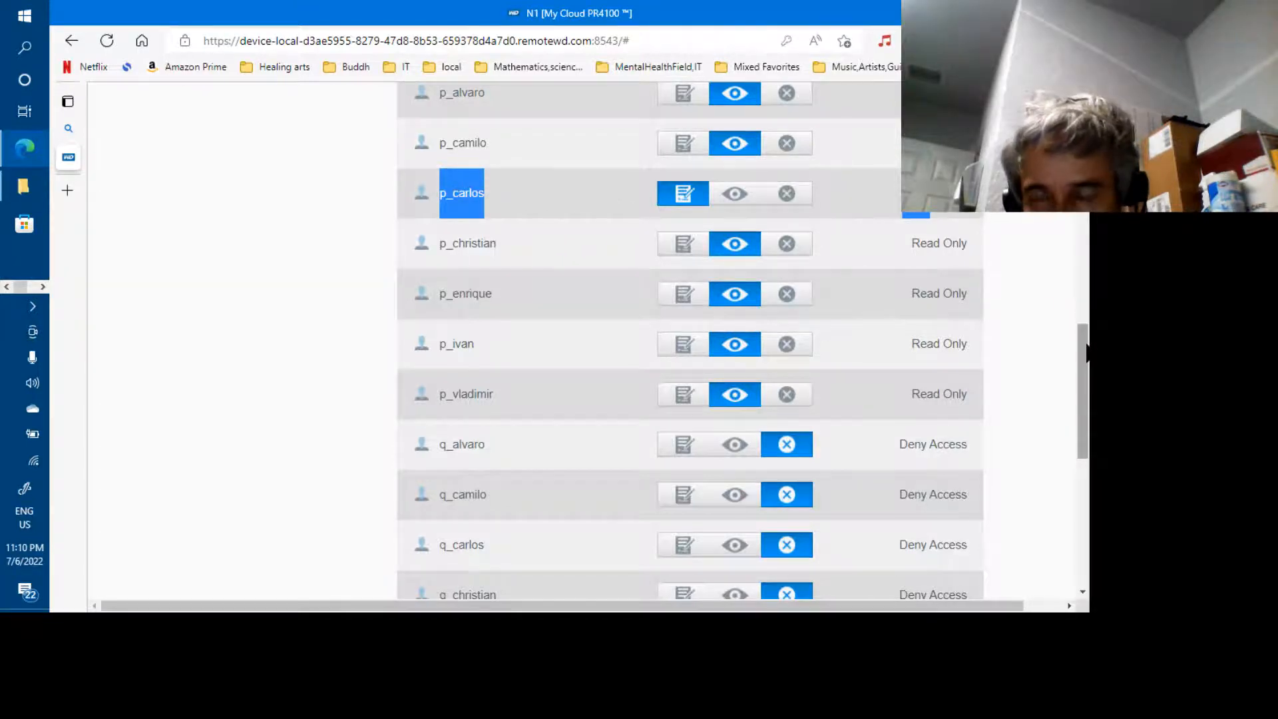
{"action": "left_click_drag", "start_coordinate": [1086, 353], "coordinate": [1086, 314]}
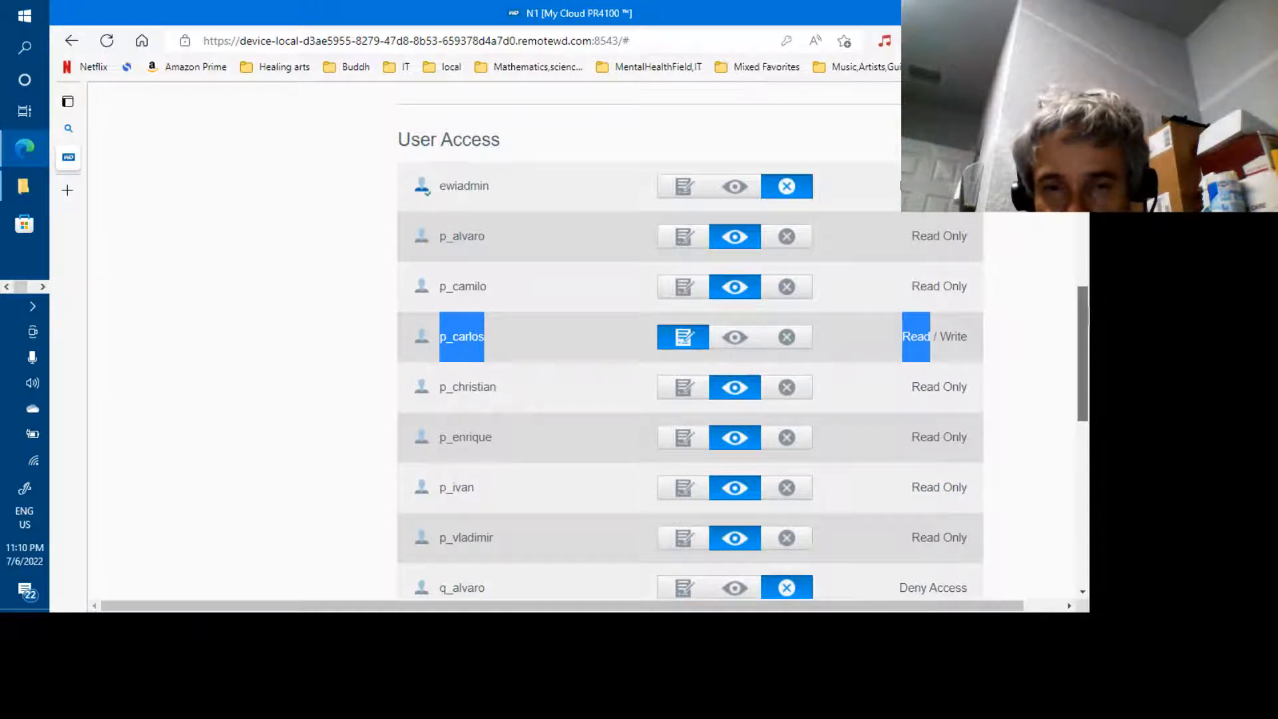
{"action": "left_click_drag", "start_coordinate": [1086, 315], "coordinate": [1087, 174]}
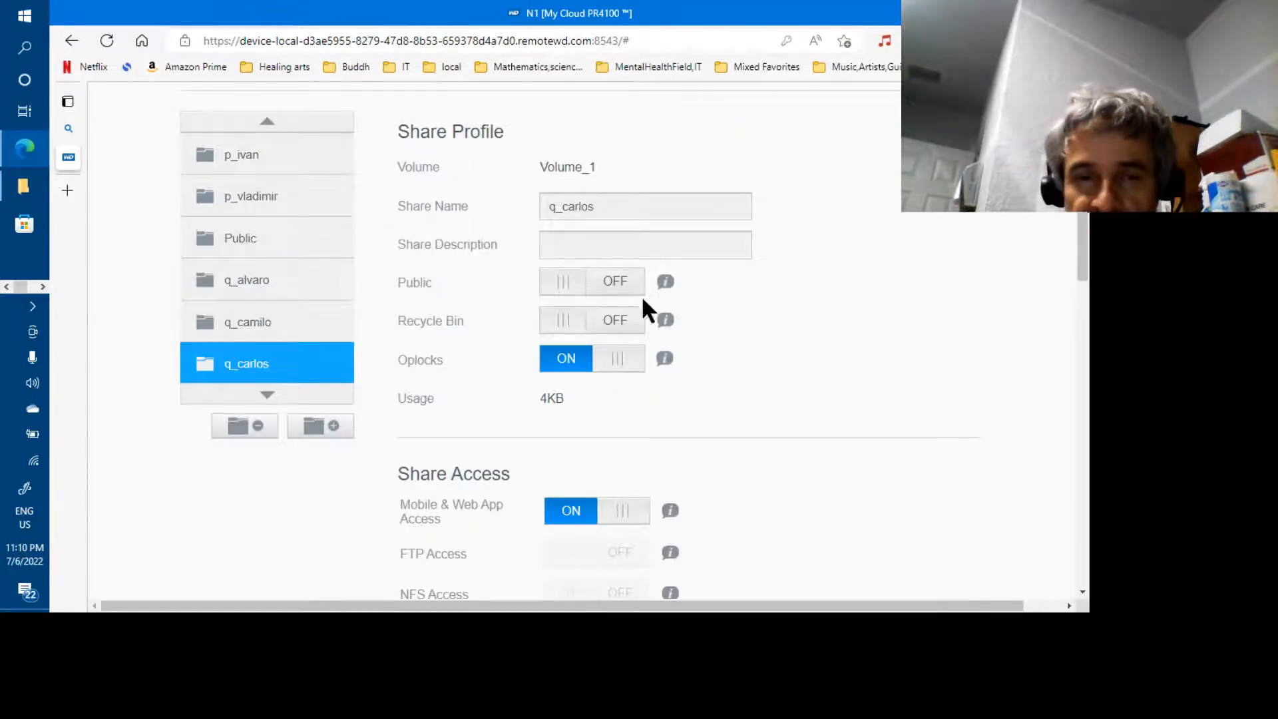
Open r_fin, confirm Read / Write only for p_carlos and p_christian, and reveal shares through s_ops
{"action": "left_click", "coordinate": [269, 397]}
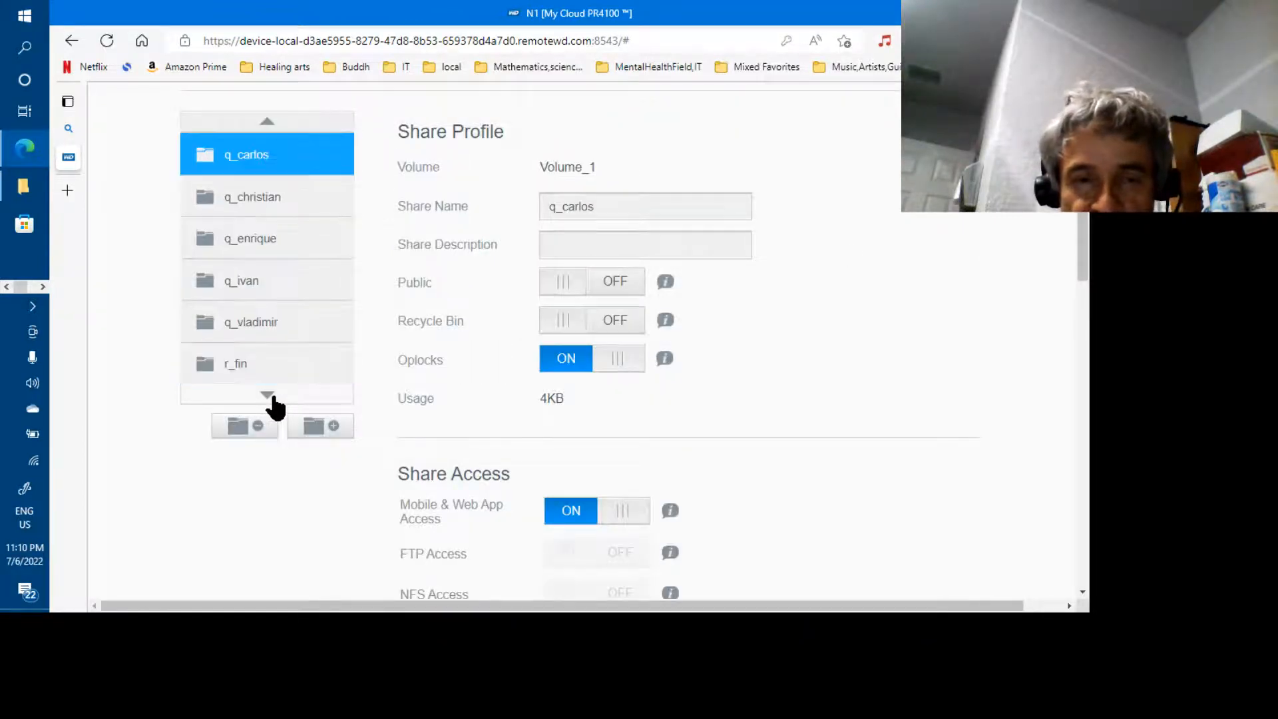
{"action": "left_click", "coordinate": [257, 368]}
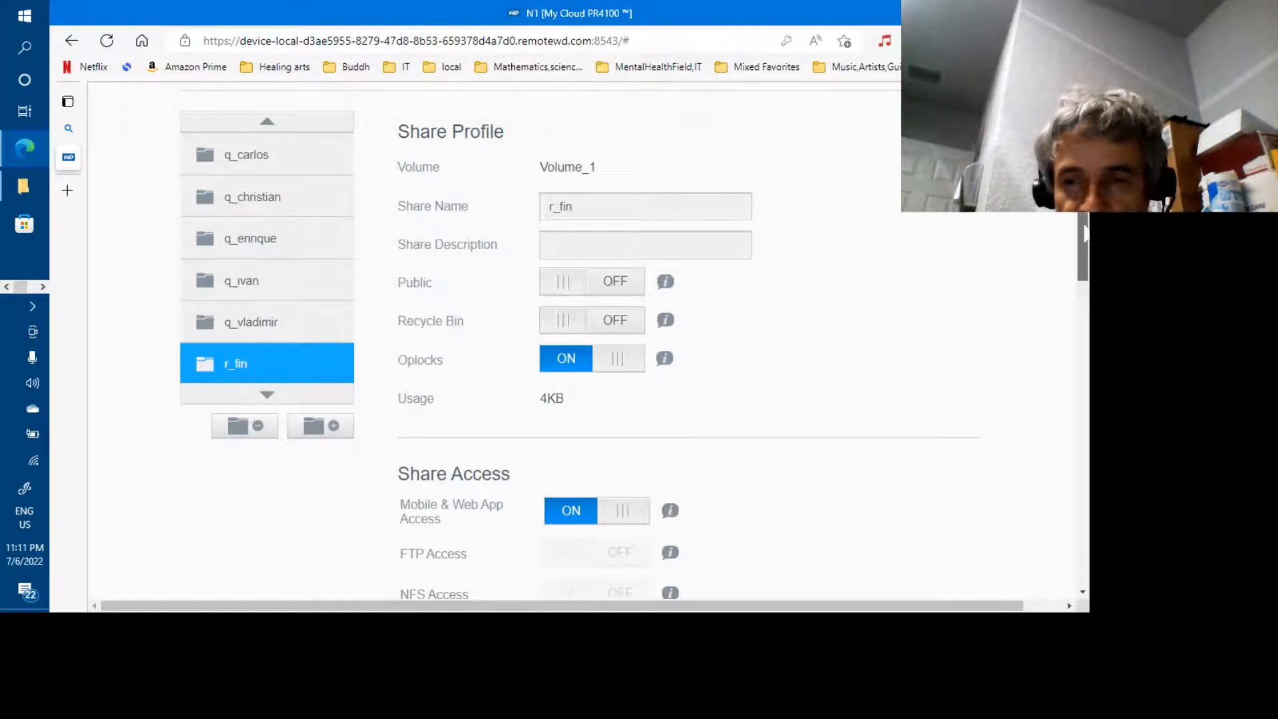
{"action": "scroll", "coordinate": [690, 379], "scroll_direction": "down", "scroll_amount": 8}
{"action": "scroll", "coordinate": [462, 233], "scroll_direction": "down", "scroll_amount": 4}
{"action": "left_click_drag", "start_coordinate": [1083, 448], "coordinate": [1083, 392]}
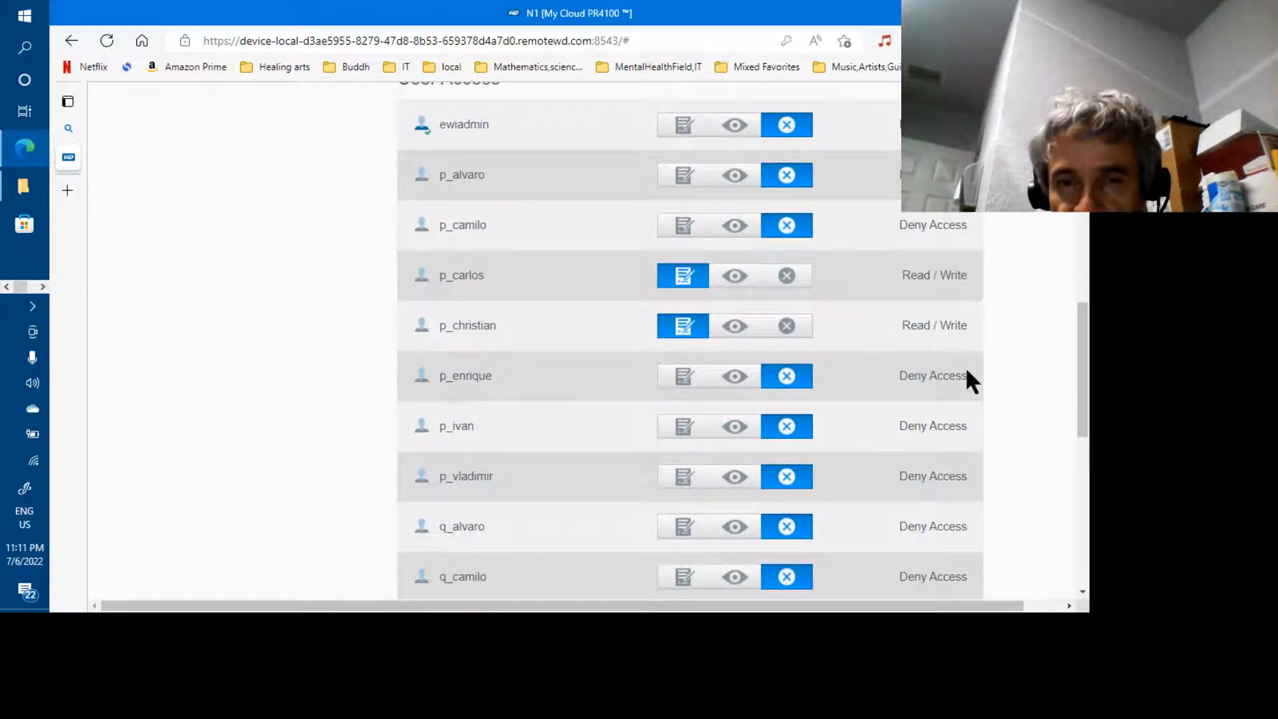
{"action": "left_click_drag", "start_coordinate": [442, 278], "coordinate": [504, 324]}
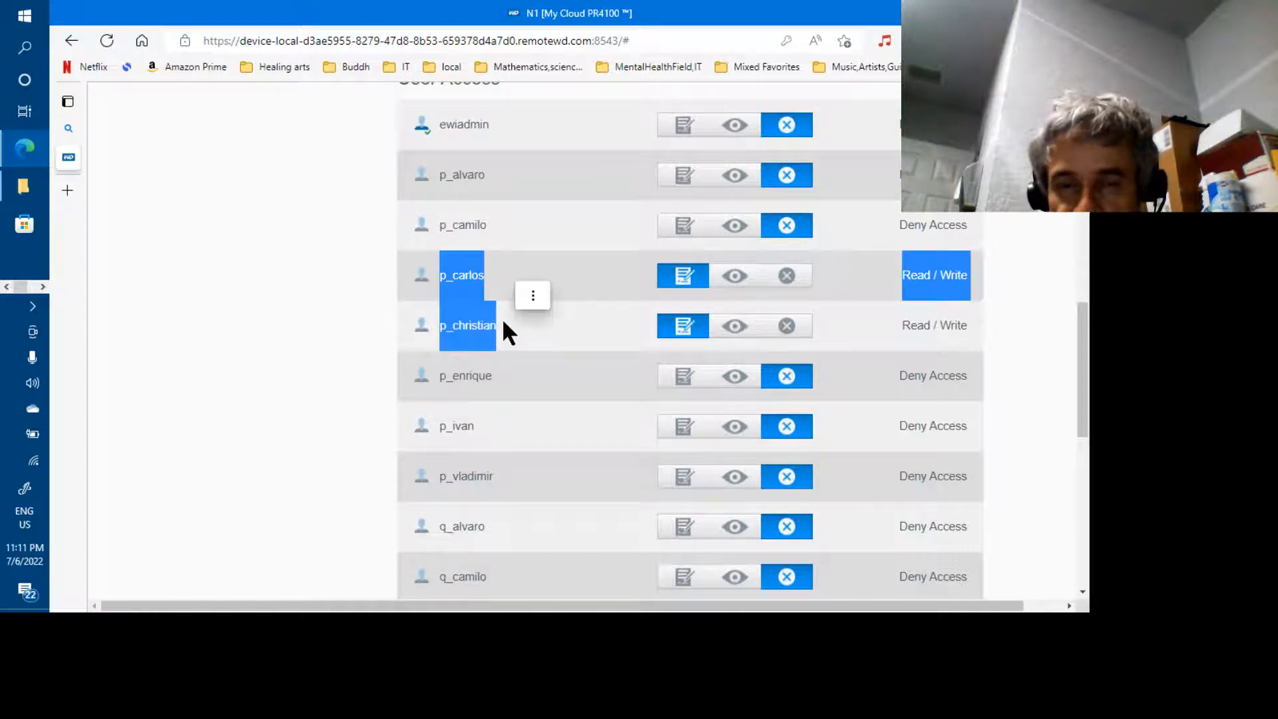
{"action": "left_click", "coordinate": [504, 320]}
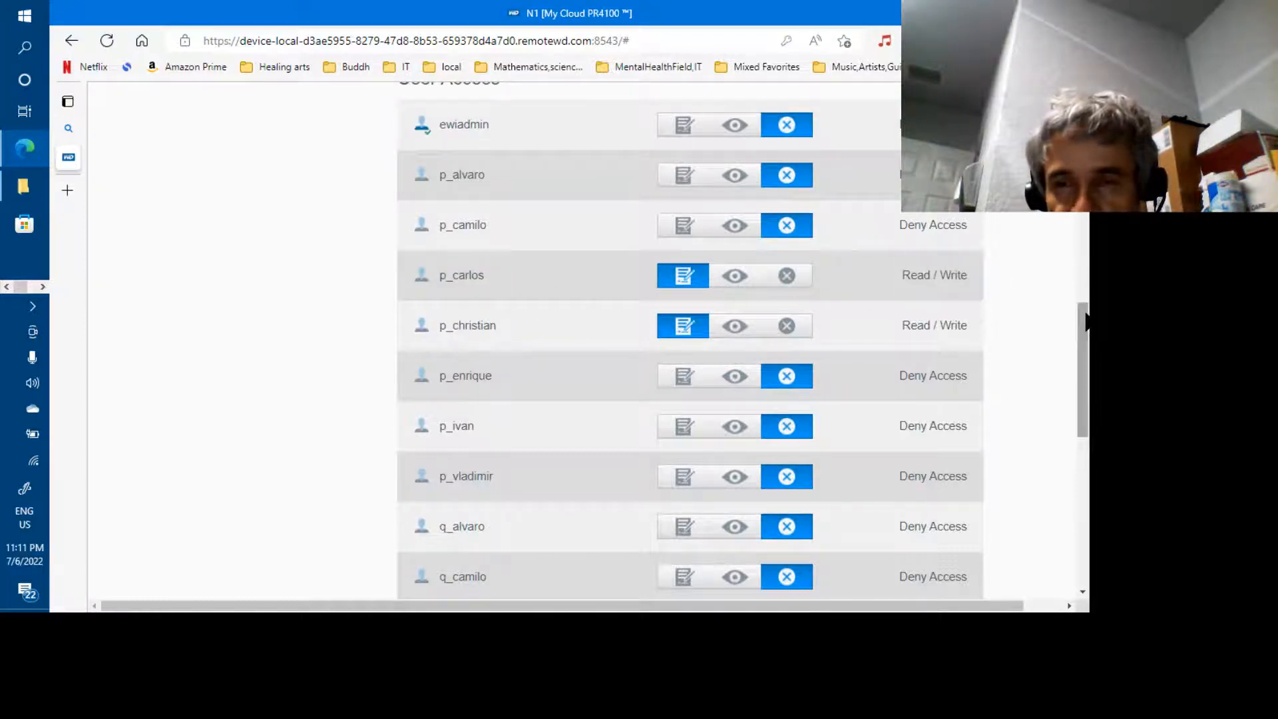
{"action": "left_click_drag", "start_coordinate": [1085, 310], "coordinate": [1087, 145]}
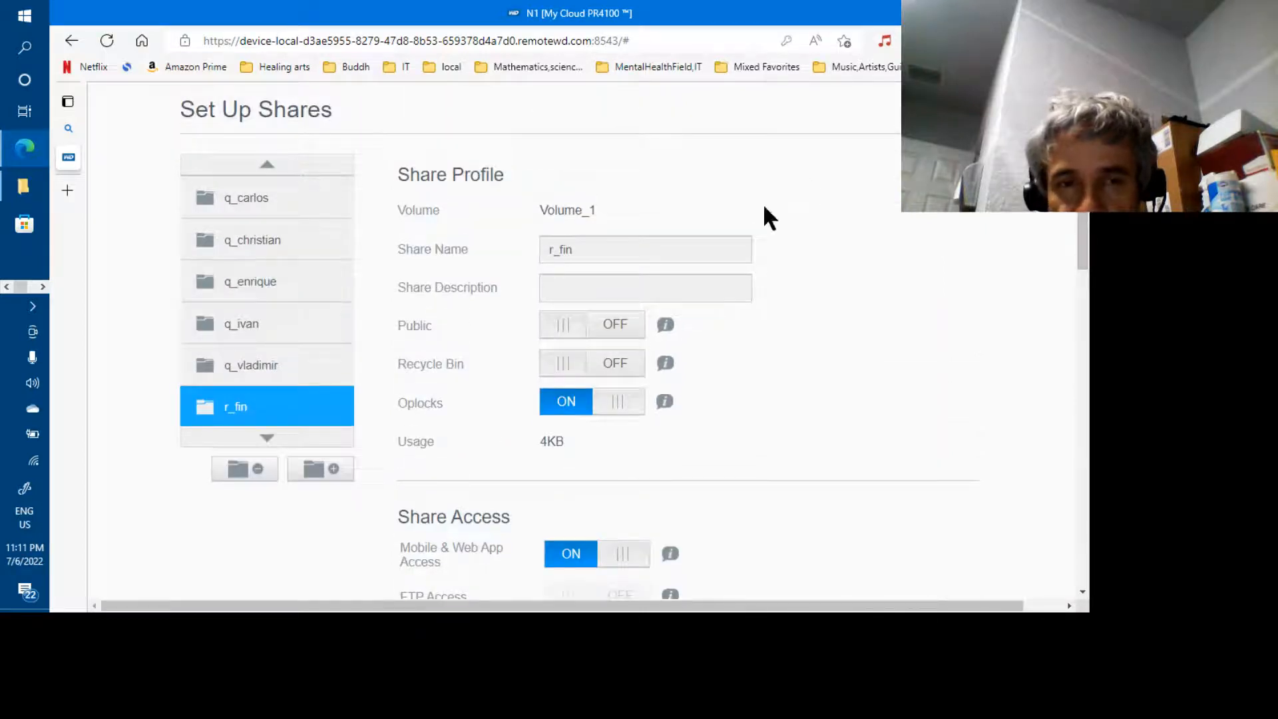
{"action": "left_click", "coordinate": [265, 437]}
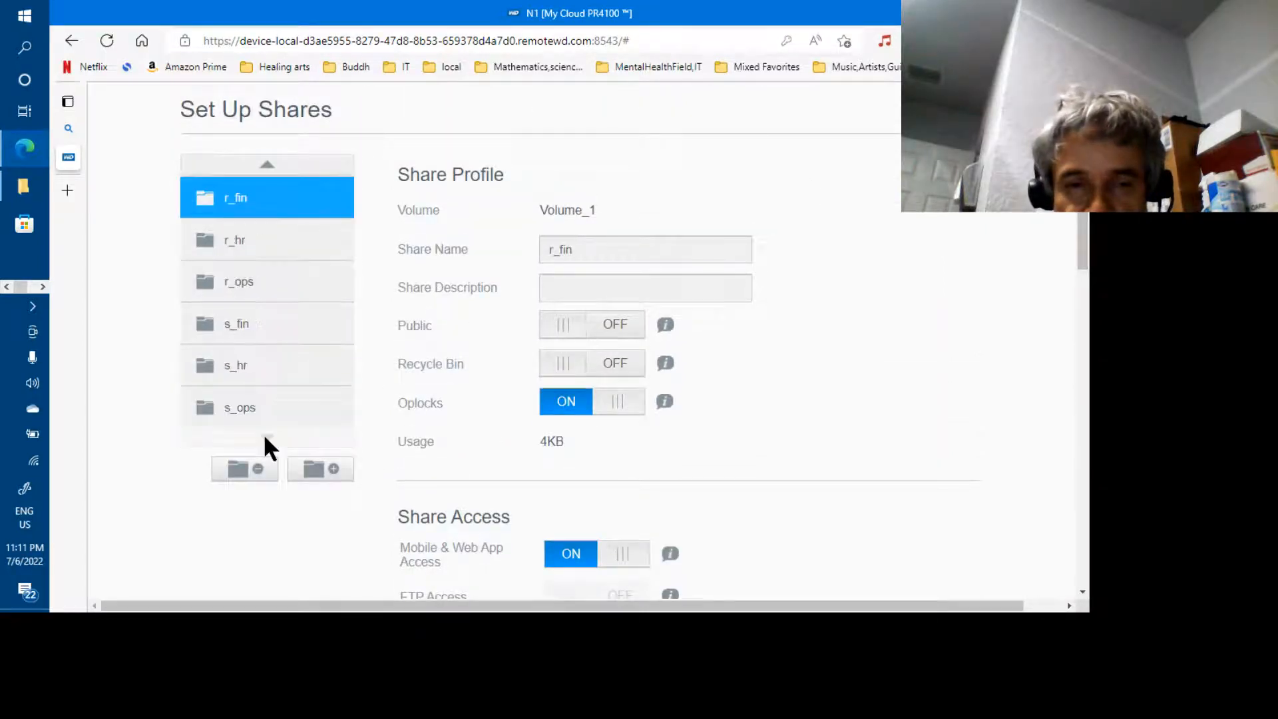
Review s_fin's user access, noting the r_fin and r_hr entries, then return to the top
{"action": "left_click", "coordinate": [245, 333]}
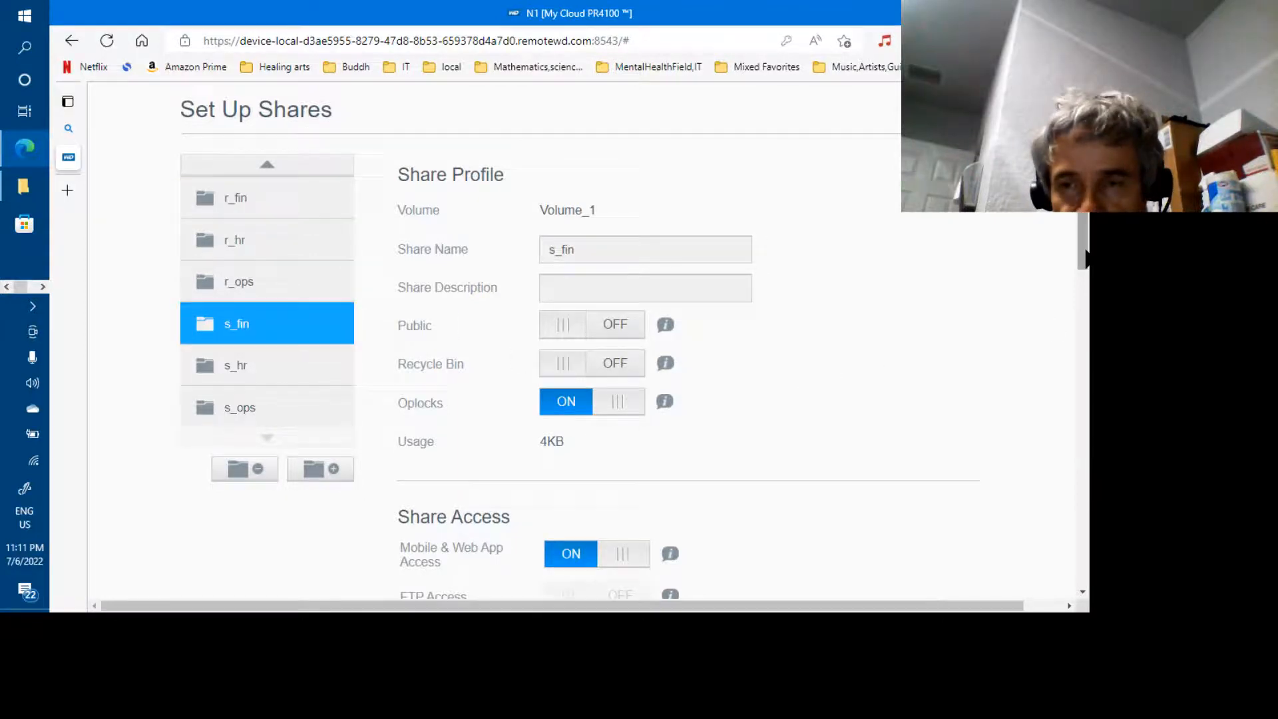
{"action": "scroll", "coordinate": [1089, 394], "scroll_direction": "down", "scroll_amount": 4}
{"action": "scroll", "coordinate": [1089, 395], "scroll_direction": "down", "scroll_amount": 9}
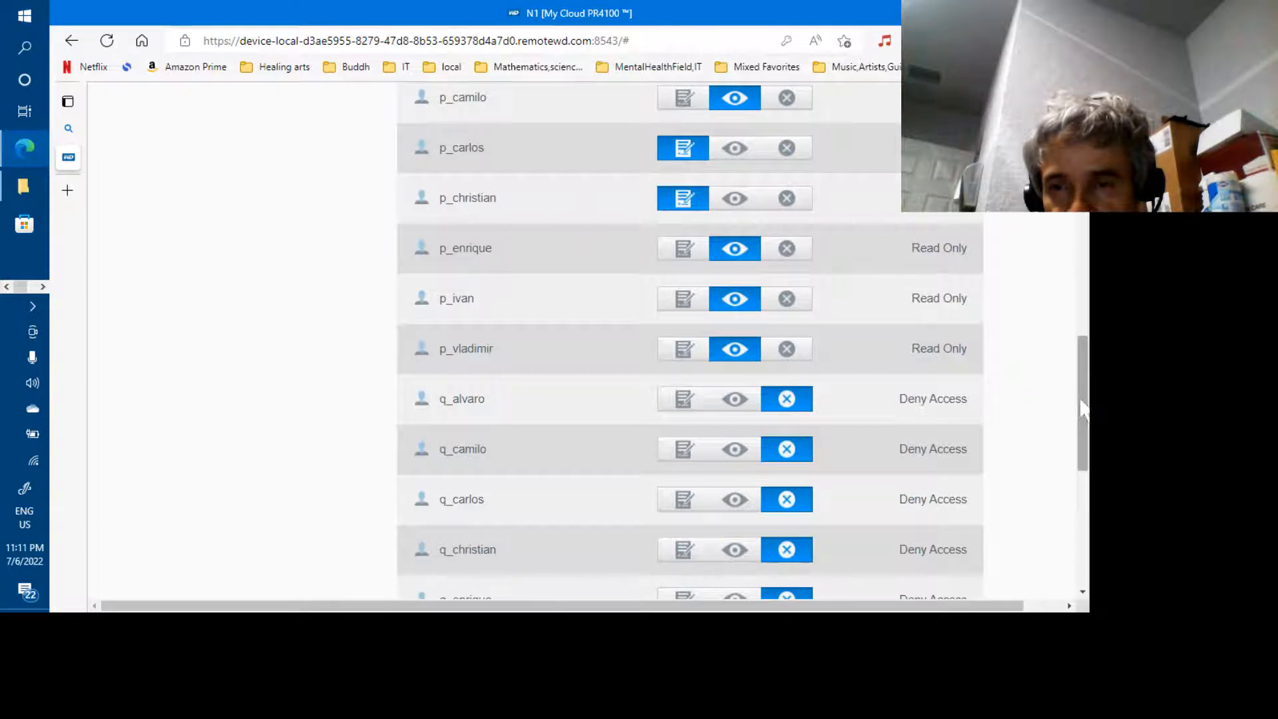
{"action": "left_click_drag", "start_coordinate": [1082, 410], "coordinate": [1084, 357]}
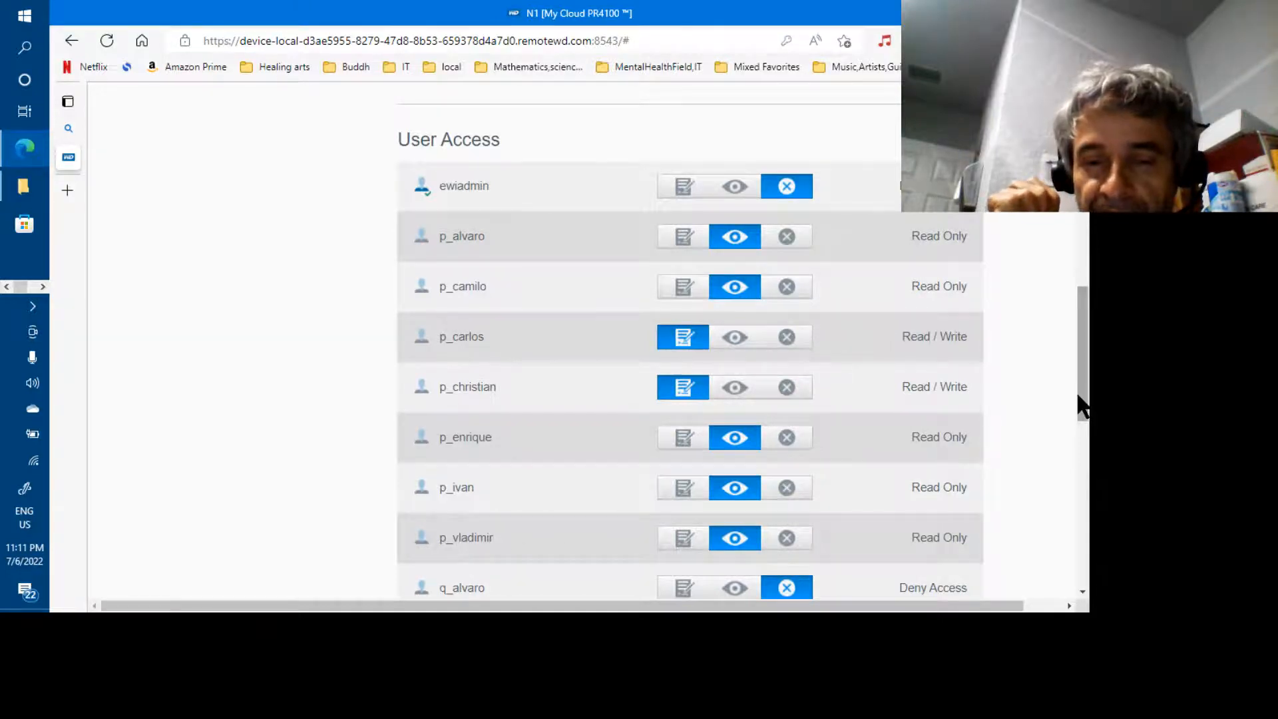
{"action": "scroll", "coordinate": [1088, 404], "scroll_direction": "down", "scroll_amount": 1}
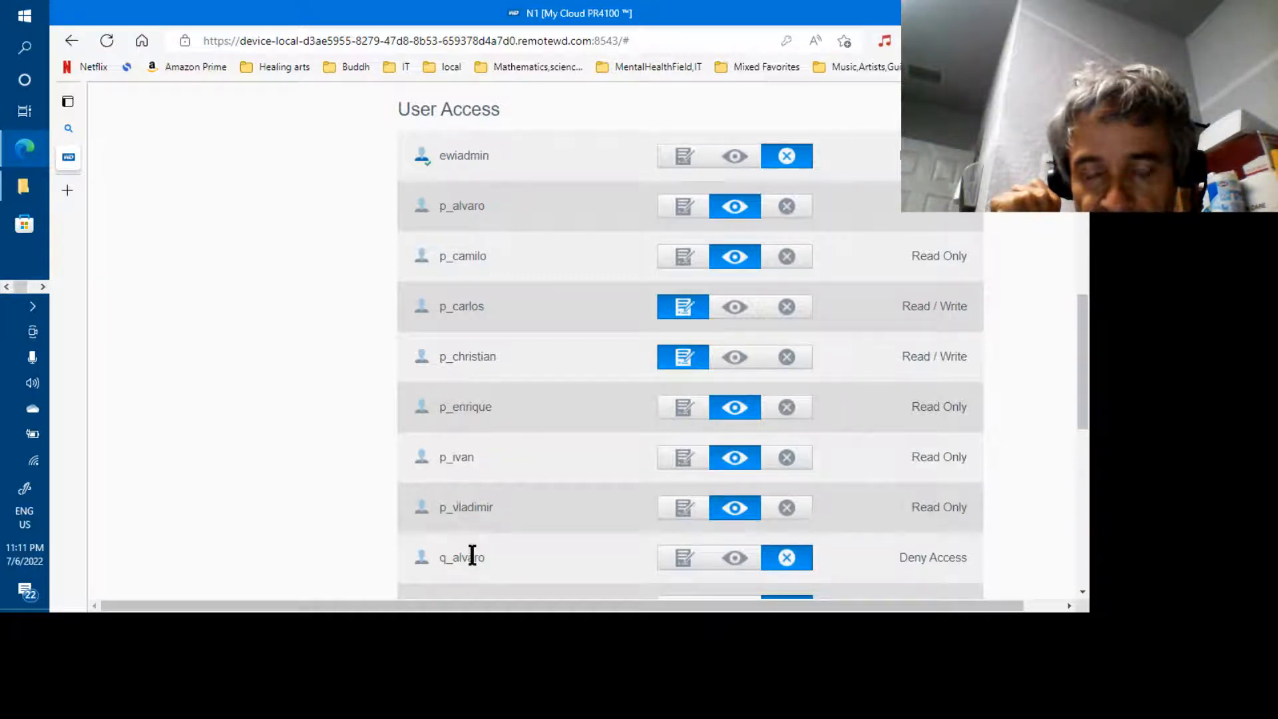
{"action": "left_click_drag", "start_coordinate": [1080, 395], "coordinate": [1085, 447]}
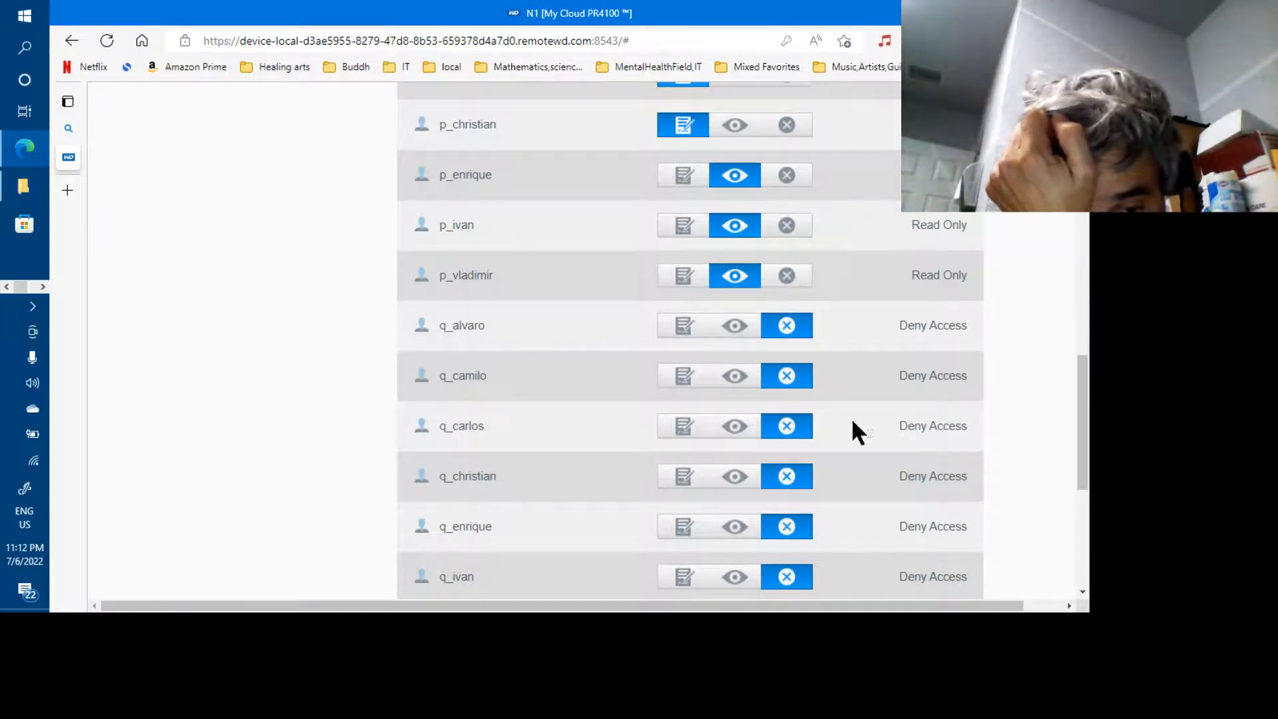
{"action": "left_click_drag", "start_coordinate": [1085, 410], "coordinate": [1088, 474]}
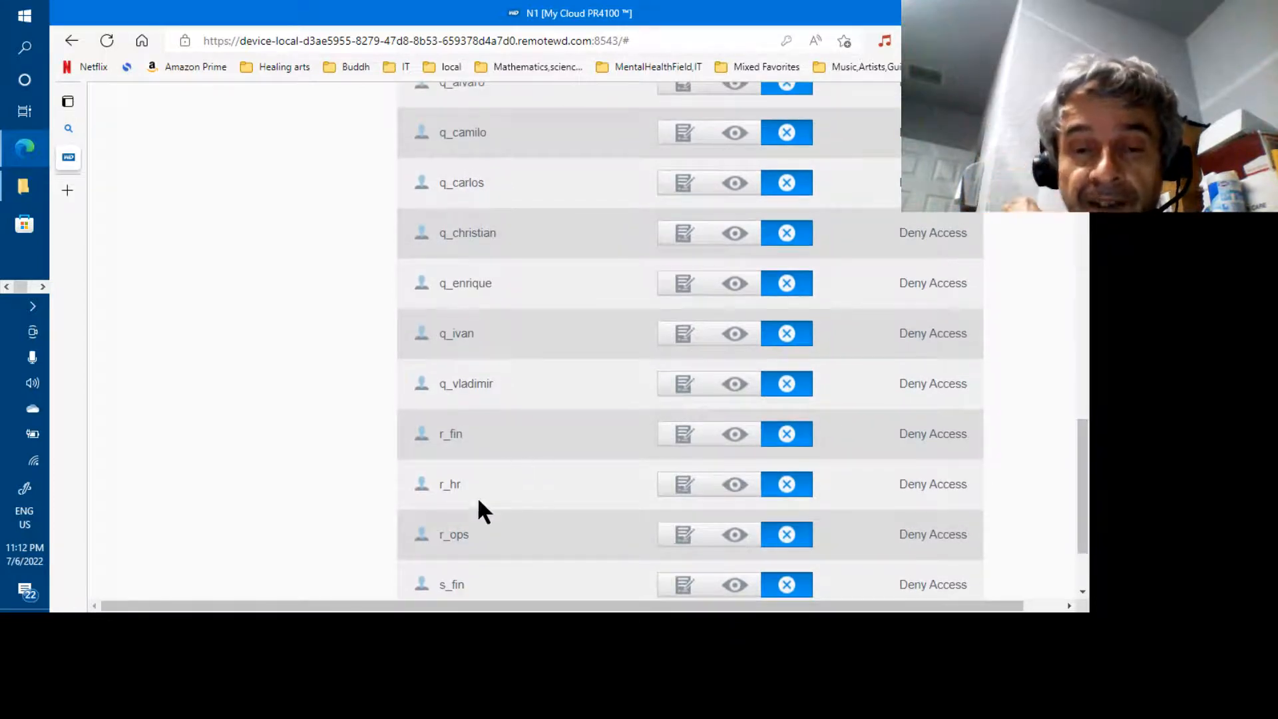
{"action": "left_click_drag", "start_coordinate": [1083, 458], "coordinate": [1087, 492]}
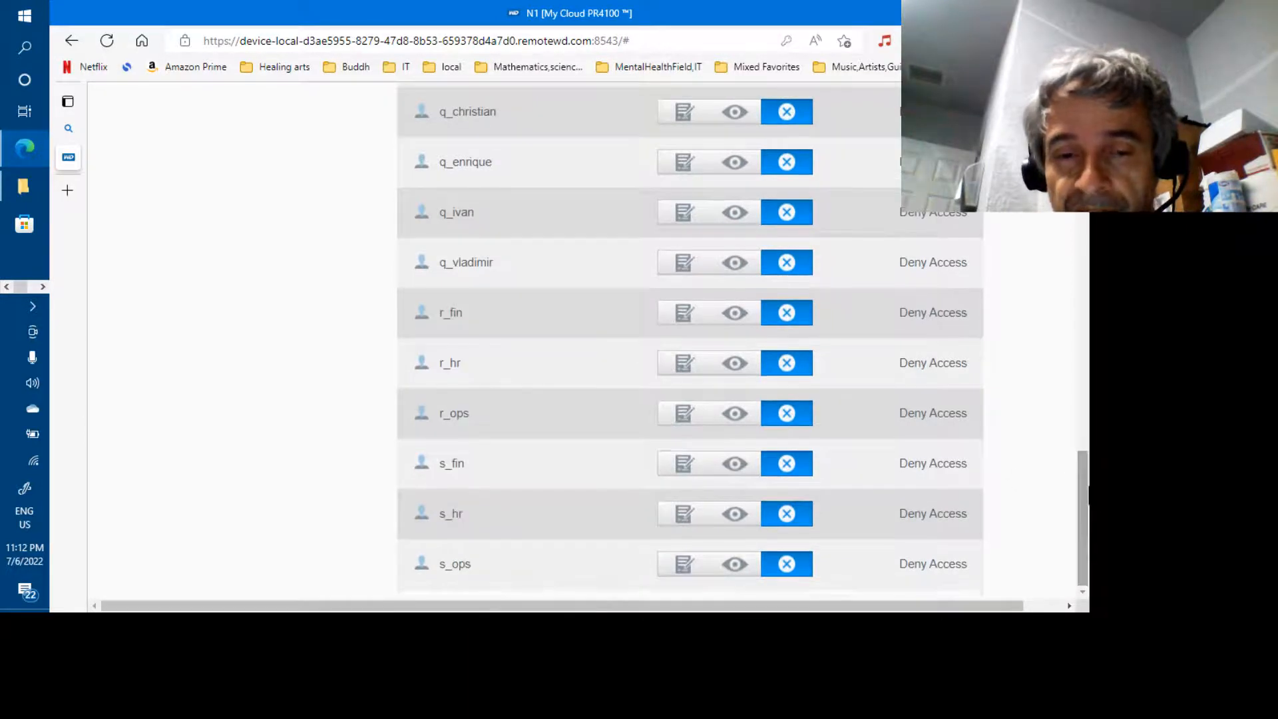
{"action": "double_click", "coordinate": [466, 320]}
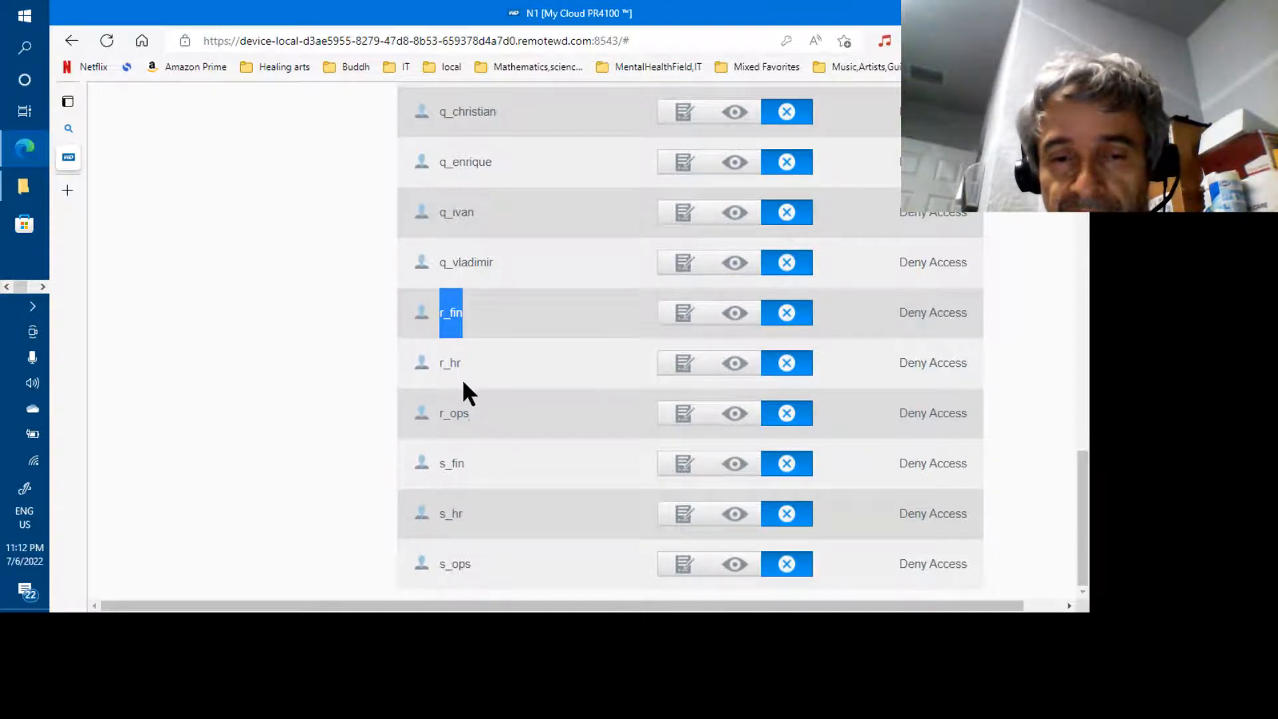
{"action": "double_click", "coordinate": [461, 376]}
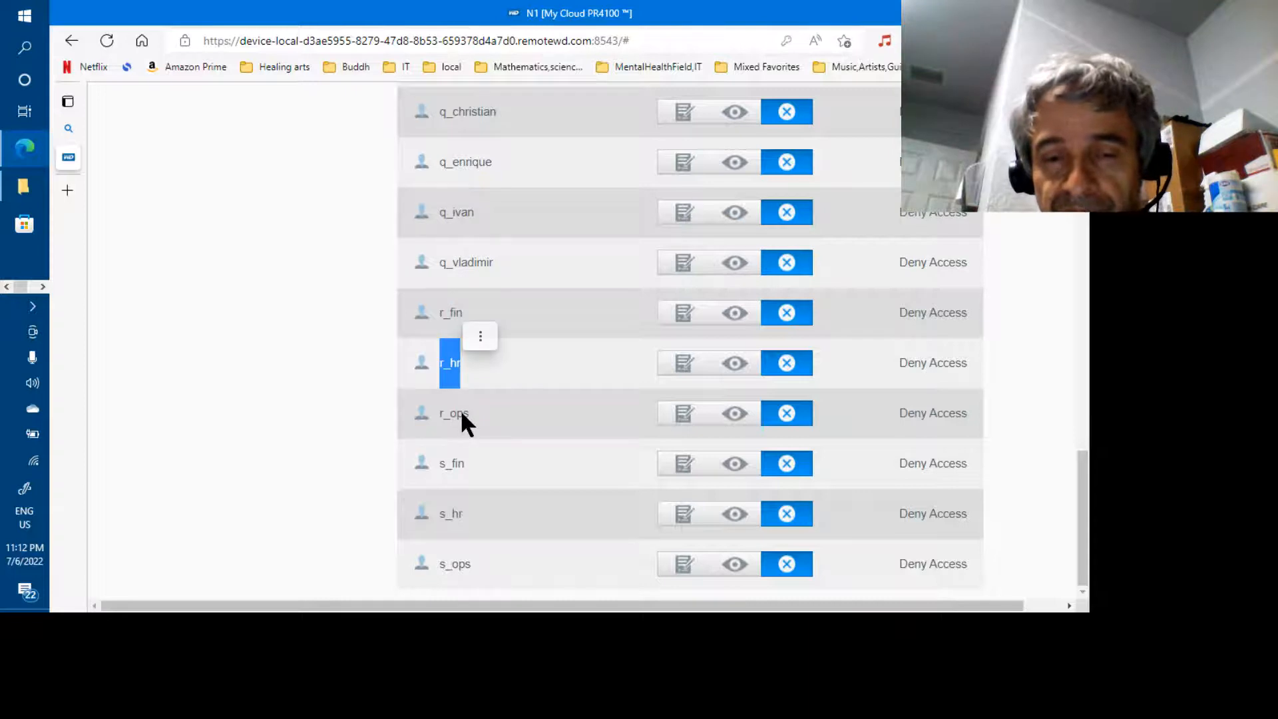
{"action": "left_click", "coordinate": [454, 459]}
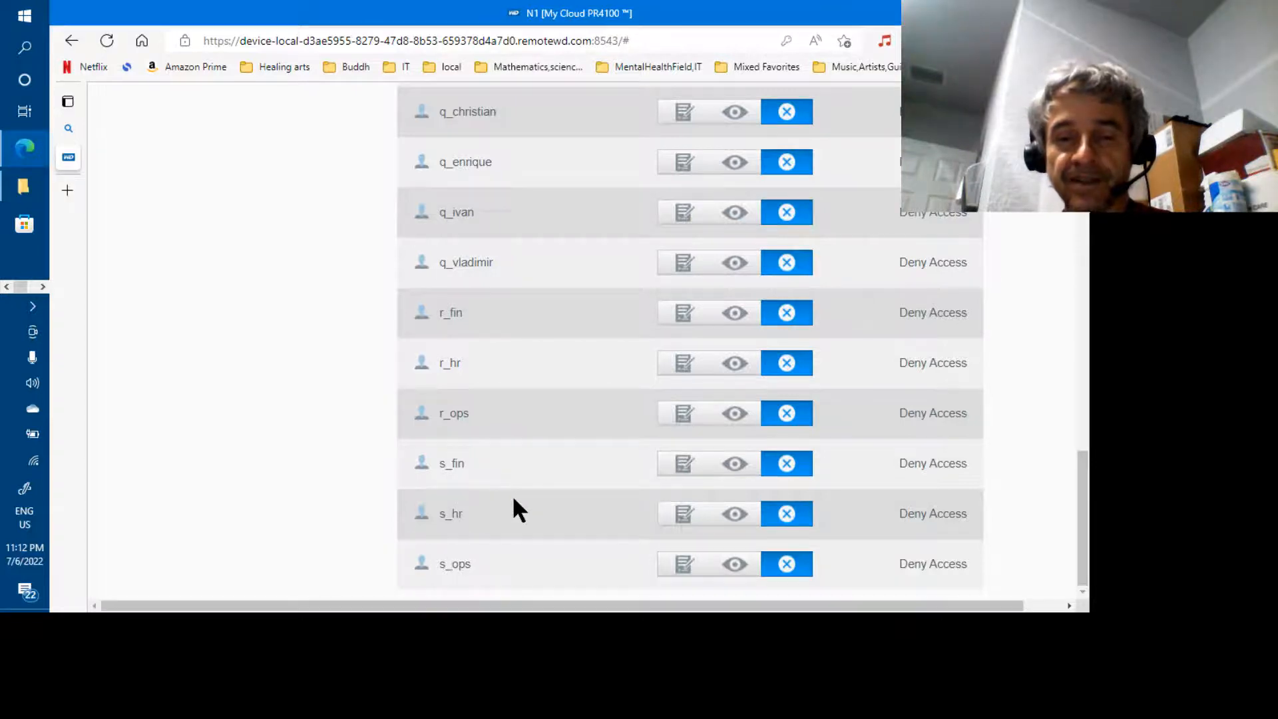
{"action": "scroll", "coordinate": [513, 499], "scroll_direction": "up", "scroll_amount": 10}
{"action": "scroll", "coordinate": [513, 499], "scroll_direction": "up", "scroll_amount": 8}
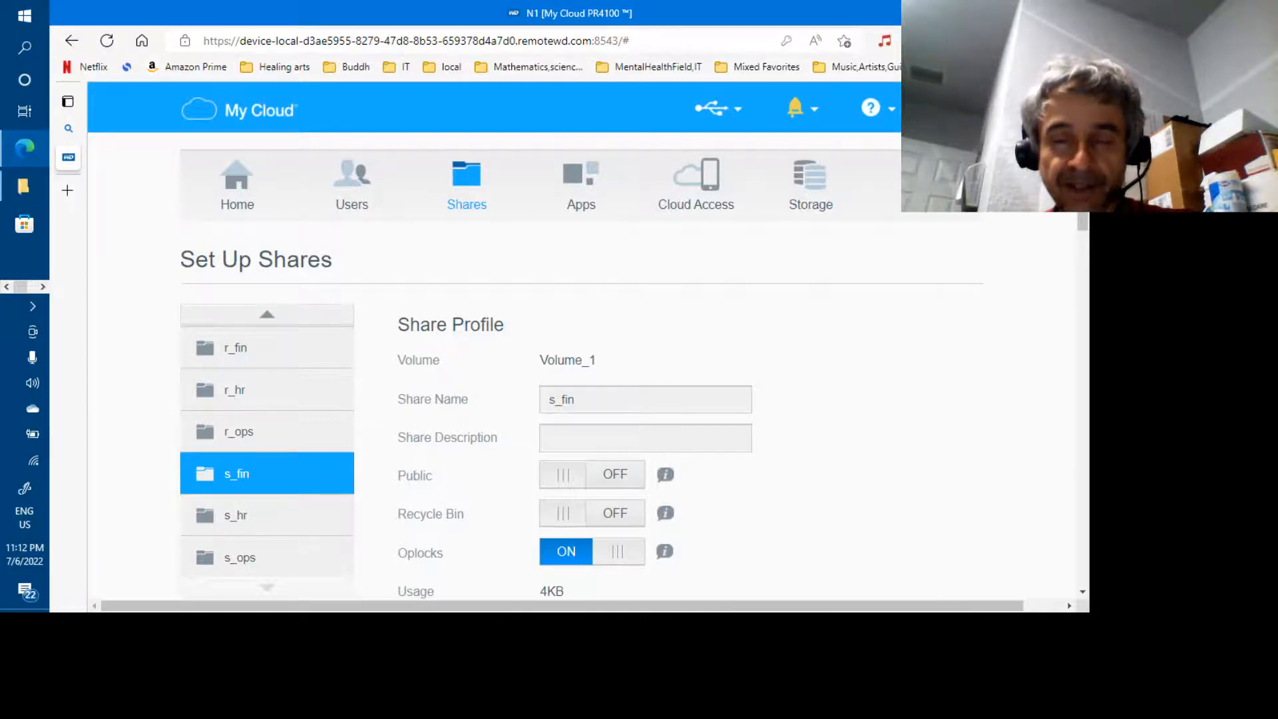
Switch to import-stage06-newNomen-20220706-alphabetized.txt in Notepad, then on toward the Excel workbook
{"action": "key", "text": "alt+Tab"}
{"action": "key", "text": "alt+Tab"}
{"action": "key", "text": "alt+Tab"}
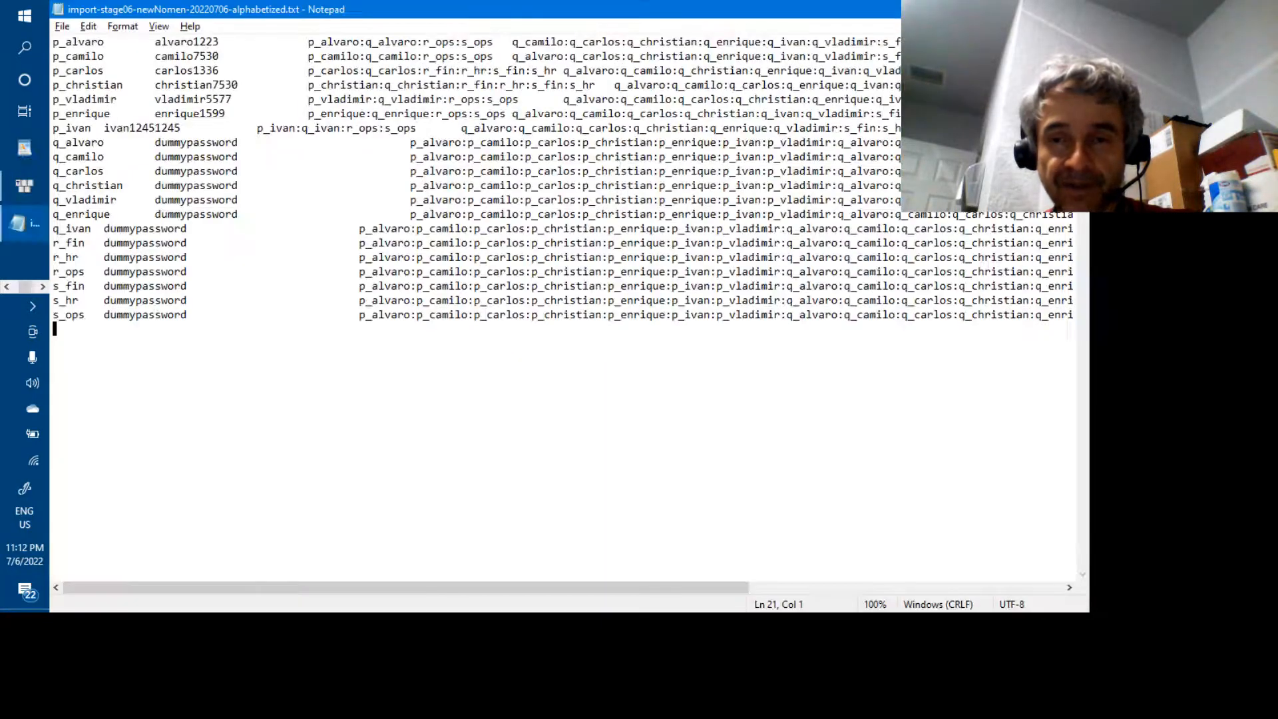
{"action": "key", "text": "alt+Tab"}
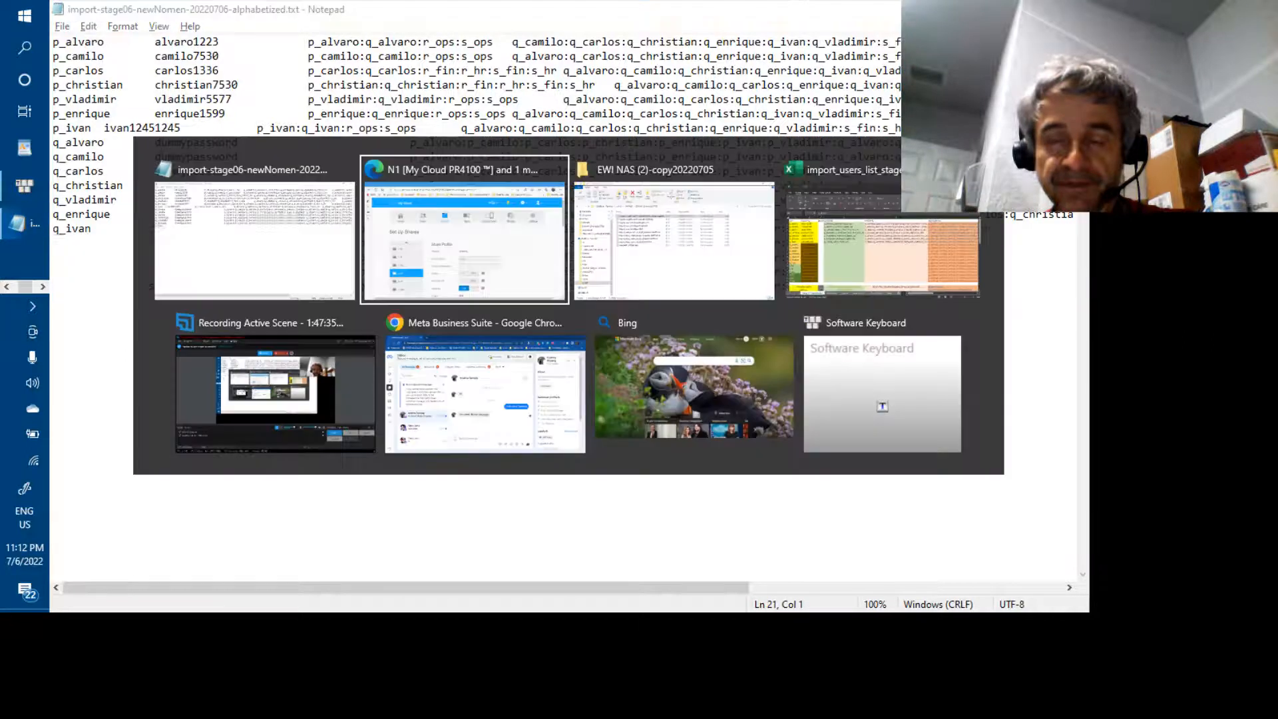
{"action": "key", "text": "alt+Tab"}
{"action": "key", "text": "alt+Tab"}
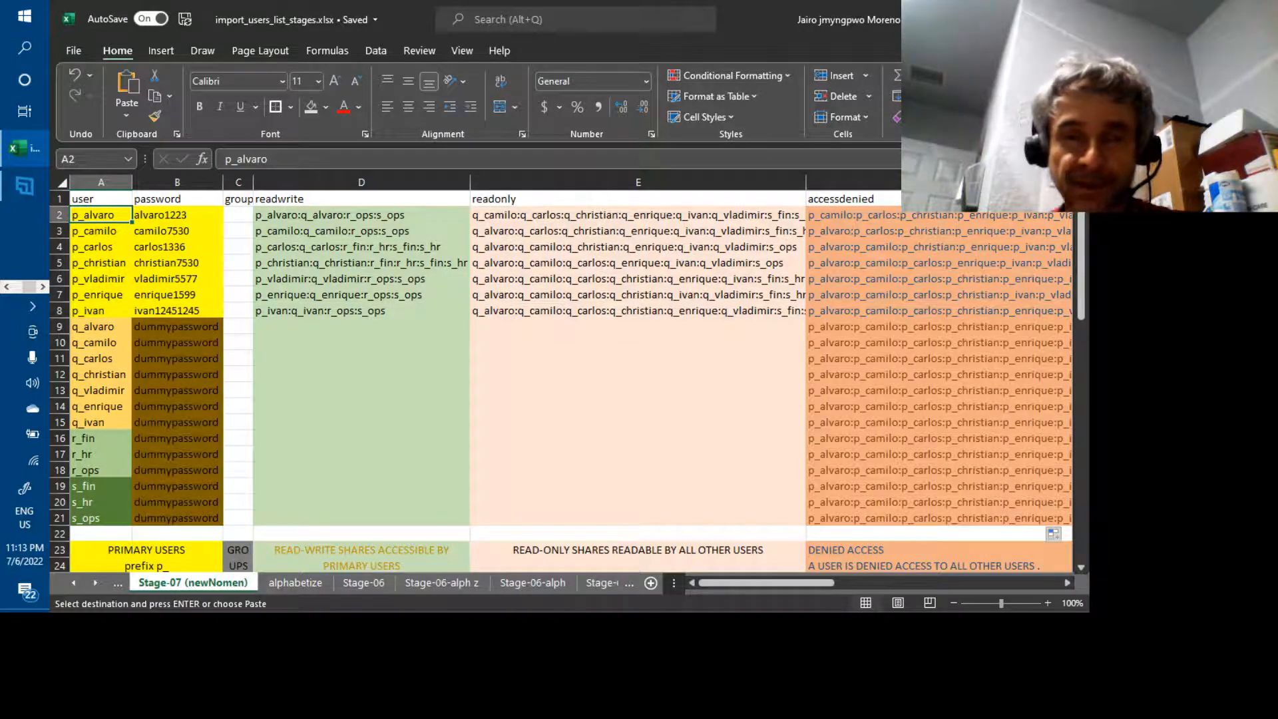
{"action": "scroll", "coordinate": [571, 373], "scroll_direction": "right", "scroll_amount": 5}
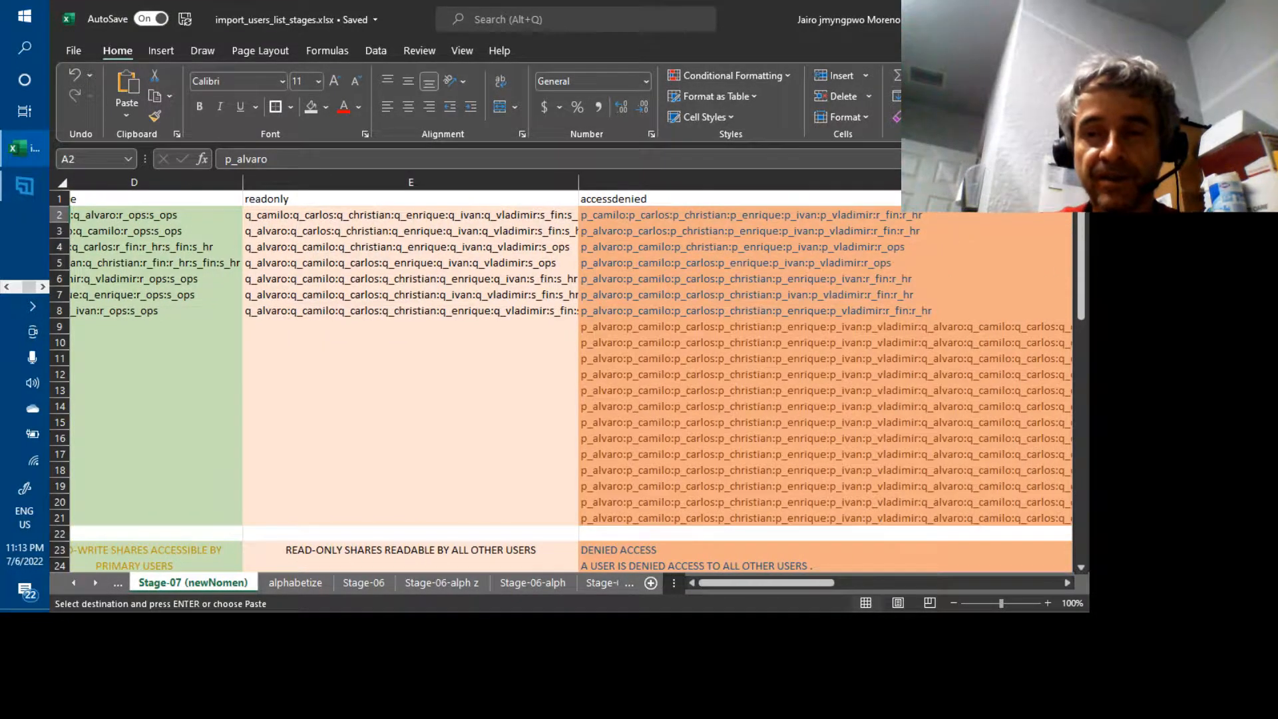
{"action": "scroll", "coordinate": [571, 373], "scroll_direction": "left", "scroll_amount": 5}
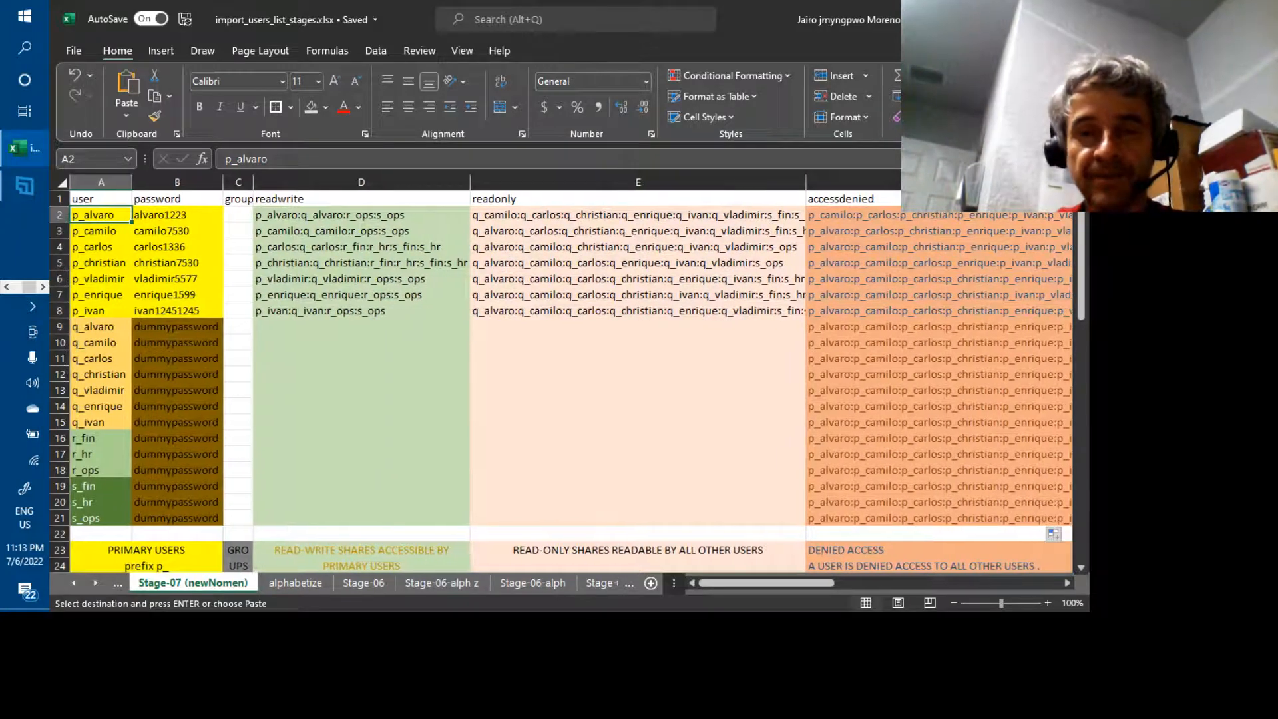
{"action": "scroll", "coordinate": [571, 373], "scroll_direction": "right", "scroll_amount": 5}
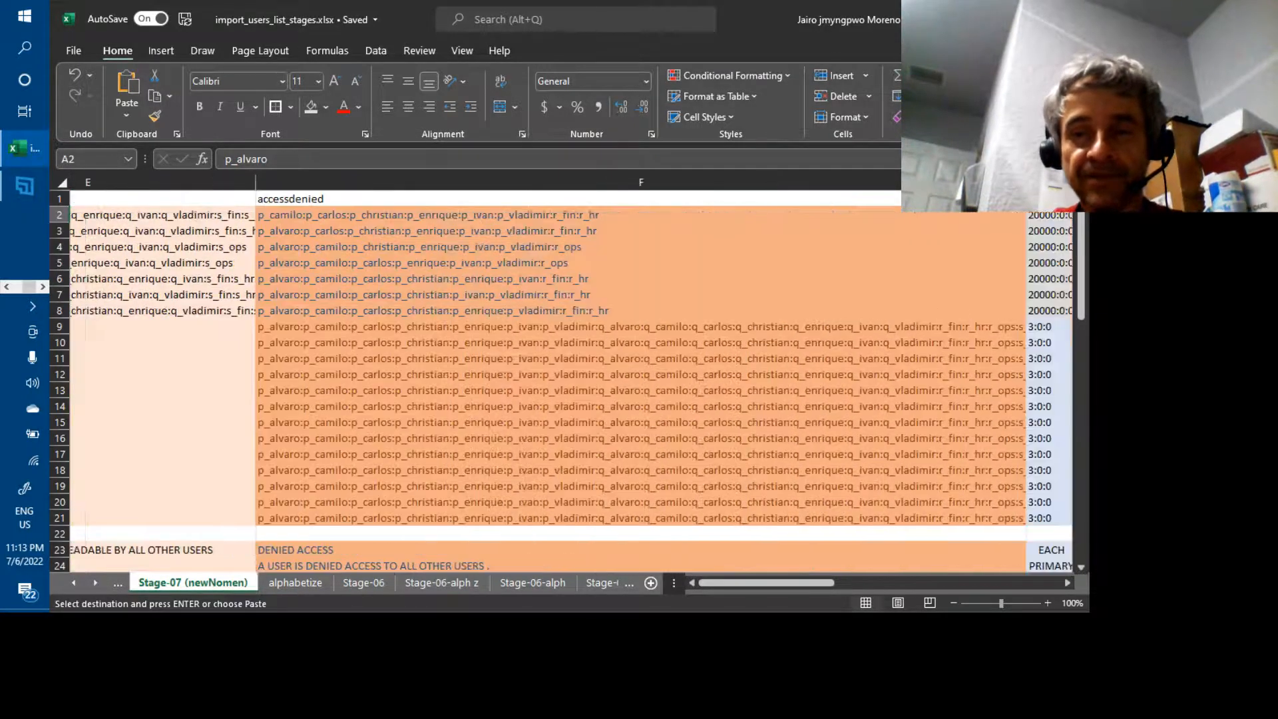
{"action": "scroll", "coordinate": [571, 372], "scroll_direction": "left", "scroll_amount": 5}
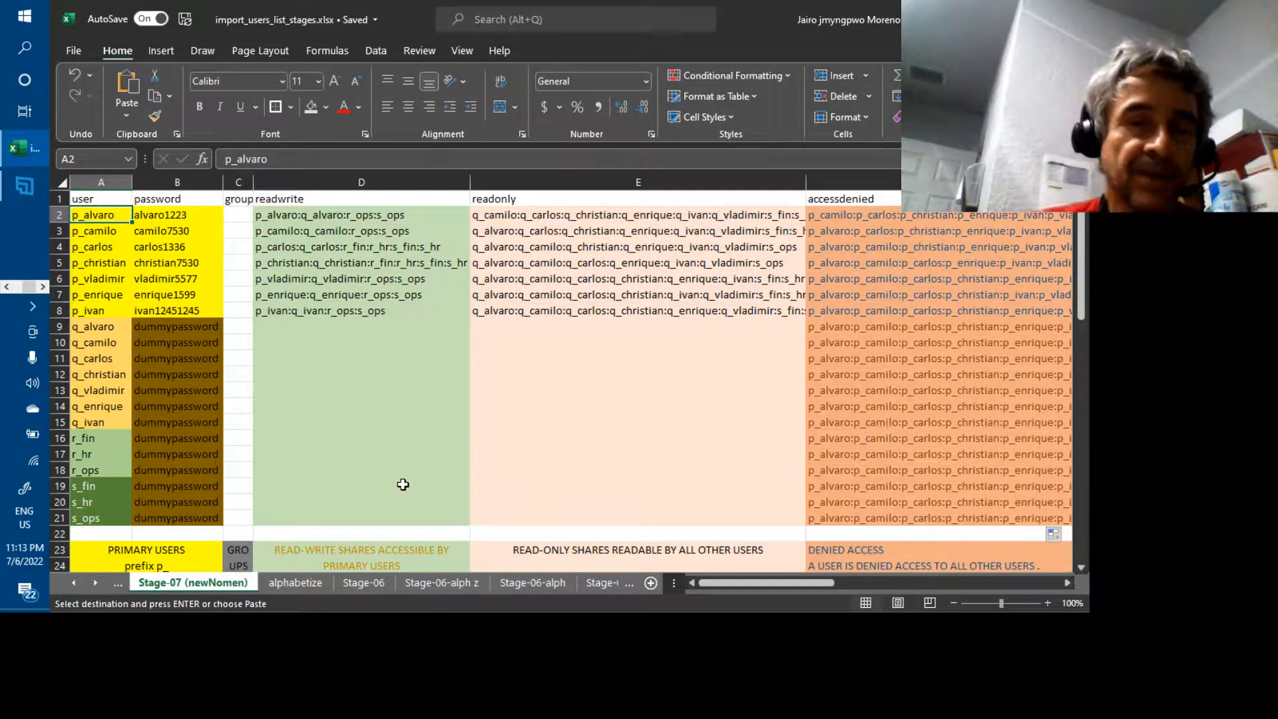
{"action": "left_click", "coordinate": [97, 311], "text": "shift"}
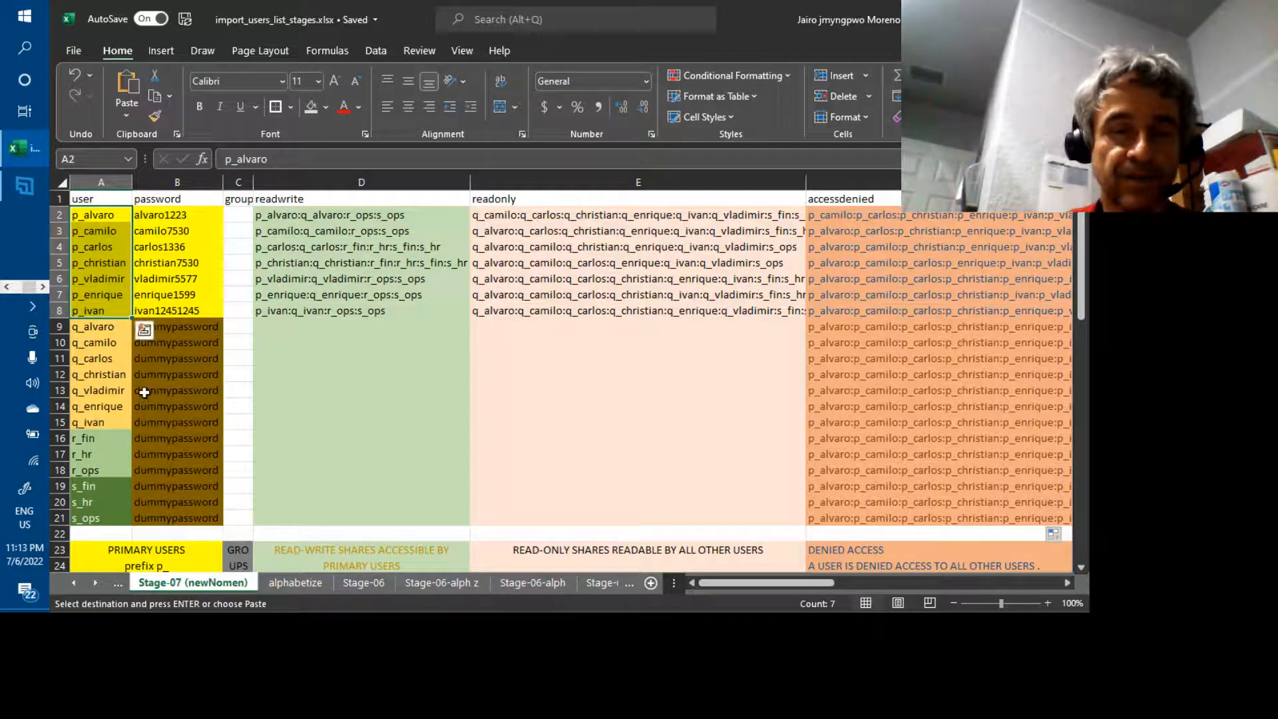
{"action": "left_click", "coordinate": [161, 220]}
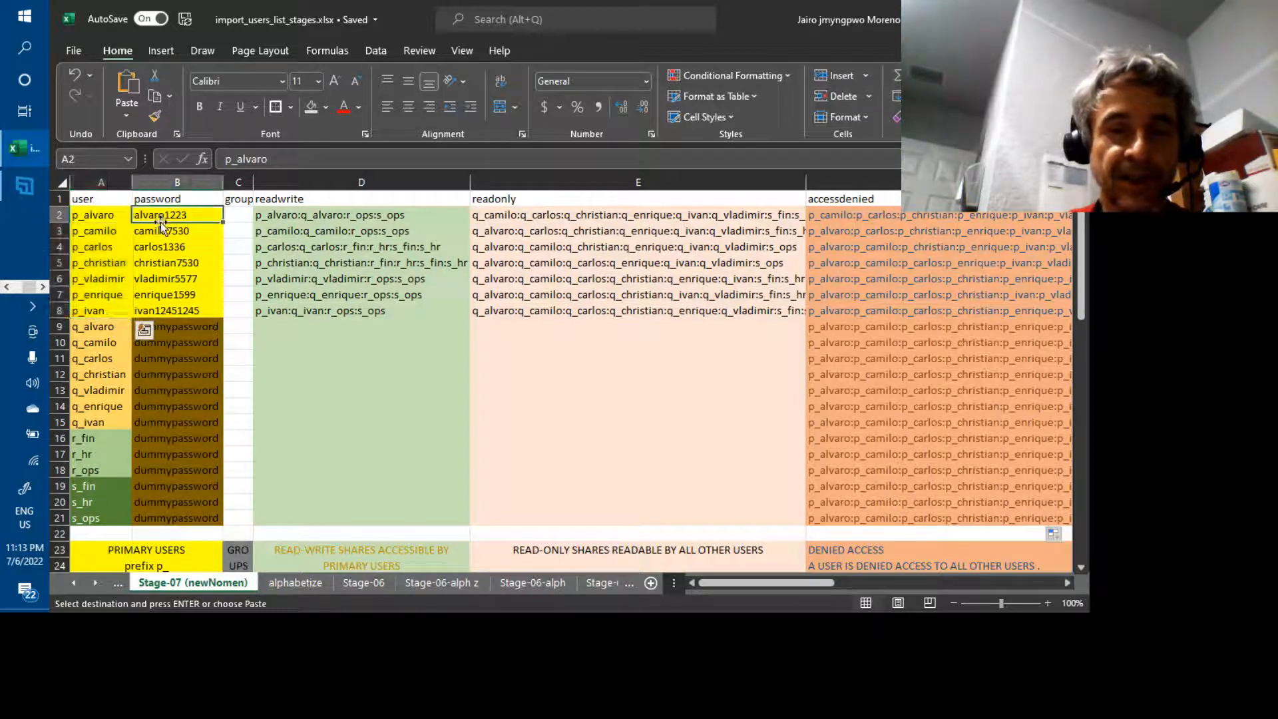
{"action": "left_click", "coordinate": [99, 327]}
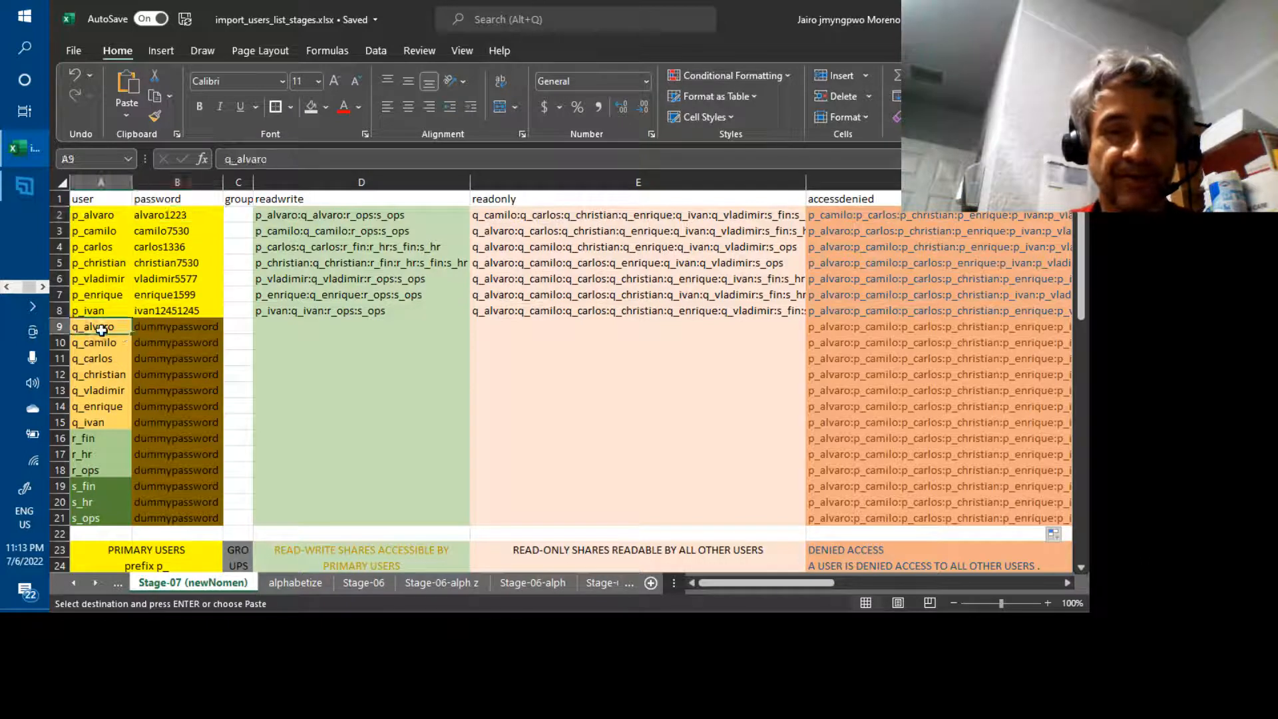
{"action": "key", "text": "Down"}
{"action": "key", "text": "Down"}
{"action": "key", "text": "Down"}
{"action": "key", "text": "Down"}
{"action": "key", "text": "Down"}
{"action": "key", "text": "Down"}
{"action": "key", "text": "Down"}
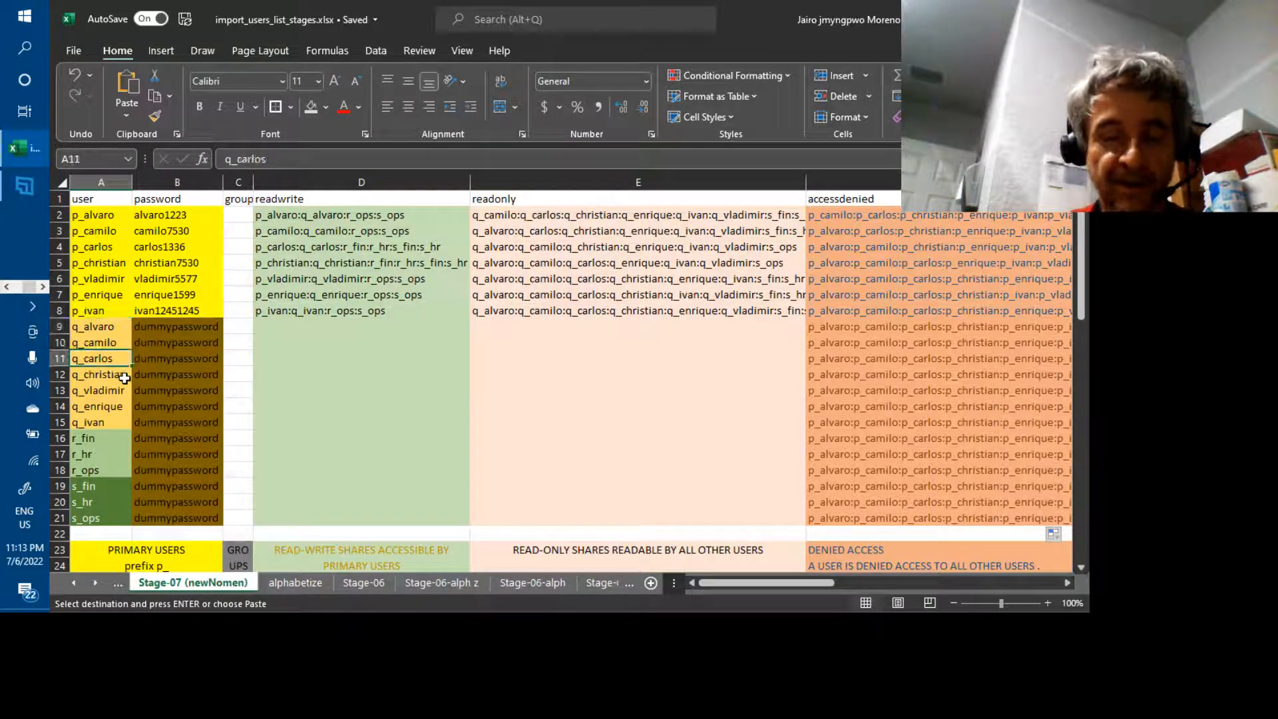
{"action": "key", "text": "Down"}
{"action": "key", "text": "Down"}
{"action": "key", "text": "Down"}
{"action": "key", "text": "Down"}
{"action": "key", "text": "Down"}
{"action": "key", "text": "Down"}
{"action": "key", "text": "Down"}
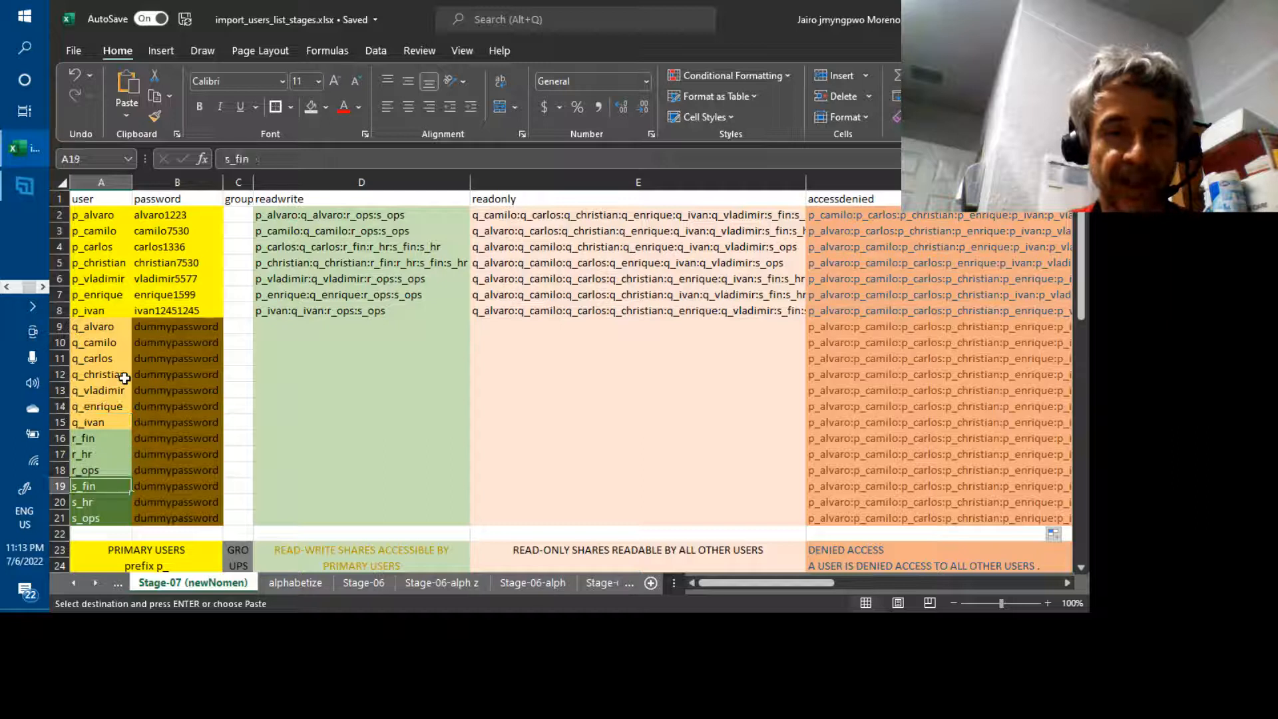
{"action": "key", "text": "Up"}
{"action": "key", "text": "Up"}
{"action": "key", "text": "Up"}
{"action": "key", "text": "Up"}
{"action": "key", "text": "Up"}
{"action": "key", "text": "Up"}
{"action": "key", "text": "Up"}
{"action": "key", "text": "Up"}
{"action": "key", "text": "Up"}
{"action": "key", "text": "Up"}
{"action": "key", "text": "Up"}
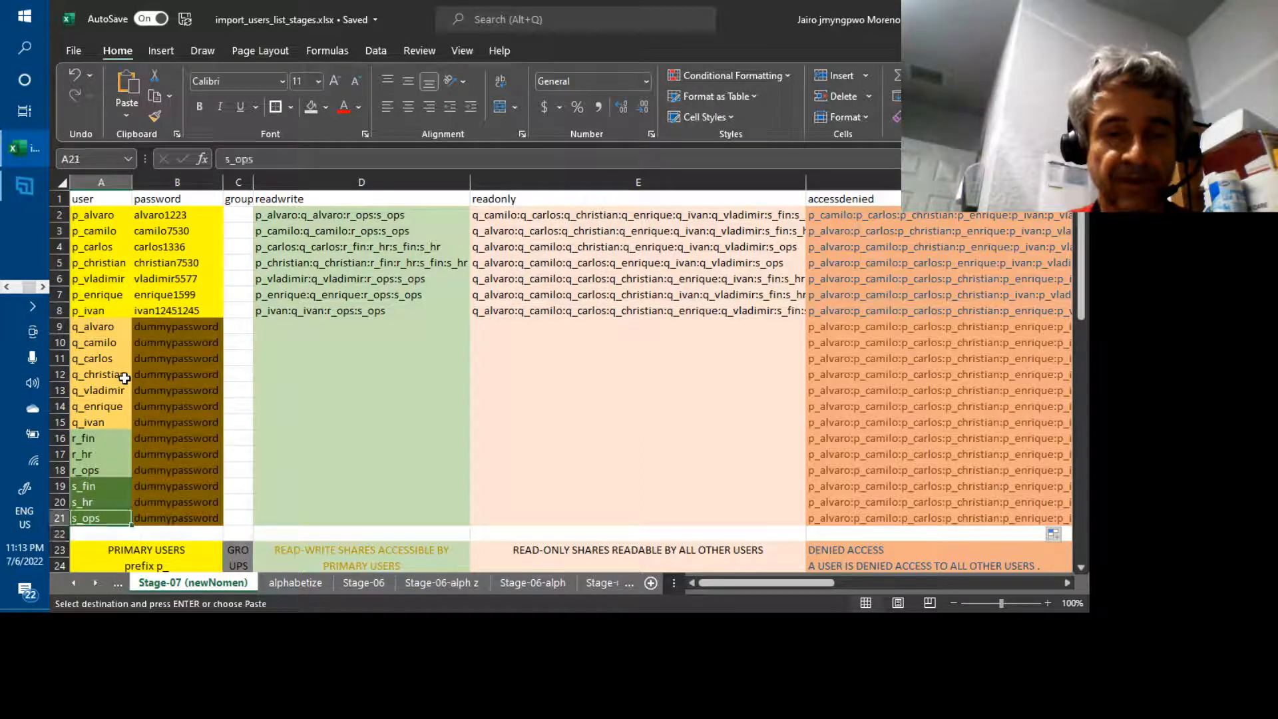
{"action": "key", "text": "Up"}
{"action": "key", "text": "Up"}
{"action": "key", "text": "Up"}
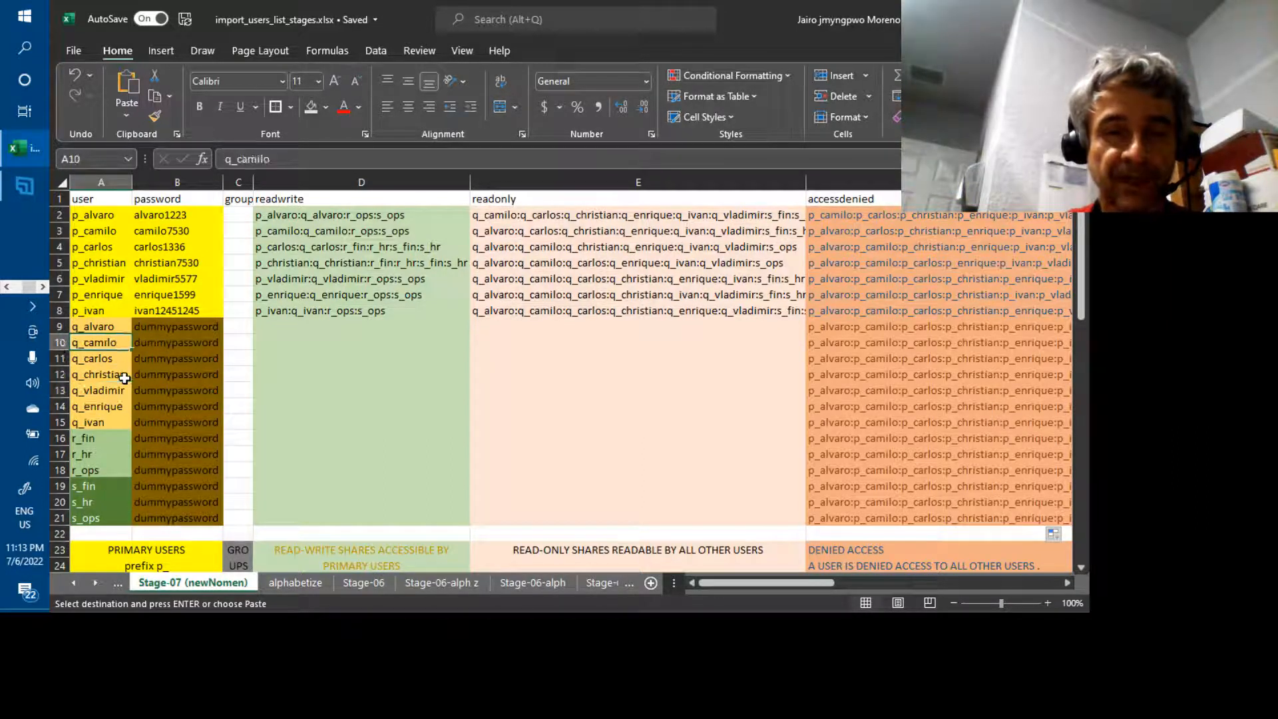
{"action": "key", "text": "Right"}
{"action": "key", "text": "Right"}
{"action": "key", "text": "Right"}
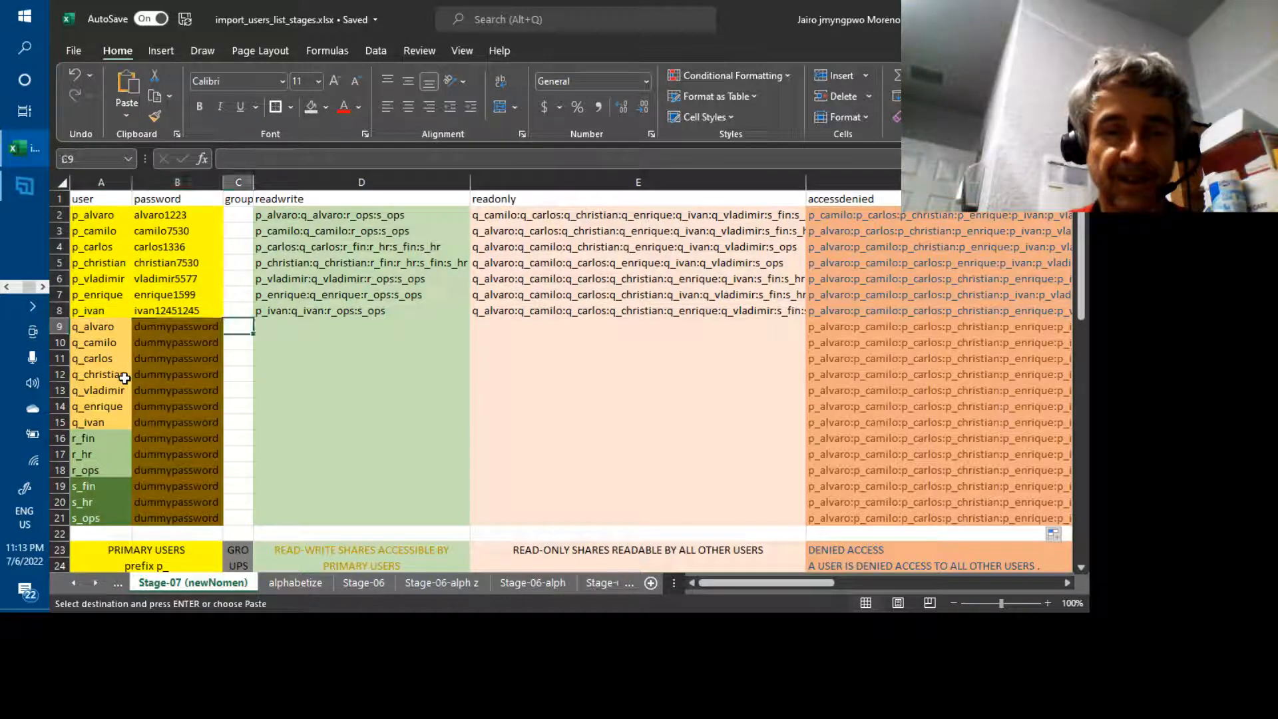
{"action": "key", "text": "Right"}
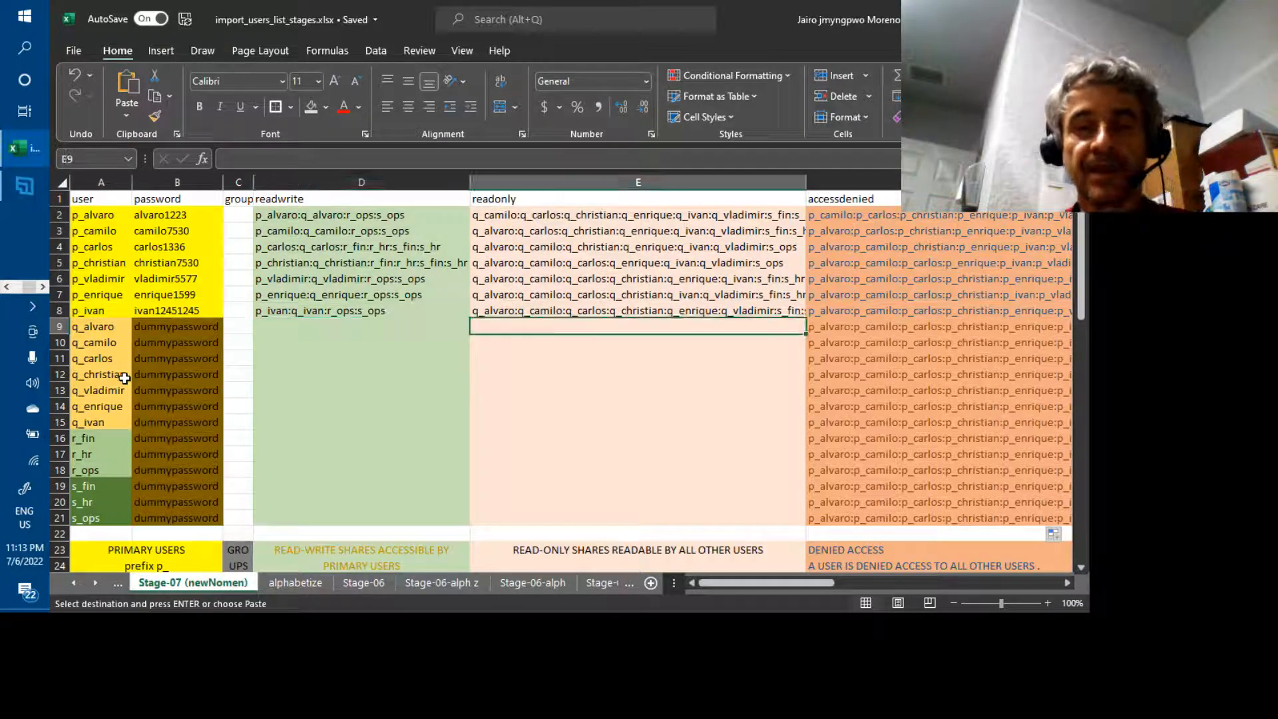
{"action": "key", "text": "Right"}
{"action": "key", "text": "Down"}
{"action": "key", "text": "Down"}
{"action": "key", "text": "Down"}
{"action": "key", "text": "Down"}
{"action": "key", "text": "Down"}
{"action": "key", "text": "Down"}
{"action": "key", "text": "Down"}
{"action": "key", "text": "Down"}
{"action": "key", "text": "Down"}
{"action": "key", "text": "Down"}
{"action": "key", "text": "Down"}
{"action": "key", "text": "Down"}
{"action": "key", "text": "Right"}
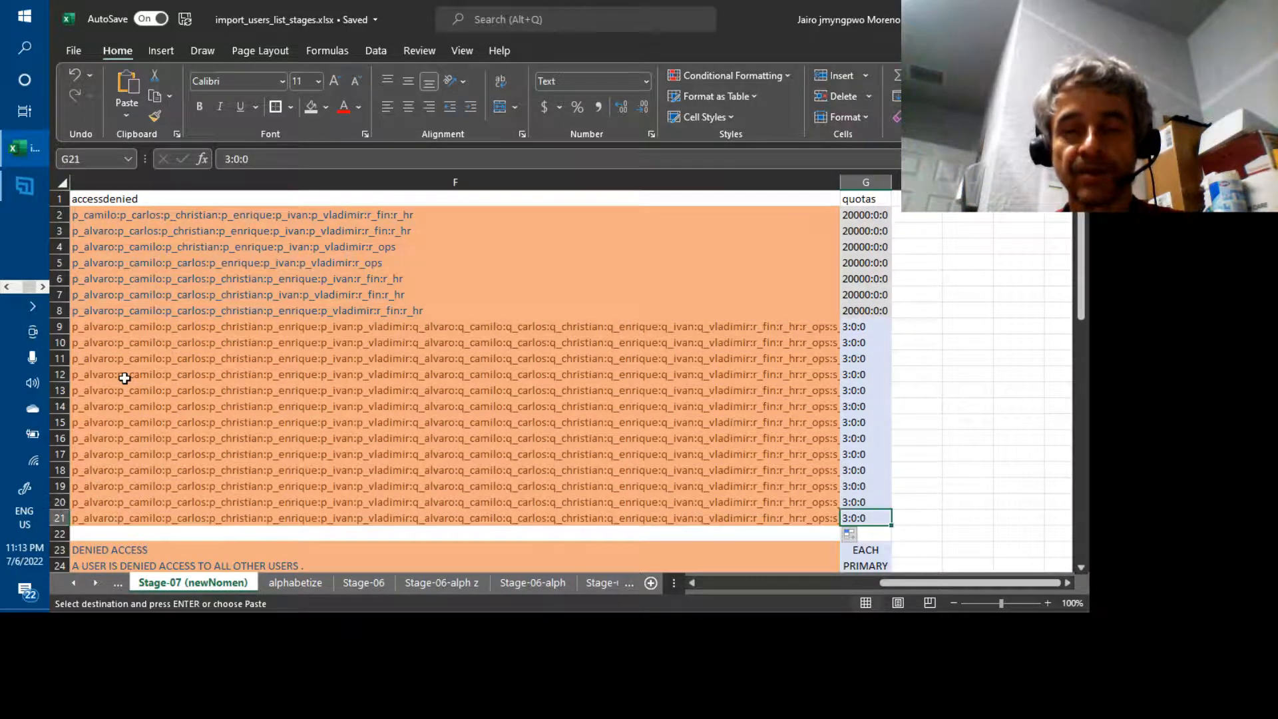
{"action": "key", "text": "Up"}
{"action": "key", "text": "Up"}
{"action": "key", "text": "Up"}
{"action": "key", "text": "Up"}
{"action": "key", "text": "Up"}
{"action": "key", "text": "Up"}
{"action": "key", "text": "Up"}
{"action": "key", "text": "Up"}
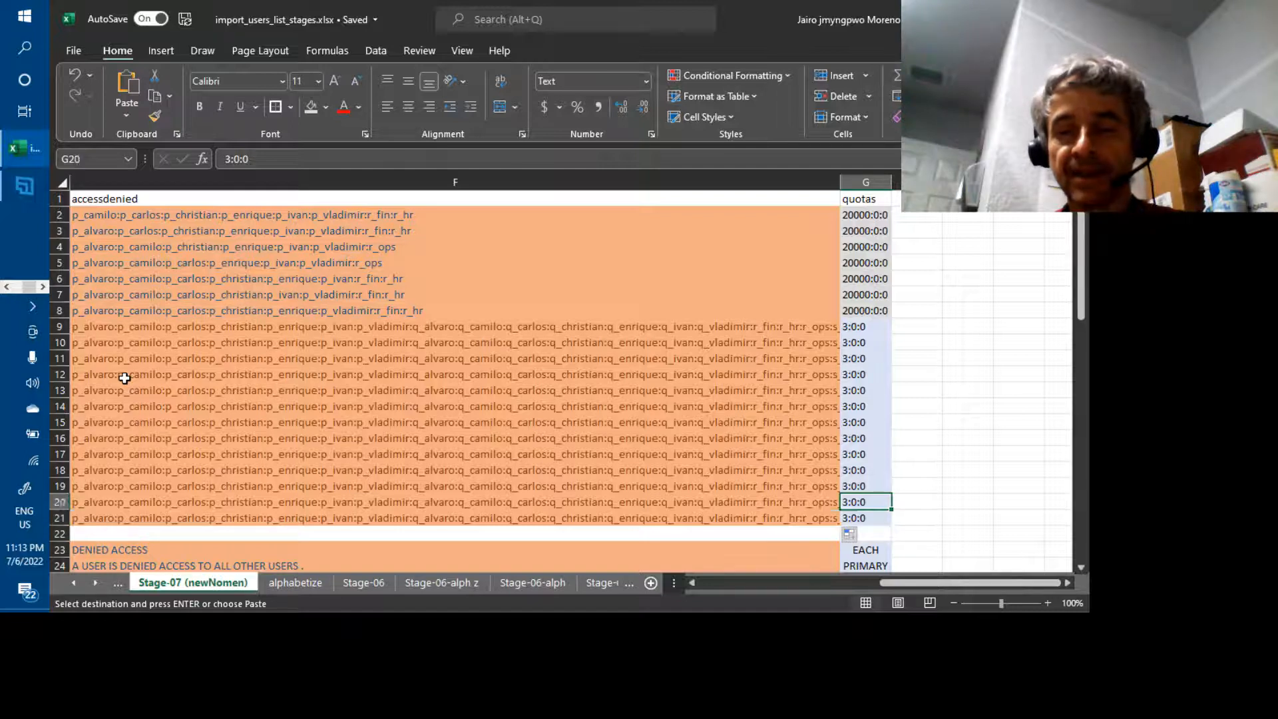
{"action": "key", "text": "Up"}
{"action": "key", "text": "Up"}
{"action": "key", "text": "Up"}
{"action": "key", "text": "Up"}
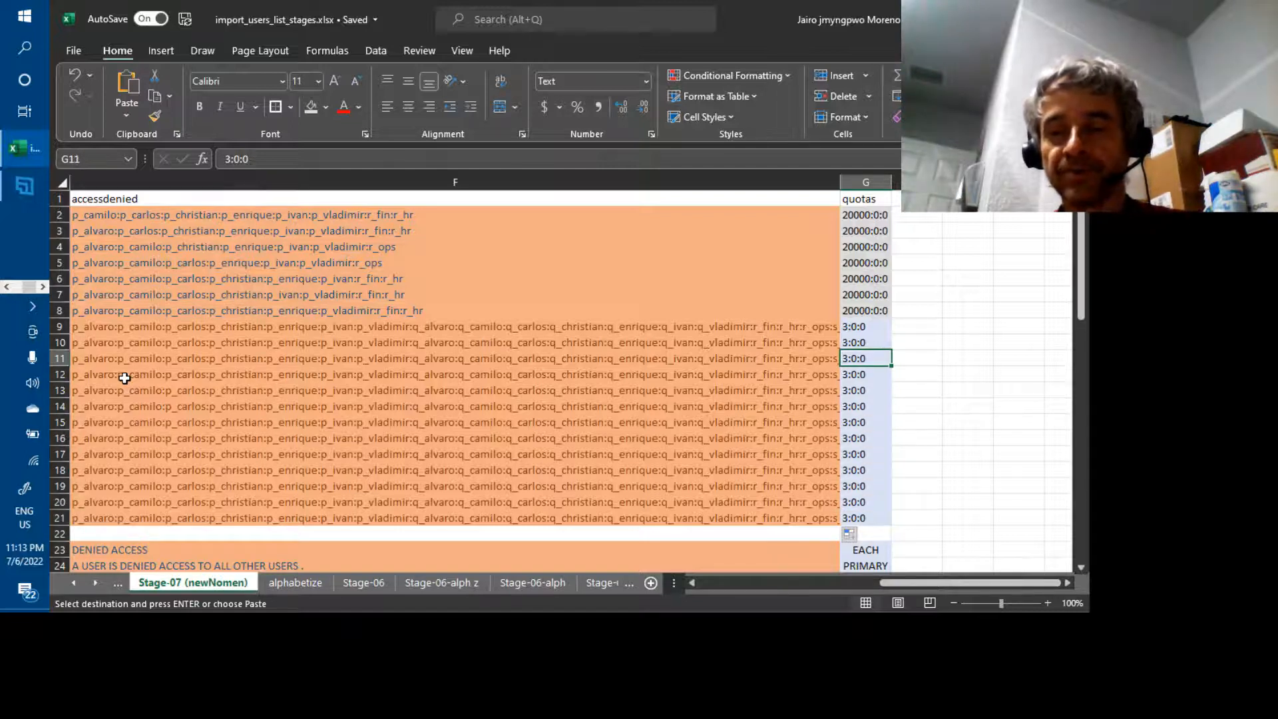
{"action": "key", "text": "Down"}
{"action": "key", "text": "Down"}
{"action": "key", "text": "Down"}
{"action": "key", "text": "Down"}
{"action": "key", "text": "Down"}
{"action": "key", "text": "Down"}
{"action": "key", "text": "Up"}
{"action": "key", "text": "Up"}
{"action": "key", "text": "Up"}
{"action": "key", "text": "Up"}
{"action": "key", "text": "Up"}
{"action": "key", "text": "Up"}
{"action": "key", "text": "Up"}
{"action": "key", "text": "Up"}
{"action": "key", "text": "Up"}
{"action": "key", "text": "Up"}
{"action": "key", "text": "Up"}
{"action": "key", "text": "Up"}
{"action": "key", "text": "Up"}
{"action": "key", "text": "Down"}
{"action": "key", "text": "Down"}
{"action": "key", "text": "Down"}
{"action": "key", "text": "Down"}
{"action": "key", "text": "Down"}
{"action": "key", "text": "Down"}
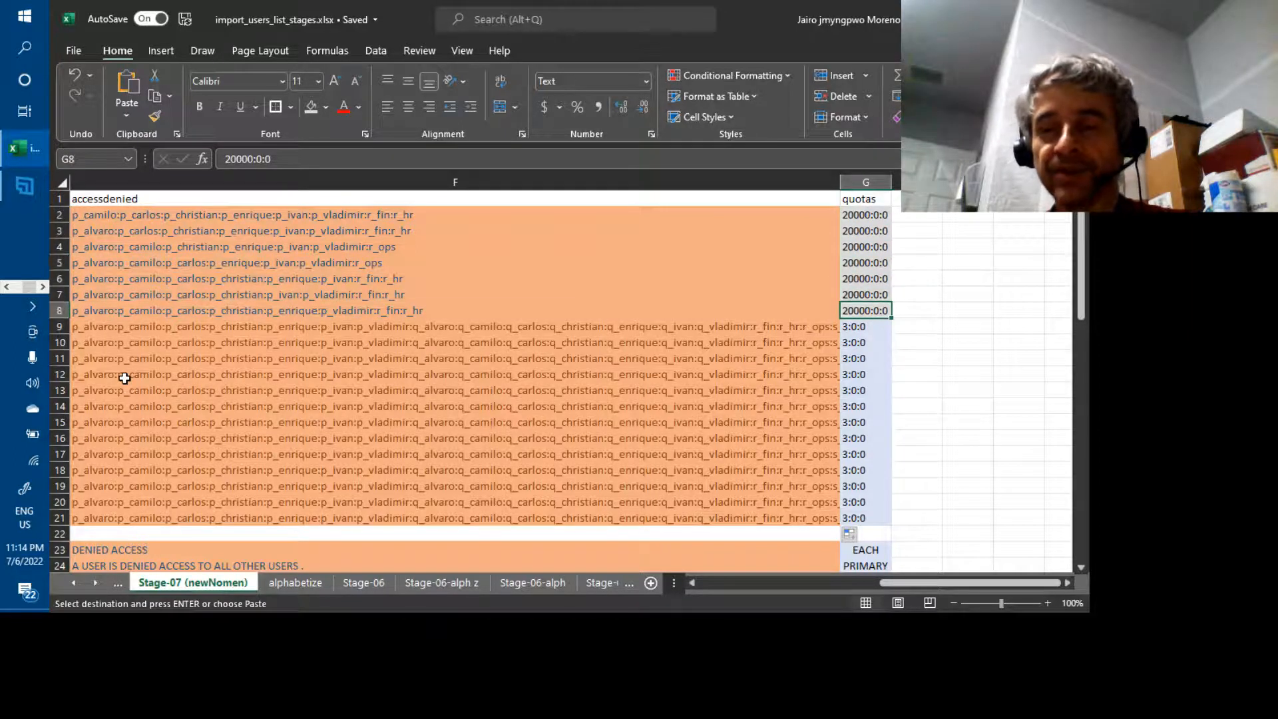
{"action": "key", "text": "Left"}
{"action": "key", "text": "Home"}
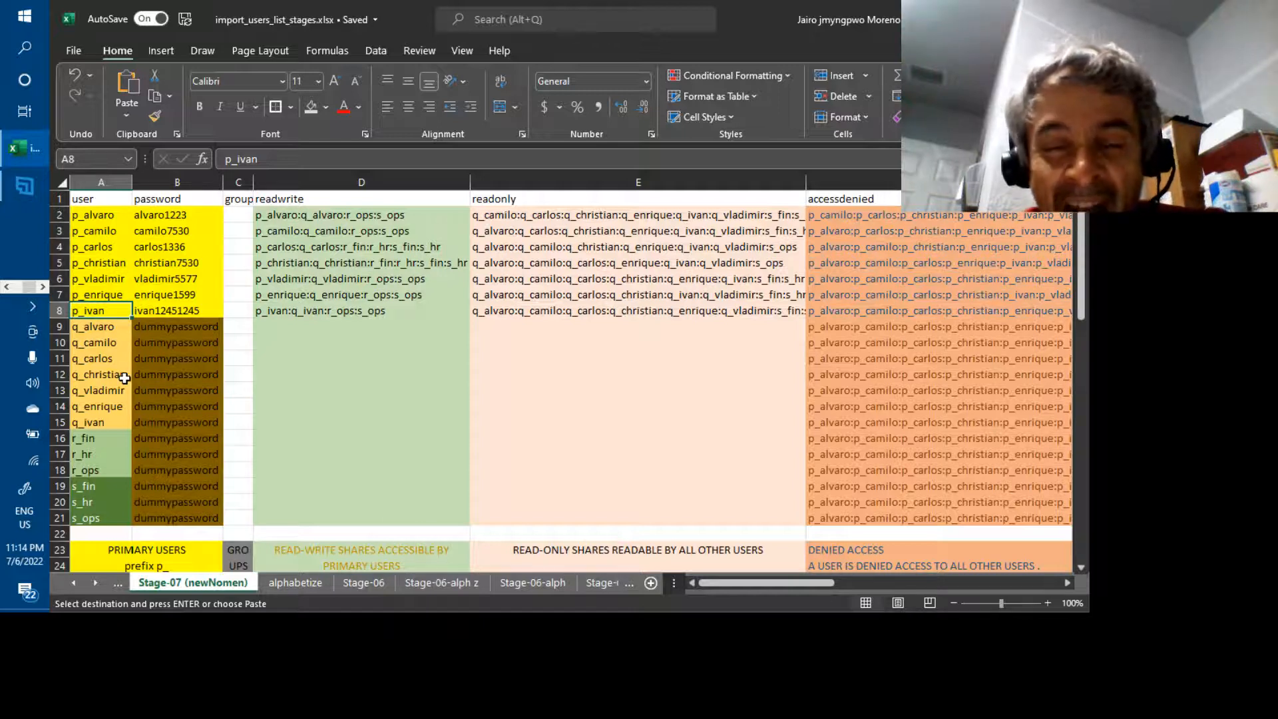
Select the user table A2:G21, from the user column through quotas, for copying
{"action": "left_click", "coordinate": [85, 215]}
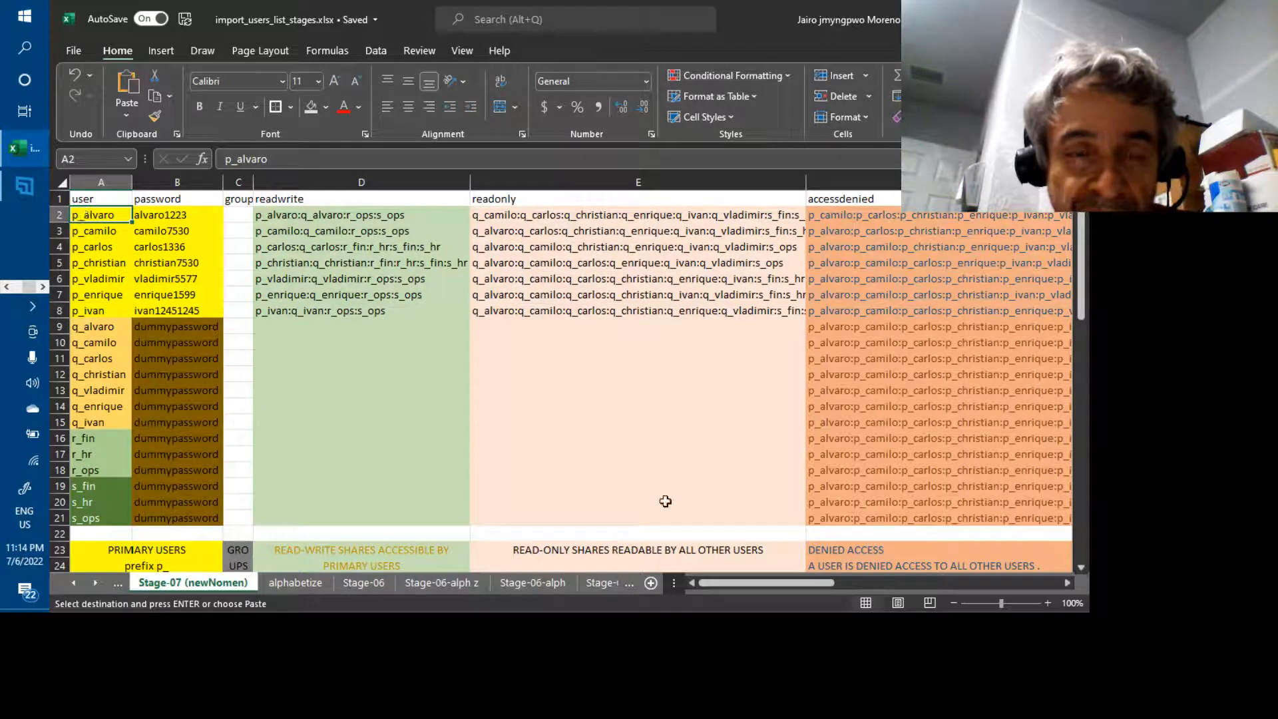
{"action": "left_click", "coordinate": [895, 583]}
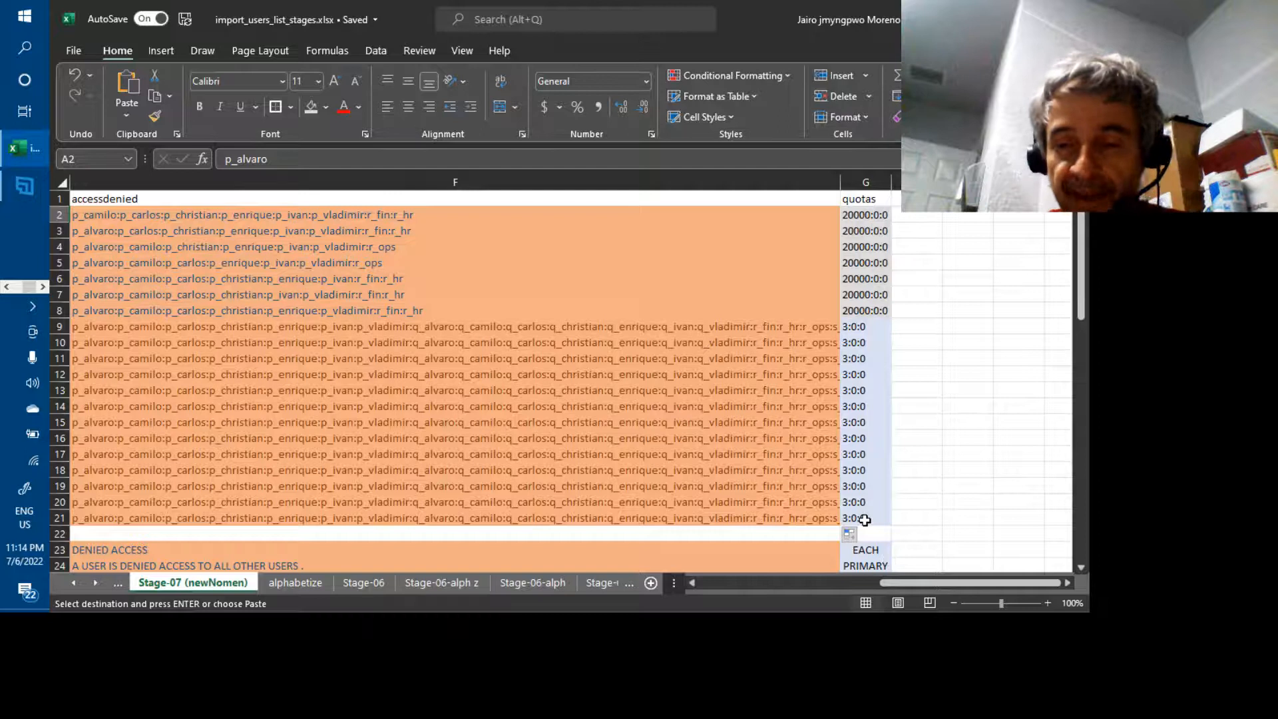
{"action": "left_click", "coordinate": [865, 520], "text": "shift"}
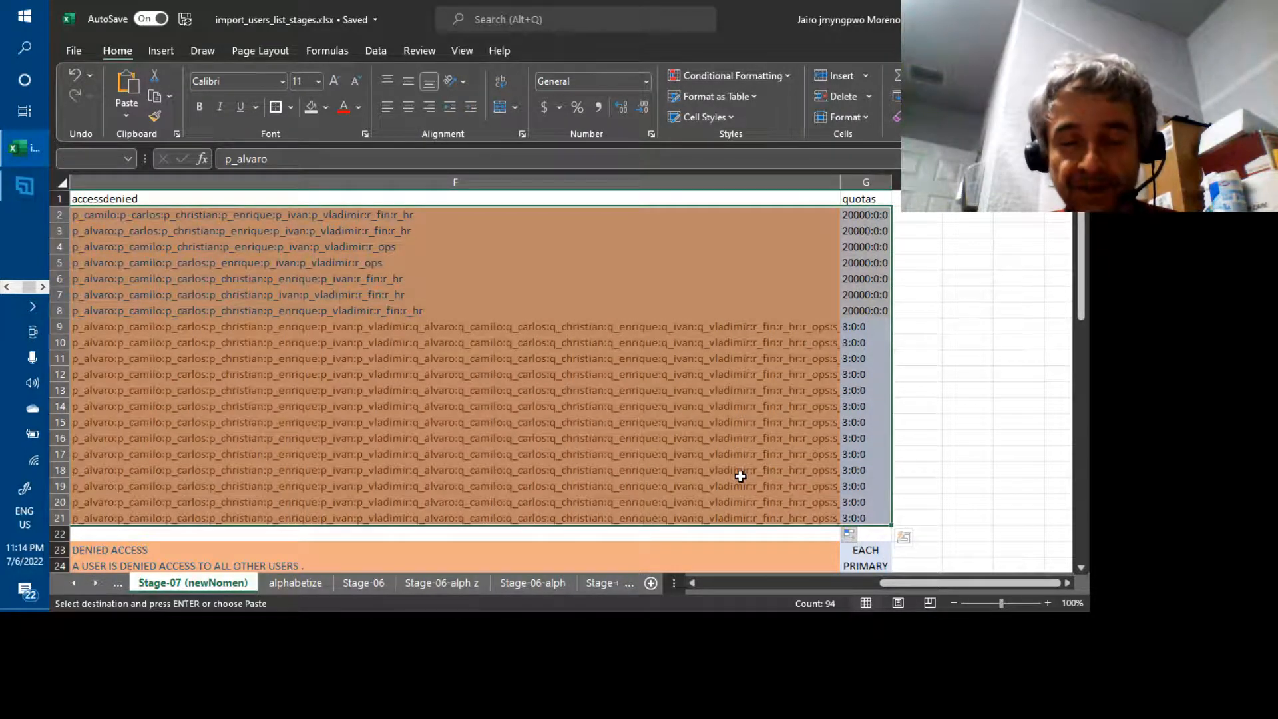
{"action": "key", "text": "ctrl+q"}
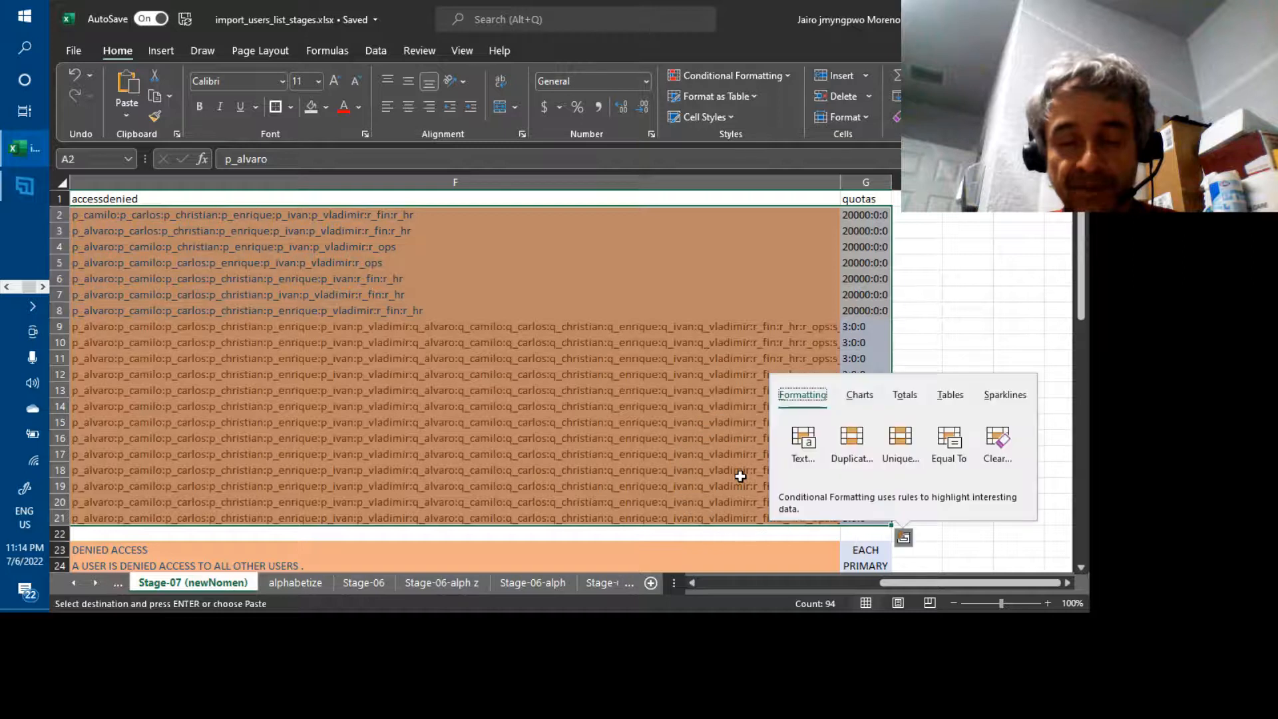
{"action": "left_click", "coordinate": [939, 354]}
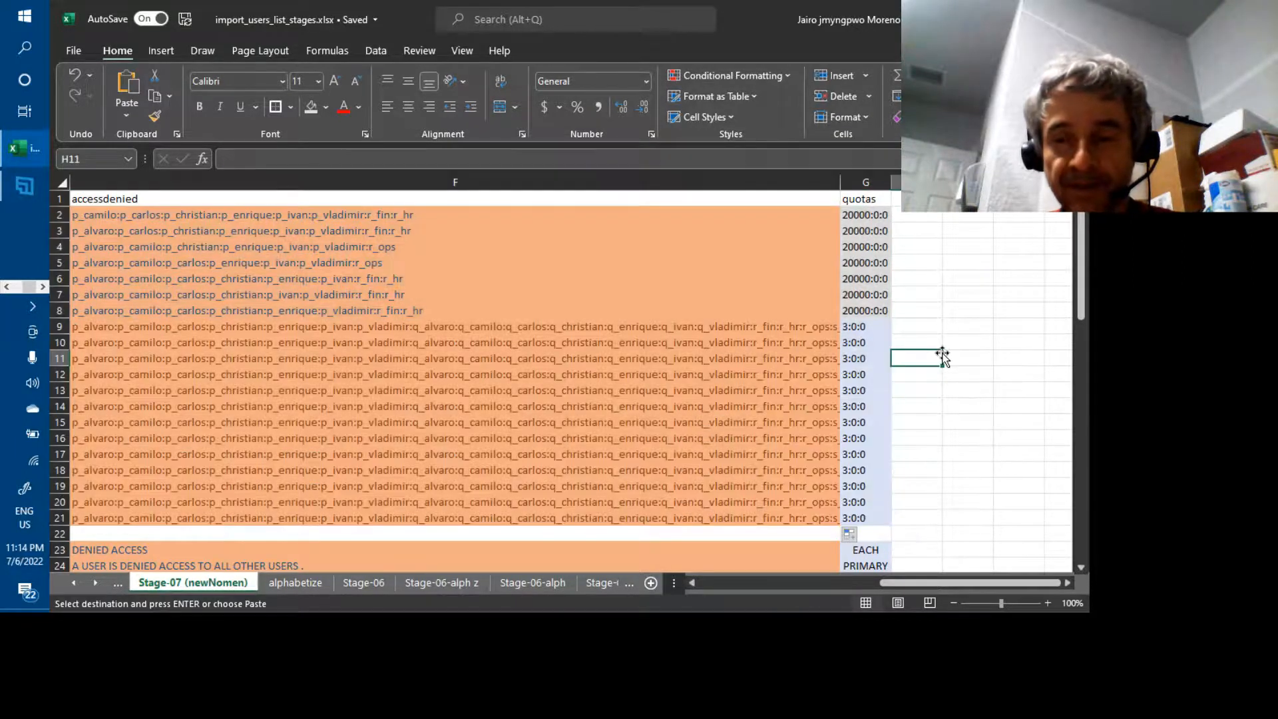
{"action": "left_click", "coordinate": [869, 517]}
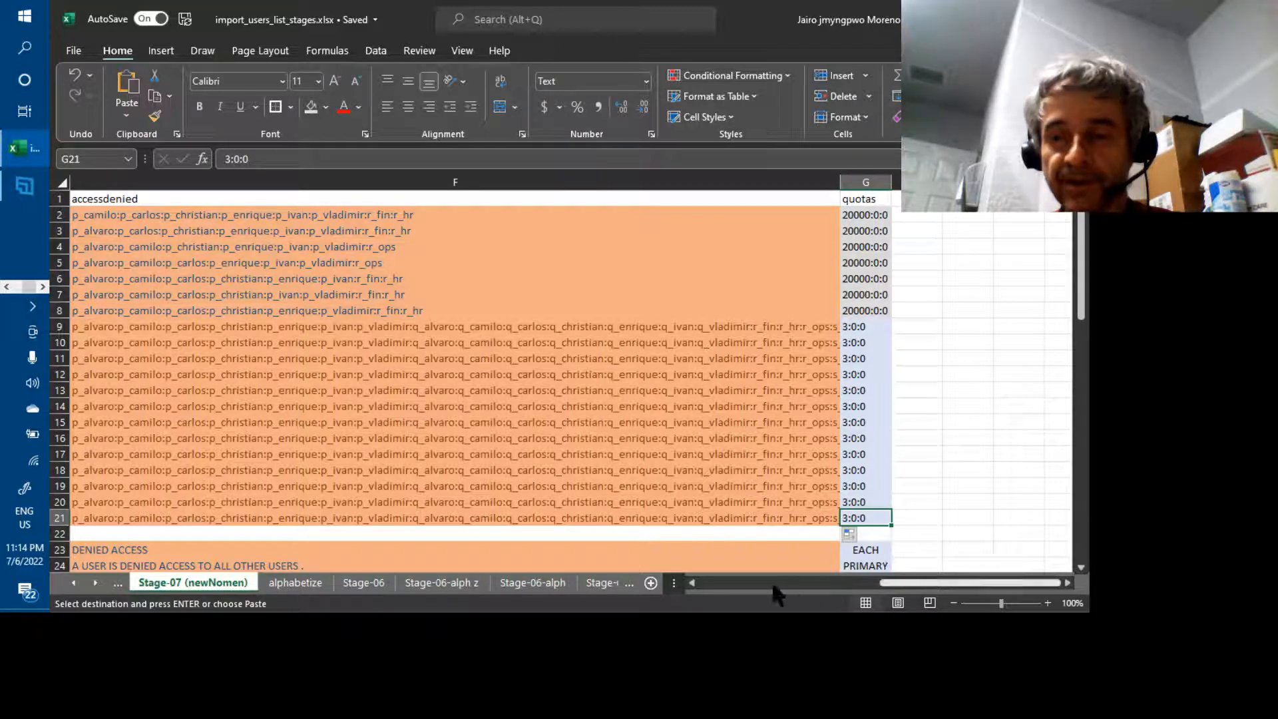
{"action": "left_click", "coordinate": [717, 577]}
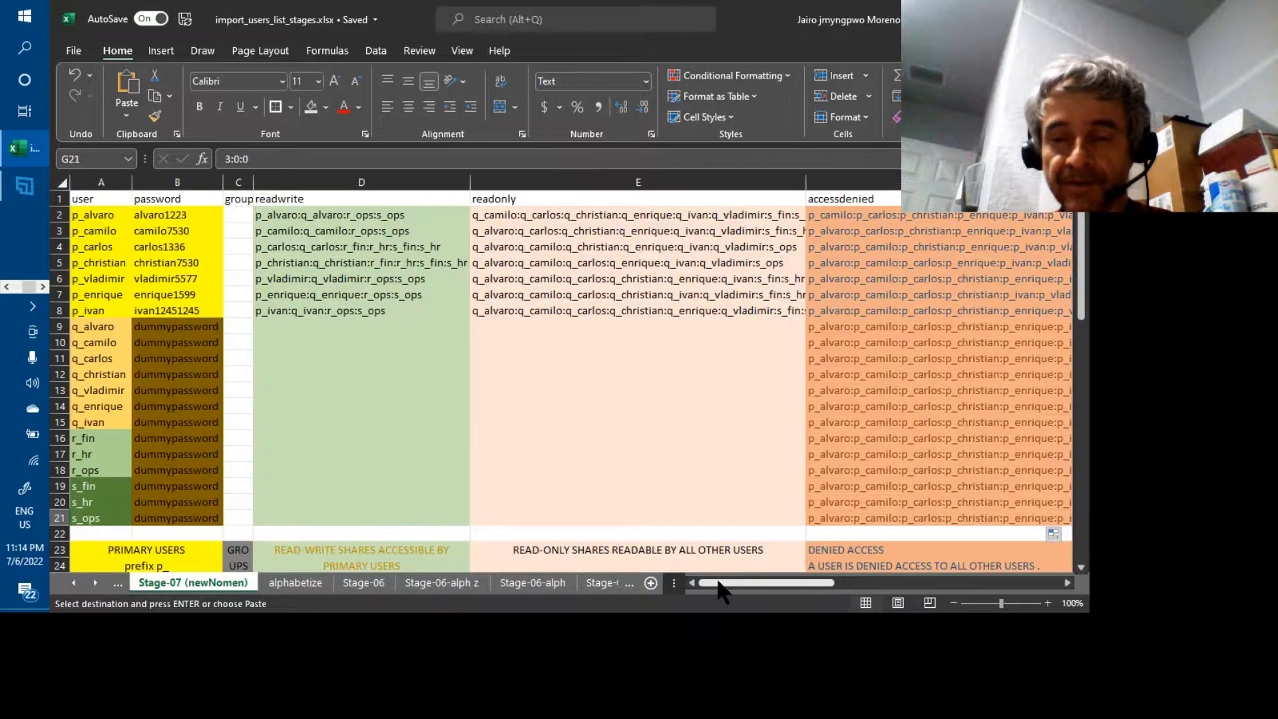
{"action": "left_click", "coordinate": [109, 219], "text": "shift"}
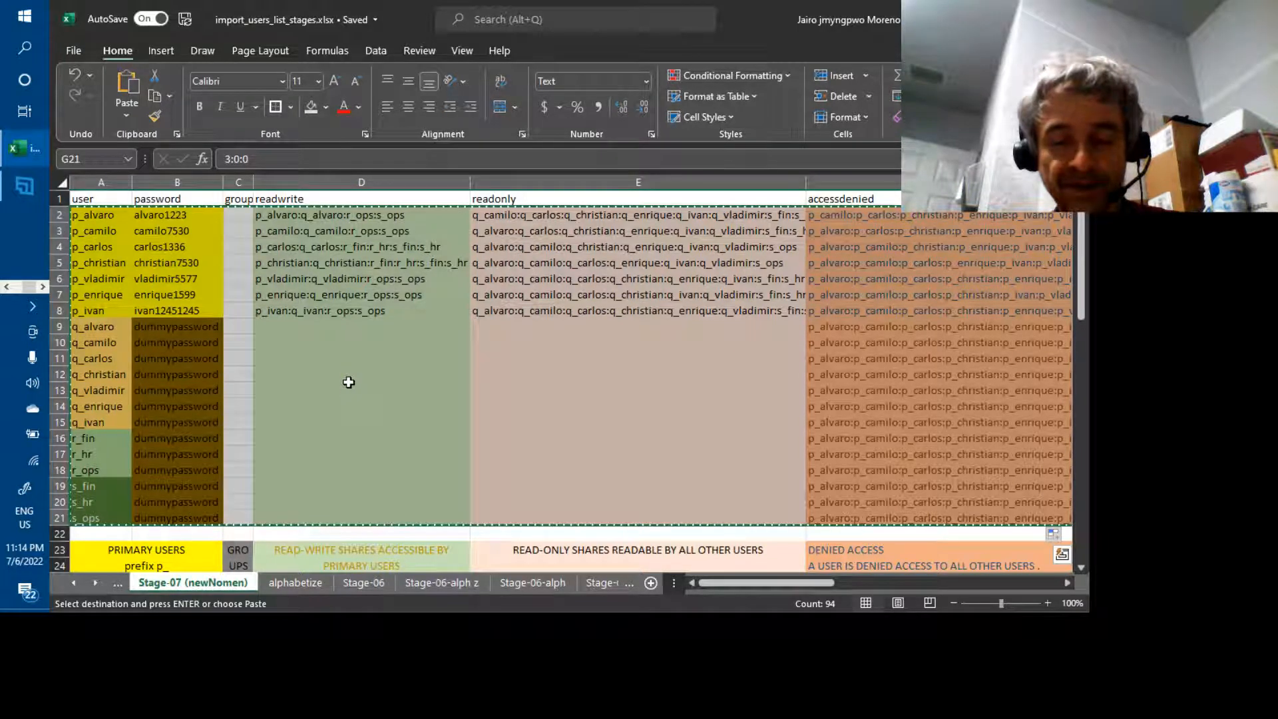
Launch Notepad, paste the Stage-07 user rows as tab-delimited text, and move the window to the top
{"action": "left_click", "coordinate": [28, 55]}
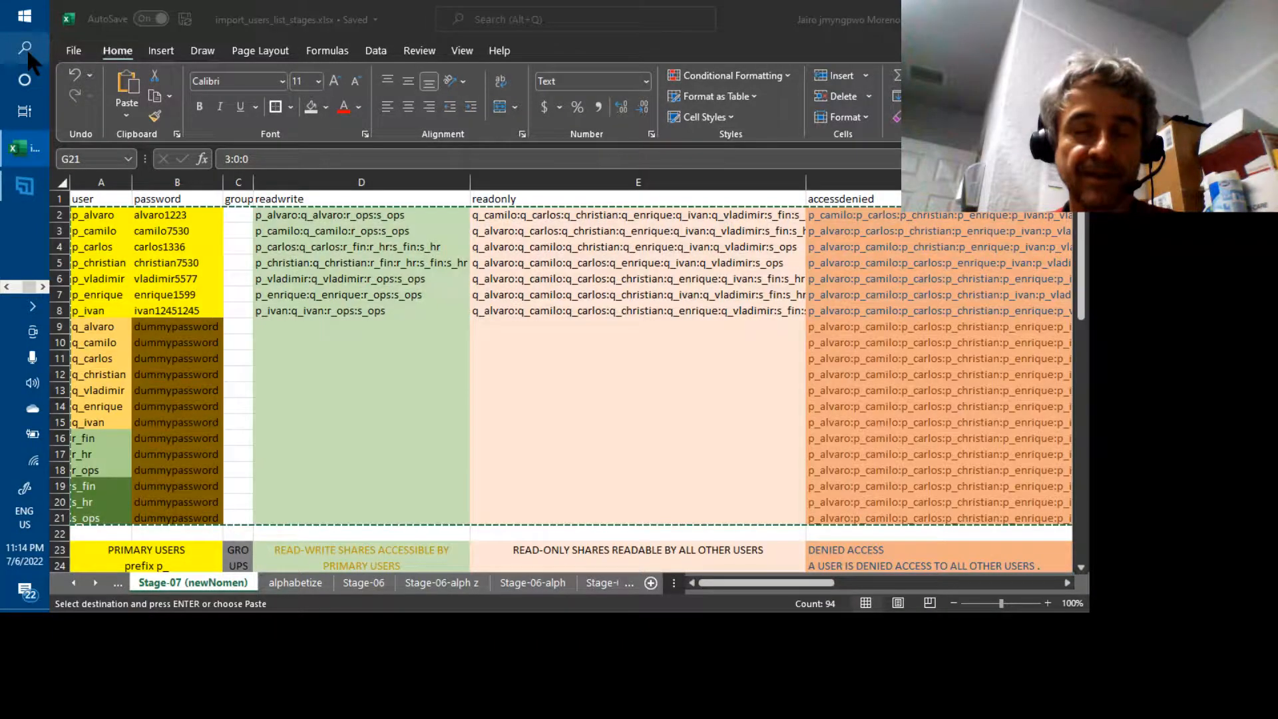
{"action": "type", "text": "notepad"}
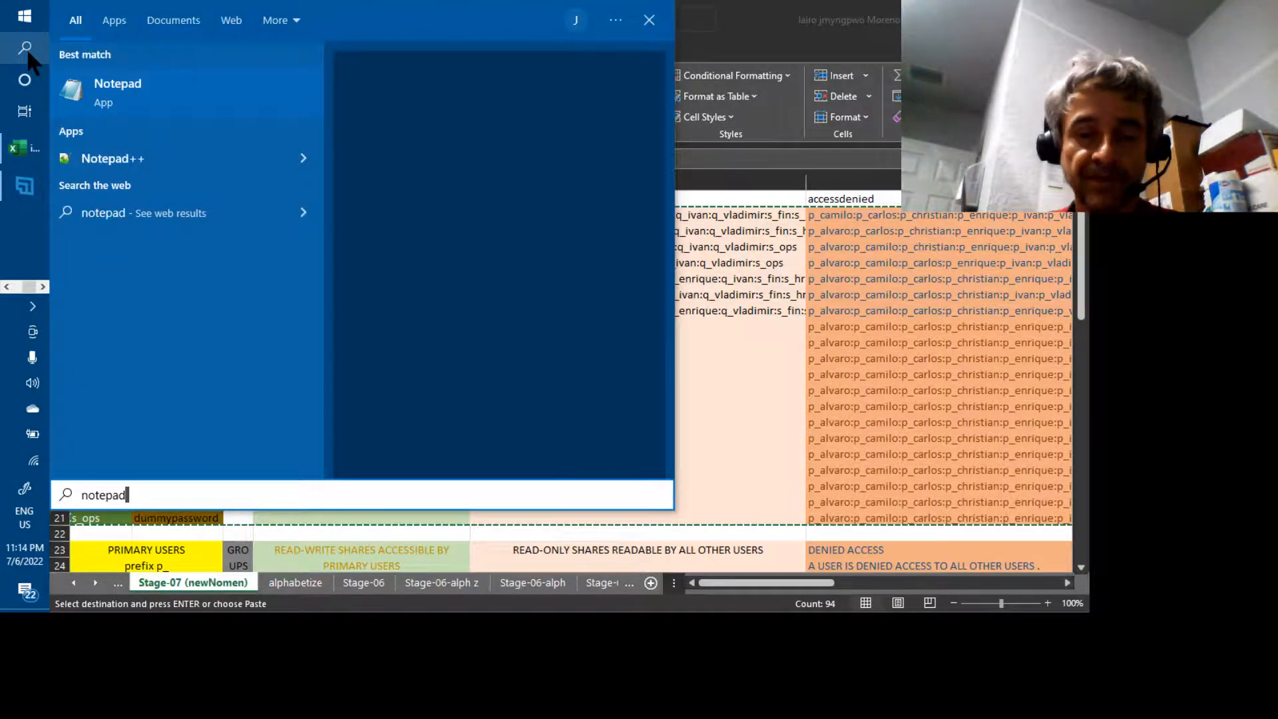
{"action": "key", "text": "Return"}
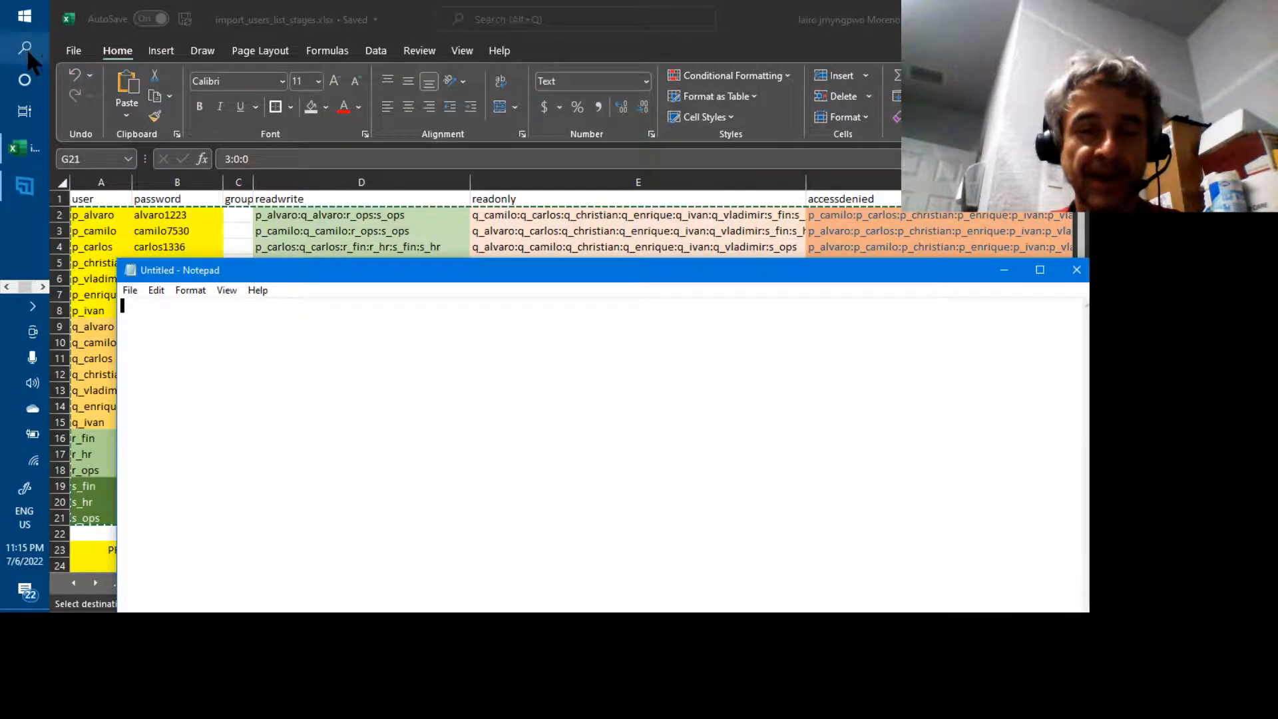
{"action": "key", "text": "ctrl+v"}
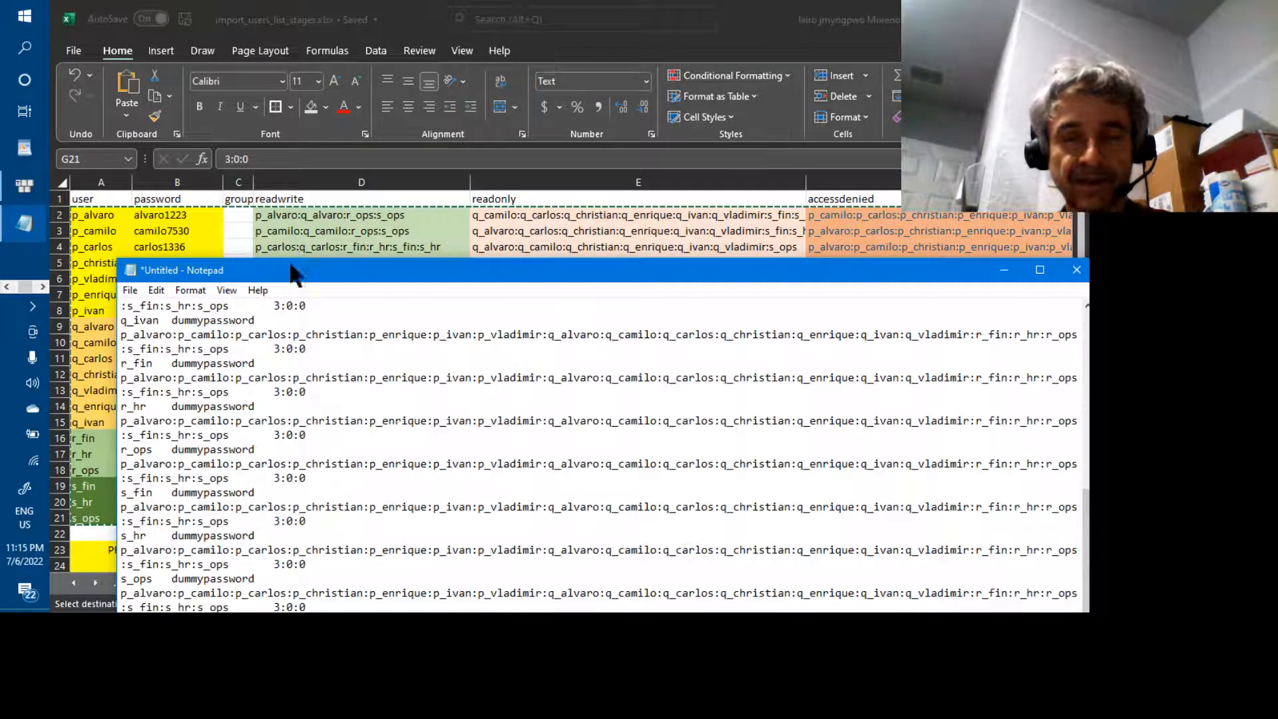
{"action": "left_click_drag", "start_coordinate": [293, 273], "coordinate": [234, 70]}
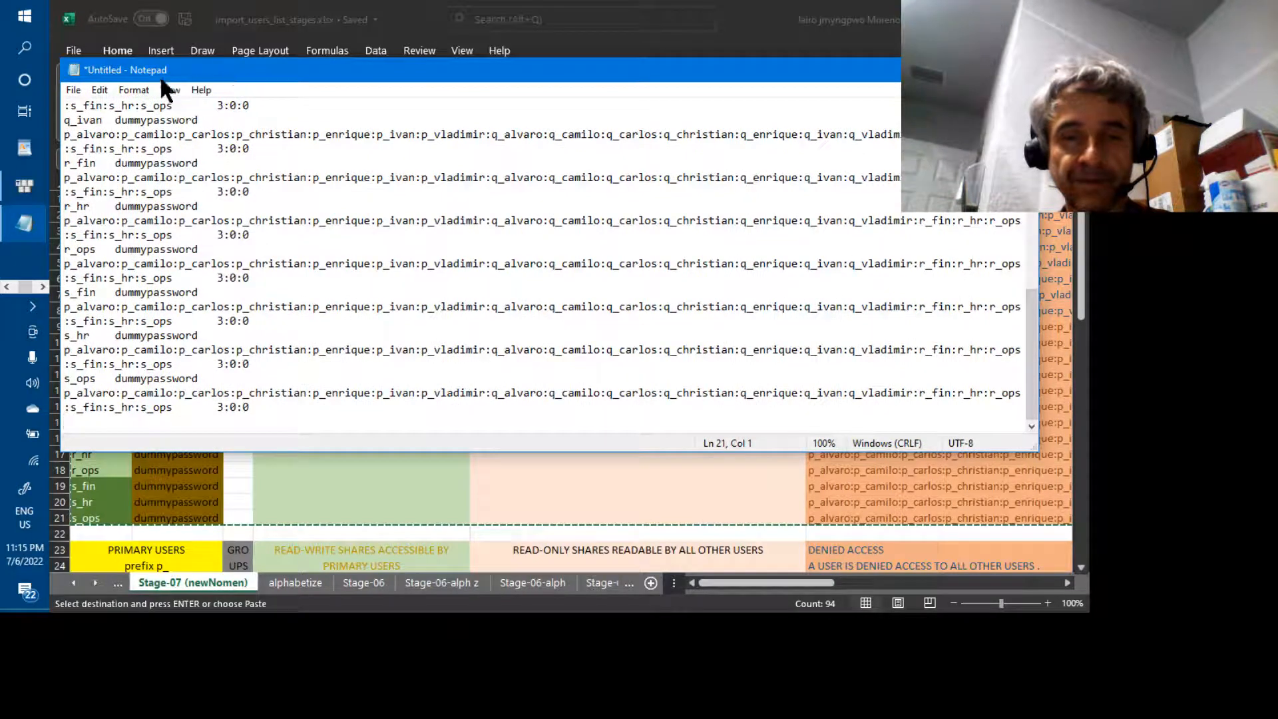
Uncheck Format > Word Wrap and scroll right along the unbroken records
{"action": "left_click", "coordinate": [134, 90]}
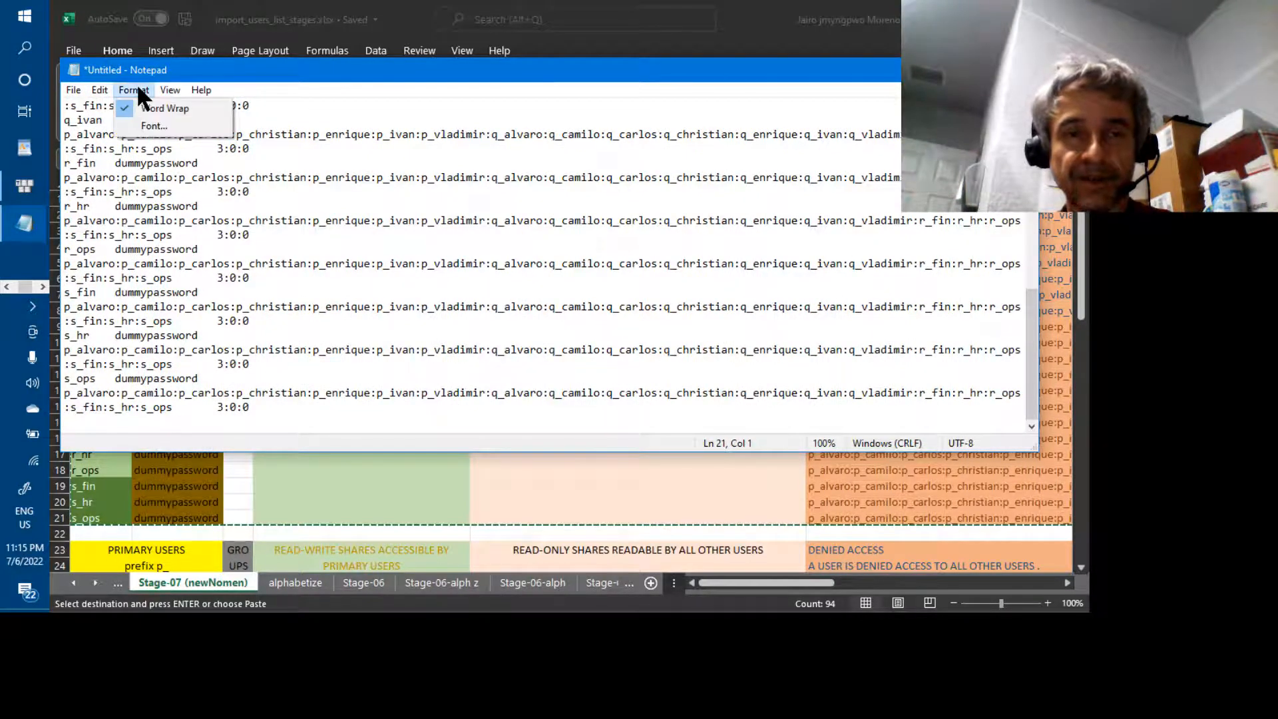
{"action": "left_click", "coordinate": [133, 108]}
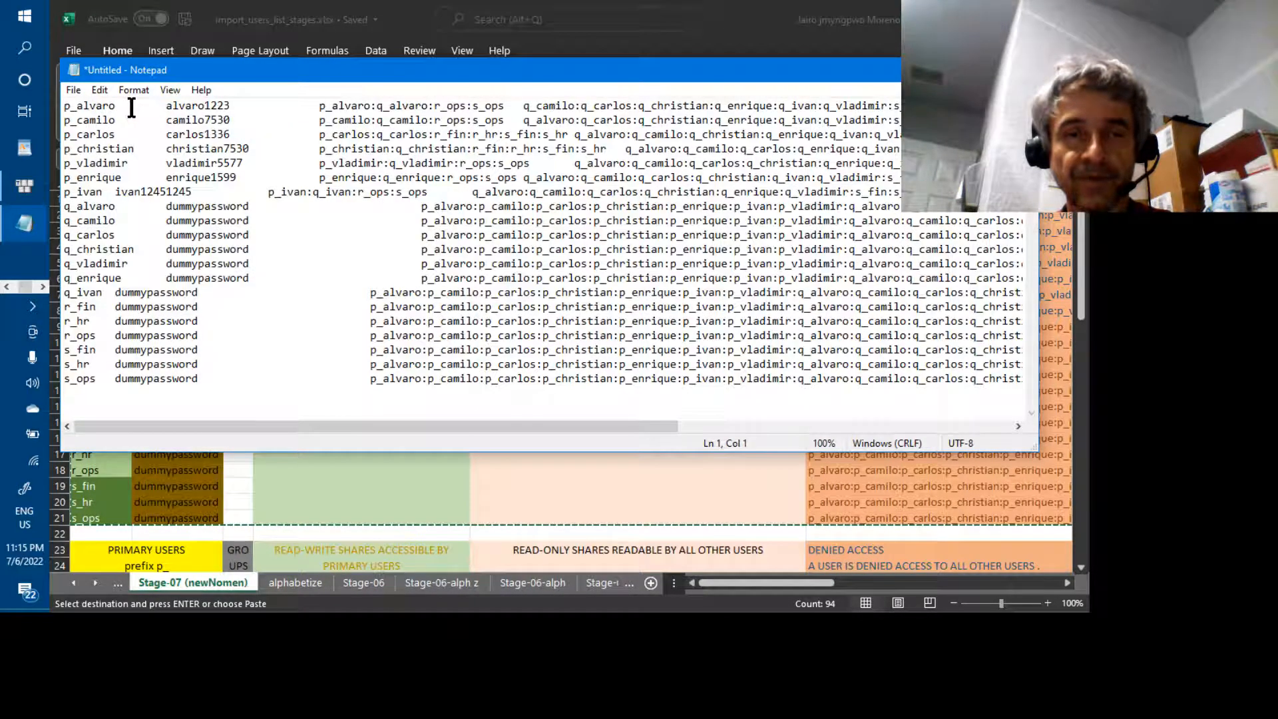
{"action": "left_click_drag", "start_coordinate": [366, 426], "coordinate": [495, 426]}
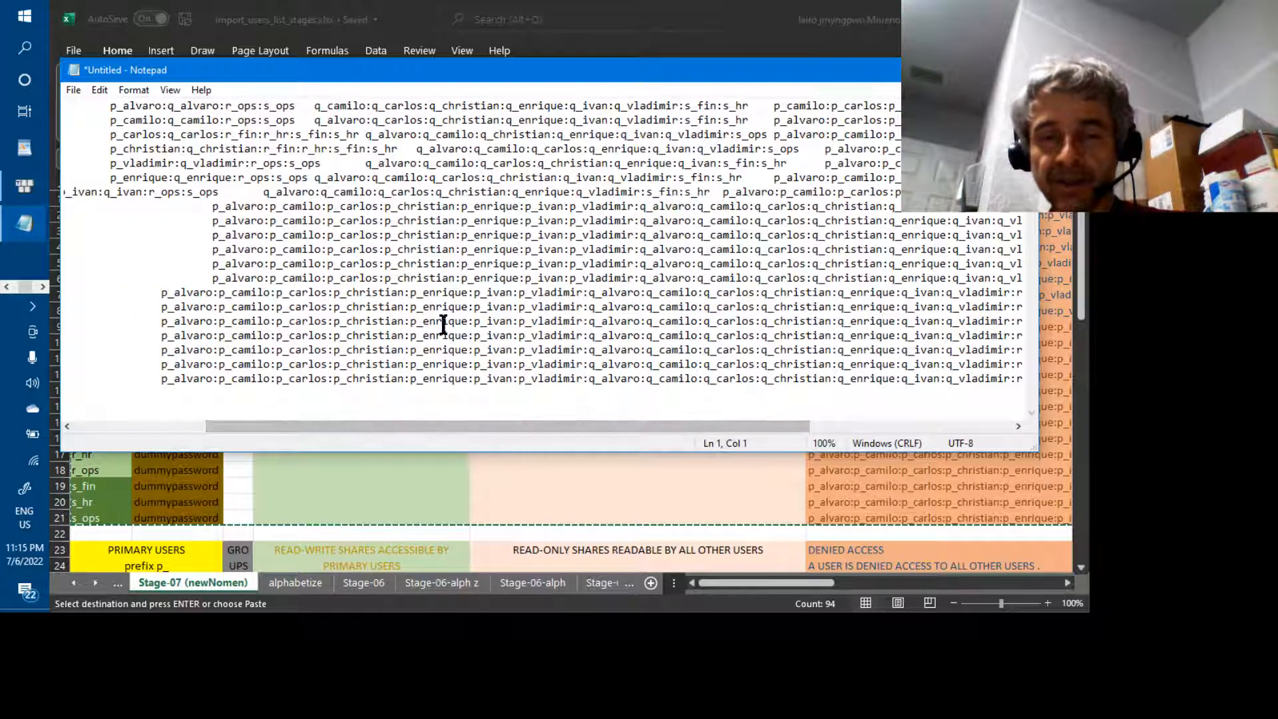
Select line 14's access-denied user list through s_ops
{"action": "left_click", "coordinate": [162, 293]}
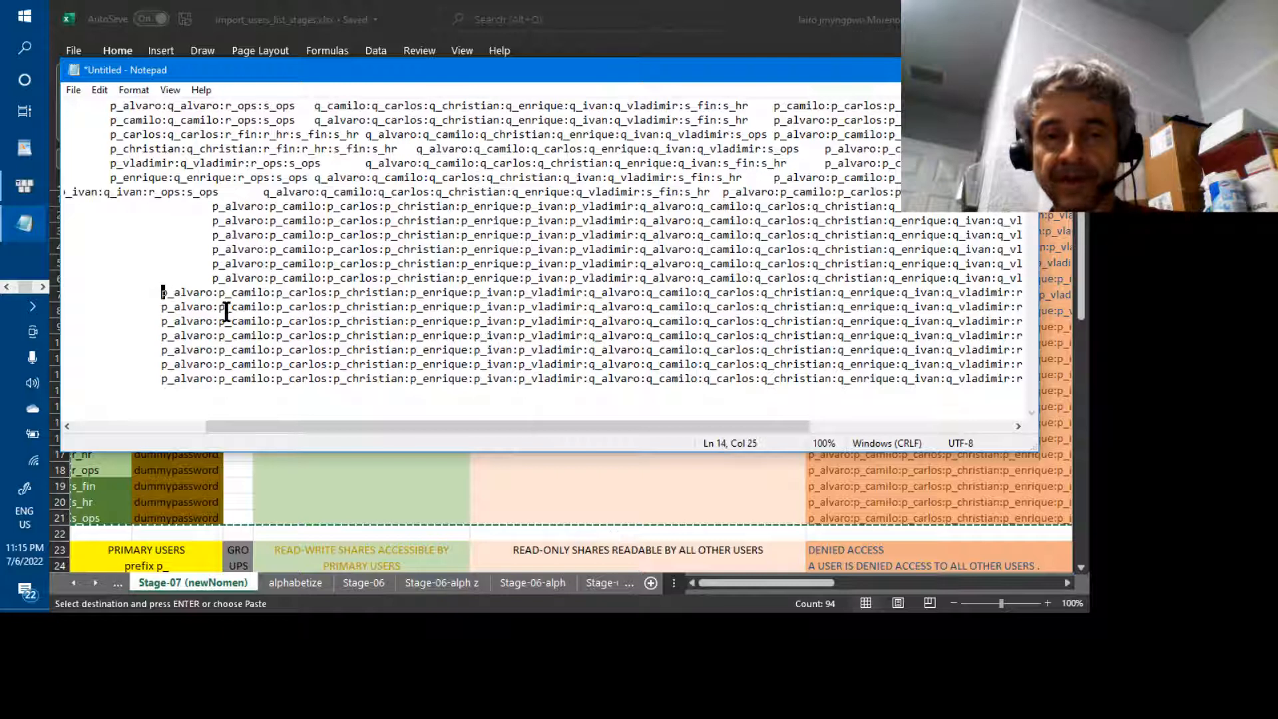
{"action": "key", "text": "Right"}
{"action": "key", "text": "Right"}
{"action": "key", "text": "Right"}
{"action": "key", "text": "Right"}
{"action": "key", "text": "Right"}
{"action": "key", "text": "Right"}
{"action": "key", "text": "Right"}
{"action": "key", "text": "Right"}
{"action": "key", "text": "Right"}
{"action": "key", "text": "Right"}
{"action": "key", "text": "Right"}
{"action": "key", "text": "Right"}
{"action": "key", "text": "Right"}
{"action": "key", "text": "Left"}
{"action": "key", "text": "Left"}
{"action": "key", "text": "Left"}
{"action": "key", "text": "Left"}
{"action": "key", "text": "Left"}
{"action": "key", "text": "Left"}
{"action": "key", "text": "Left"}
{"action": "key", "text": "Left"}
{"action": "key", "text": "Left"}
{"action": "key", "text": "Left"}
{"action": "key", "text": "Left"}
{"action": "key", "text": "Left"}
{"action": "key", "text": "Left"}
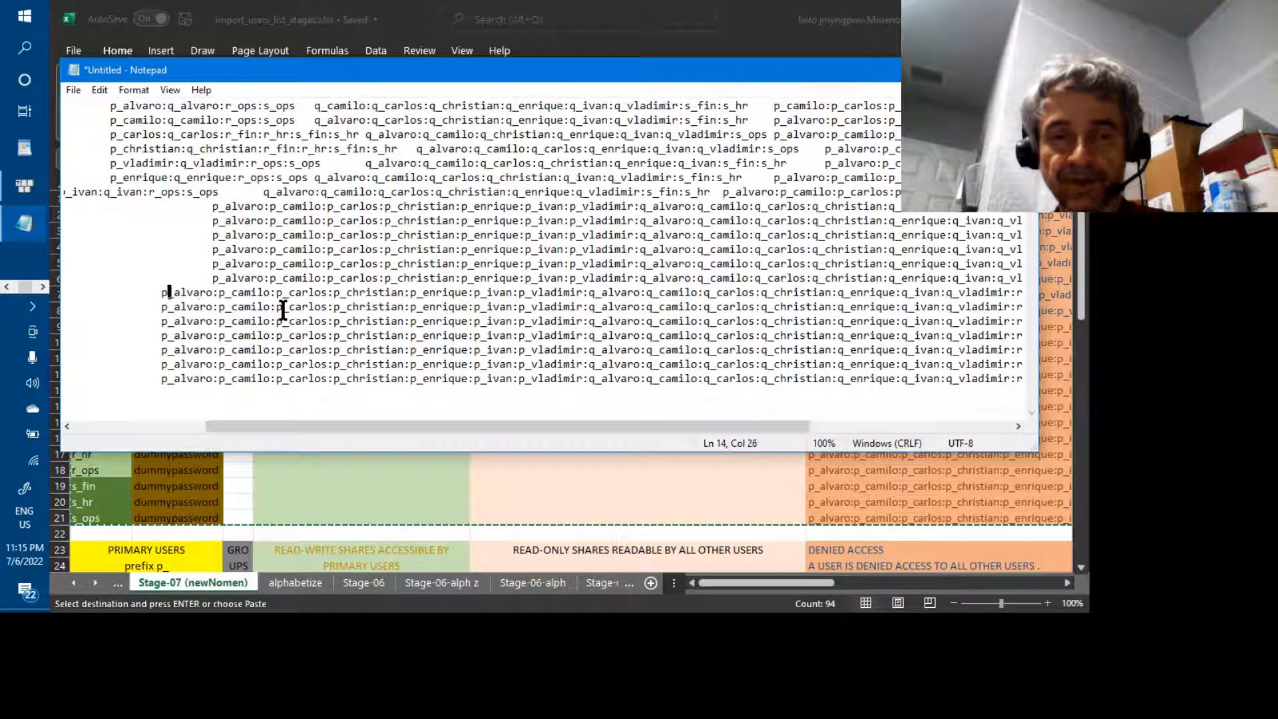
{"action": "key", "text": "shift+Right"}
{"action": "key", "text": "shift+Right"}
{"action": "key", "text": "shift+Right"}
{"action": "key", "text": "shift+Right"}
{"action": "key", "text": "shift+Right"}
{"action": "key", "text": "shift+Right"}
{"action": "key", "text": "shift+Right"}
{"action": "key", "text": "shift+Right"}
{"action": "key", "text": "shift+Right"}
{"action": "key", "text": "shift+Right"}
{"action": "key", "text": "shift+Right"}
{"action": "key", "text": "shift+Right"}
{"action": "key", "text": "shift+Right"}
{"action": "key", "text": "shift+Right"}
{"action": "key", "text": "shift+Right"}
{"action": "key", "text": "shift+Right"}
{"action": "key", "text": "shift+Right"}
{"action": "key", "text": "shift+Right"}
{"action": "key", "text": "shift+Right"}
{"action": "key", "text": "shift+Right"}
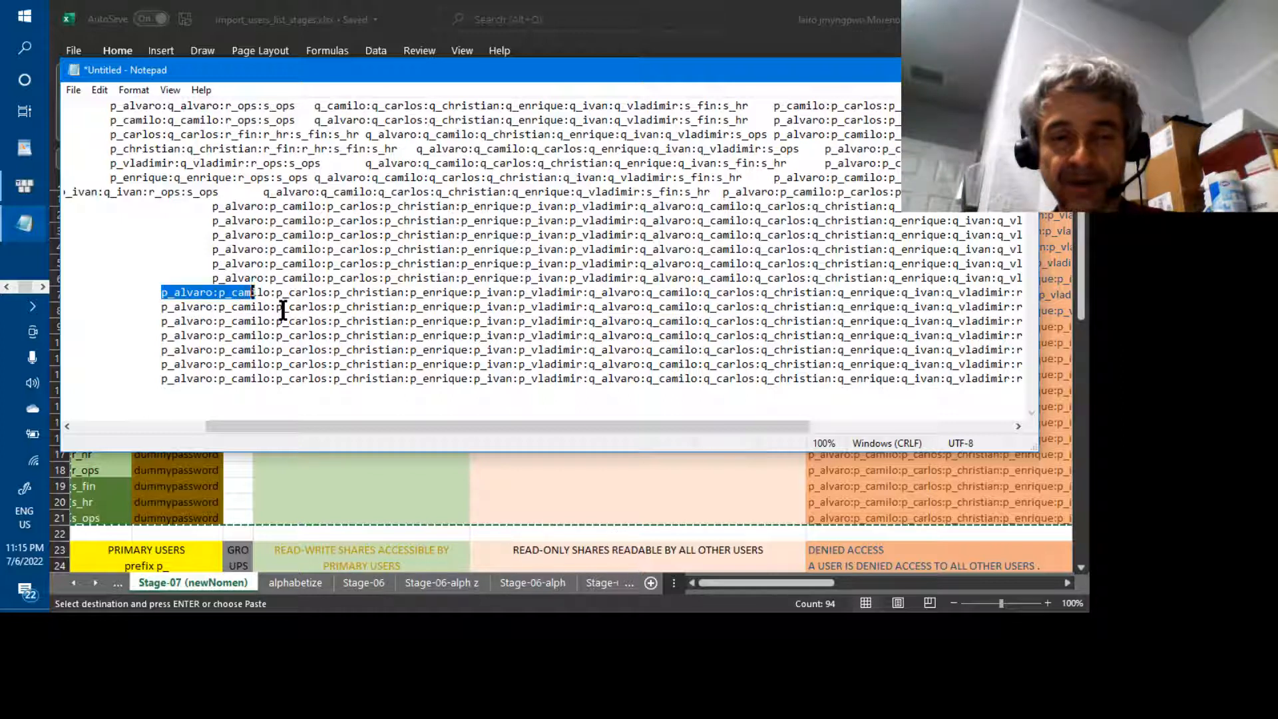
{"action": "key", "text": "shift+Right"}
{"action": "key", "text": "shift+Right"}
{"action": "key", "text": "shift+Right"}
{"action": "key", "text": "shift+Right"}
{"action": "key", "text": "shift+Right"}
{"action": "key", "text": "shift+Right"}
{"action": "key", "text": "shift+Right"}
{"action": "key", "text": "shift+Right"}
{"action": "key", "text": "shift+Right"}
{"action": "key", "text": "shift+Right"}
{"action": "key", "text": "shift+Right"}
{"action": "key", "text": "shift+Right"}
{"action": "key", "text": "shift+Right"}
{"action": "key", "text": "shift+Right"}
{"action": "key", "text": "shift+Right"}
{"action": "key", "text": "shift+Right"}
{"action": "key", "text": "shift+Right"}
{"action": "key", "text": "shift+Right"}
{"action": "key", "text": "shift+Right"}
{"action": "key", "text": "shift+Right"}
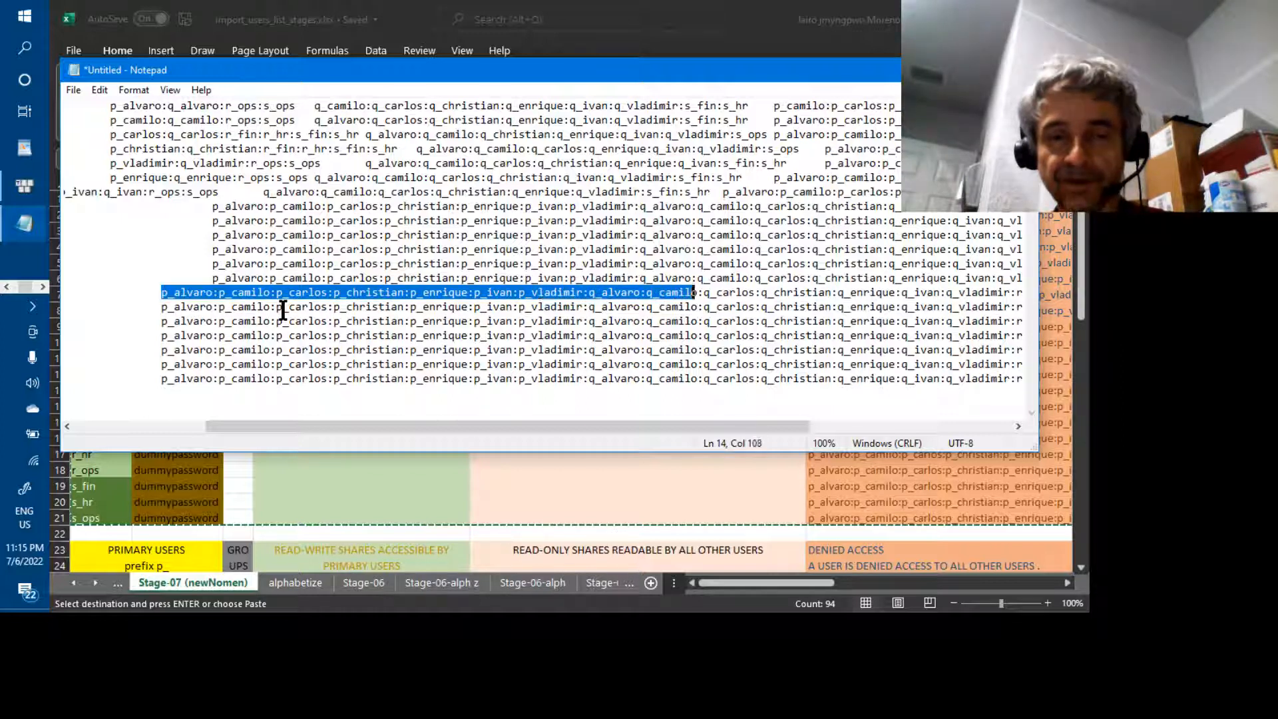
{"action": "key", "text": "shift+Right"}
{"action": "key", "text": "shift+Right"}
{"action": "key", "text": "shift+Right"}
{"action": "key", "text": "shift+Right"}
{"action": "key", "text": "shift+Right"}
{"action": "key", "text": "shift+Right"}
{"action": "key", "text": "shift+Right"}
{"action": "key", "text": "shift+Right"}
{"action": "key", "text": "shift+Right"}
{"action": "key", "text": "shift+Right"}
{"action": "key", "text": "shift+Right"}
{"action": "key", "text": "shift+Right"}
{"action": "key", "text": "shift+Right"}
{"action": "key", "text": "shift+Right"}
{"action": "key", "text": "shift+Right"}
{"action": "key", "text": "shift+Right"}
{"action": "key", "text": "shift+Right"}
{"action": "key", "text": "shift+Right"}
{"action": "key", "text": "shift+Right"}
{"action": "key", "text": "shift+Right"}
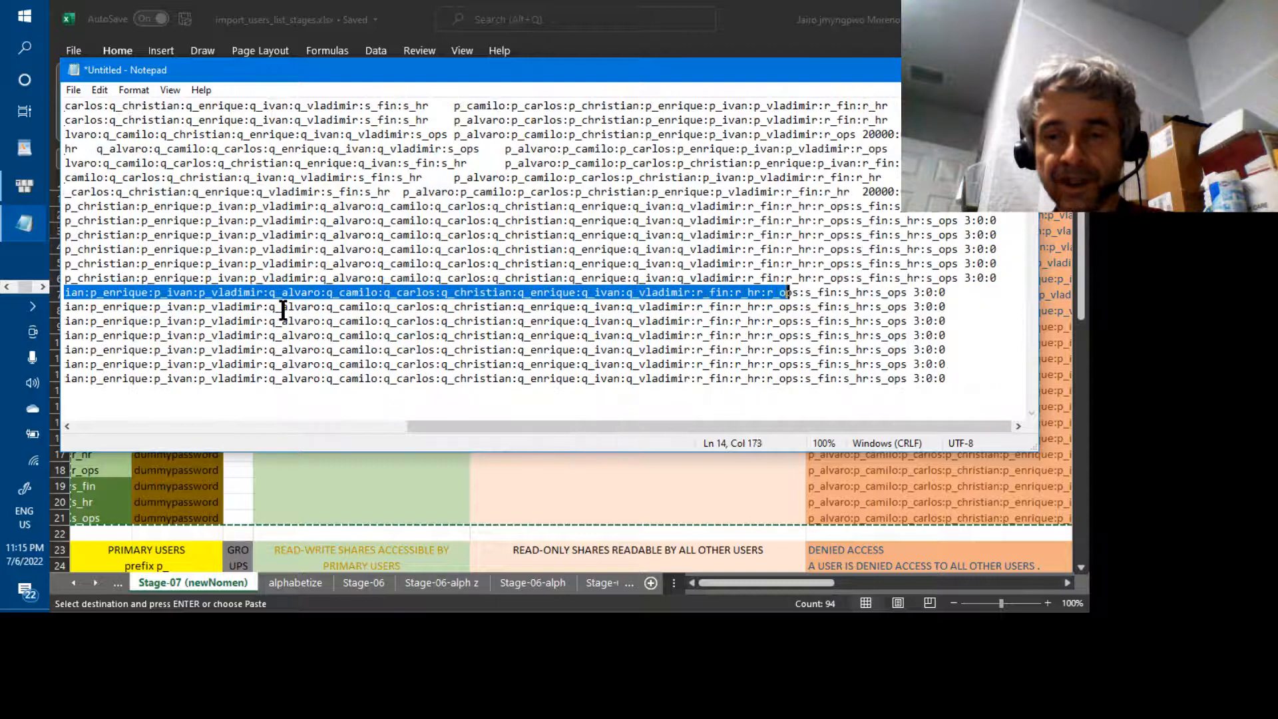
{"action": "key", "text": "shift+Right"}
{"action": "key", "text": "shift+Right"}
{"action": "key", "text": "shift+Right"}
{"action": "key", "text": "shift+Right"}
{"action": "key", "text": "shift+Right"}
{"action": "key", "text": "shift+Right"}
{"action": "key", "text": "shift+Right"}
{"action": "key", "text": "shift+Right"}
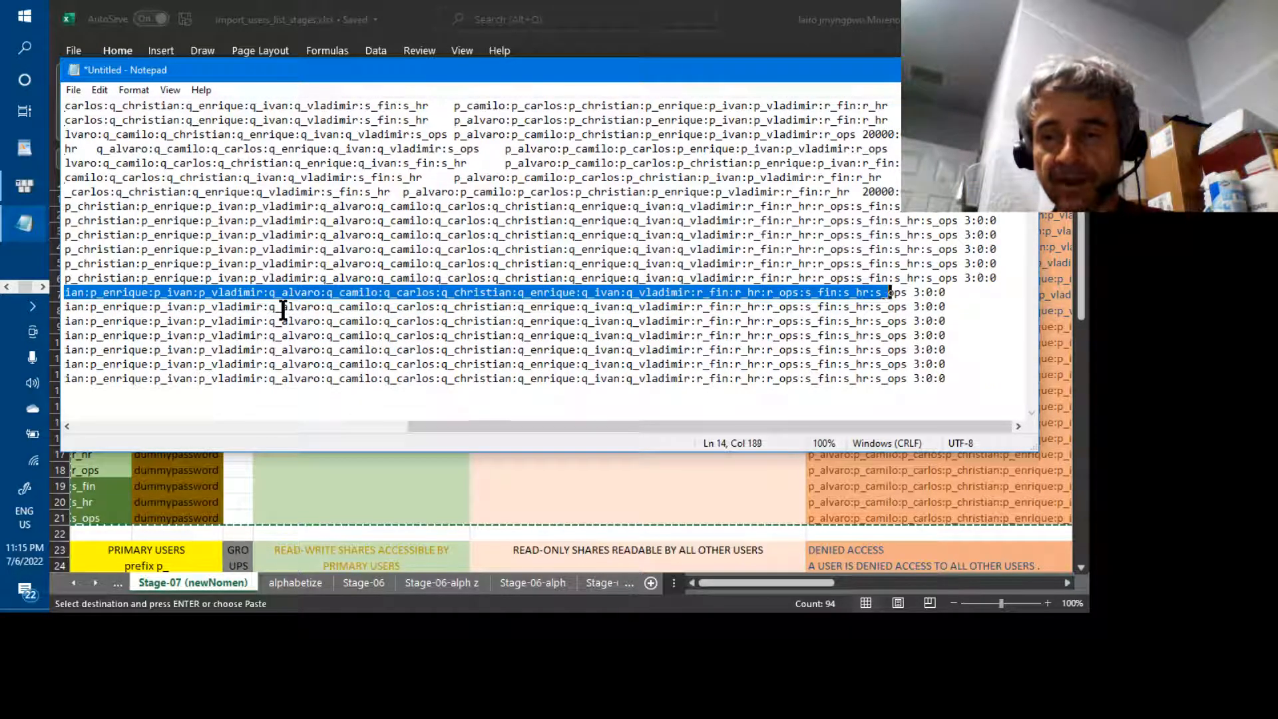
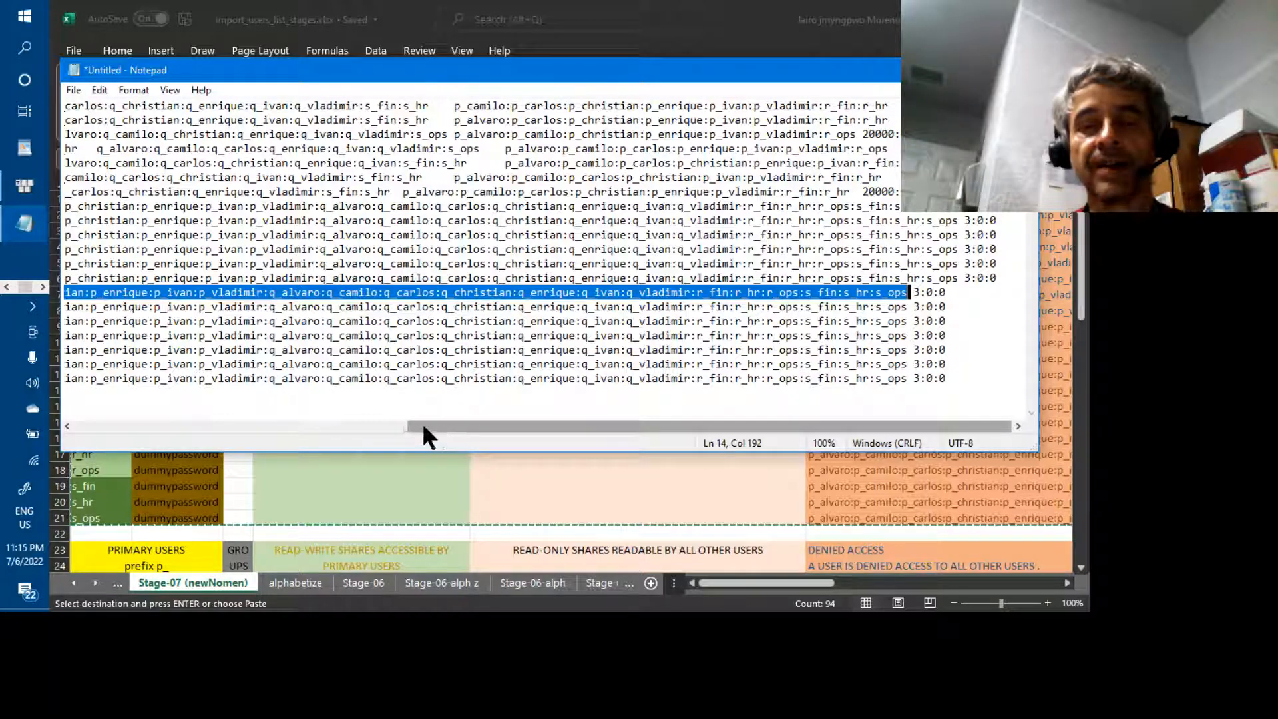
Scroll along the records to inspect the names, passwords and line 14's 3:0: access field
{"action": "left_click", "coordinate": [387, 424]}
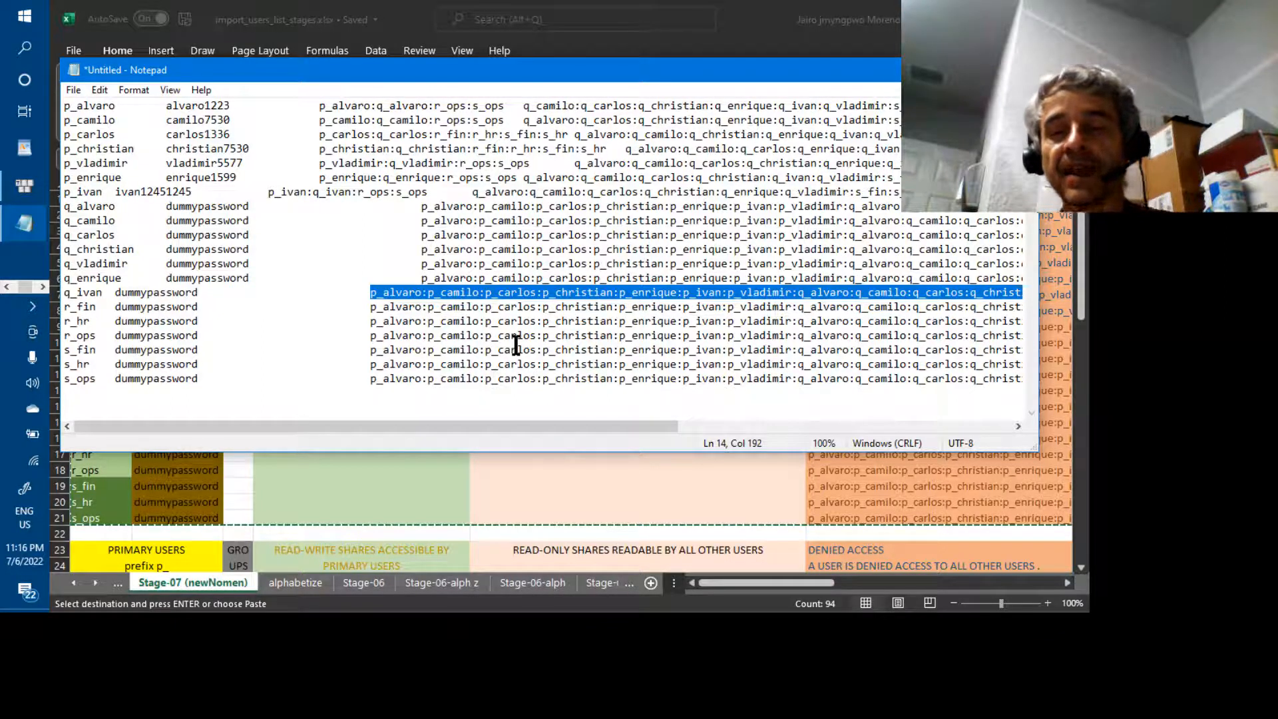
{"action": "left_click_drag", "start_coordinate": [564, 425], "coordinate": [903, 429]}
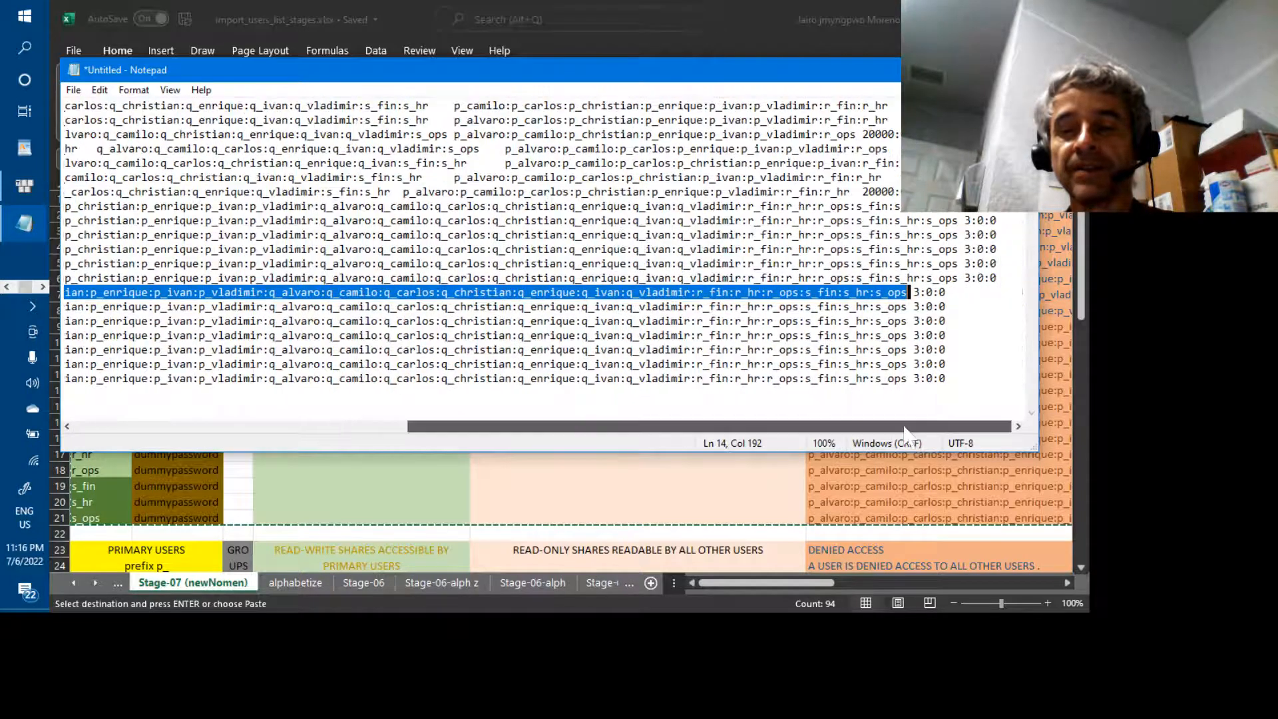
{"action": "left_click", "coordinate": [916, 294]}
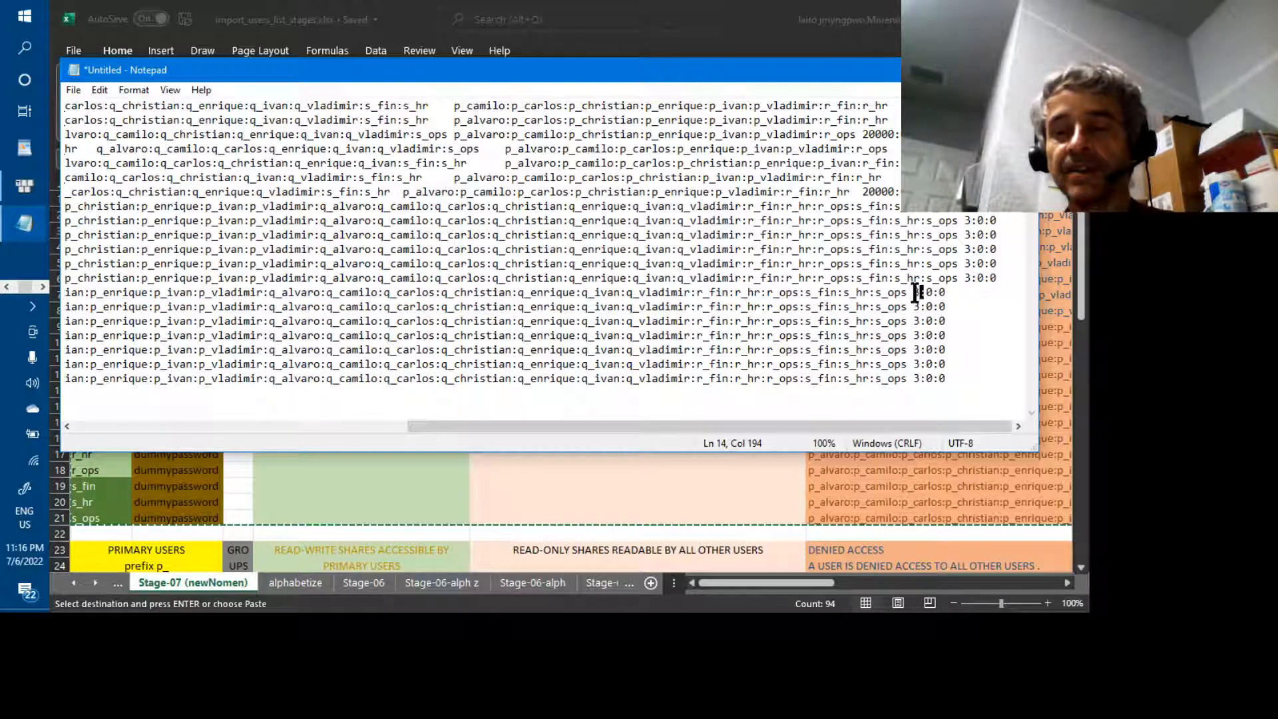
{"action": "left_click_drag", "start_coordinate": [917, 294], "coordinate": [941, 293]}
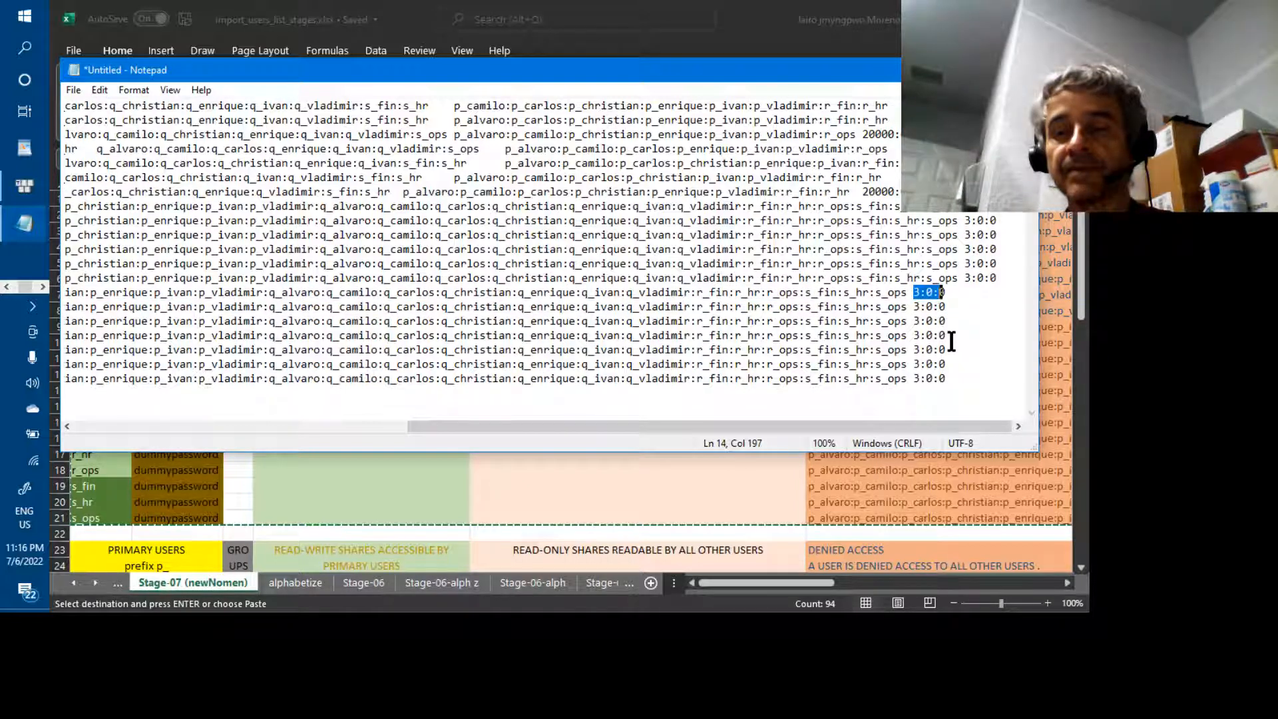
{"action": "left_click_drag", "start_coordinate": [941, 427], "coordinate": [579, 422]}
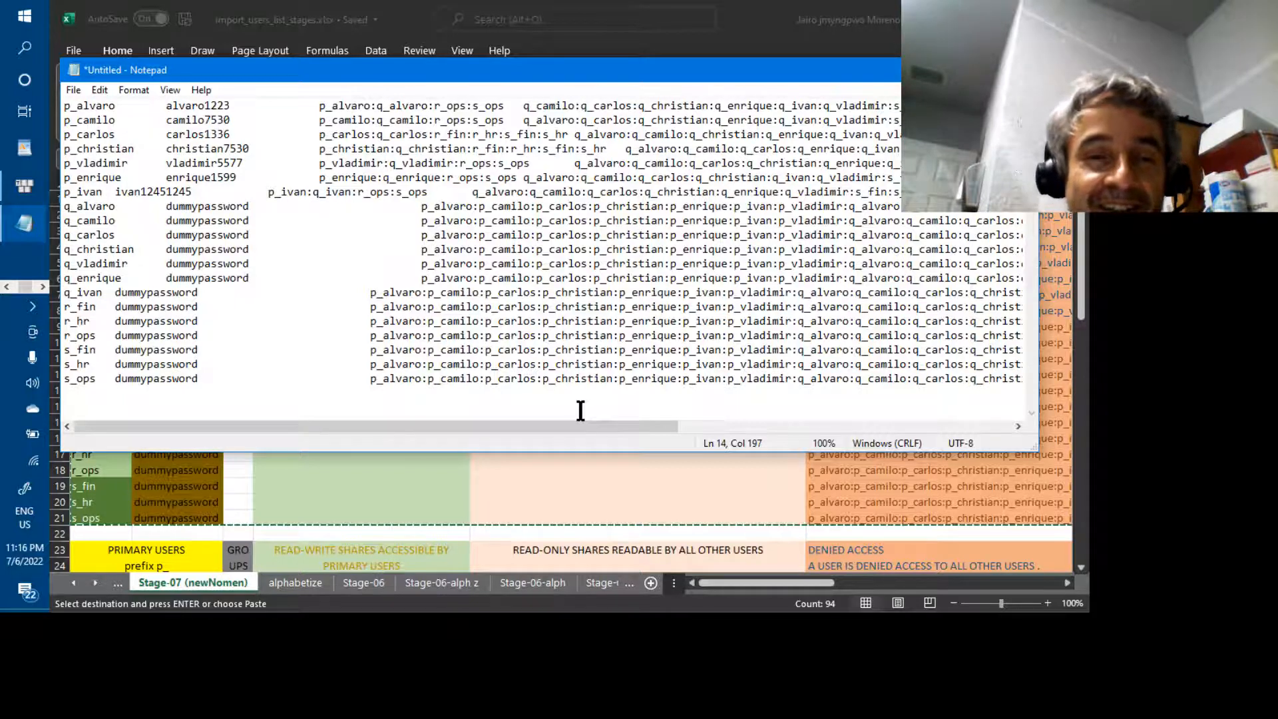
Inspect the placeholder passwords on lines 8 and 9
{"action": "double_click", "coordinate": [220, 208]}
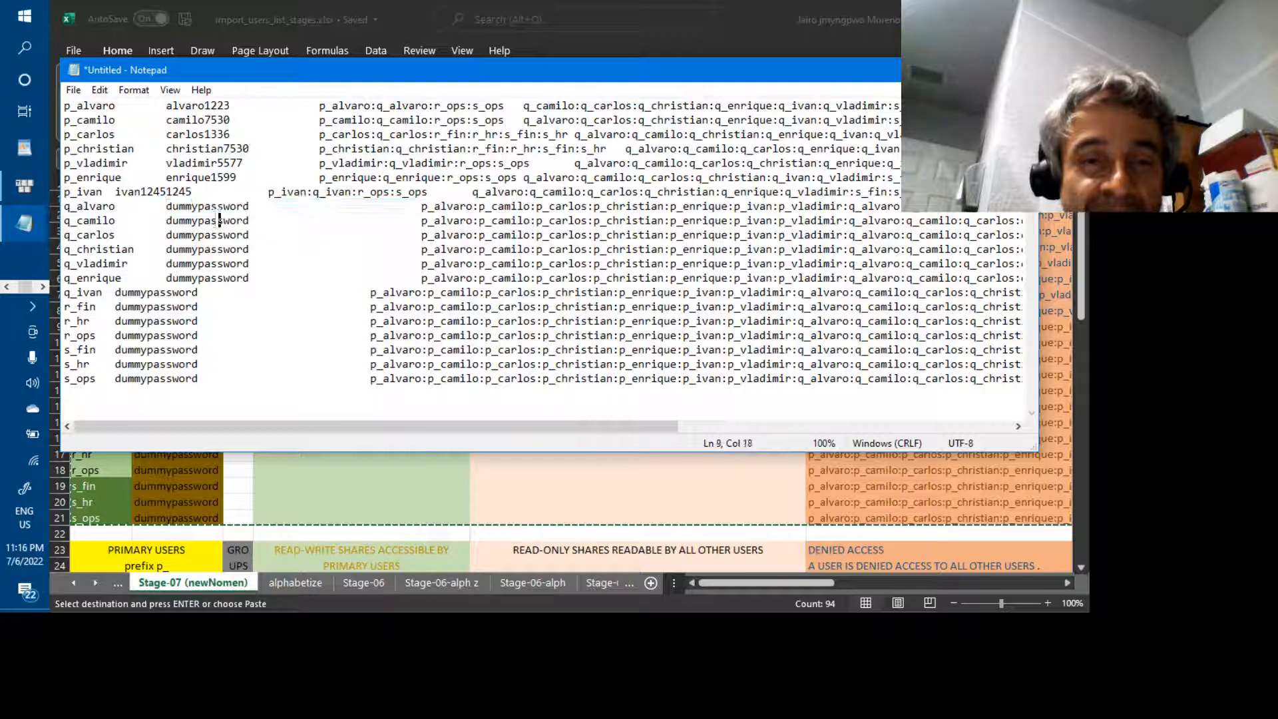
{"action": "double_click", "coordinate": [217, 221]}
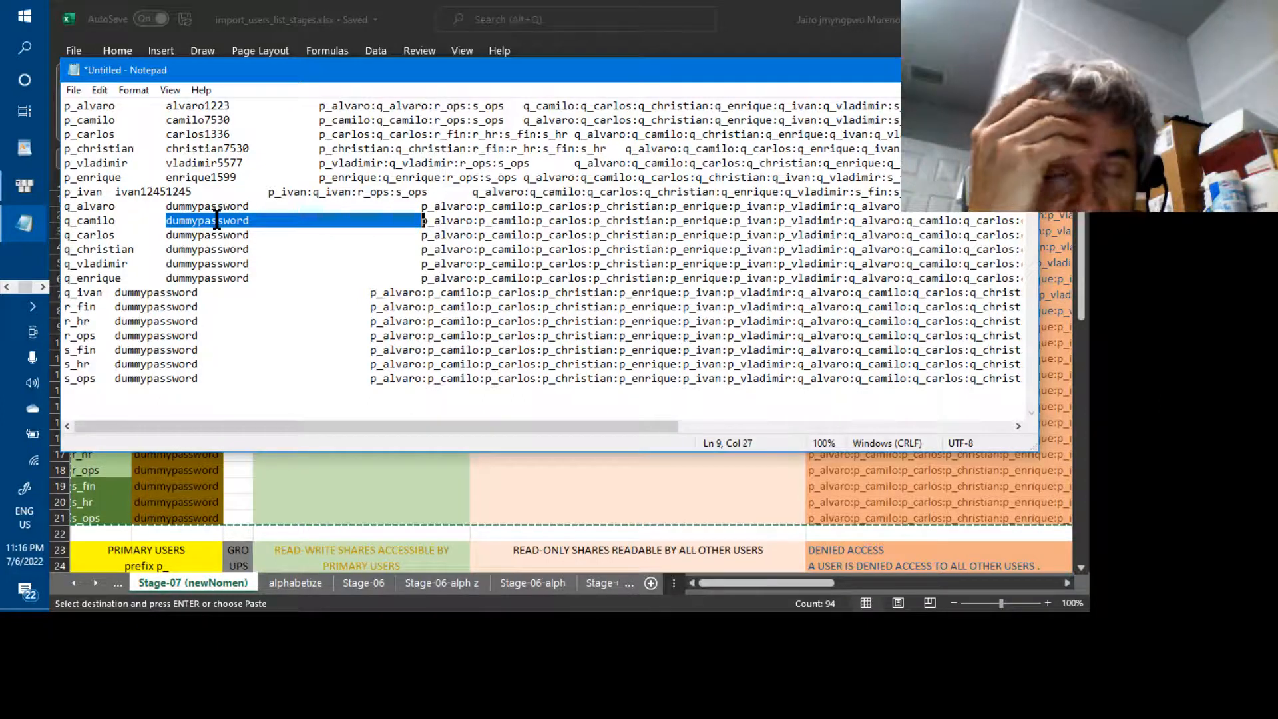
{"action": "left_click", "coordinate": [209, 208]}
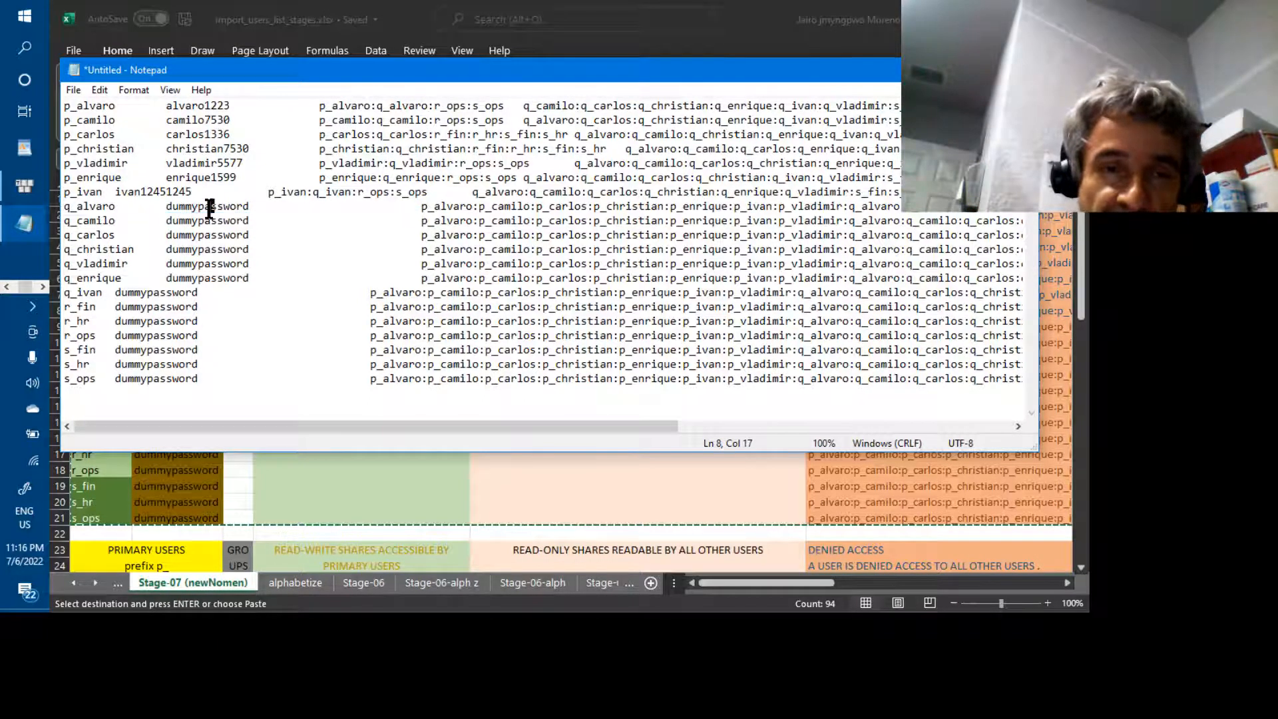
{"action": "double_click", "coordinate": [209, 208]}
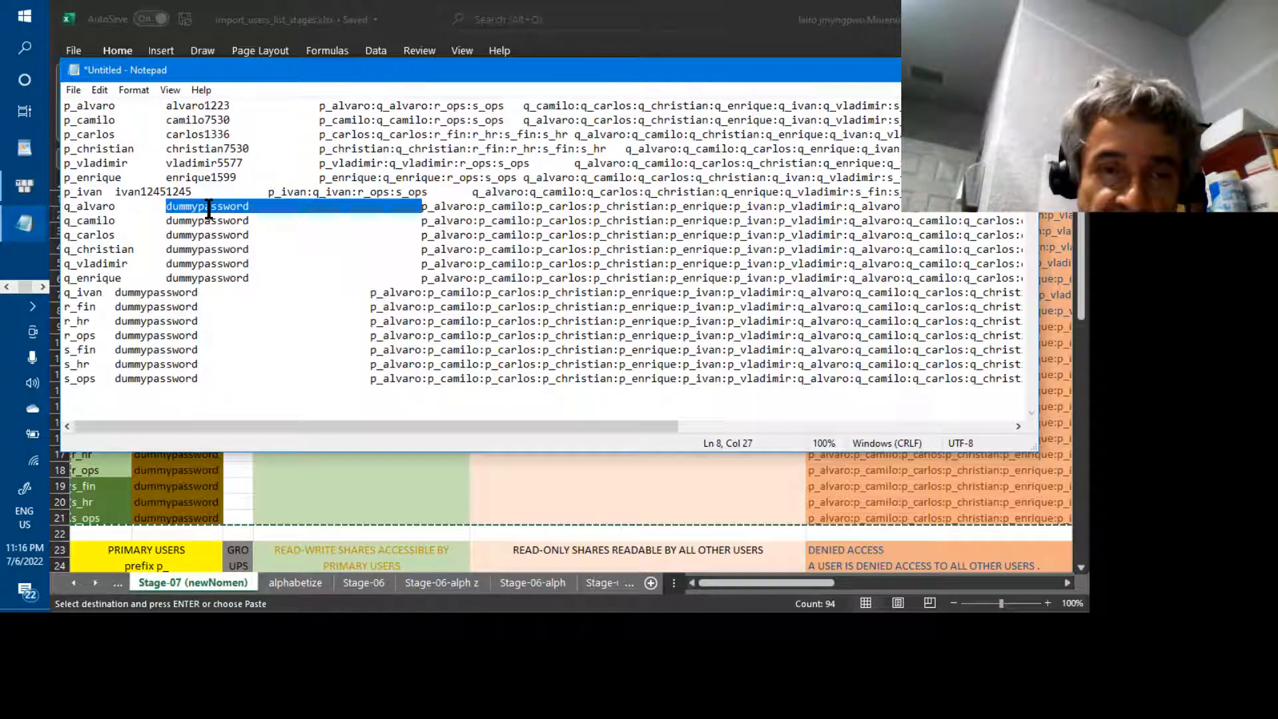
{"action": "left_click", "coordinate": [247, 207]}
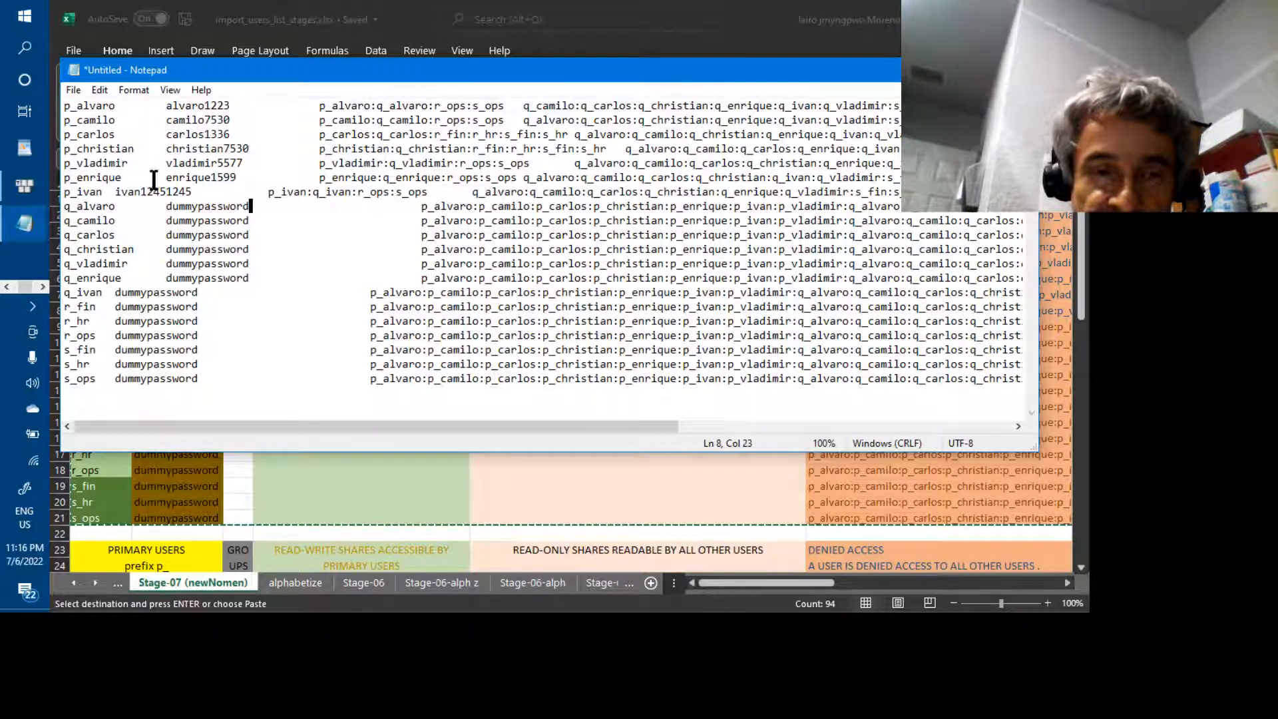
Check the tab separating the account name and password on line 15
{"action": "left_click", "coordinate": [96, 307]}
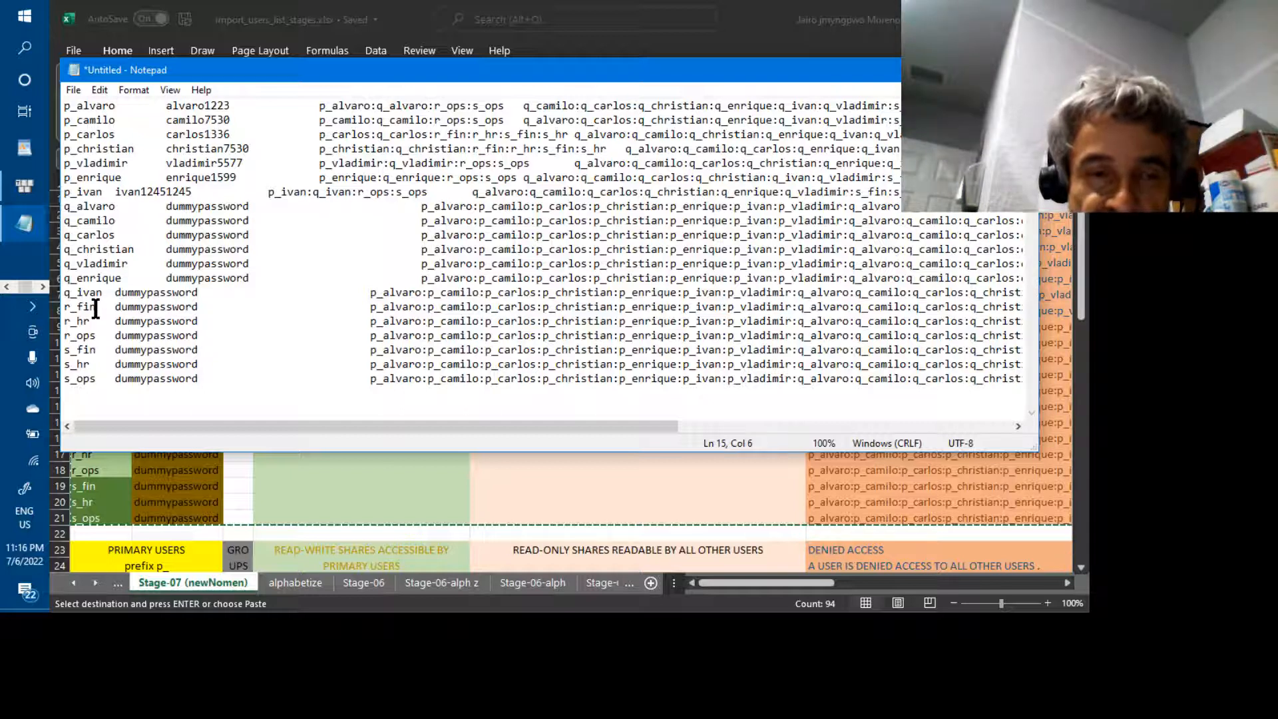
{"action": "key", "text": "Left"}
{"action": "key", "text": "Right"}
{"action": "key", "text": "Left"}
{"action": "key", "text": "Right"}
{"action": "key", "text": "Left"}
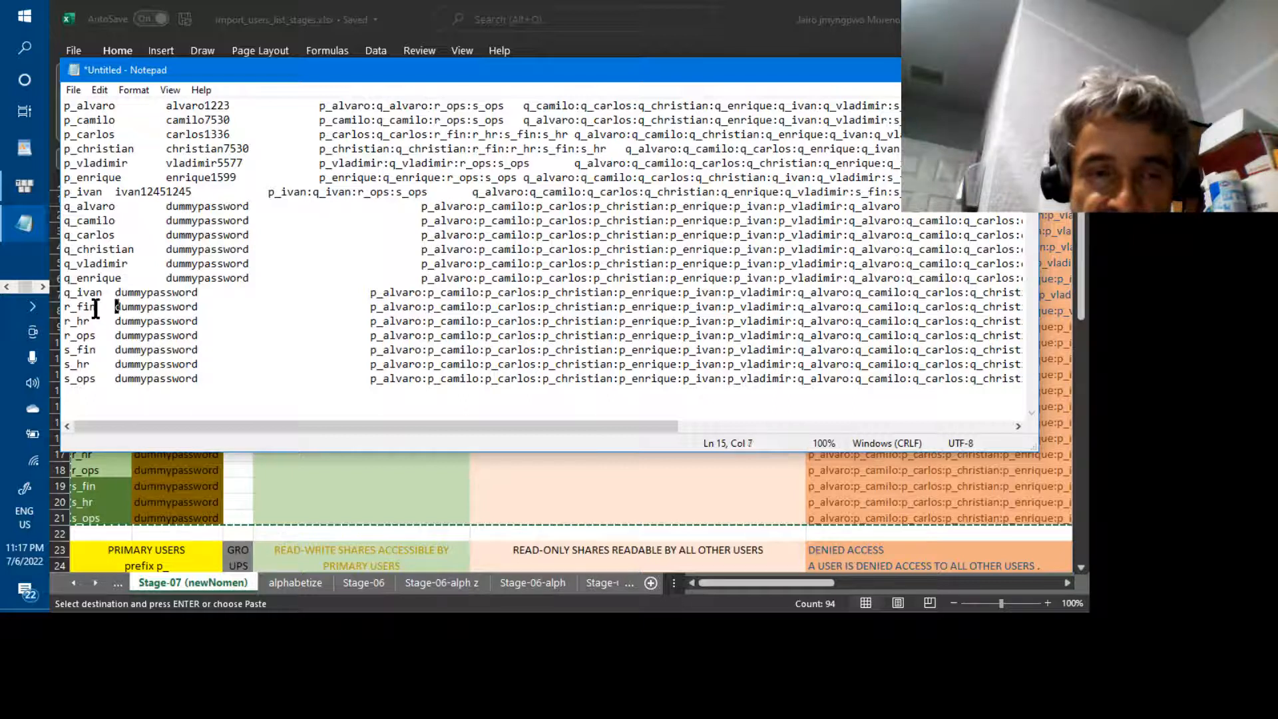
{"action": "key", "text": "Right"}
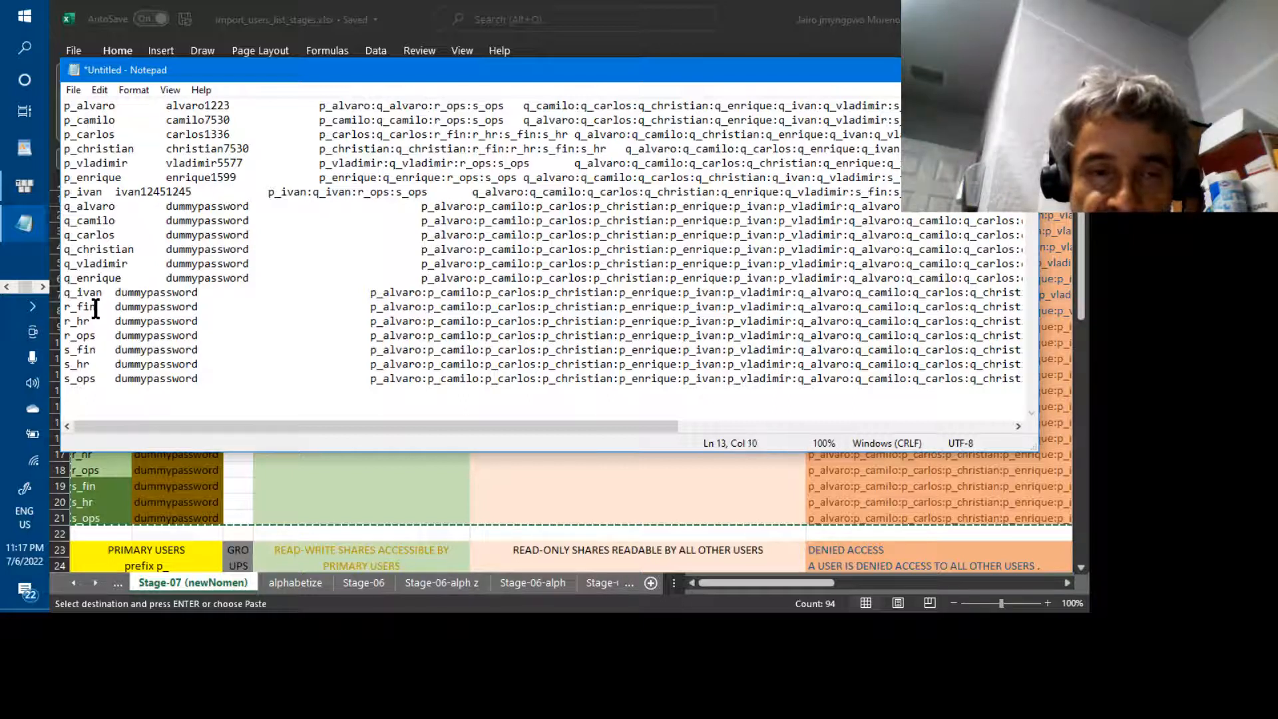
{"action": "key", "text": "Right"}
{"action": "key", "text": "Right"}
{"action": "key", "text": "Right"}
{"action": "key", "text": "Right"}
{"action": "key", "text": "Right"}
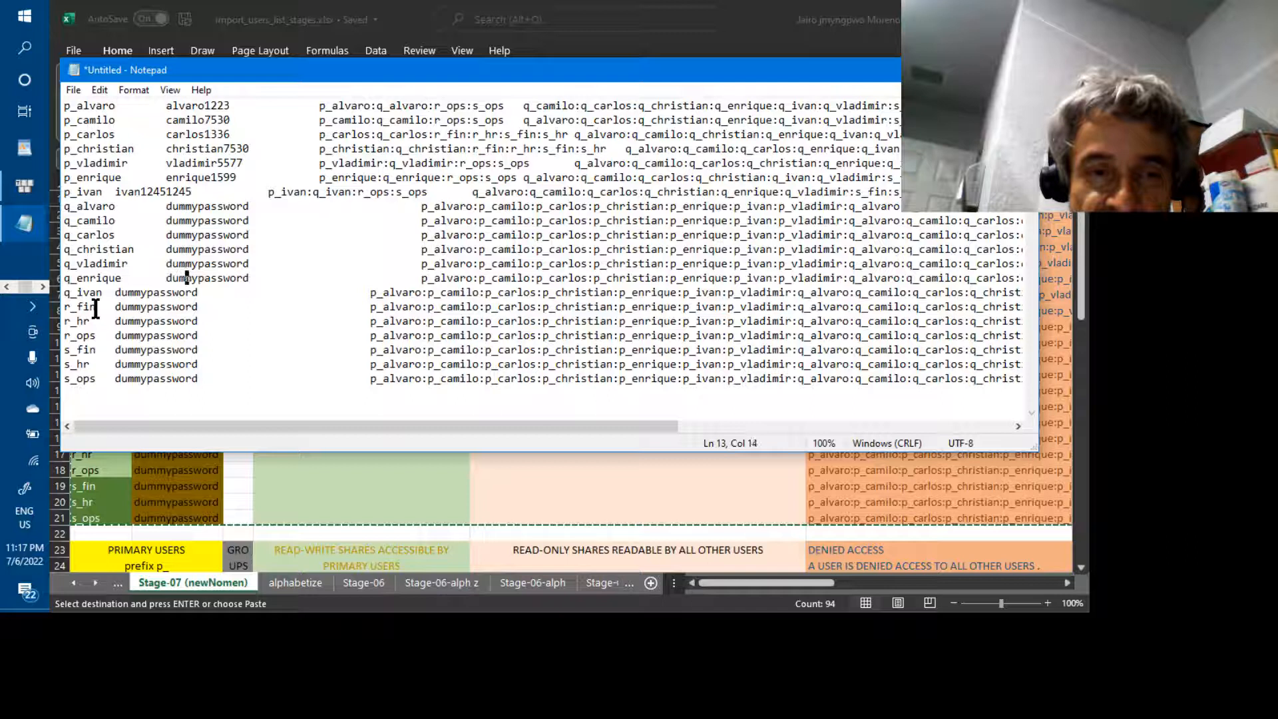
{"action": "key", "text": "Right"}
{"action": "key", "text": "Right"}
{"action": "key", "text": "Right"}
{"action": "key", "text": "Right"}
{"action": "key", "text": "Right"}
{"action": "key", "text": "Right"}
{"action": "key", "text": "Right"}
{"action": "key", "text": "Right"}
{"action": "key", "text": "Right"}
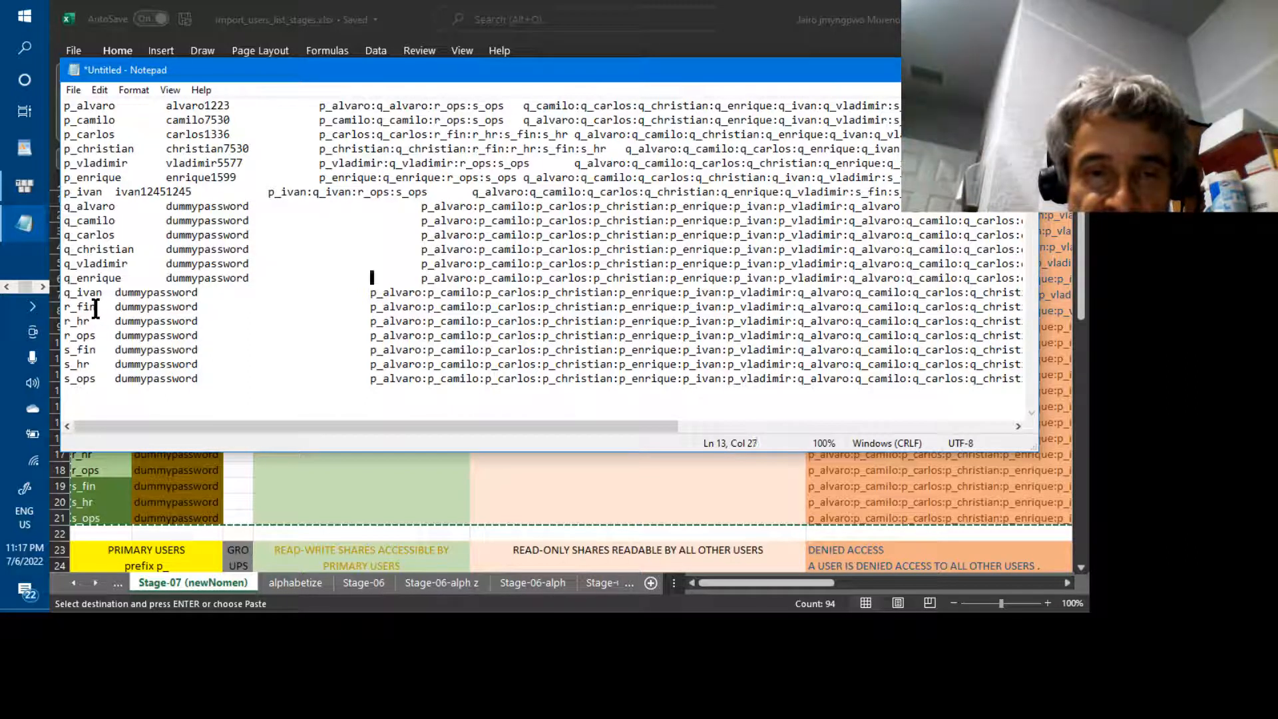
{"action": "key", "text": "Left"}
{"action": "key", "text": "Left"}
{"action": "key", "text": "Left"}
{"action": "key", "text": "Right"}
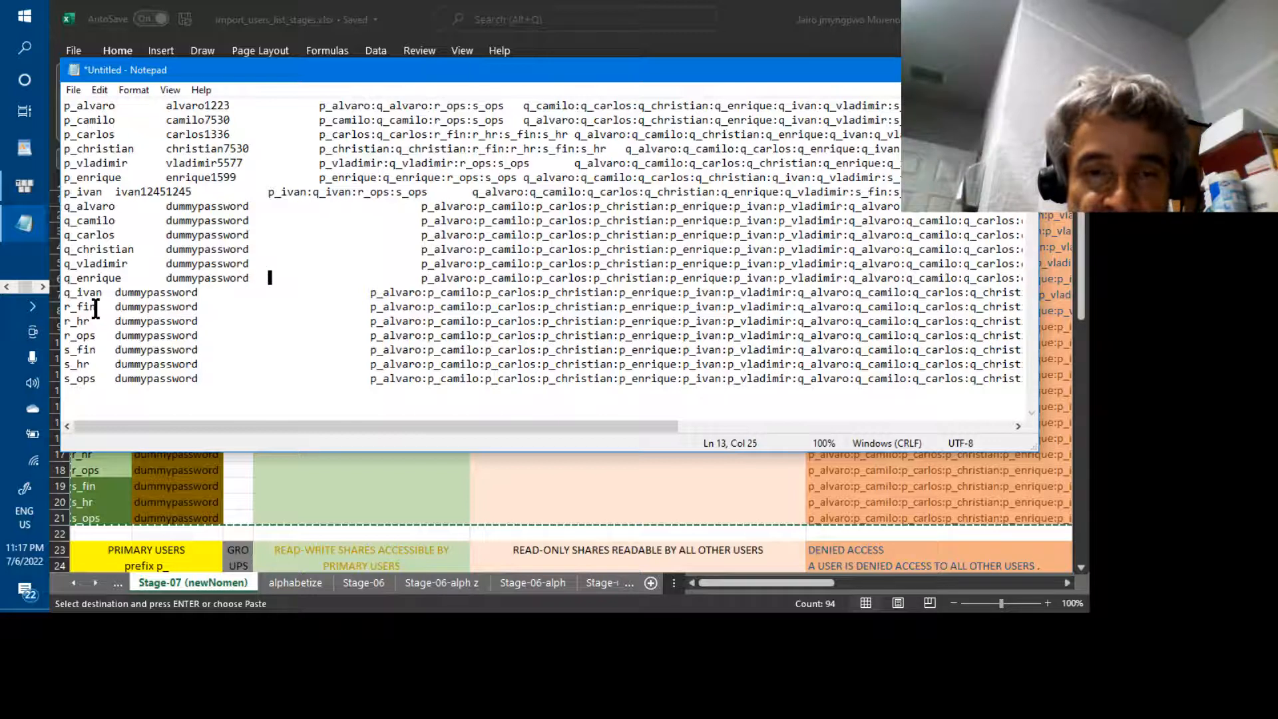
{"action": "key", "text": "Right"}
{"action": "key", "text": "Right"}
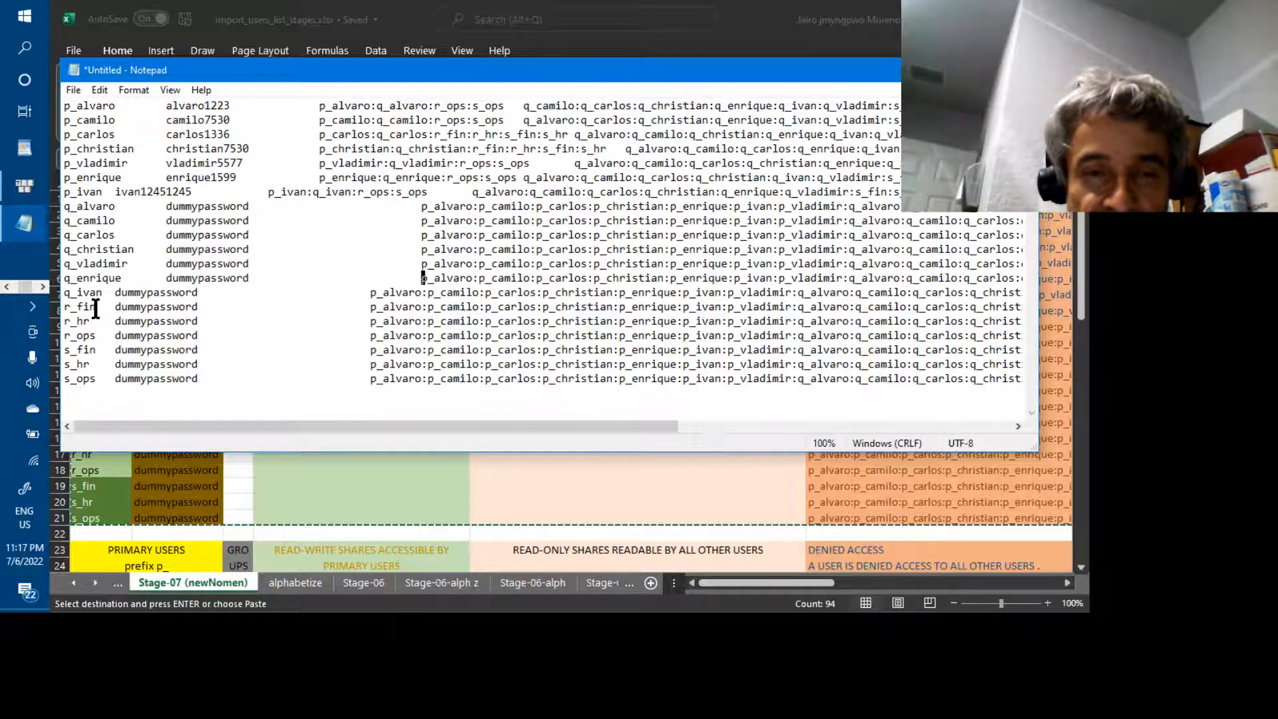
{"action": "key", "text": "Left"}
{"action": "key", "text": "Left"}
{"action": "key", "text": "Left"}
{"action": "key", "text": "Left"}
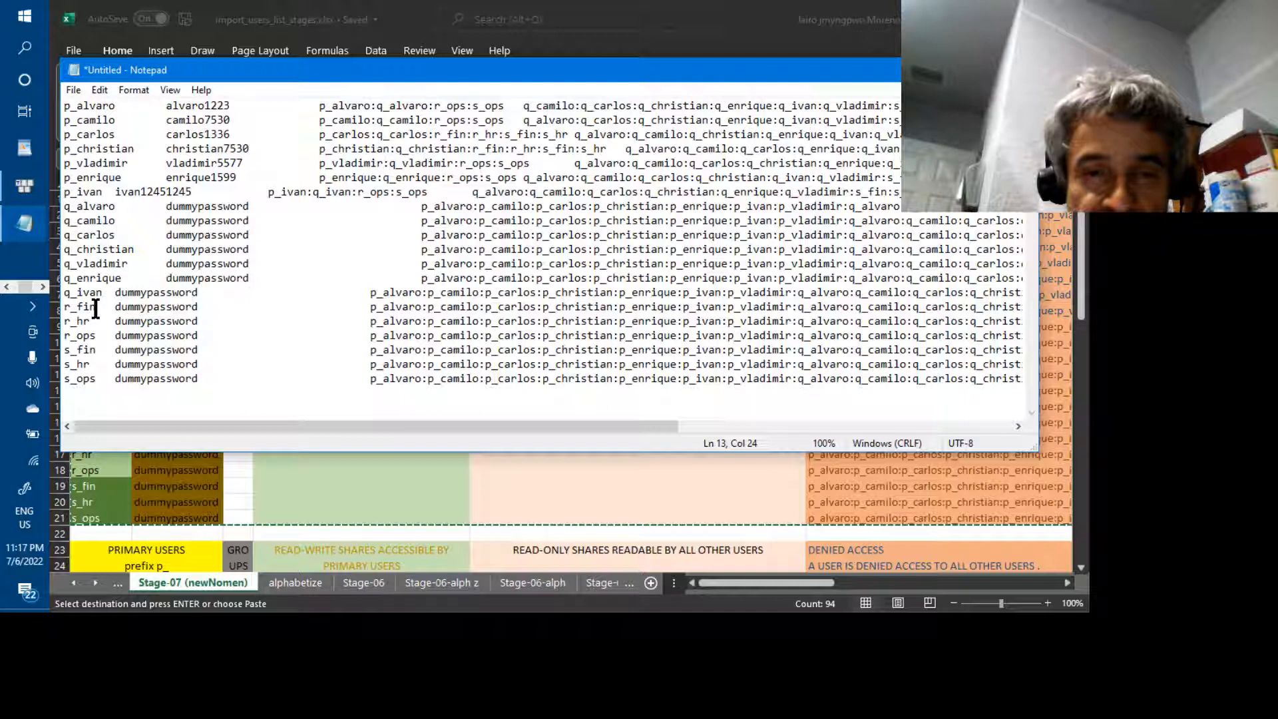
{"action": "key", "text": "Right"}
{"action": "key", "text": "Left"}
{"action": "key", "text": "Left"}
{"action": "key", "text": "Left"}
{"action": "key", "text": "Left"}
{"action": "key", "text": "Left"}
{"action": "key", "text": "Left"}
{"action": "key", "text": "Left"}
{"action": "key", "text": "Left"}
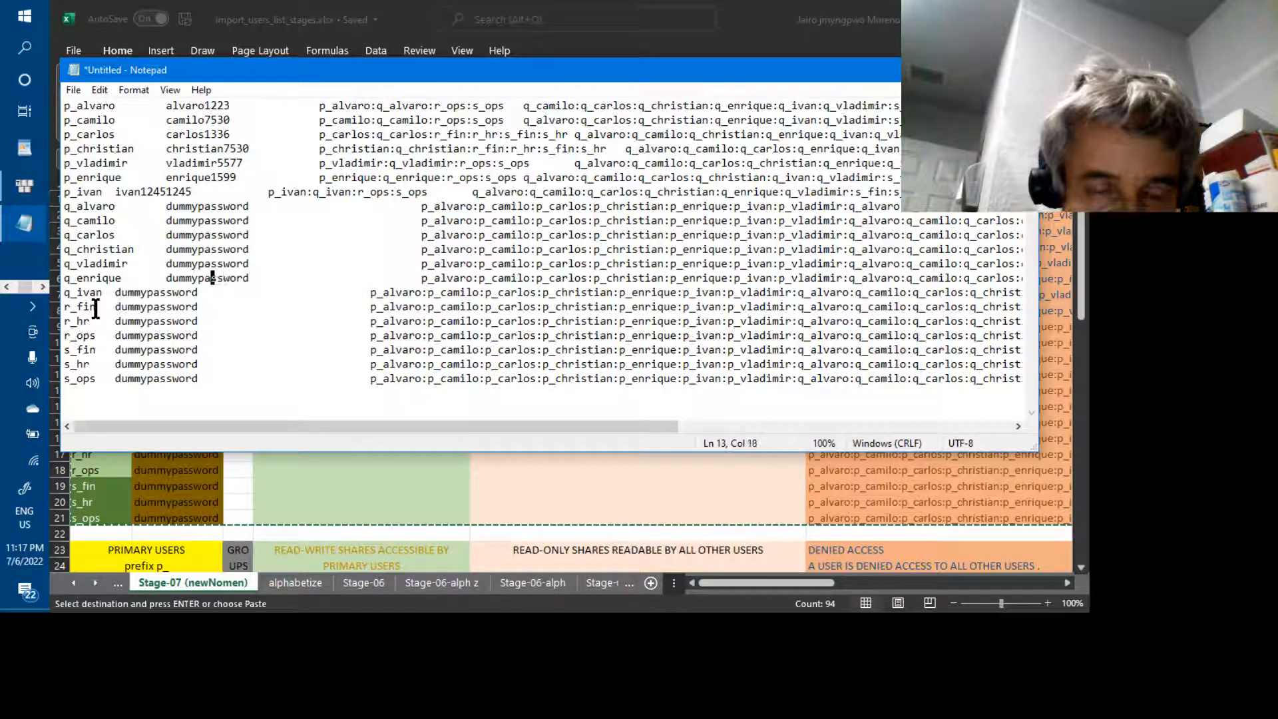
{"action": "key", "text": "Right"}
{"action": "key", "text": "Right"}
{"action": "key", "text": "Right"}
{"action": "key", "text": "Right"}
{"action": "key", "text": "Right"}
{"action": "key", "text": "Right"}
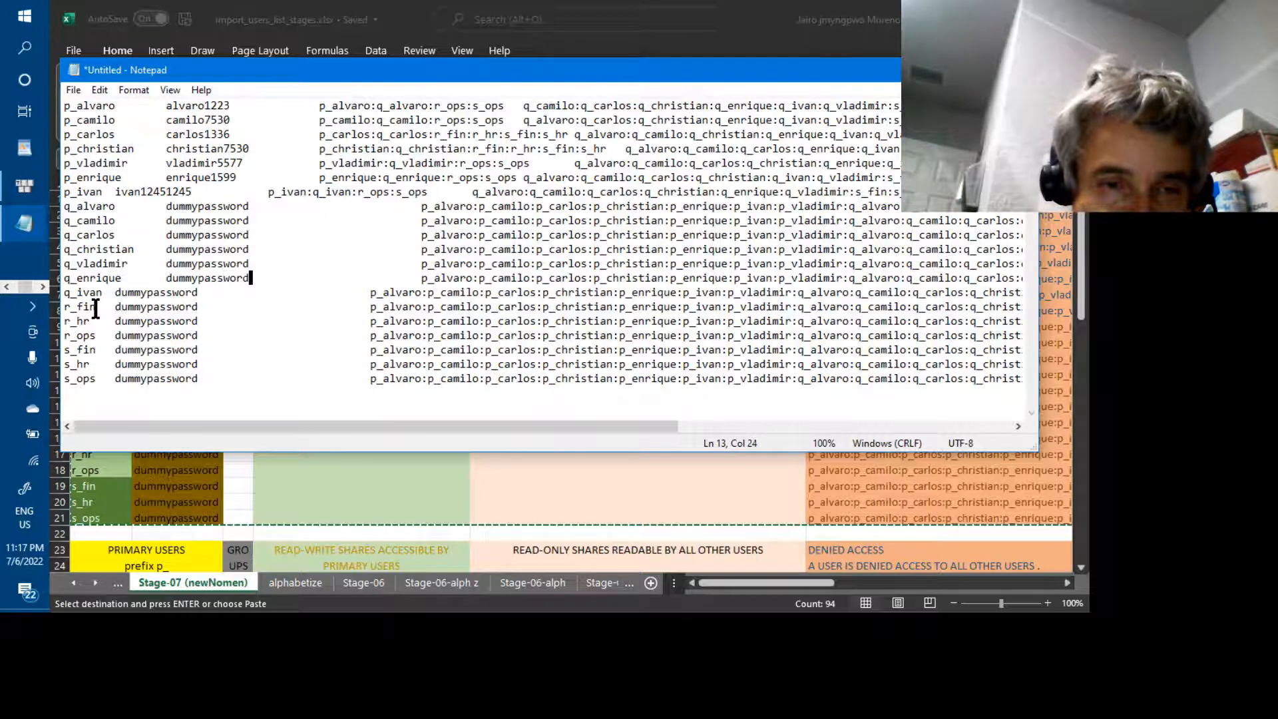
{"action": "key", "text": "Left"}
{"action": "key", "text": "Left"}
{"action": "key", "text": "Left"}
{"action": "key", "text": "Left"}
{"action": "key", "text": "Left"}
{"action": "key", "text": "Left"}
{"action": "key", "text": "Left"}
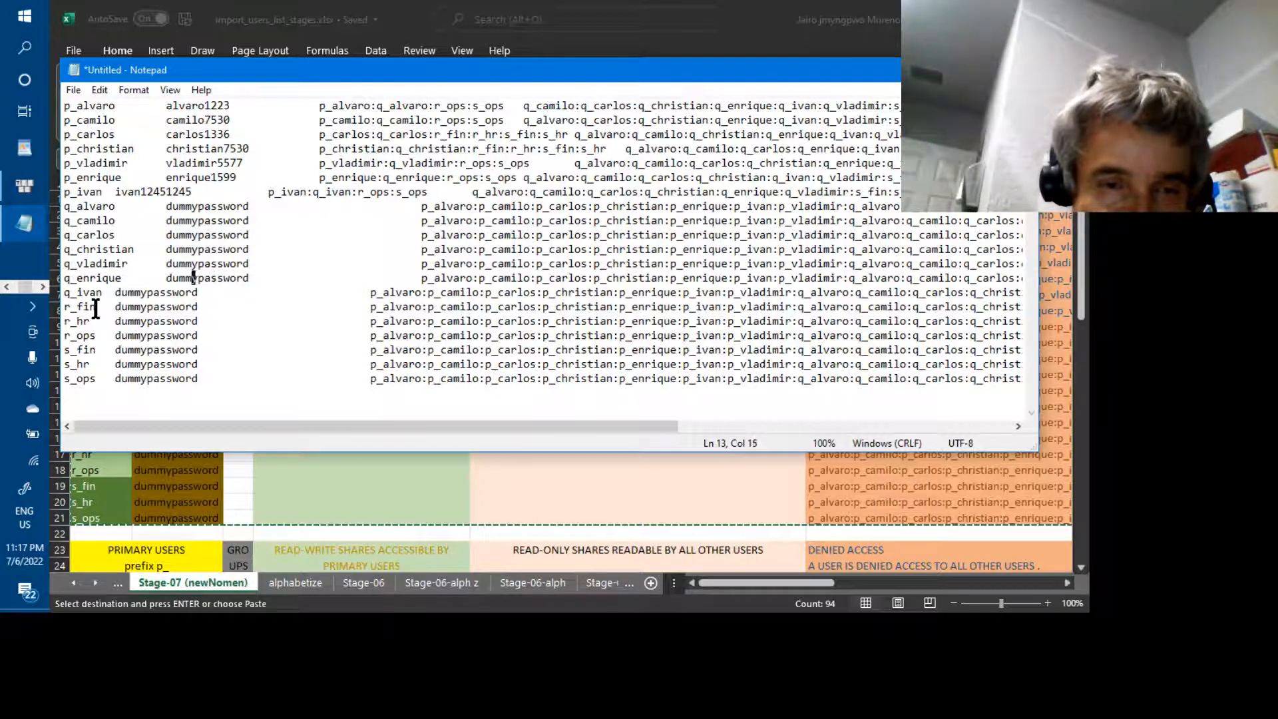
{"action": "key", "text": "Right"}
{"action": "key", "text": "Right"}
{"action": "key", "text": "Right"}
{"action": "key", "text": "Left"}
{"action": "key", "text": "Left"}
{"action": "key", "text": "Left"}
{"action": "key", "text": "Left"}
{"action": "key", "text": "Left"}
{"action": "key", "text": "Left"}
{"action": "key", "text": "Left"}
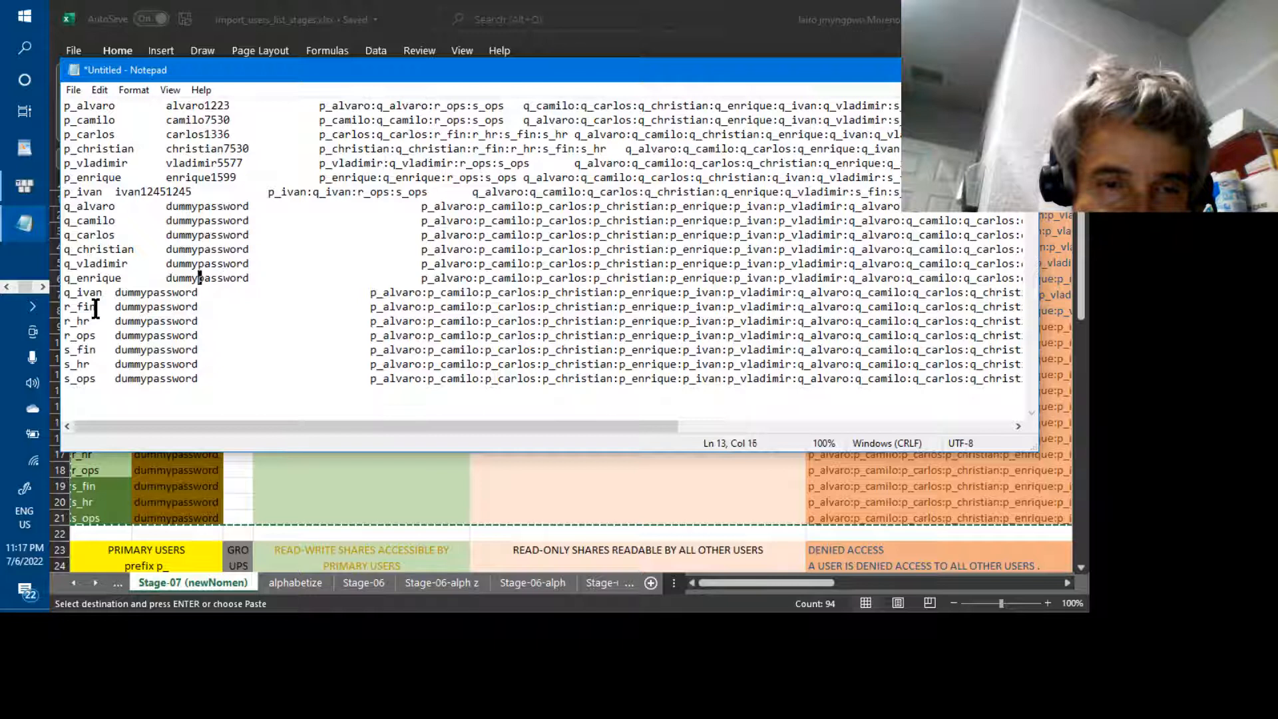
{"action": "key", "text": "Right"}
{"action": "key", "text": "Right"}
{"action": "key", "text": "Right"}
{"action": "key", "text": "Right"}
{"action": "key", "text": "Right"}
{"action": "key", "text": "Right"}
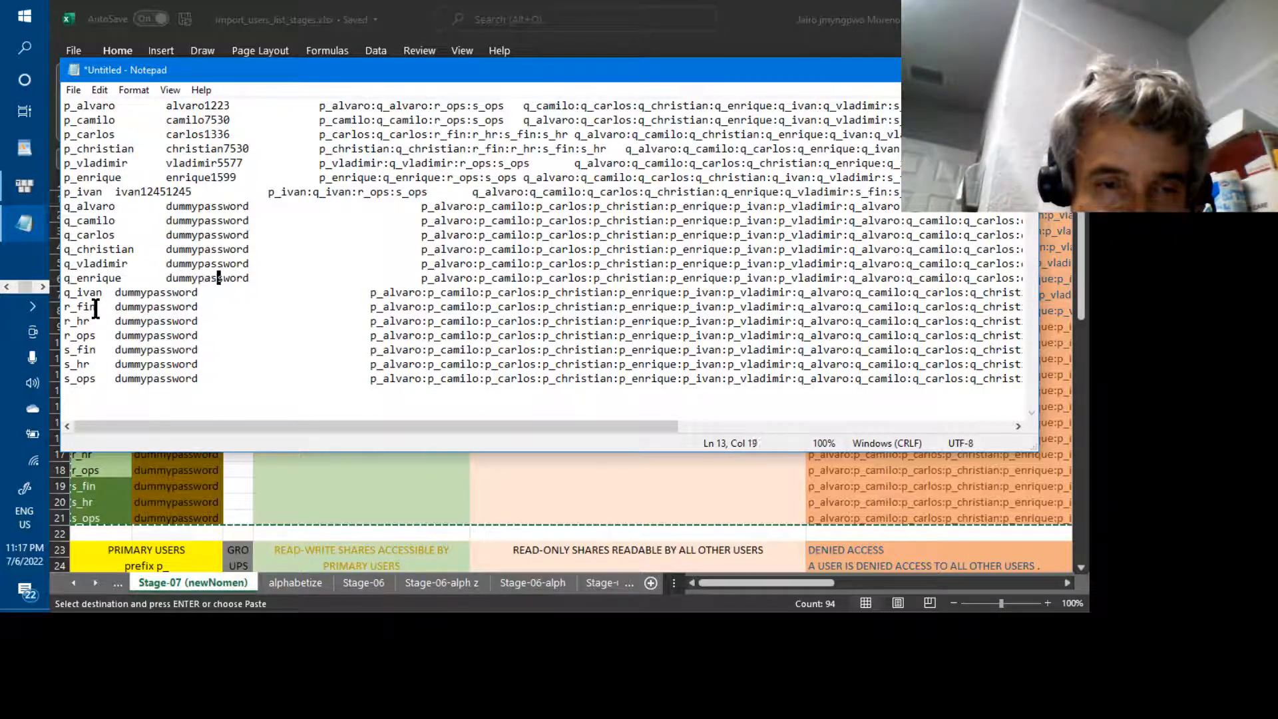
{"action": "key", "text": "Right"}
{"action": "key", "text": "Right"}
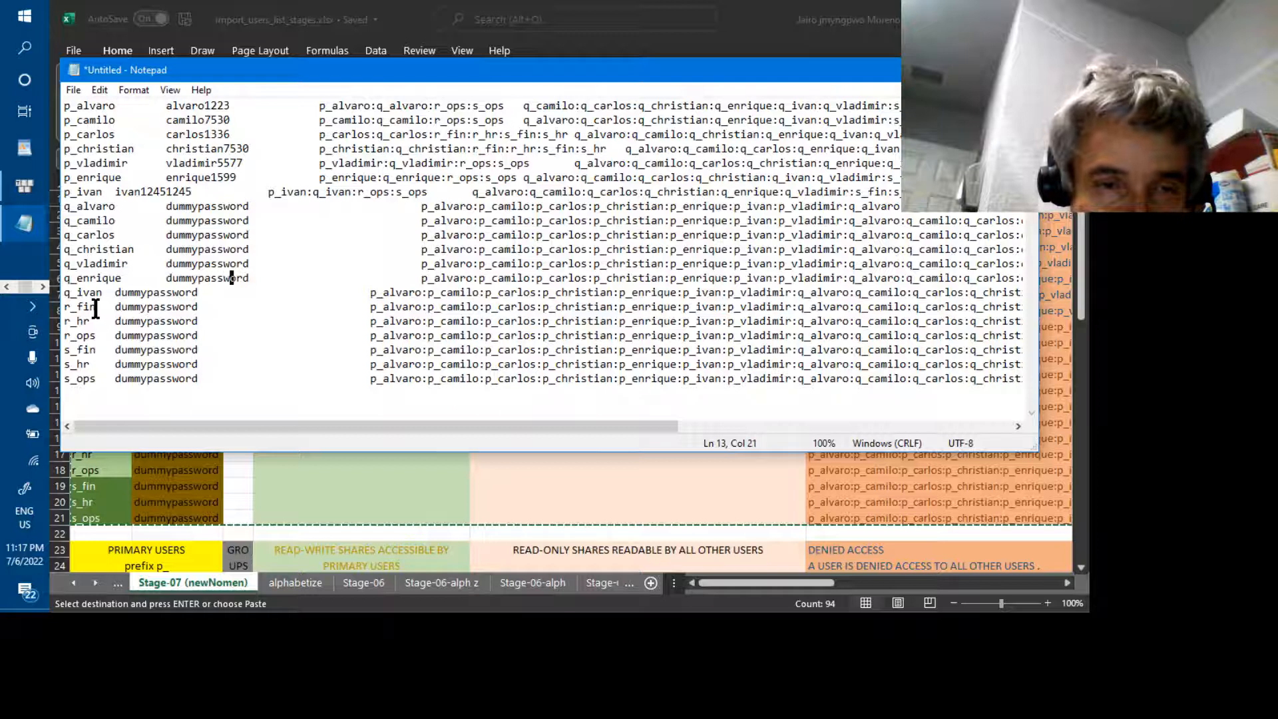
{"action": "key", "text": "Right"}
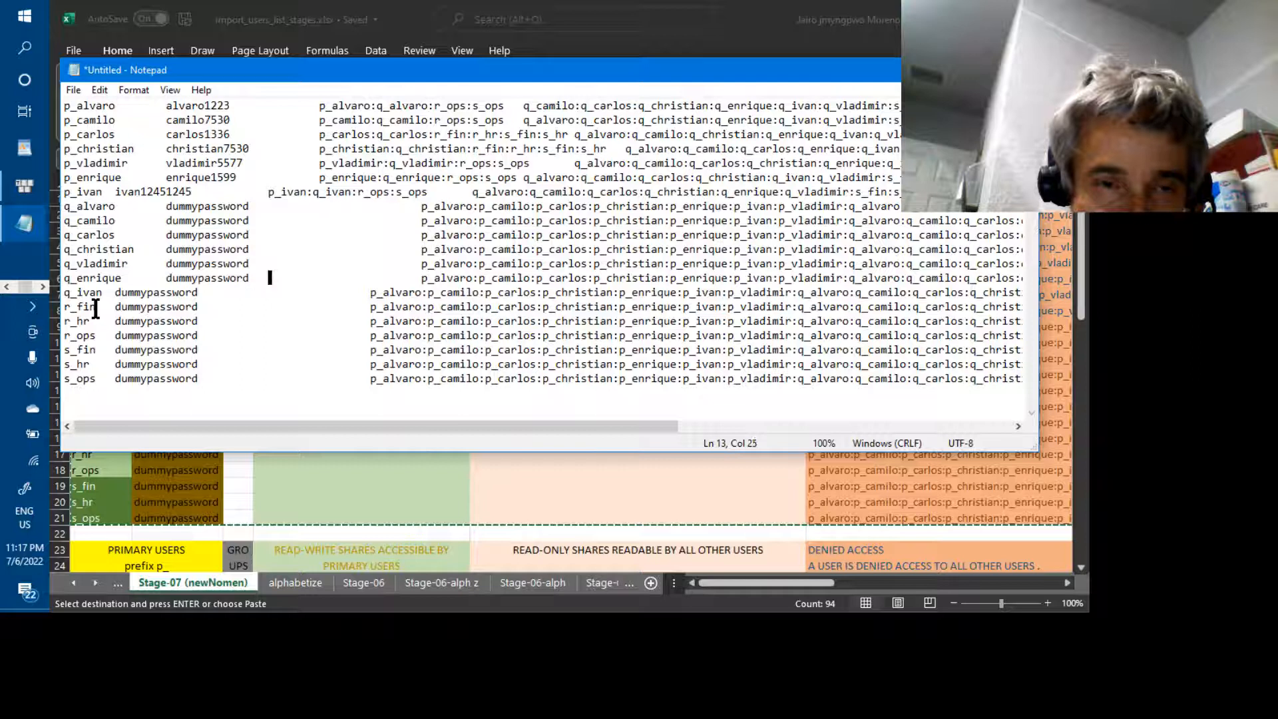
{"action": "key", "text": "BackSpace"}
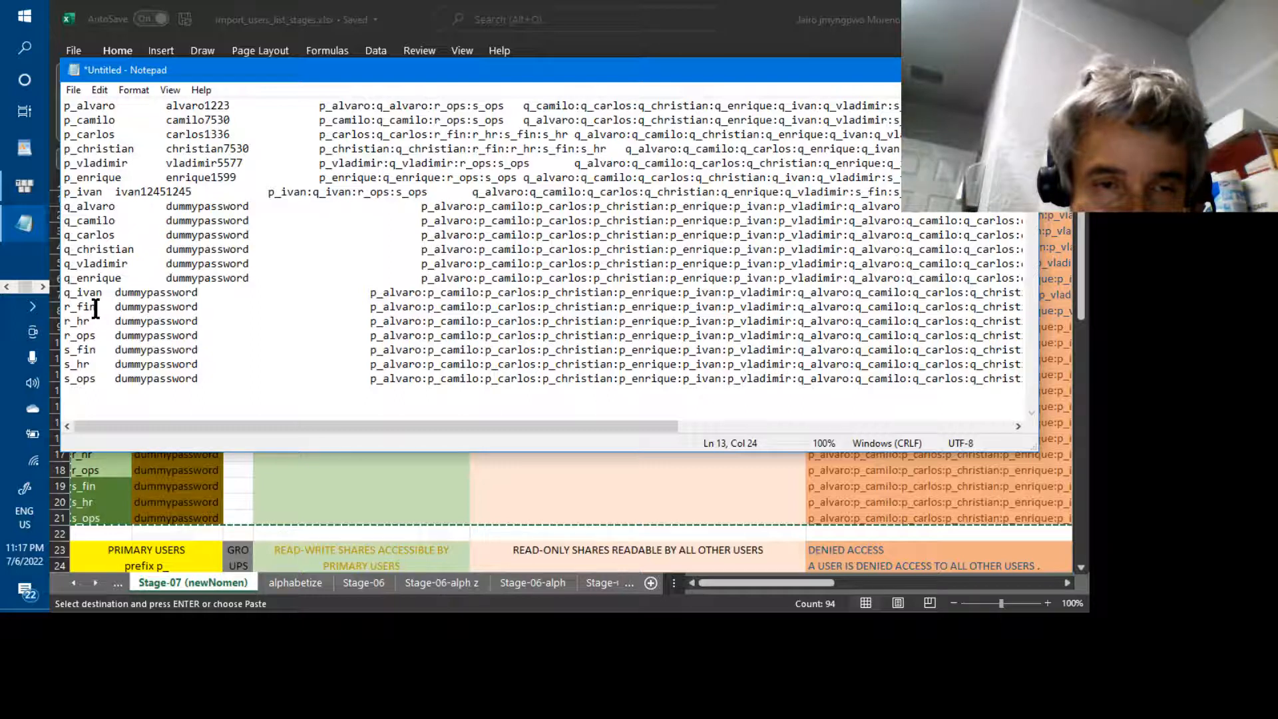
{"action": "key", "text": "Tab"}
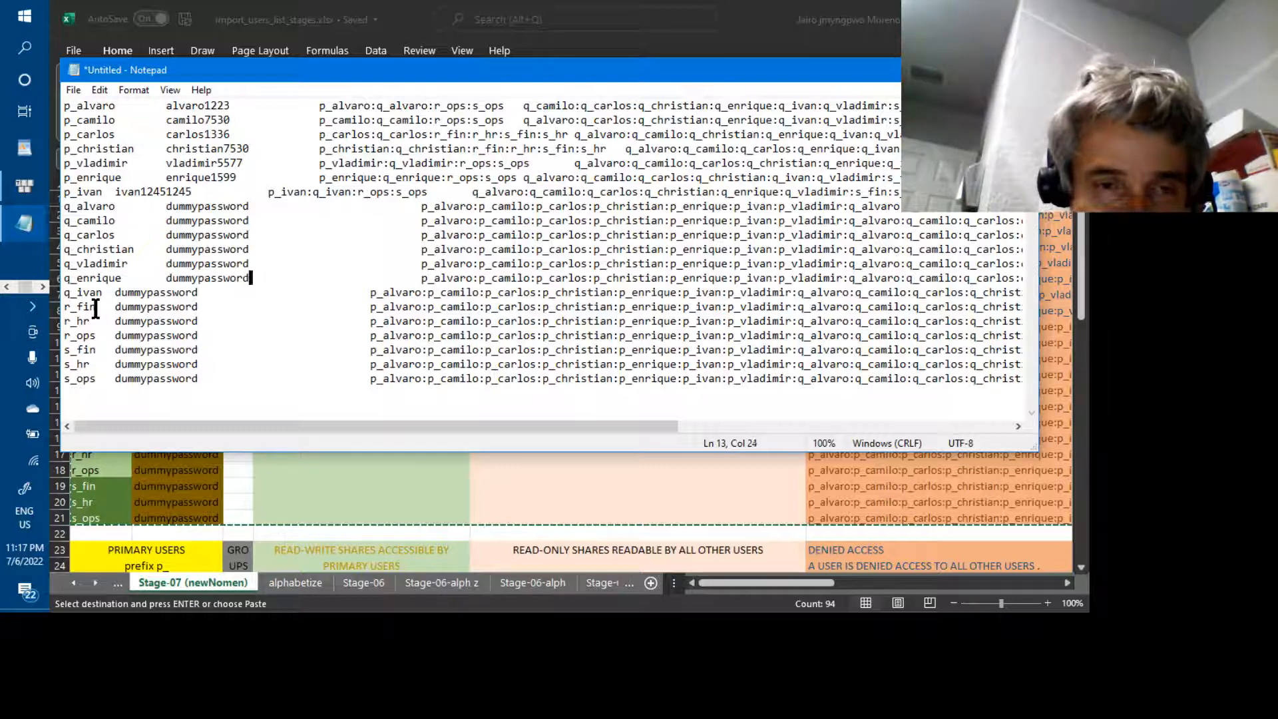
{"action": "key", "text": "shift+Right"}
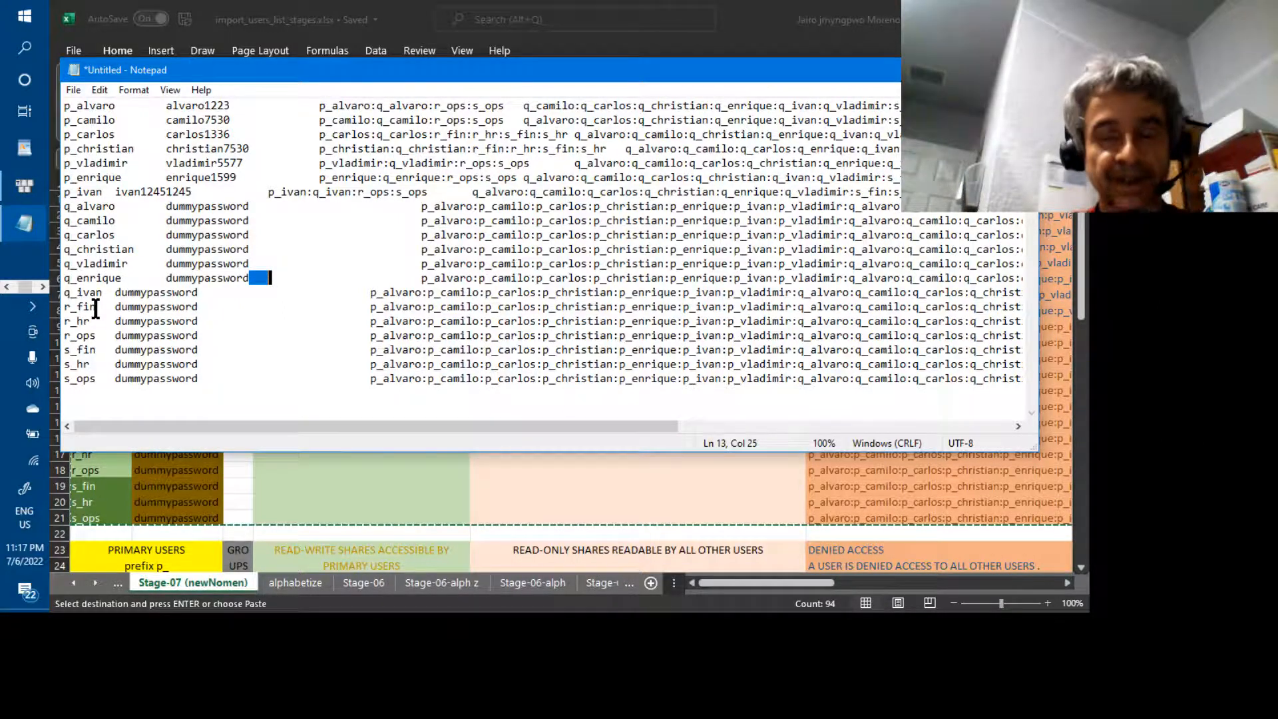
{"action": "key", "text": "Right"}
{"action": "key", "text": "Right"}
{"action": "key", "text": "Right"}
{"action": "key", "text": "Right"}
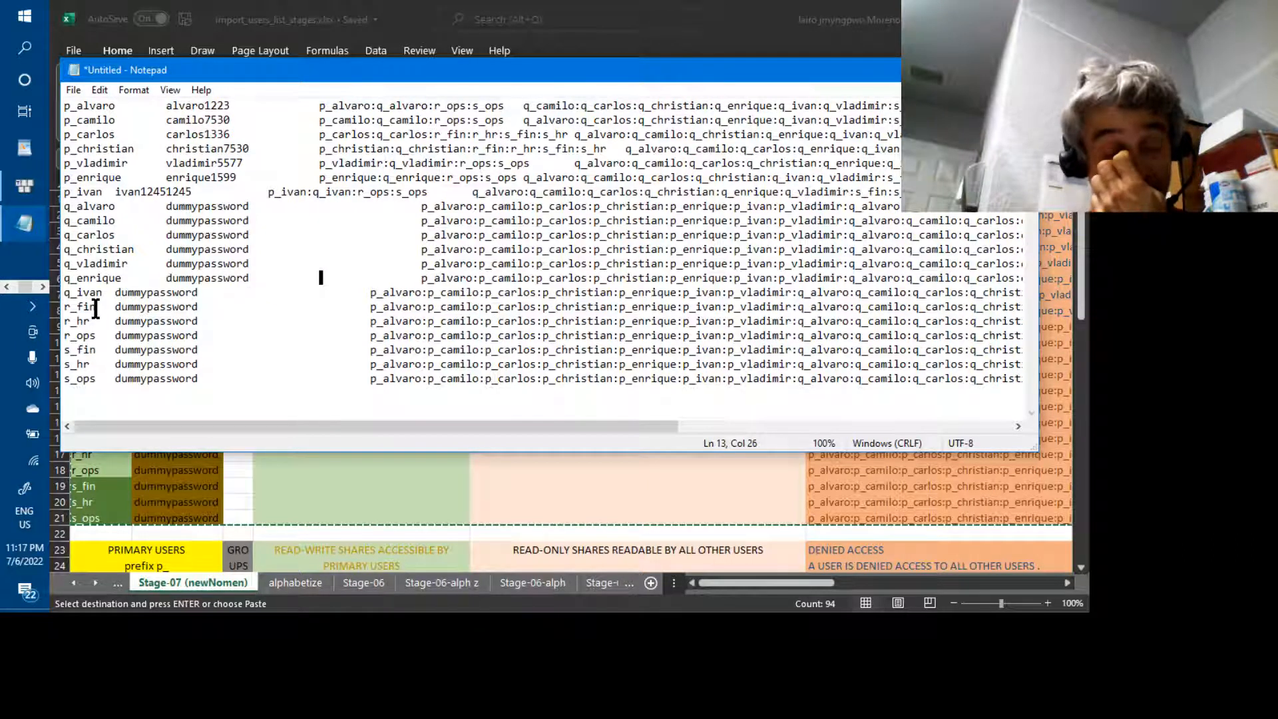
Extend p_ivan and q_ivan to p_ivanmo and q_ivanmo
{"action": "key", "text": "Up"}
{"action": "key", "text": "Up"}
{"action": "key", "text": "Up"}
{"action": "key", "text": "Up"}
{"action": "key", "text": "Up"}
{"action": "key", "text": "Up"}
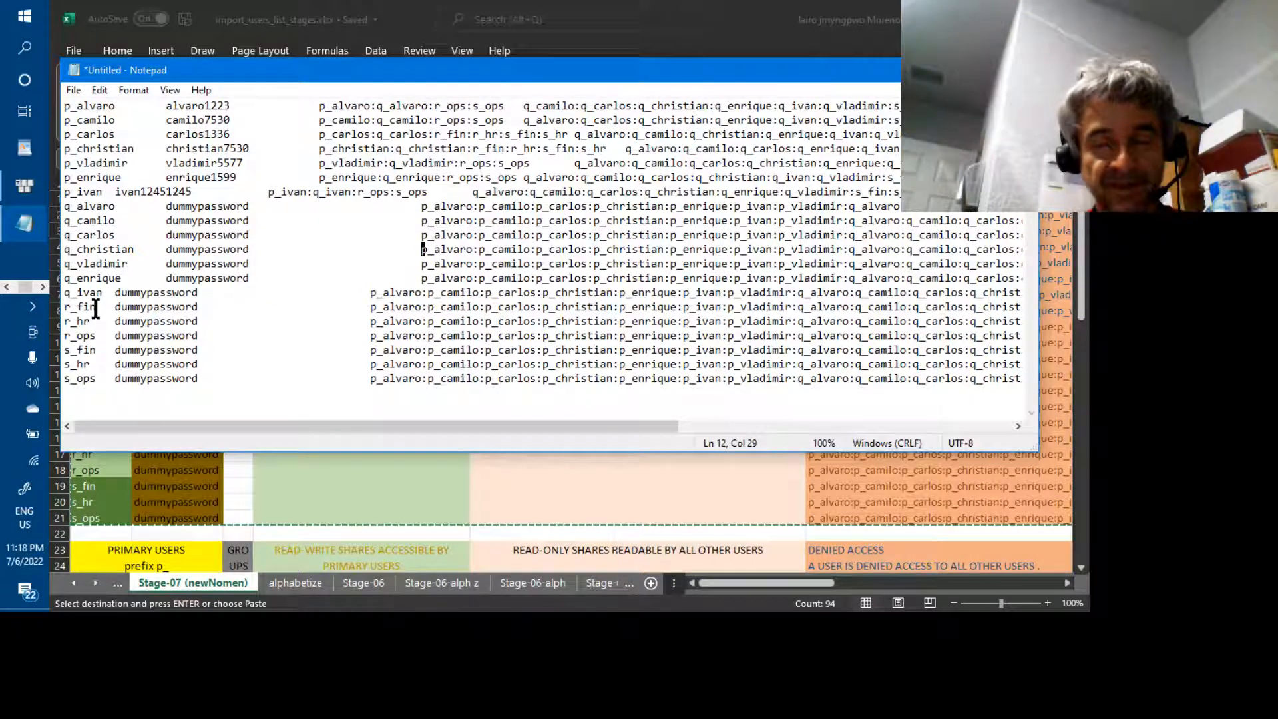
{"action": "key", "text": "Left"}
{"action": "key", "text": "Left"}
{"action": "key", "text": "Left"}
{"action": "key", "text": "Left"}
{"action": "key", "text": "Left"}
{"action": "key", "text": "Left"}
{"action": "key", "text": "Left"}
{"action": "key", "text": "Left"}
{"action": "key", "text": "Left"}
{"action": "key", "text": "Left"}
{"action": "key", "text": "Left"}
{"action": "key", "text": "Left"}
{"action": "key", "text": "Left"}
{"action": "key", "text": "Left"}
{"action": "key", "text": "Left"}
{"action": "key", "text": "Left"}
{"action": "key", "text": "Left"}
{"action": "key", "text": "Left"}
{"action": "key", "text": "Left"}
{"action": "key", "text": "Left"}
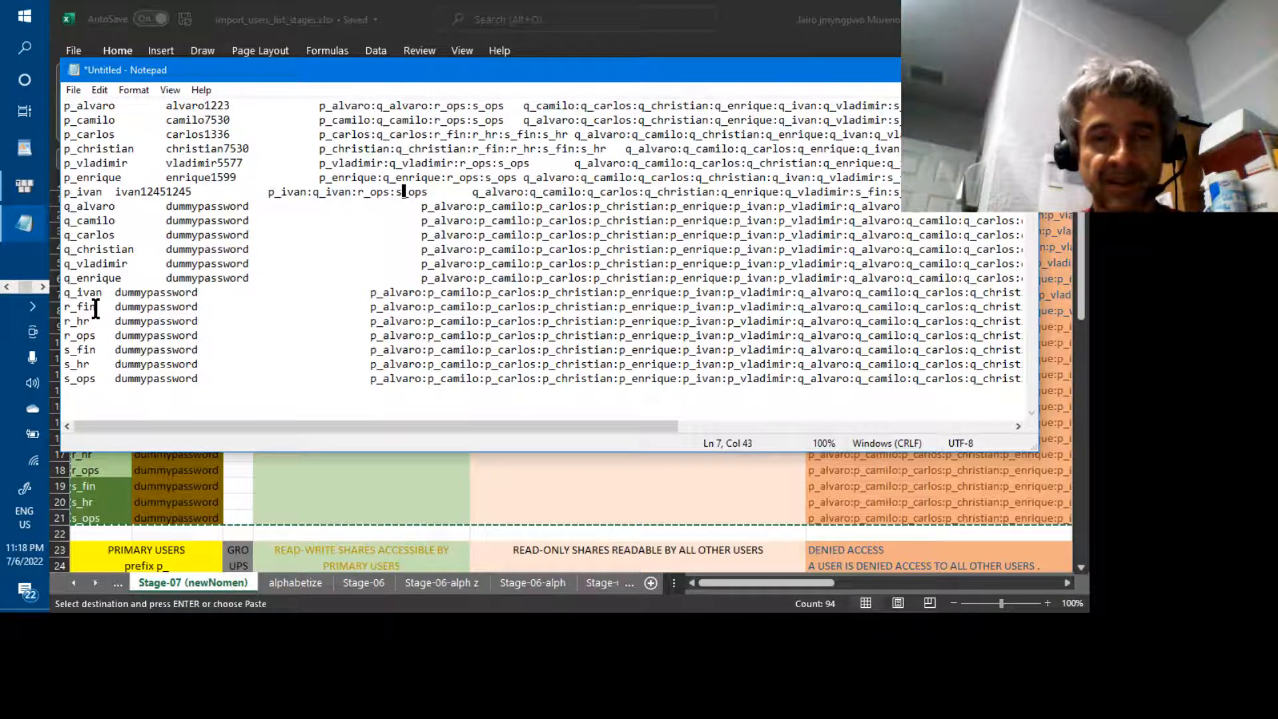
{"action": "key", "text": "Right"}
{"action": "key", "text": "Right"}
{"action": "key", "text": "Right"}
{"action": "key", "text": "Right"}
{"action": "key", "text": "Right"}
{"action": "key", "text": "Right"}
{"action": "key", "text": "Right"}
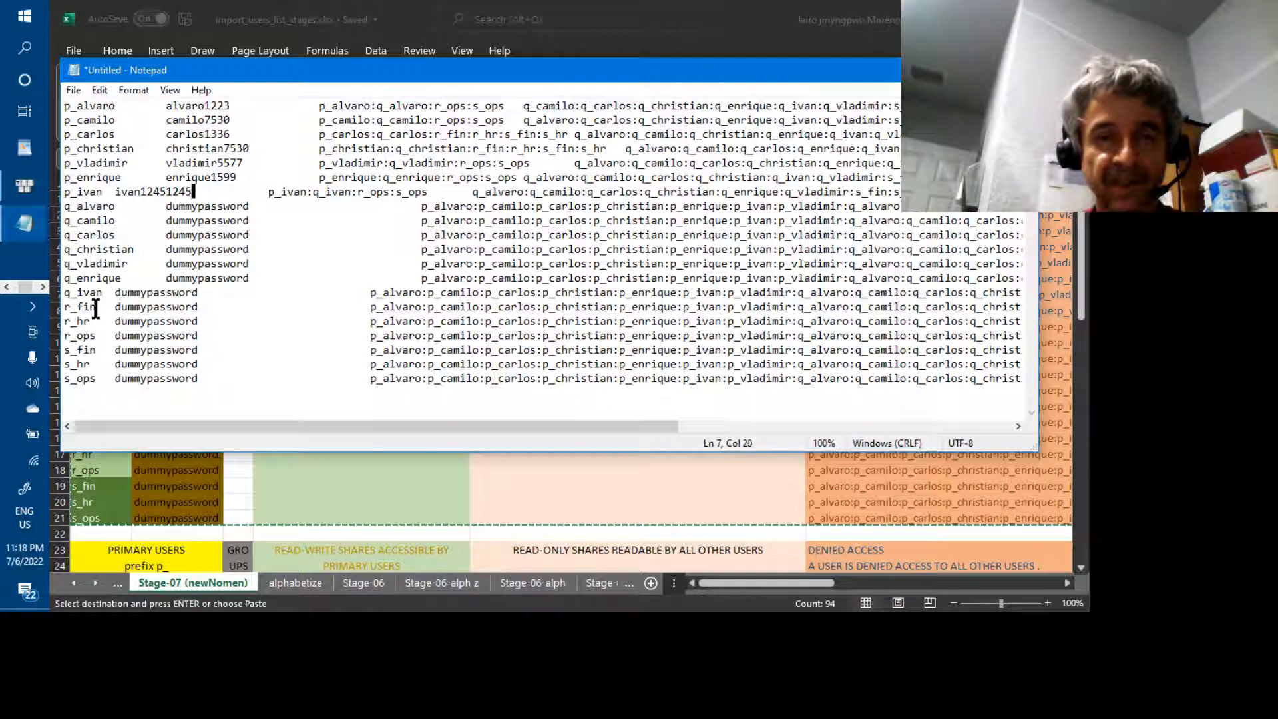
{"action": "key", "text": "Left"}
{"action": "key", "text": "Left"}
{"action": "key", "text": "Left"}
{"action": "key", "text": "Left"}
{"action": "key", "text": "Left"}
{"action": "key", "text": "Left"}
{"action": "key", "text": "Left"}
{"action": "key", "text": "Left"}
{"action": "key", "text": "Left"}
{"action": "key", "text": "Right"}
{"action": "key", "text": "Left"}
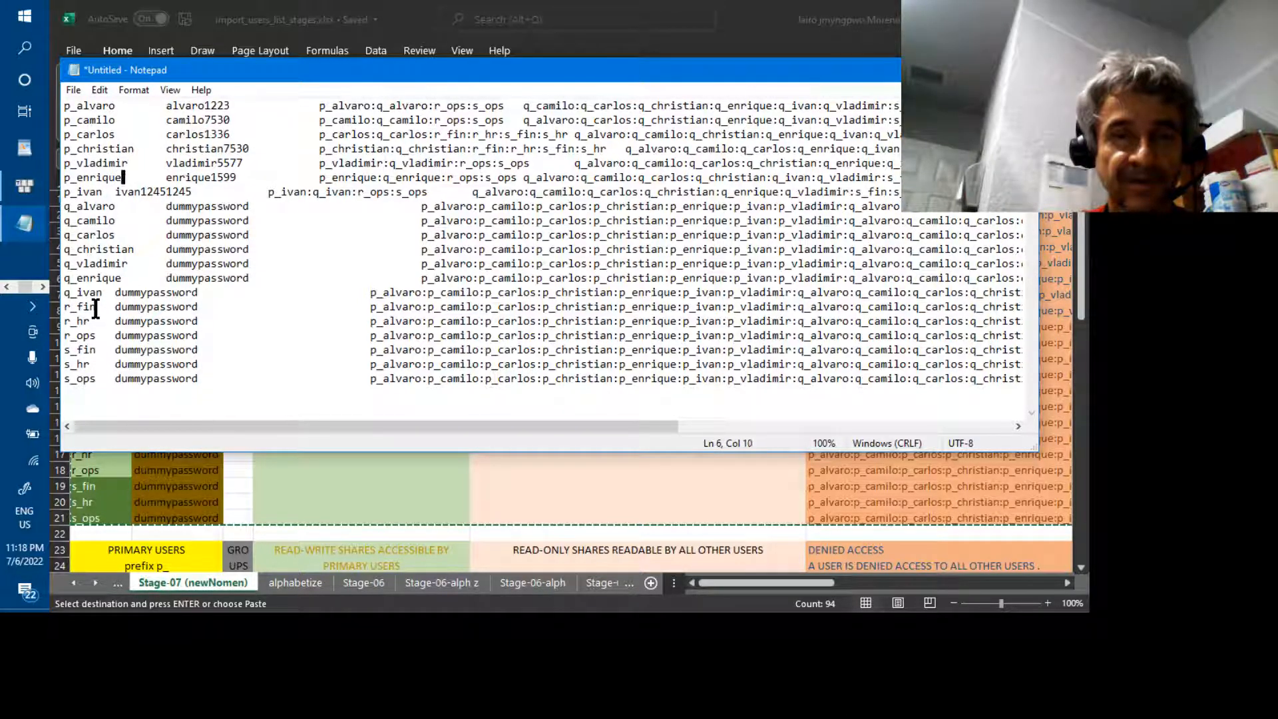
{"action": "key", "text": "Up"}
{"action": "key", "text": "Right"}
{"action": "key", "text": "Right"}
{"action": "key", "text": "Down"}
{"action": "key", "text": "Down"}
{"action": "key", "text": "Left"}
{"action": "key", "text": "Left"}
{"action": "key", "text": "Left"}
{"action": "key", "text": "Left"}
{"action": "key", "text": "Left"}
{"action": "key", "text": "Left"}
{"action": "key", "text": "Left"}
{"action": "key", "text": "Left"}
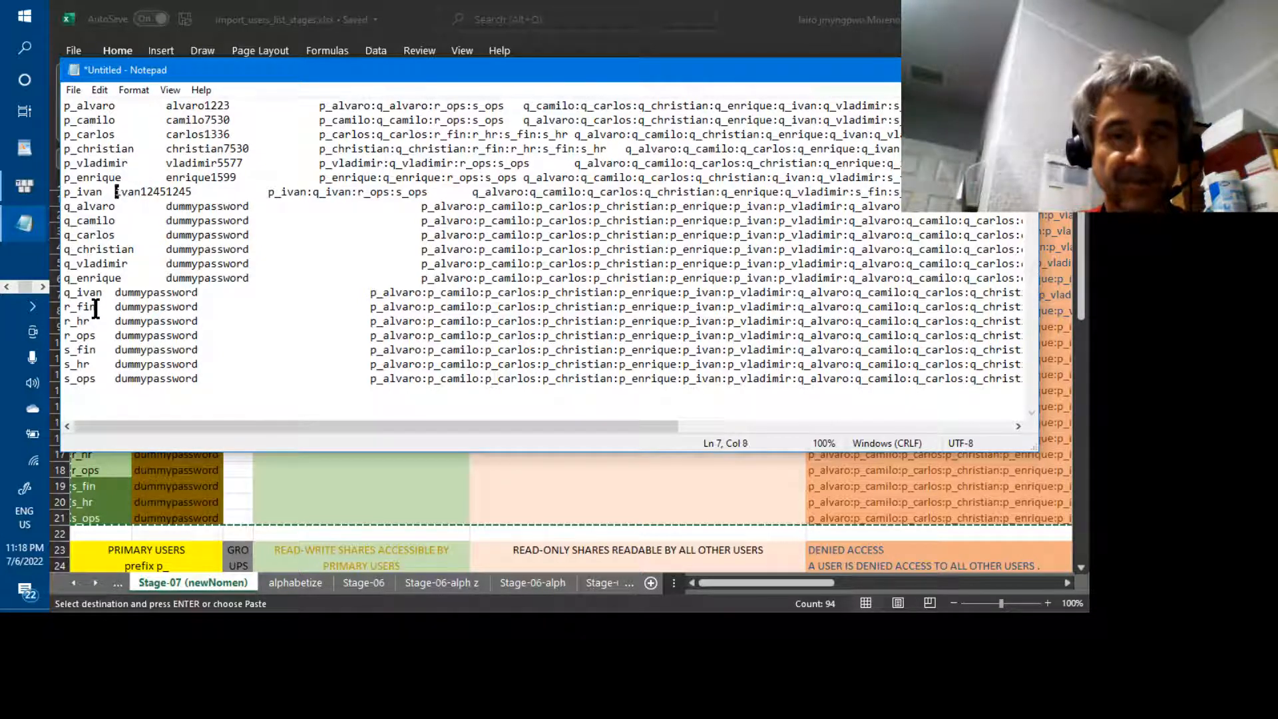
{"action": "key", "text": "Right"}
{"action": "key", "text": "Right"}
{"action": "key", "text": "Right"}
{"action": "key", "text": "Right"}
{"action": "key", "text": "Right"}
{"action": "key", "text": "Right"}
{"action": "key", "text": "Right"}
{"action": "key", "text": "Right"}
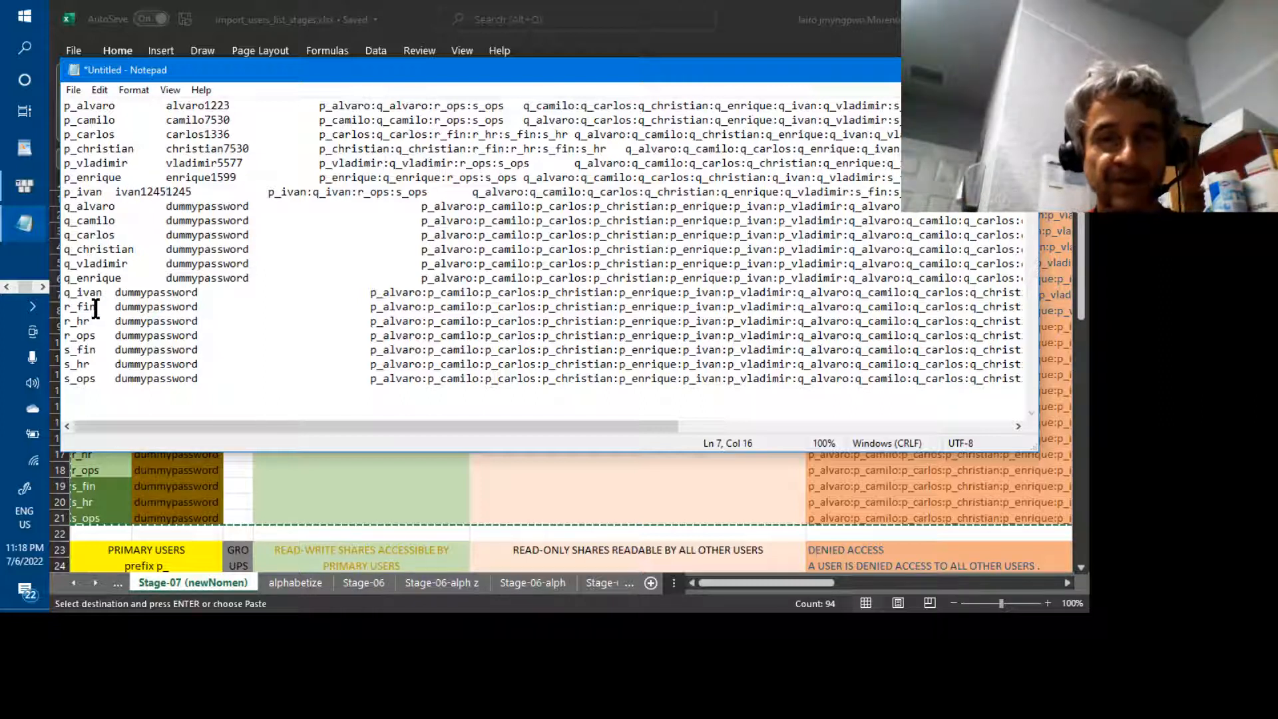
{"action": "key", "text": "Left"}
{"action": "key", "text": "Left"}
{"action": "key", "text": "Left"}
{"action": "key", "text": "Left"}
{"action": "key", "text": "Left"}
{"action": "key", "text": "Left"}
{"action": "key", "text": "Left"}
{"action": "key", "text": "Left"}
{"action": "key", "text": "Left"}
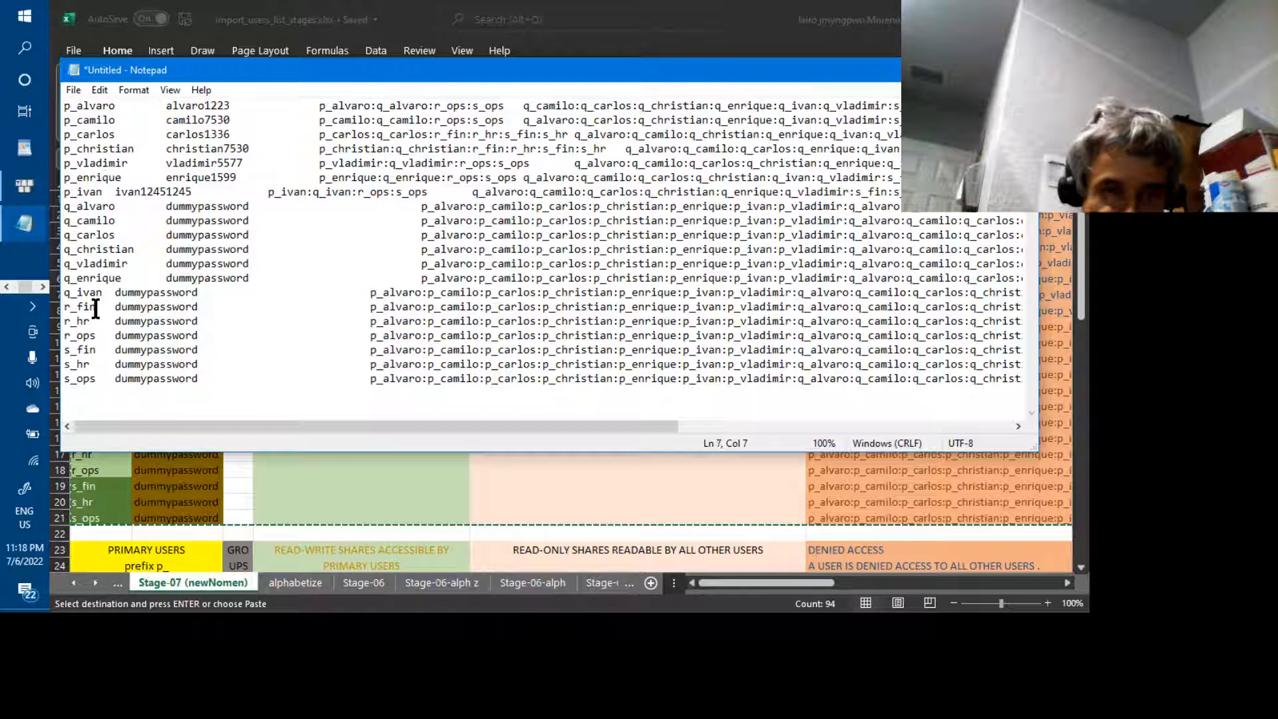
{"action": "key", "text": "Right"}
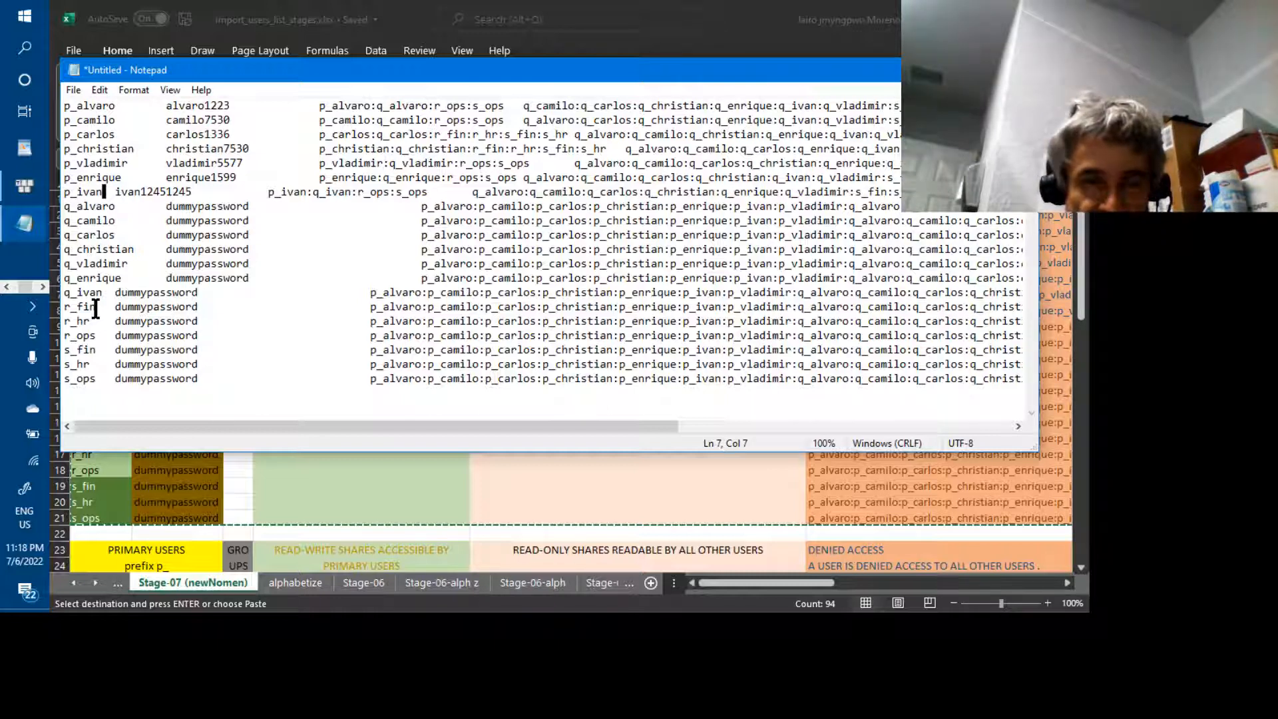
{"action": "type", "text": "m"}
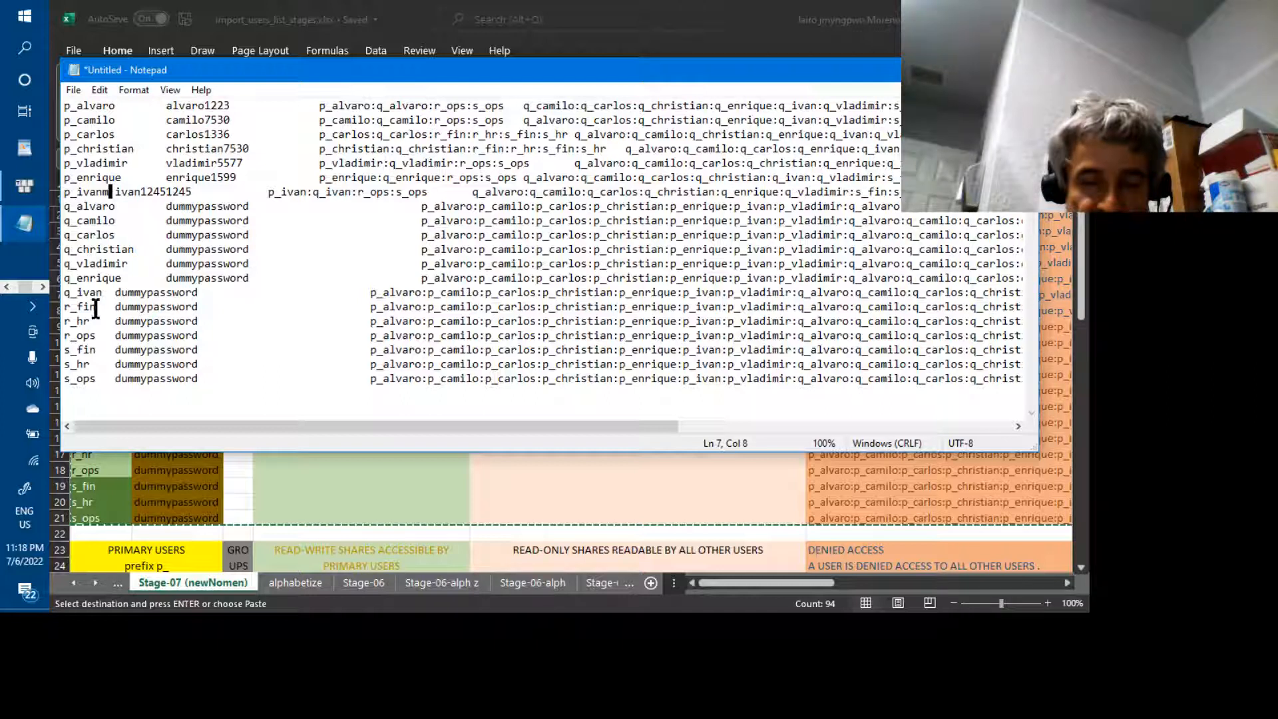
{"action": "type", "text": "o"}
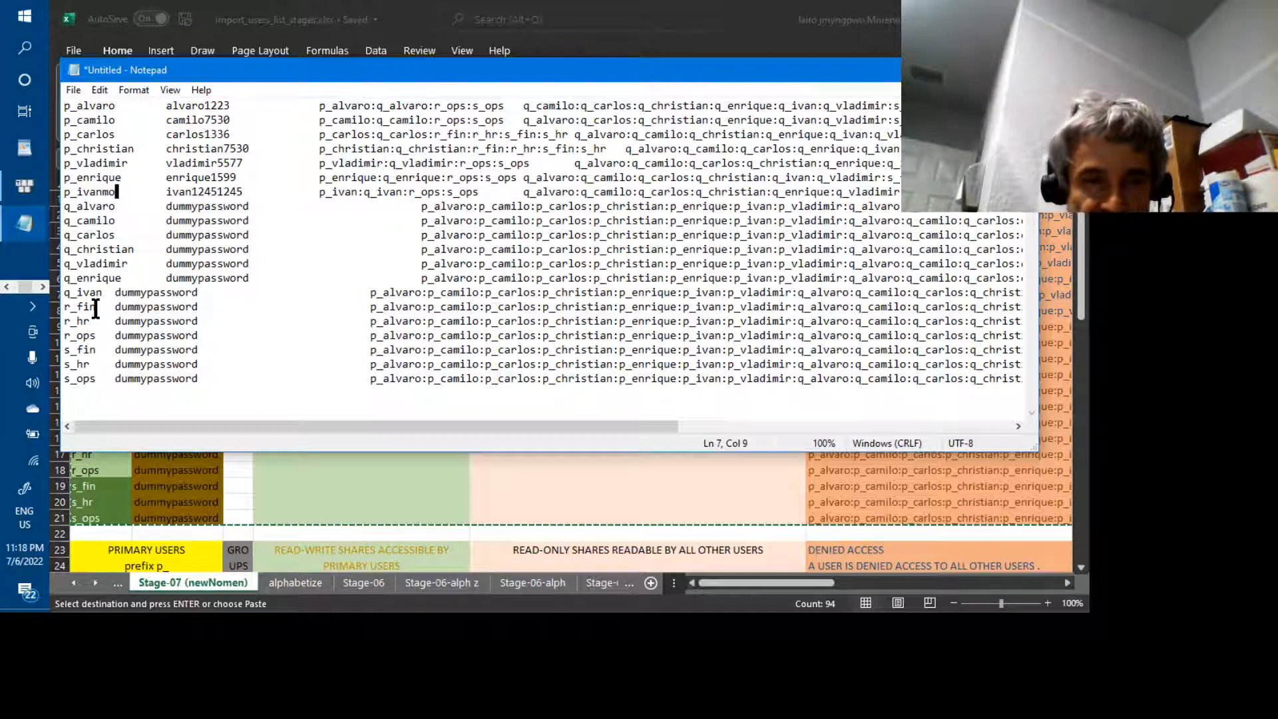
{"action": "key", "text": "BackSpace"}
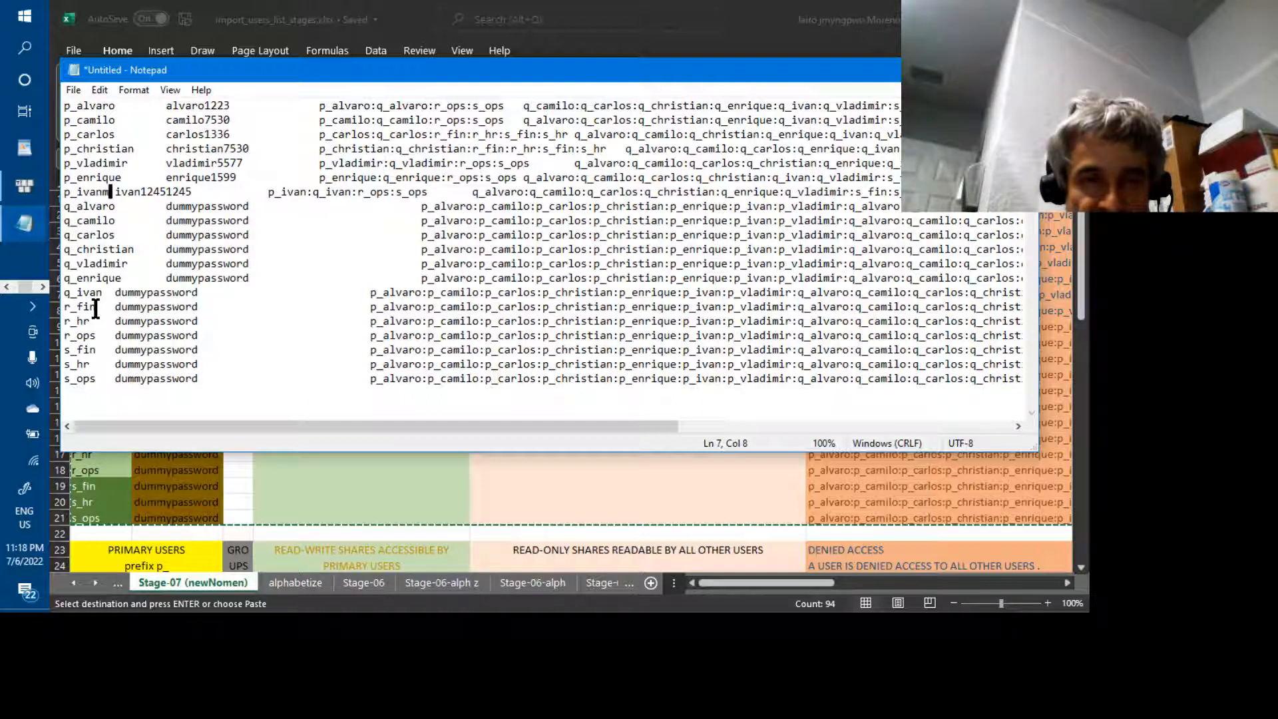
{"action": "type", "text": "o"}
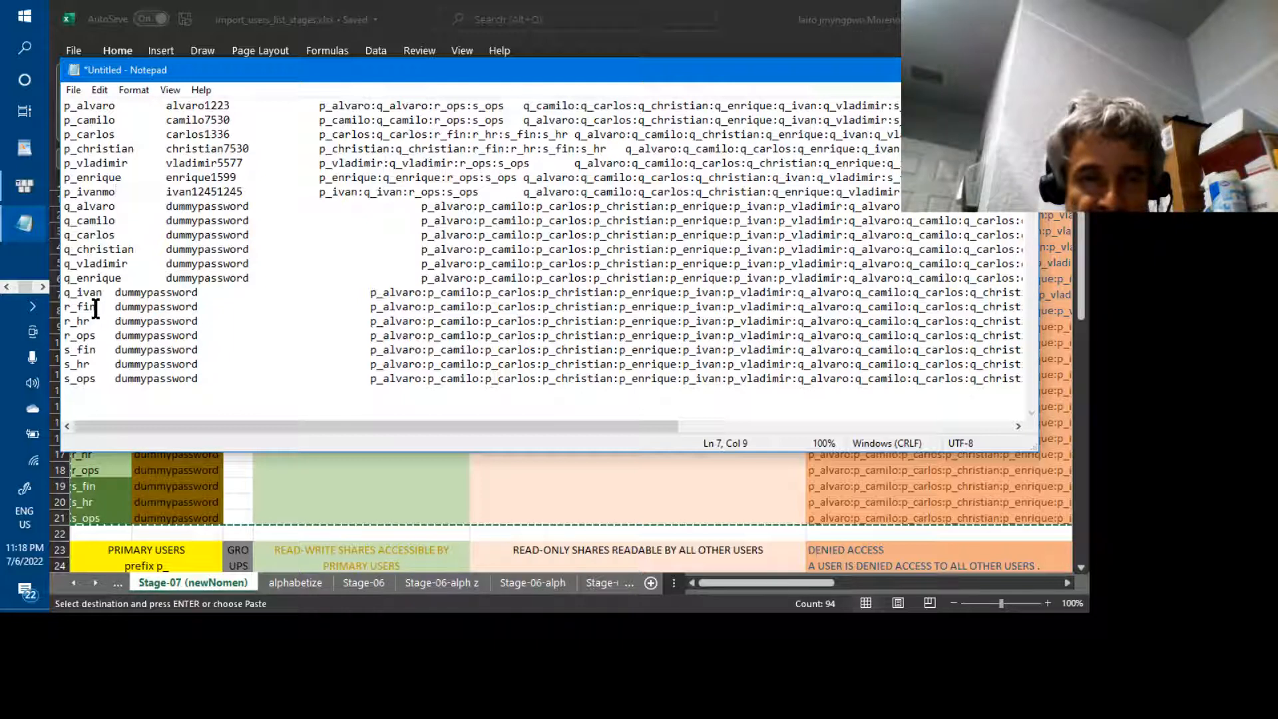
{"action": "key", "text": "BackSpace"}
{"action": "key", "text": "BackSpace"}
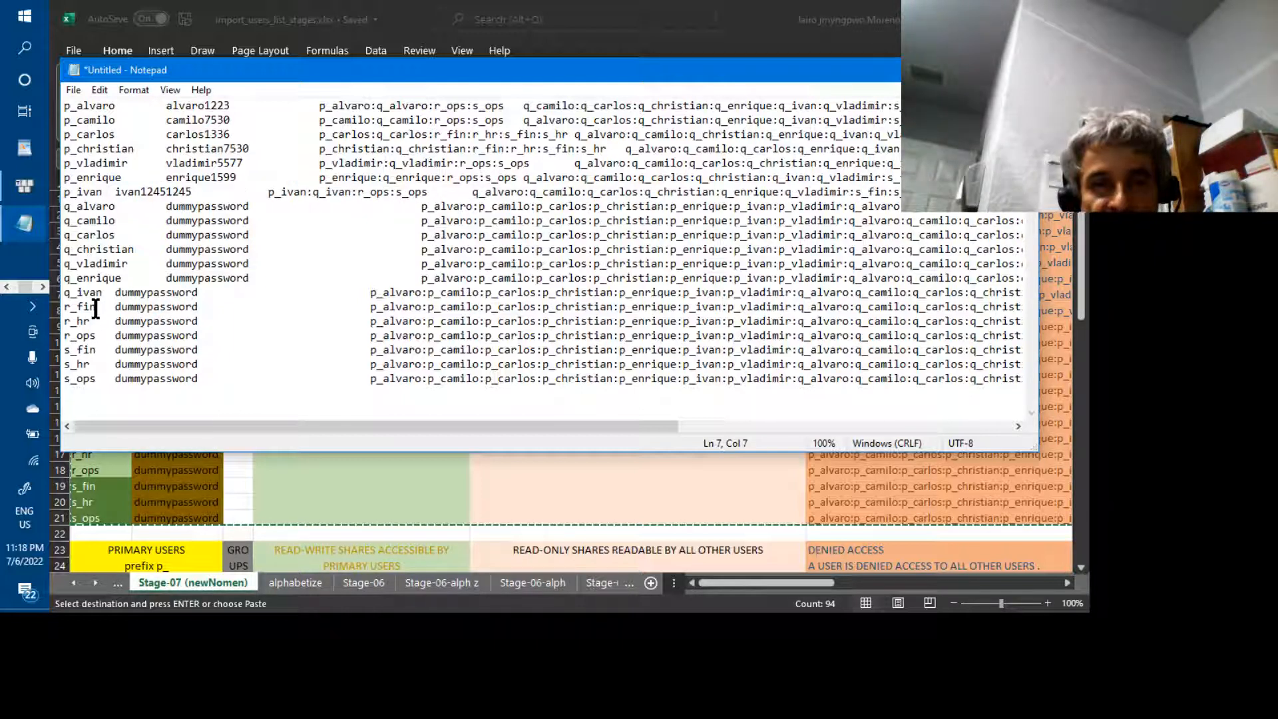
{"action": "type", "text": "mo"}
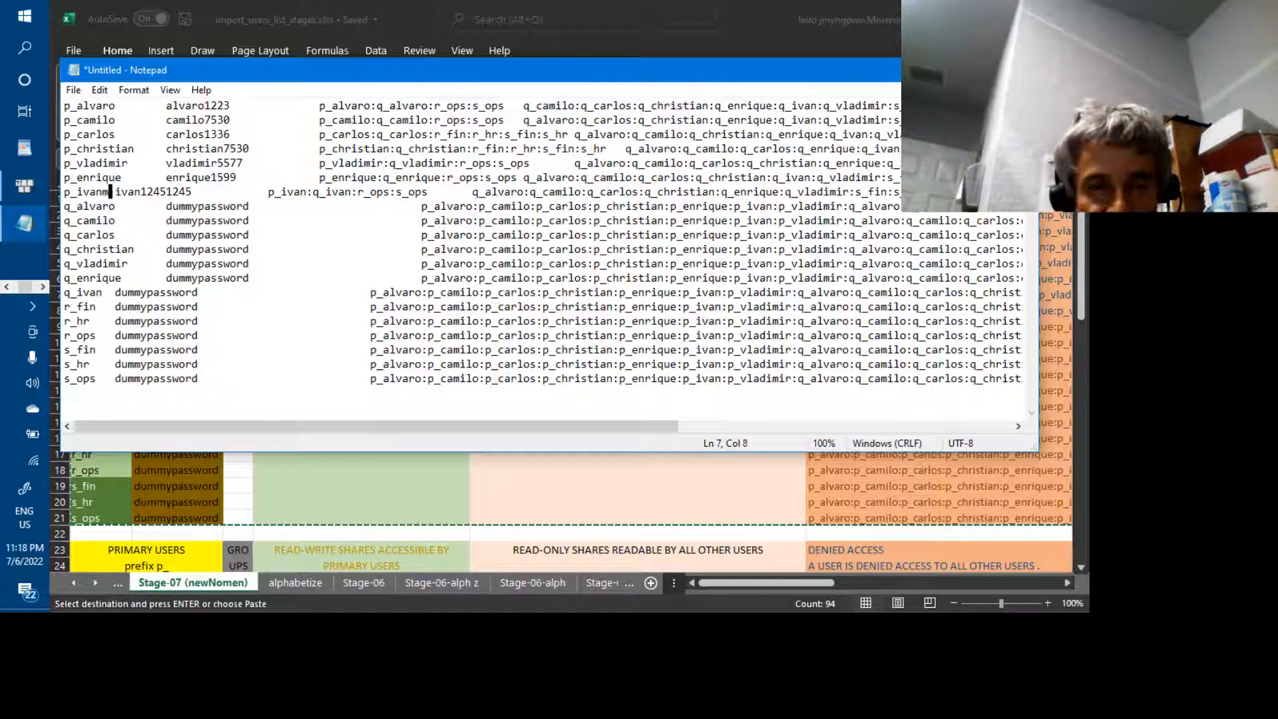
{"action": "left_click", "coordinate": [104, 293]}
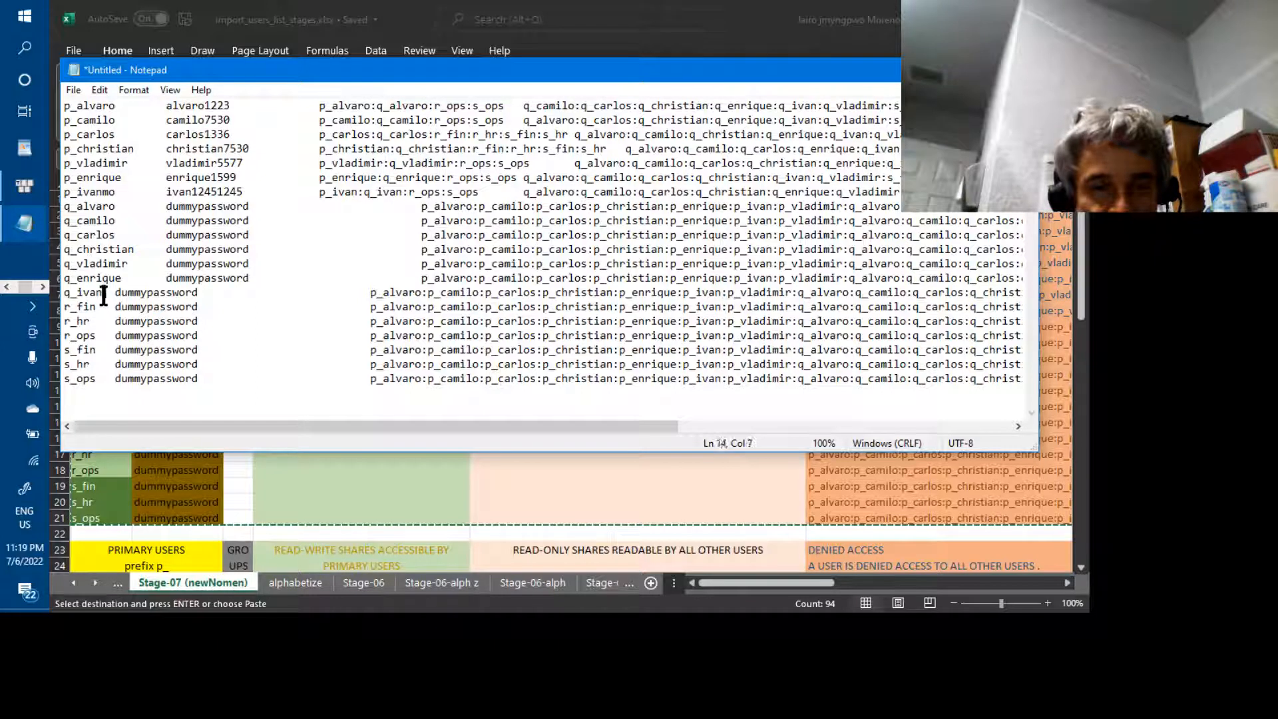
{"action": "type", "text": "mo"}
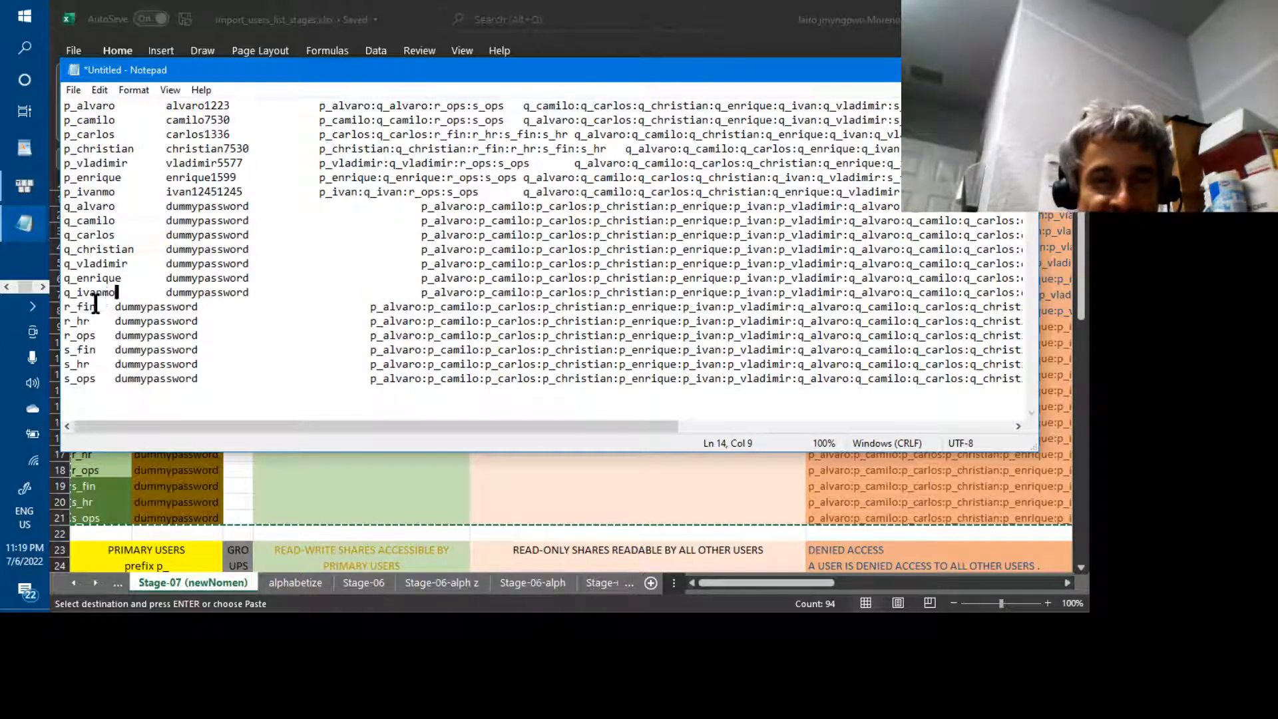
Lengthen r_fin, r_hr and r_ops to r_finance, r_hresources and r_operations
{"action": "left_click", "coordinate": [96, 304]}
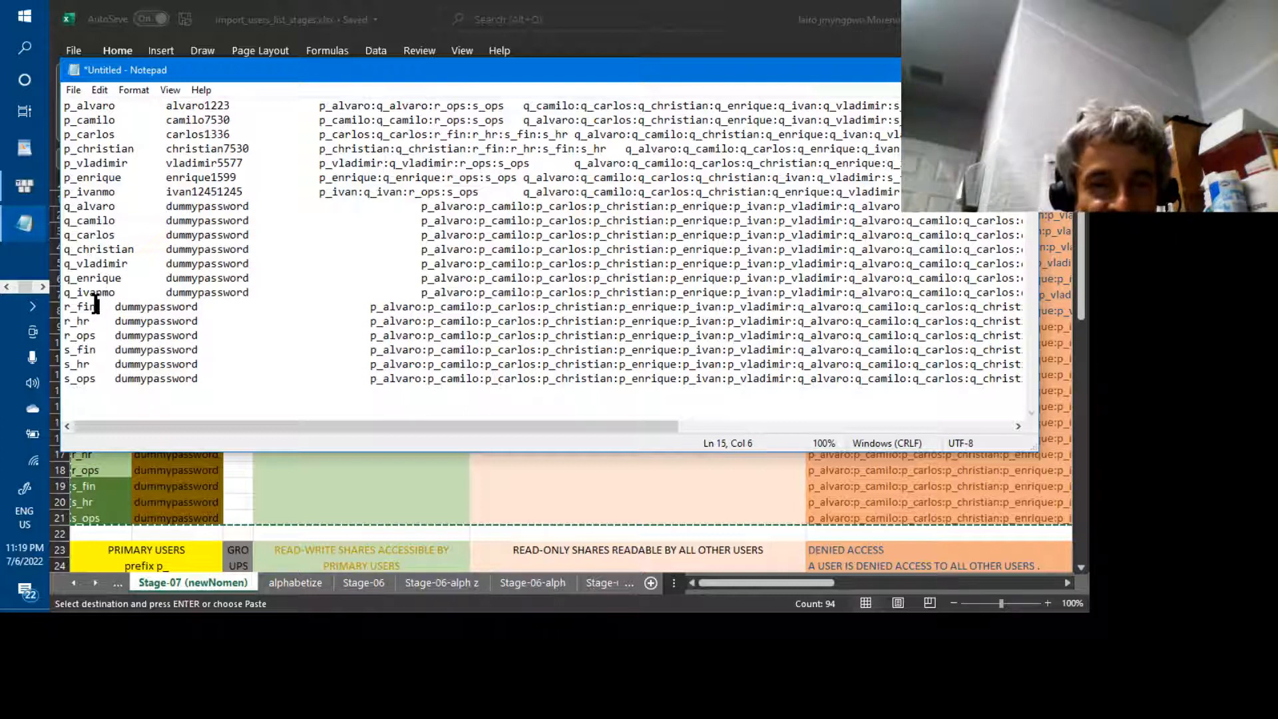
{"action": "type", "text": "an"}
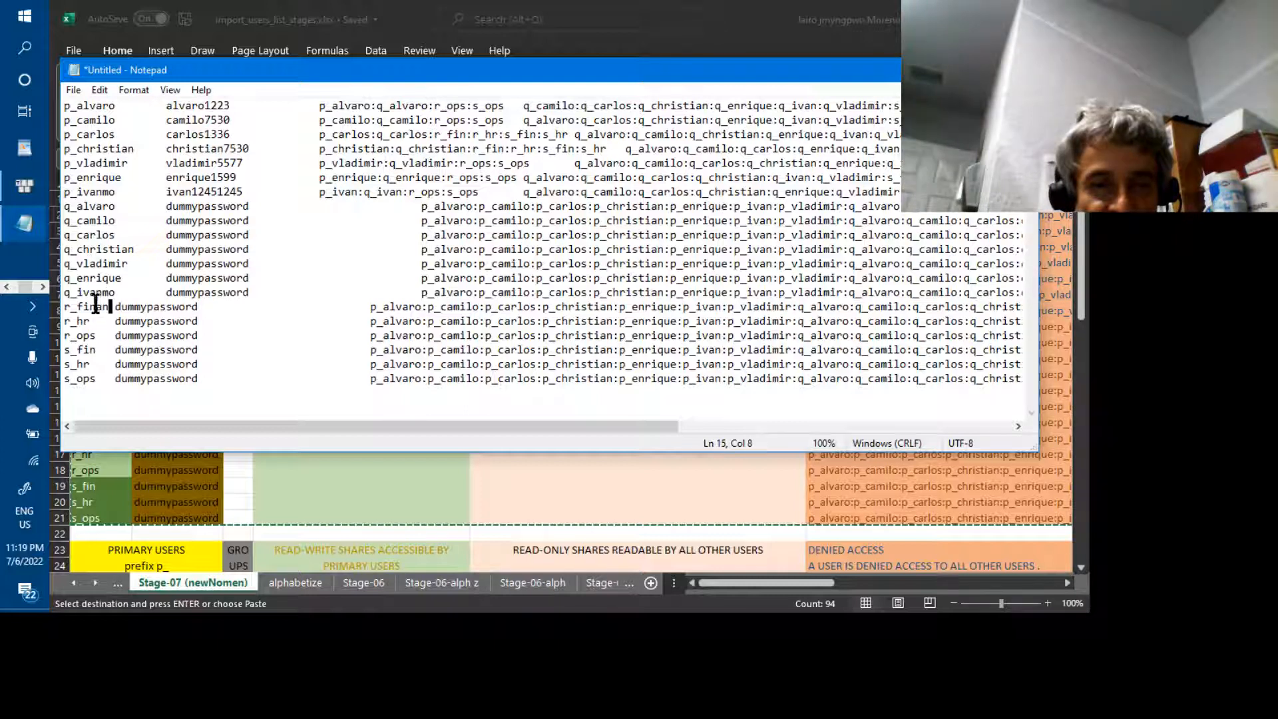
{"action": "type", "text": "ce"}
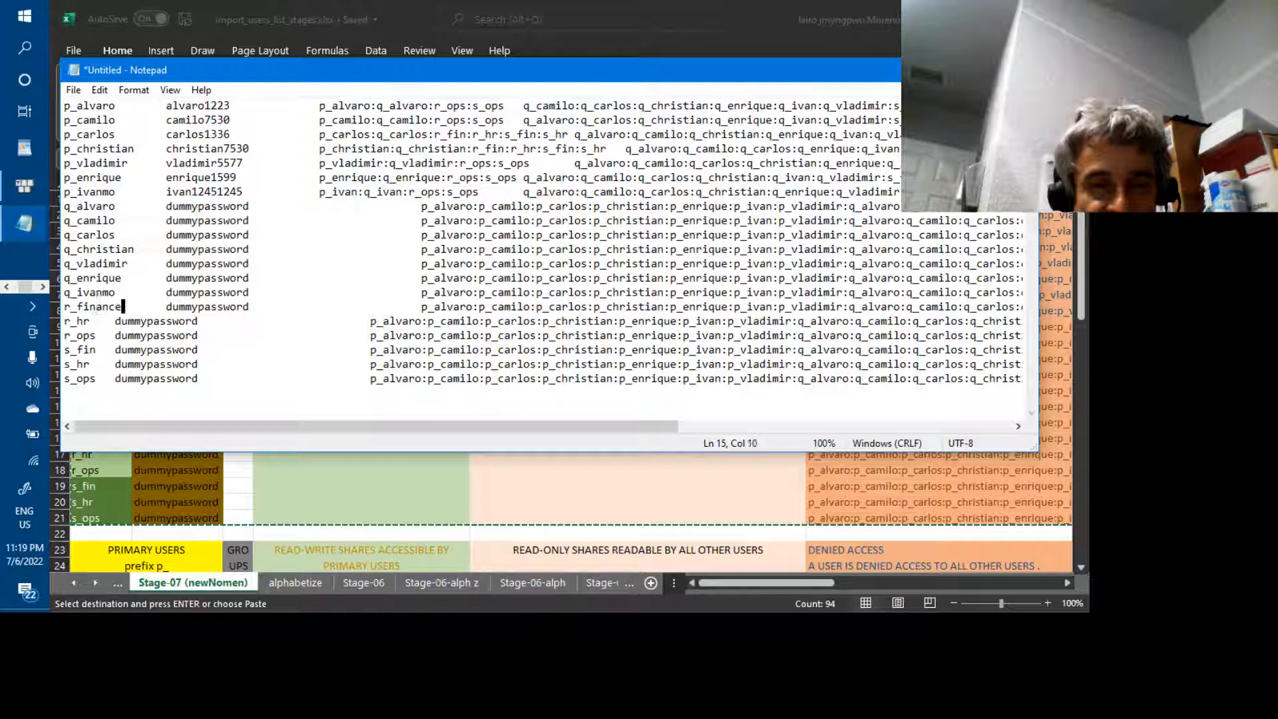
{"action": "left_click", "coordinate": [90, 323]}
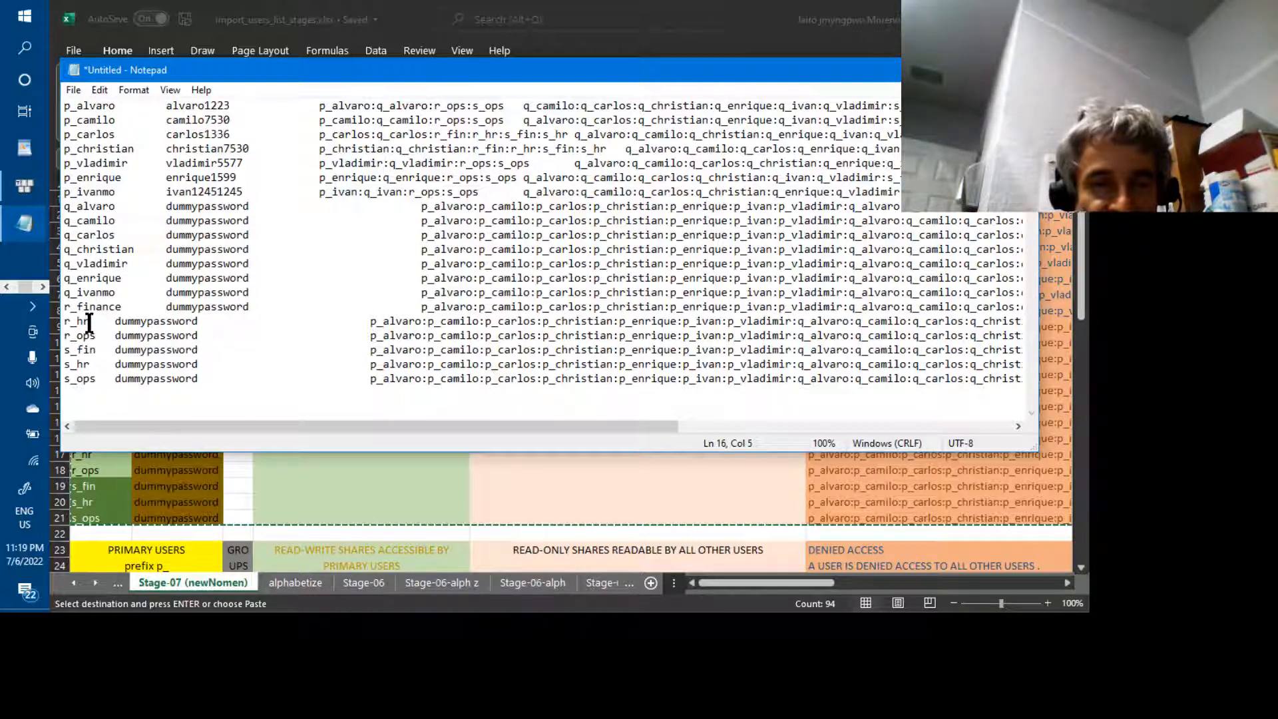
{"action": "type", "text": "esou"}
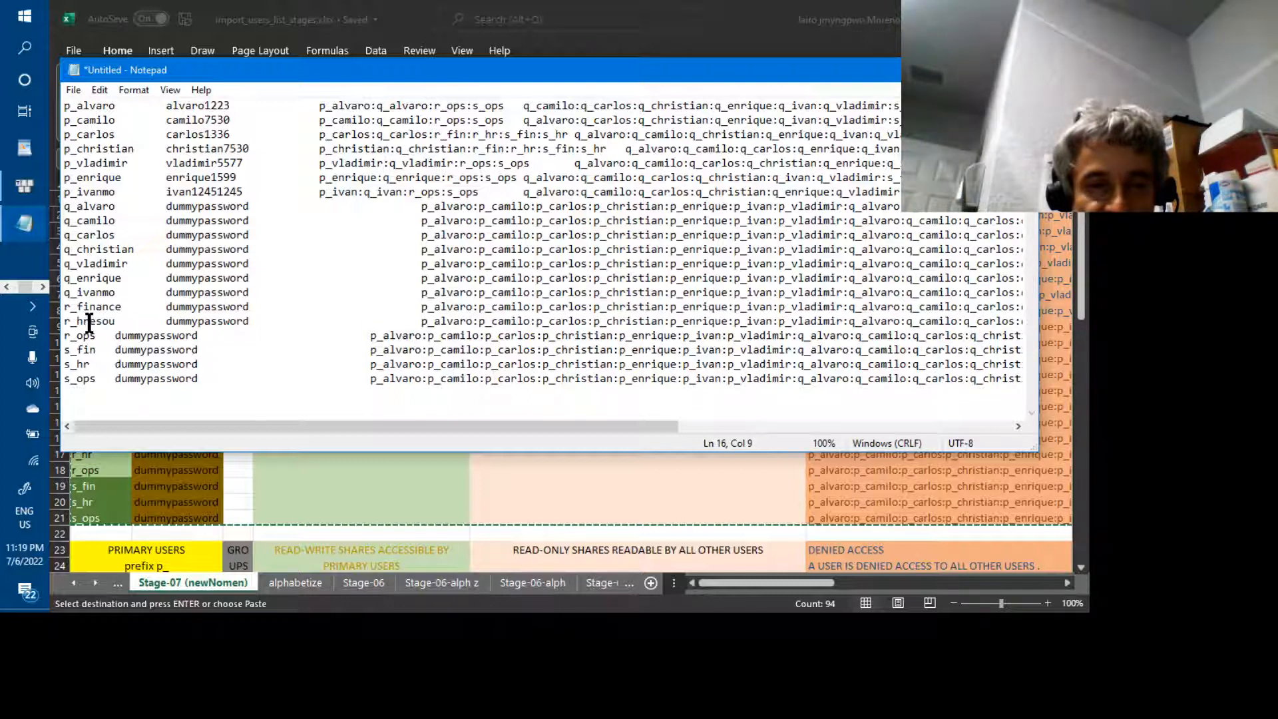
{"action": "type", "text": "rce"}
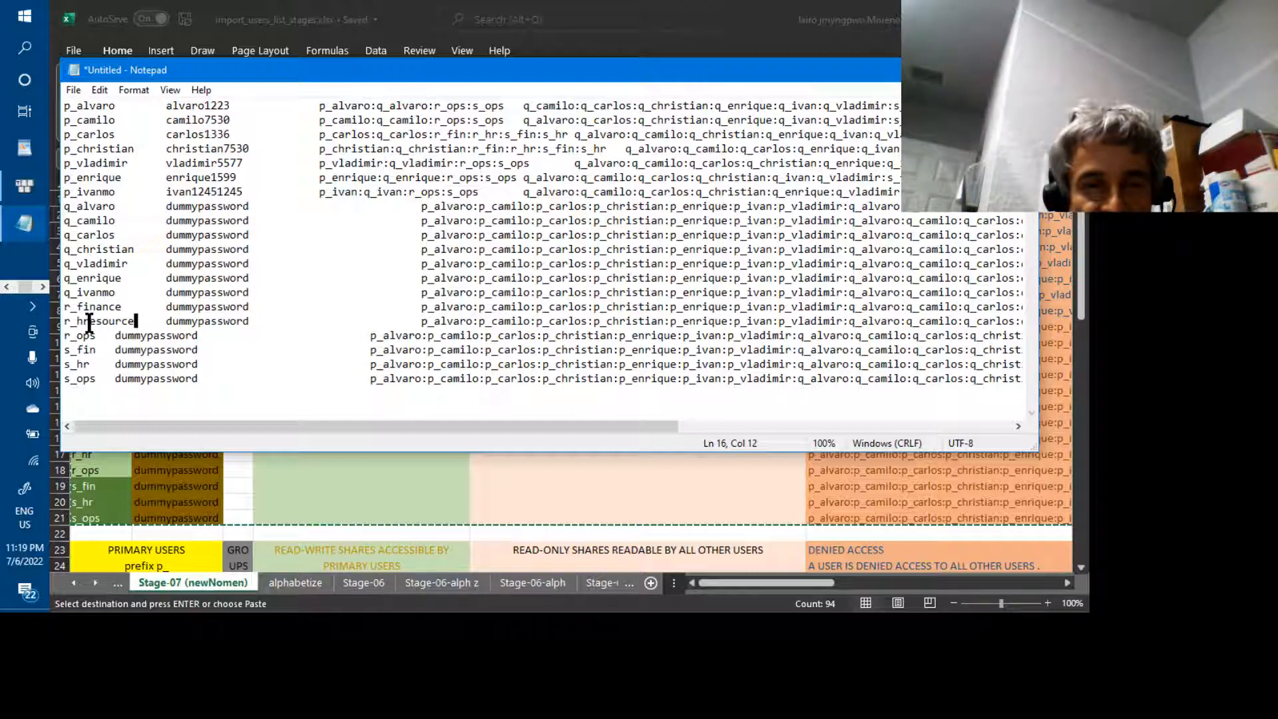
{"action": "type", "text": "s"}
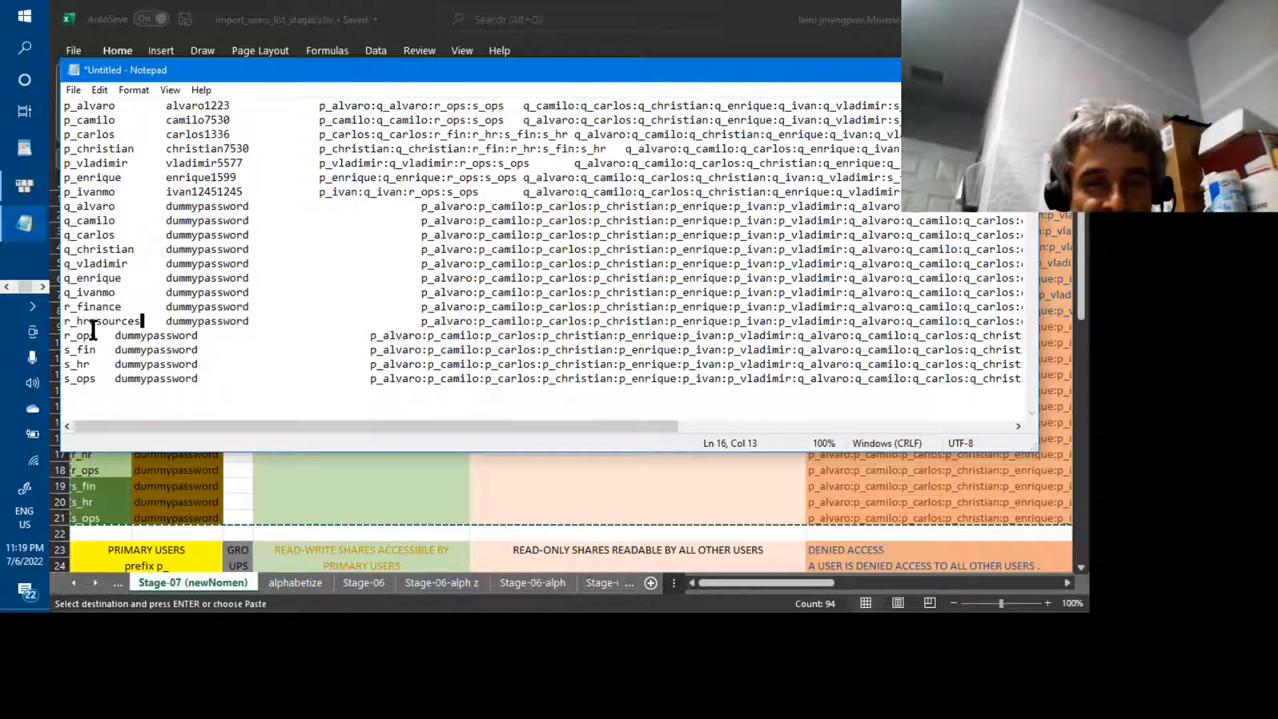
{"action": "left_click", "coordinate": [95, 332]}
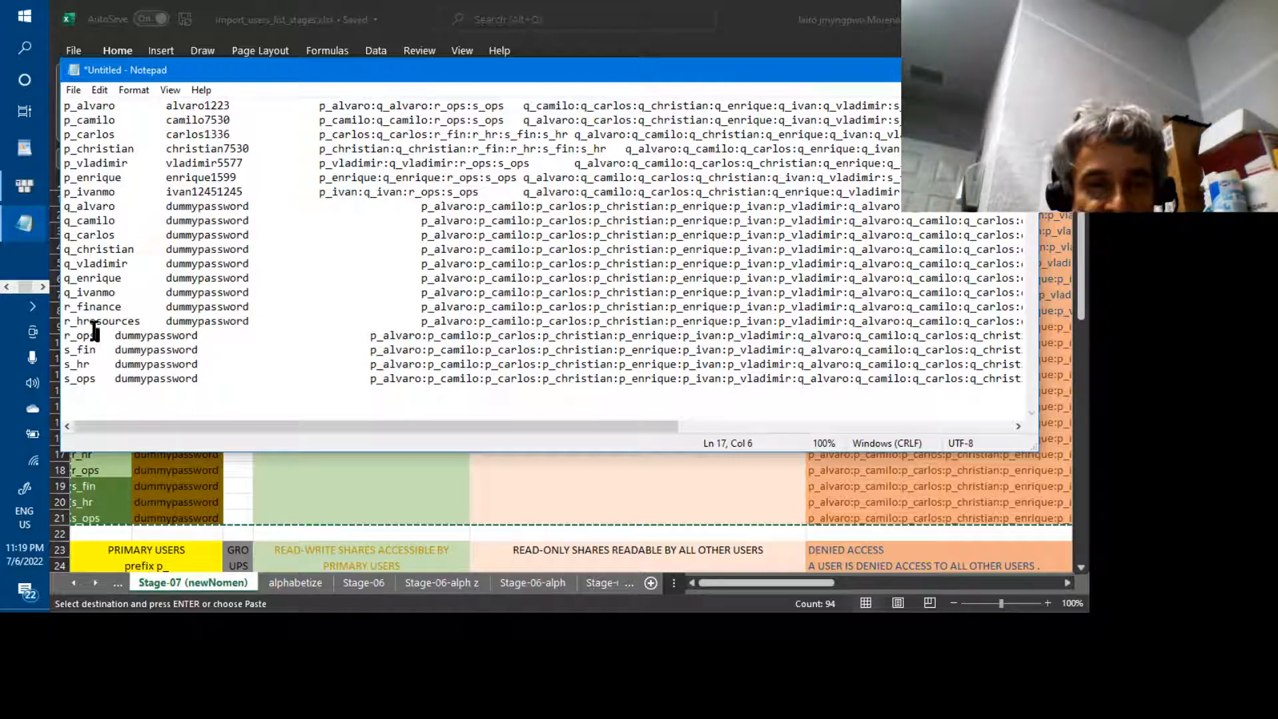
{"action": "key", "text": "Left"}
{"action": "type", "text": "era"}
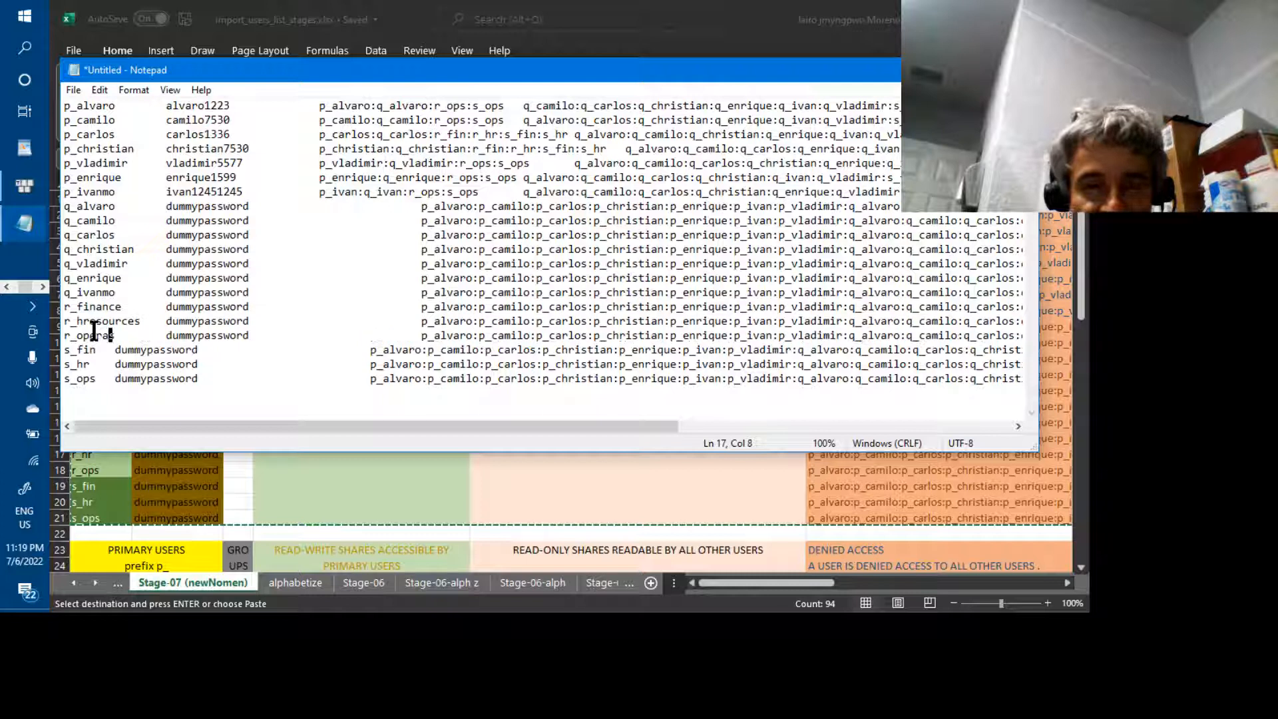
{"action": "type", "text": "tion"}
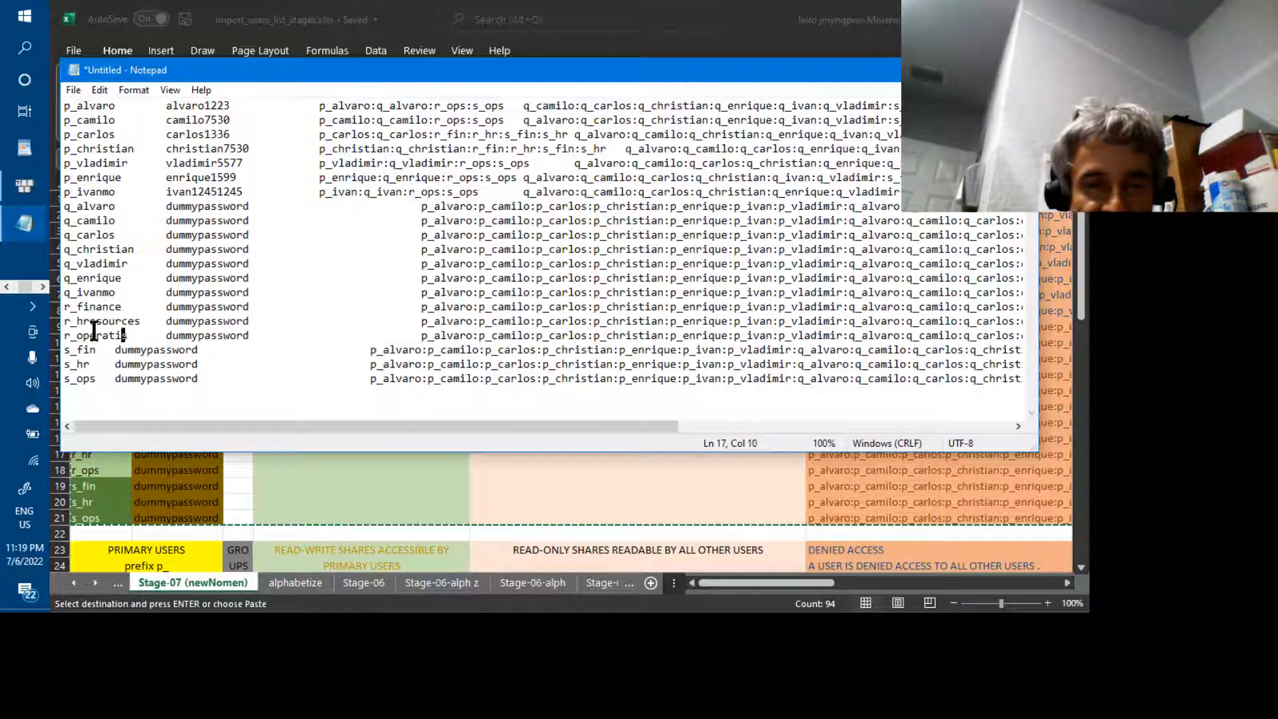
{"action": "key", "text": "Right"}
Lengthen s_fin, s_hr and s_ops to s_finance, s_hrresources and s_operationss
{"action": "key", "text": "Down"}
{"action": "key", "text": "Left"}
{"action": "key", "text": "Left"}
{"action": "key", "text": "Left"}
{"action": "key", "text": "Left"}
{"action": "key", "text": "Left"}
{"action": "key", "text": "Left"}
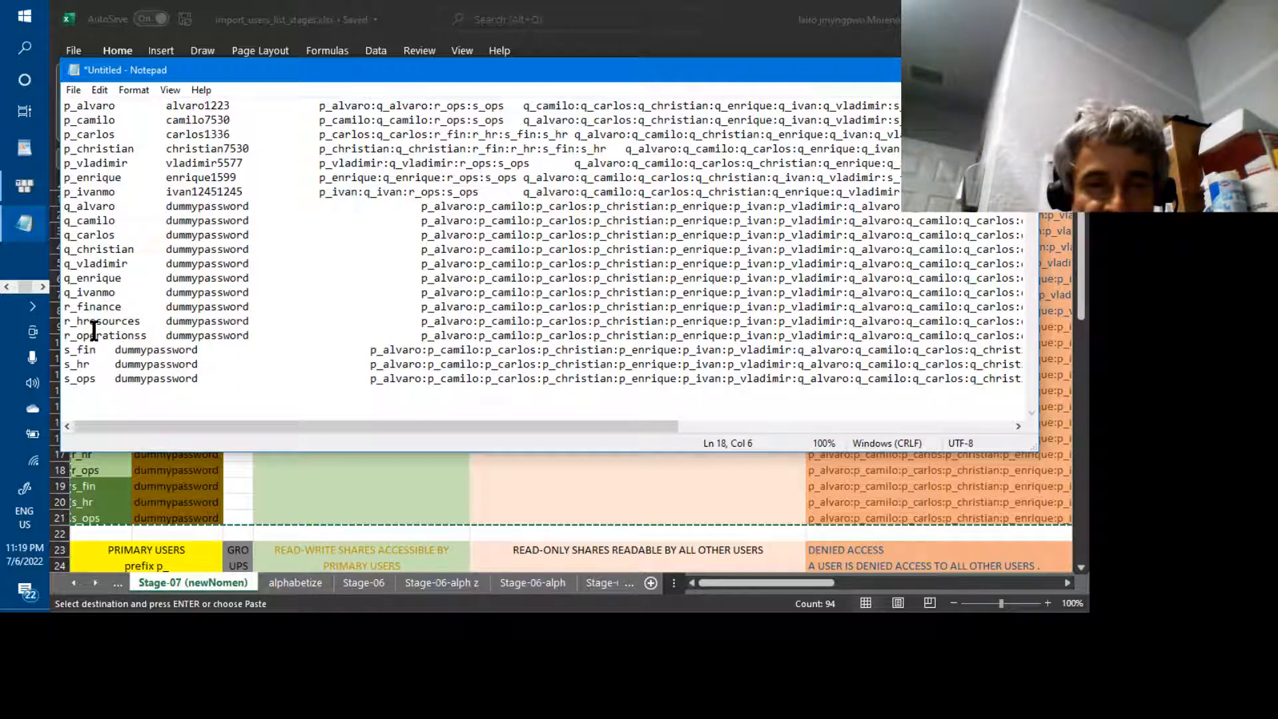
{"action": "type", "text": "ance"}
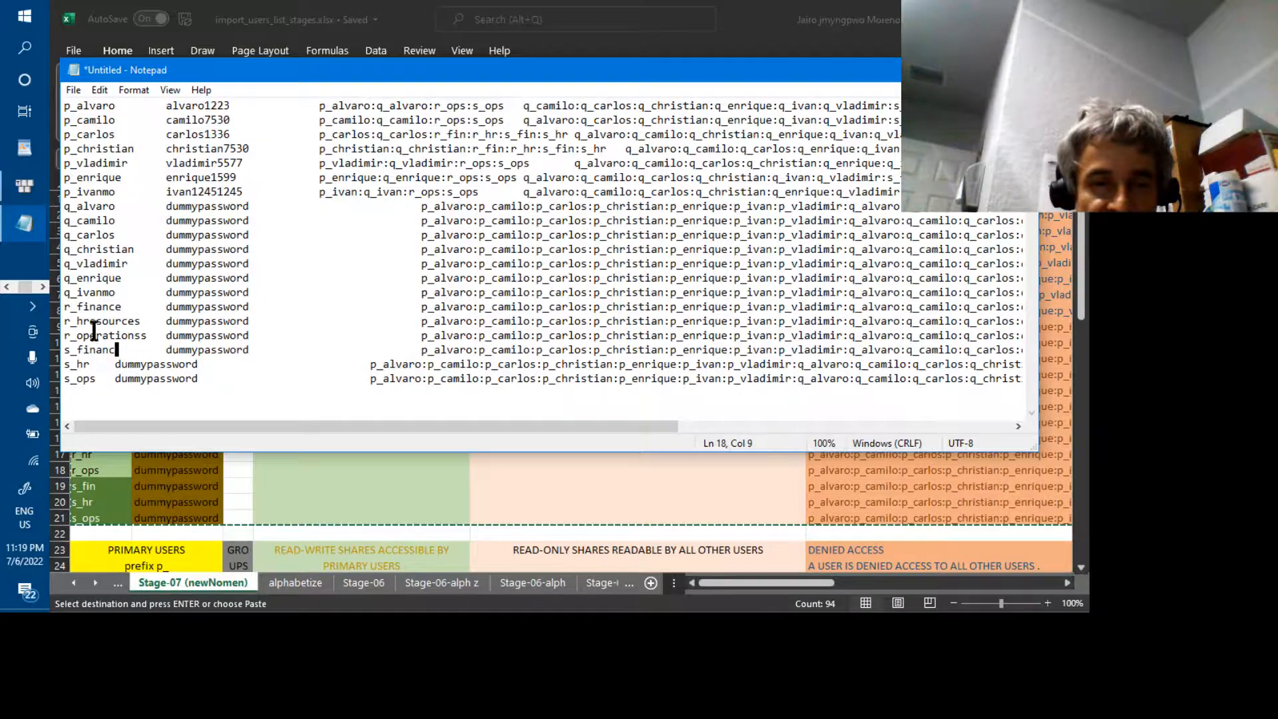
{"action": "key", "text": "Down"}
{"action": "key", "text": "Left"}
{"action": "key", "text": "Left"}
{"action": "key", "text": "Left"}
{"action": "key", "text": "Left"}
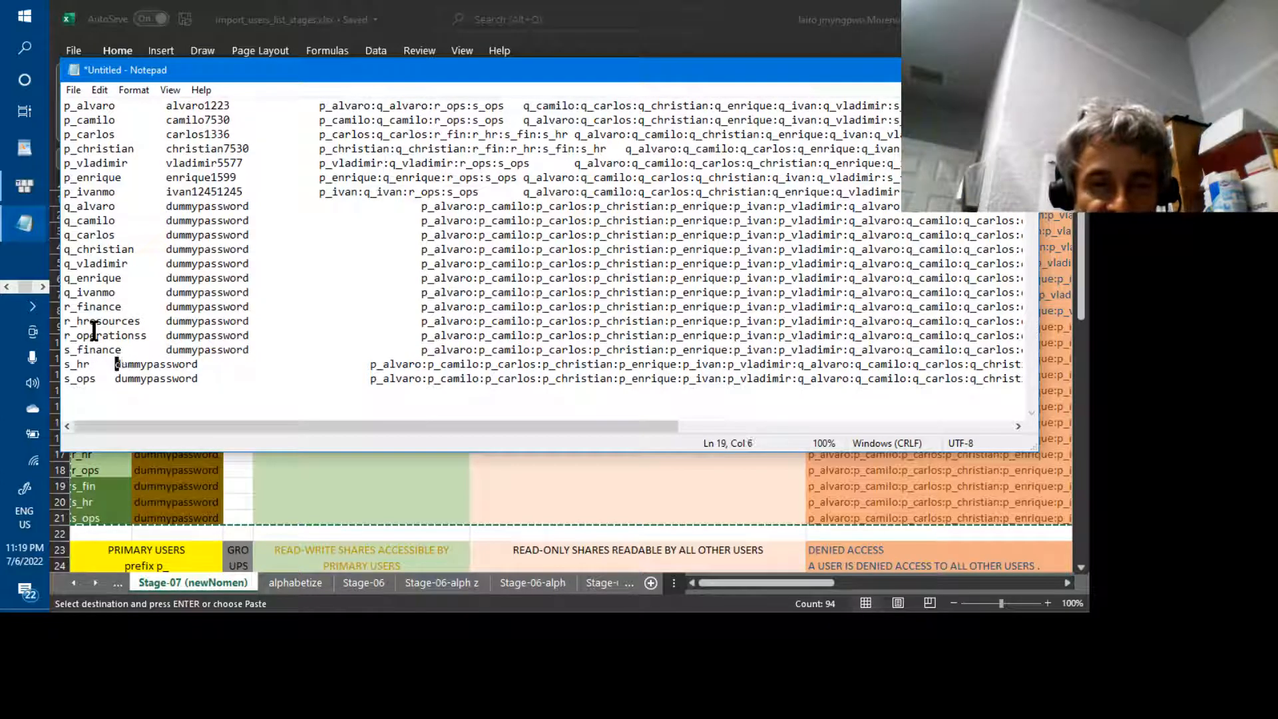
{"action": "key", "text": "Right"}
{"action": "type", "text": "resources"}
{"action": "key", "text": "Down"}
{"action": "key", "text": "Left"}
{"action": "key", "text": "Left"}
{"action": "key", "text": "Left"}
{"action": "key", "text": "Left"}
{"action": "key", "text": "Left"}
{"action": "key", "text": "Left"}
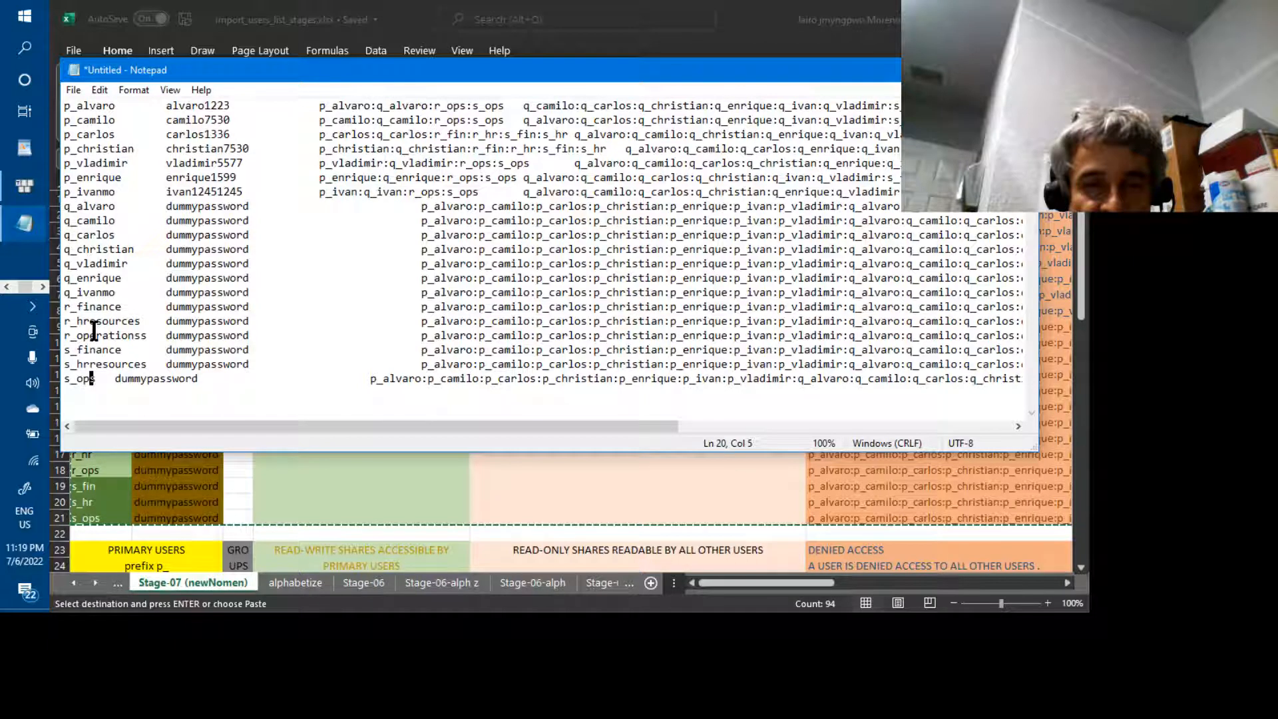
{"action": "type", "text": "erations"}
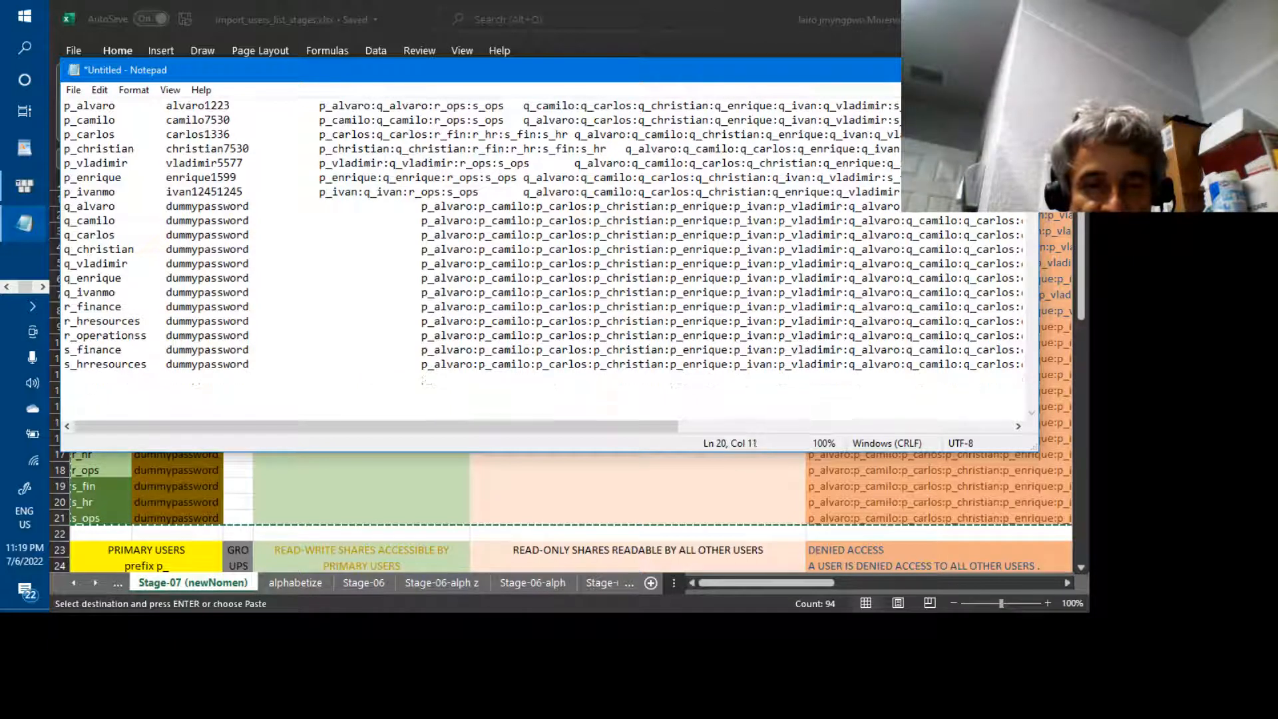
{"action": "key", "text": "Up"}
{"action": "key", "text": "Up"}
{"action": "key", "text": "Up"}
{"action": "key", "text": "Up"}
{"action": "key", "text": "Up"}
{"action": "key", "text": "Up"}
{"action": "key", "text": "Up"}
{"action": "key", "text": "Up"}
{"action": "key", "text": "Up"}
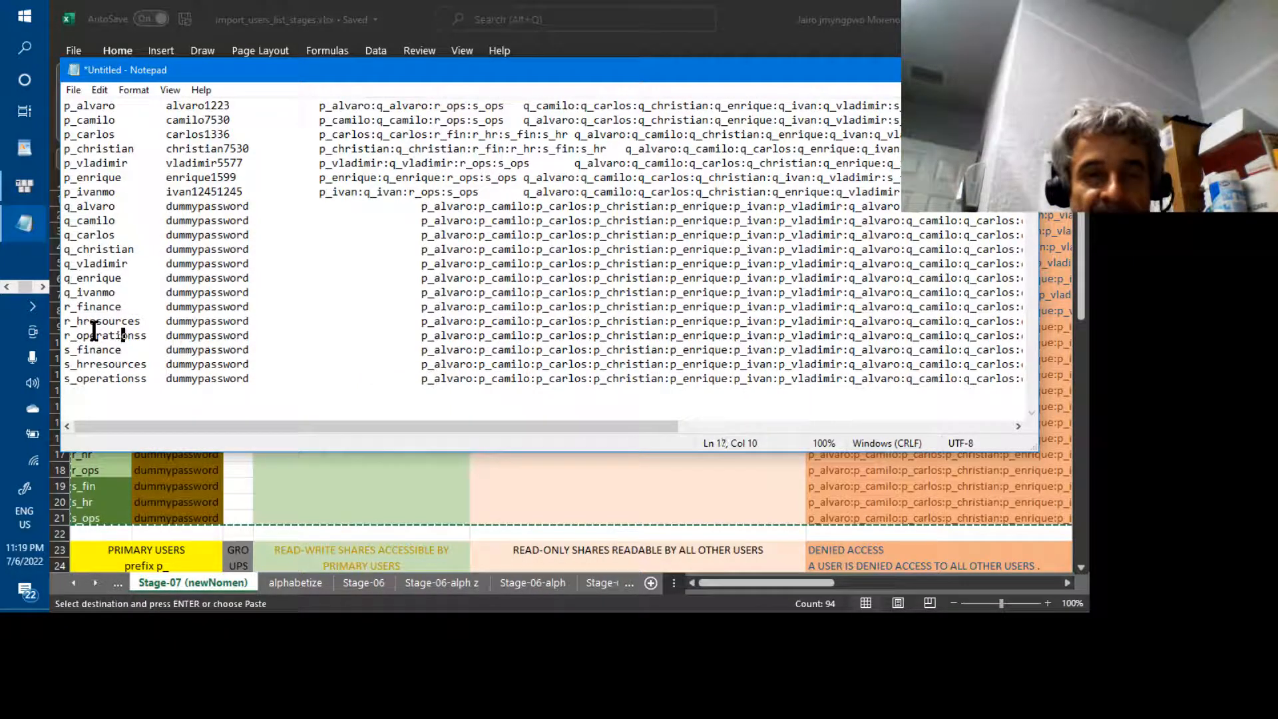
{"action": "key", "text": "Up"}
{"action": "key", "text": "Up"}
{"action": "key", "text": "Up"}
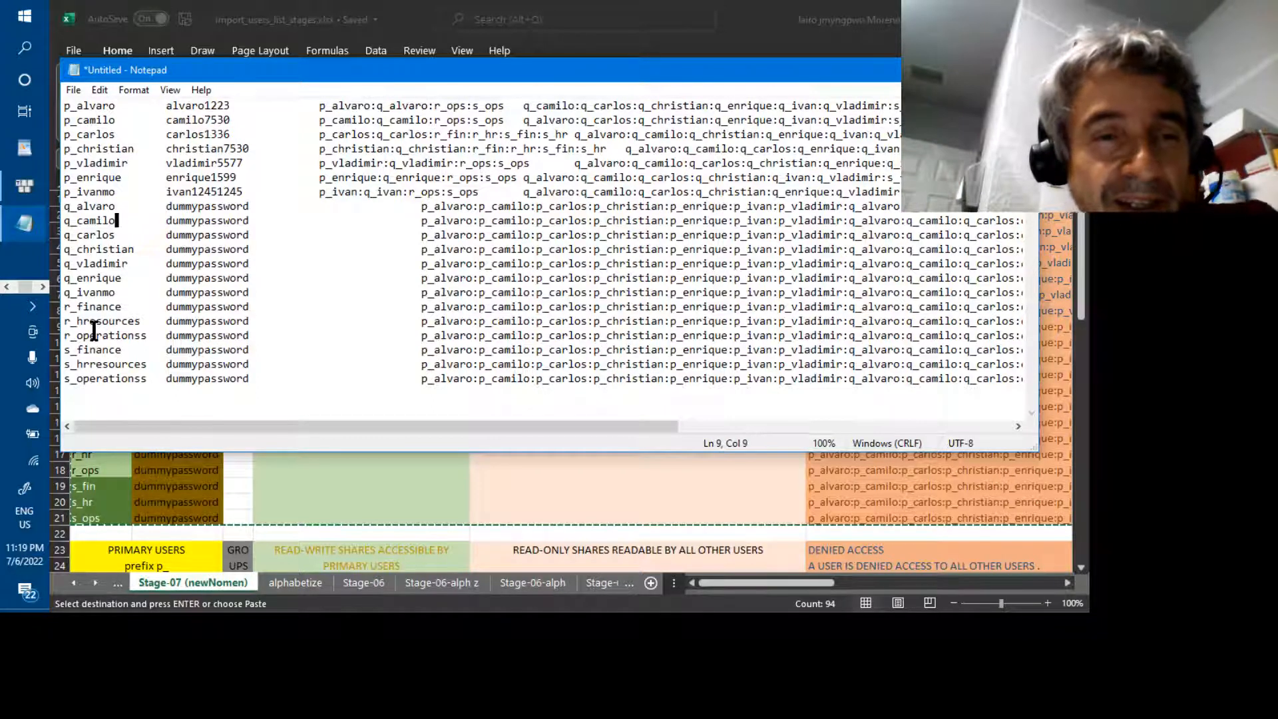
{"action": "key", "text": "Down"}
{"action": "key", "text": "Down"}
{"action": "key", "text": "Down"}
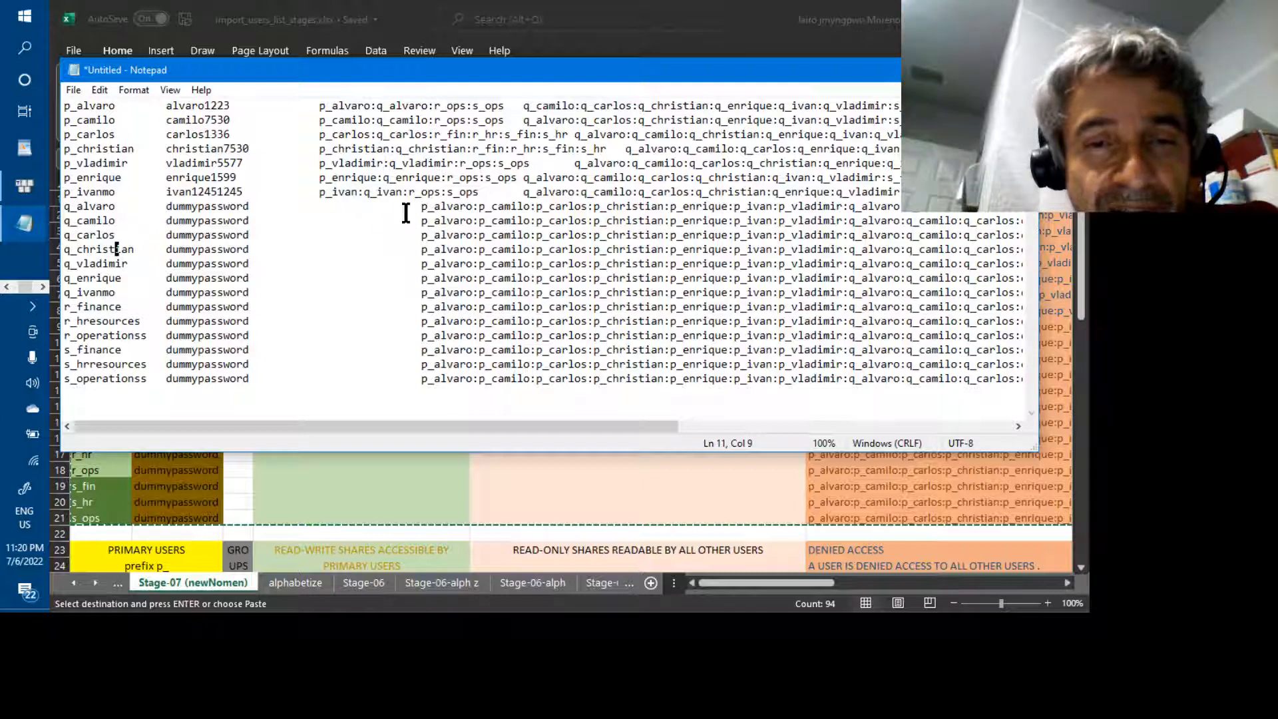
{"action": "left_click", "coordinate": [253, 208]}
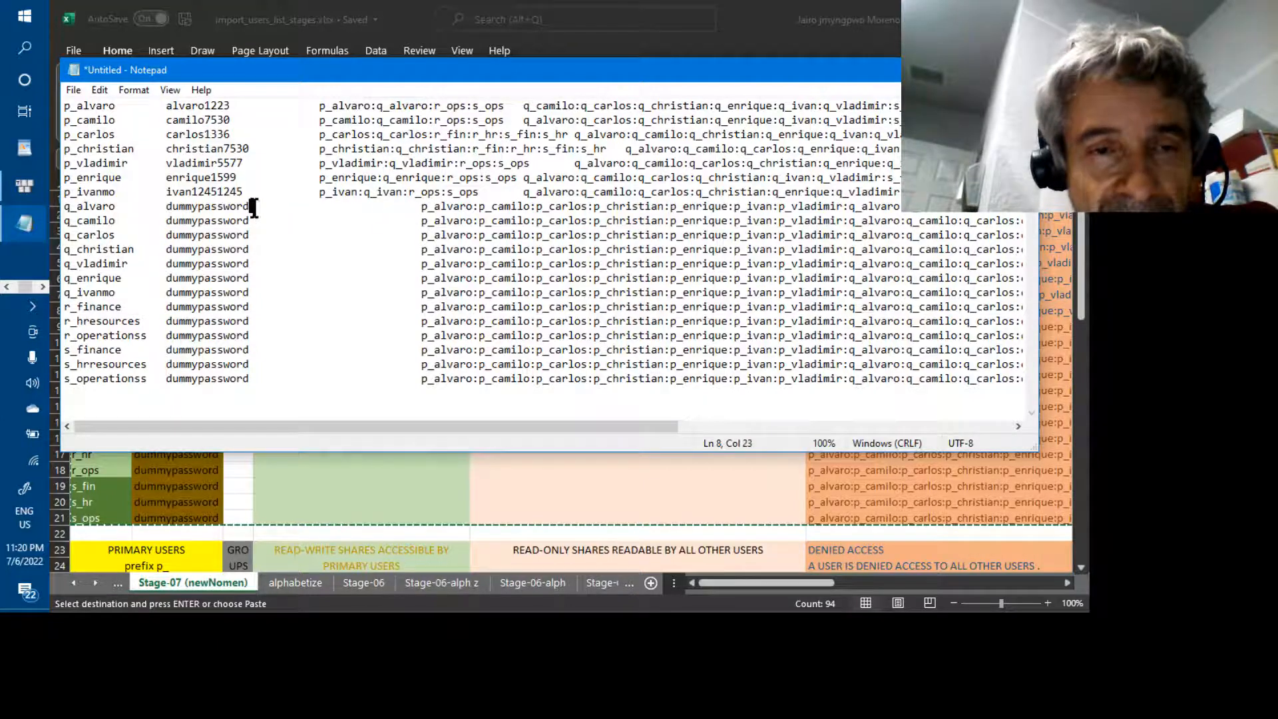
{"action": "key", "text": "Right"}
{"action": "key", "text": "Up"}
{"action": "key", "text": "Left"}
{"action": "key", "text": "Left"}
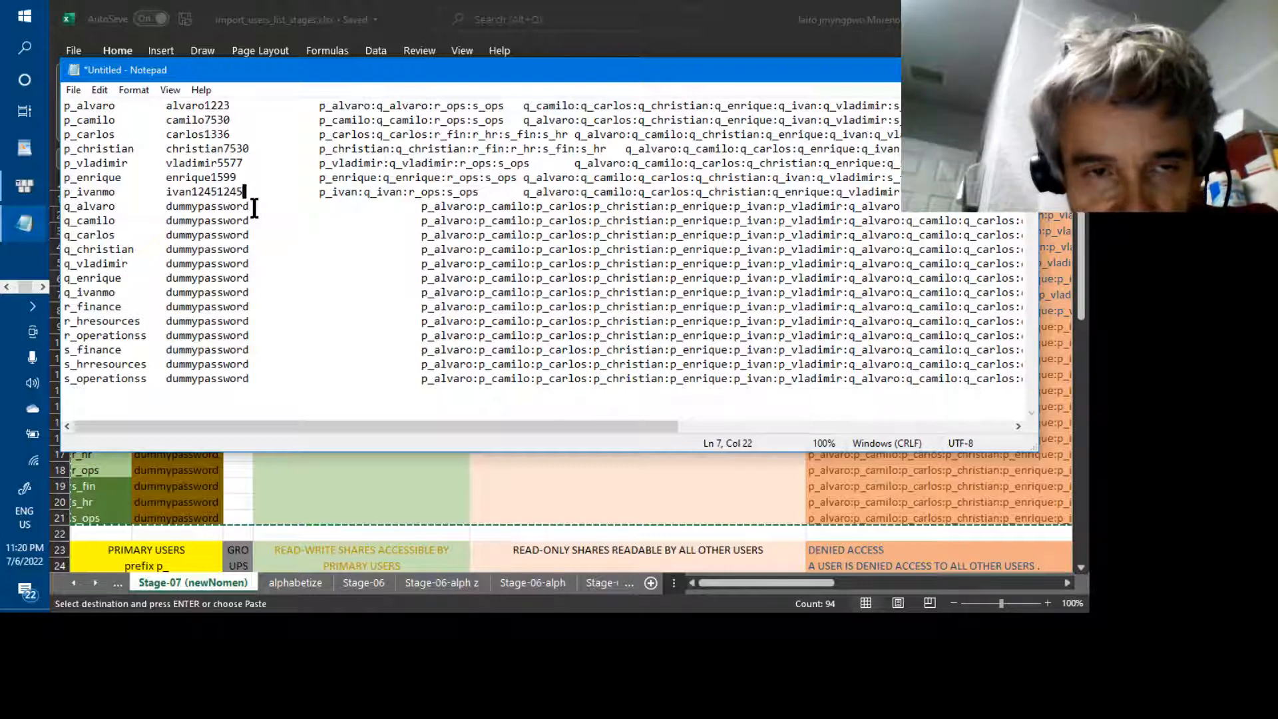
{"action": "key", "text": "Right"}
{"action": "key", "text": "Right"}
{"action": "key", "text": "Down"}
{"action": "key", "text": "Left"}
{"action": "key", "text": "Left"}
{"action": "key", "text": "Right"}
{"action": "key", "text": "Right"}
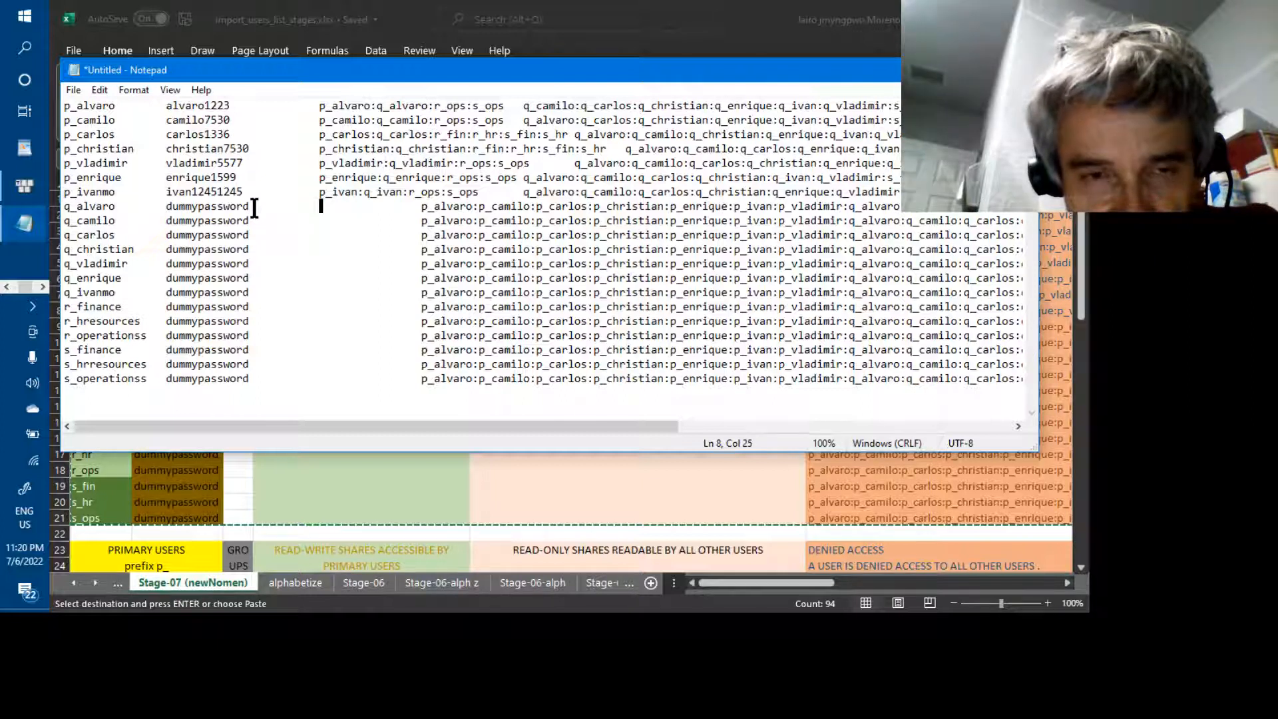
{"action": "key", "text": "Right"}
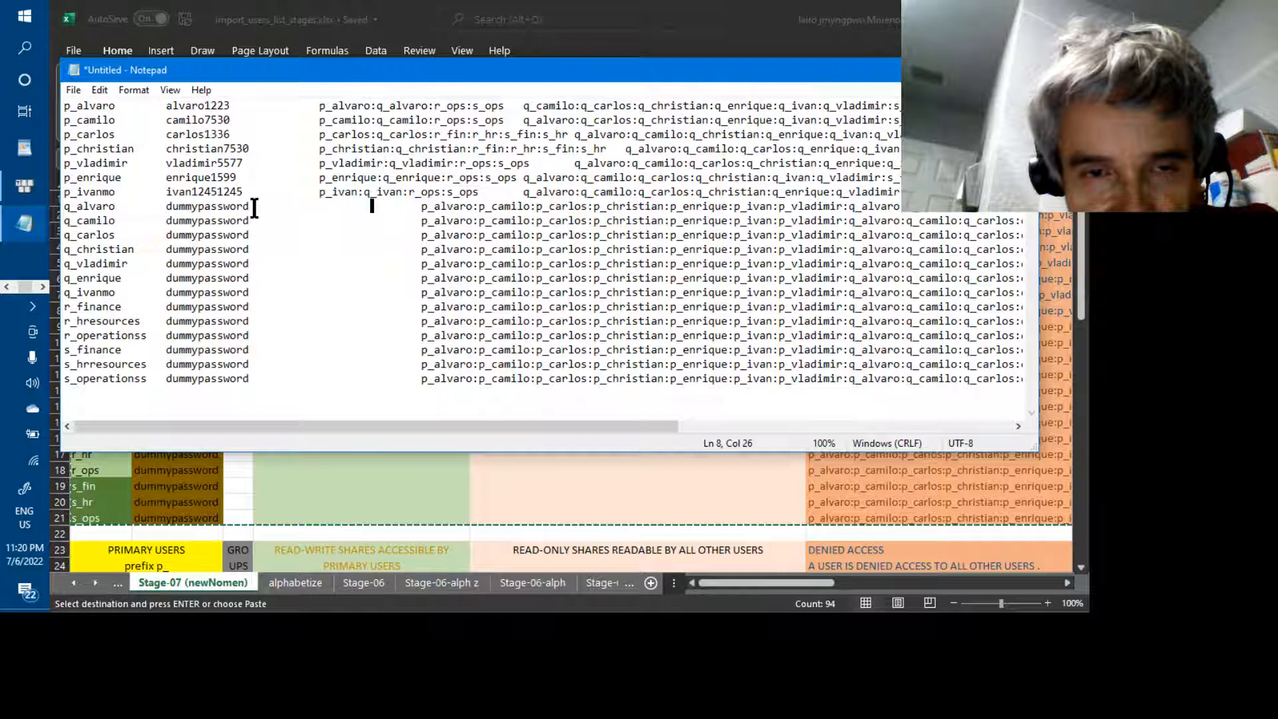
{"action": "key", "text": "Right"}
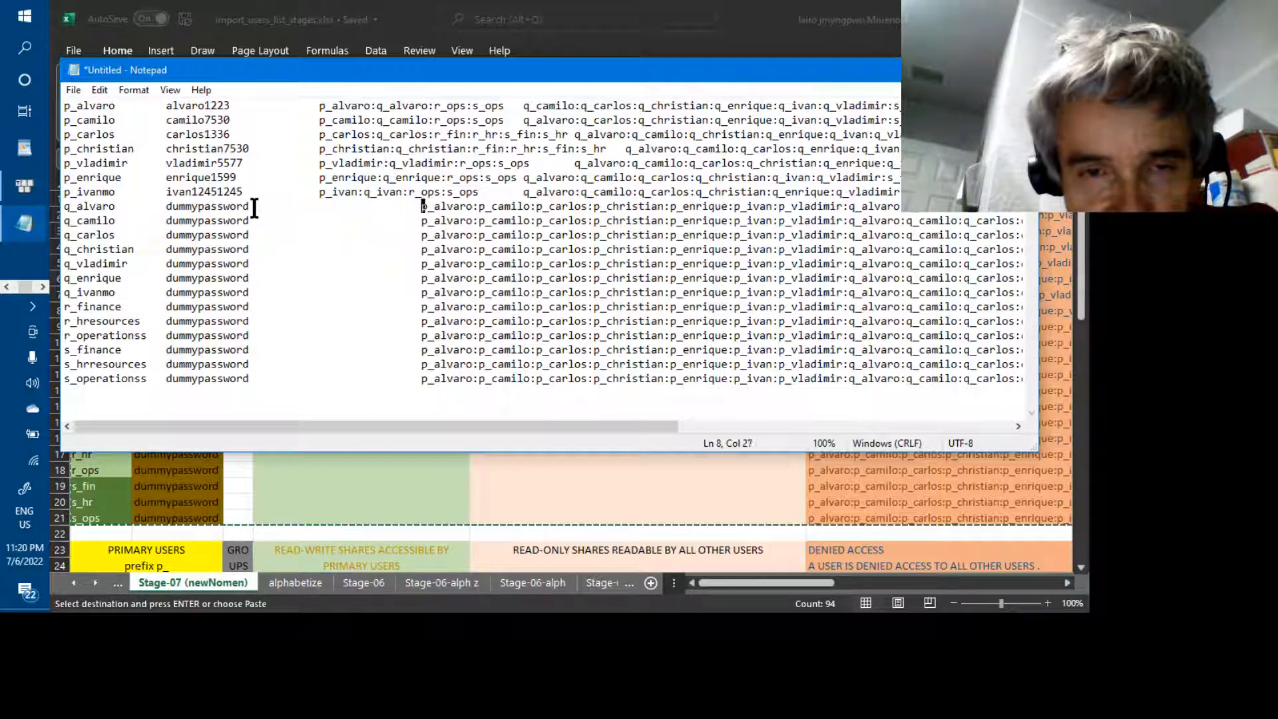
{"action": "key", "text": "Up"}
{"action": "key", "text": "Left"}
{"action": "key", "text": "Left"}
{"action": "key", "text": "Left"}
{"action": "key", "text": "Left"}
{"action": "key", "text": "Left"}
{"action": "key", "text": "Left"}
{"action": "key", "text": "Left"}
{"action": "key", "text": "Left"}
{"action": "key", "text": "Left"}
{"action": "key", "text": "Left"}
{"action": "key", "text": "Left"}
{"action": "key", "text": "Left"}
{"action": "key", "text": "Left"}
{"action": "key", "text": "Left"}
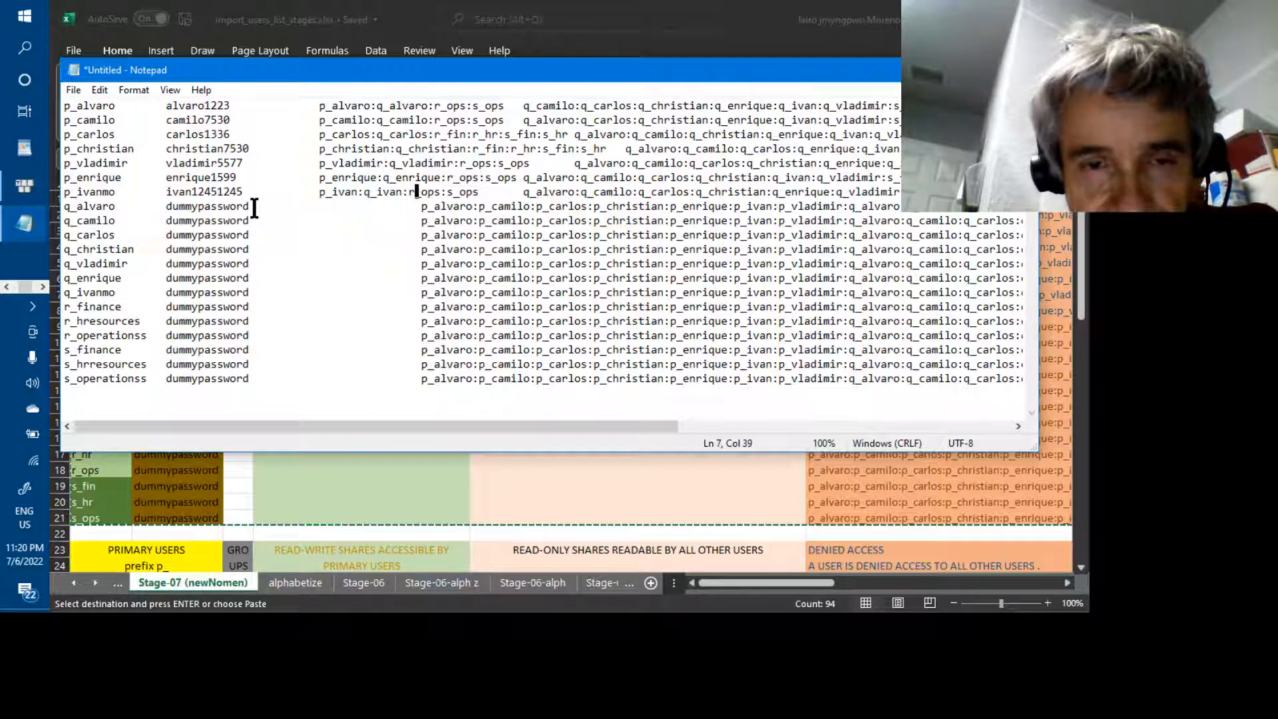
{"action": "key", "text": "Right"}
{"action": "key", "text": "Right"}
{"action": "key", "text": "Right"}
{"action": "key", "text": "Right"}
{"action": "key", "text": "Right"}
{"action": "key", "text": "Right"}
{"action": "key", "text": "Right"}
{"action": "key", "text": "Right"}
{"action": "key", "text": "Right"}
{"action": "key", "text": "Right"}
{"action": "key", "text": "Right"}
{"action": "key", "text": "Right"}
{"action": "key", "text": "Right"}
{"action": "key", "text": "Right"}
{"action": "key", "text": "Right"}
{"action": "key", "text": "Right"}
{"action": "key", "text": "Right"}
{"action": "key", "text": "Right"}
{"action": "key", "text": "Right"}
{"action": "key", "text": "Right"}
{"action": "key", "text": "Right"}
{"action": "key", "text": "Right"}
{"action": "key", "text": "Right"}
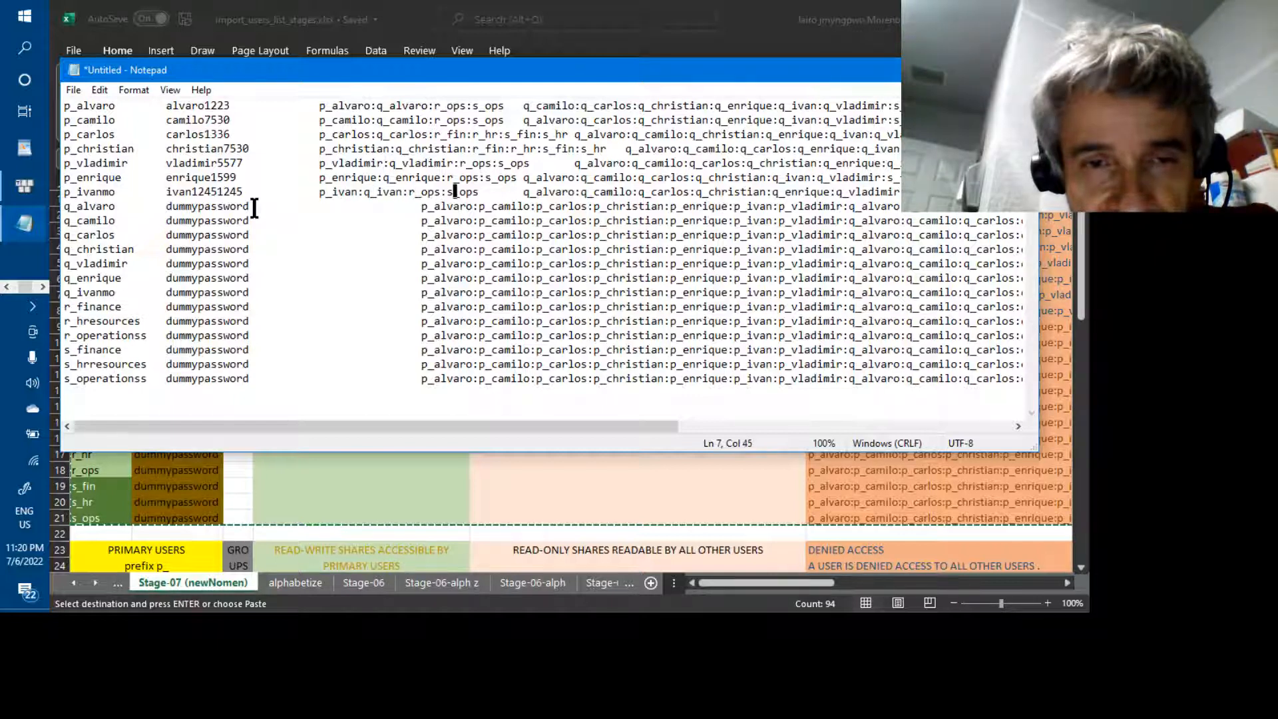
{"action": "key", "text": "Right"}
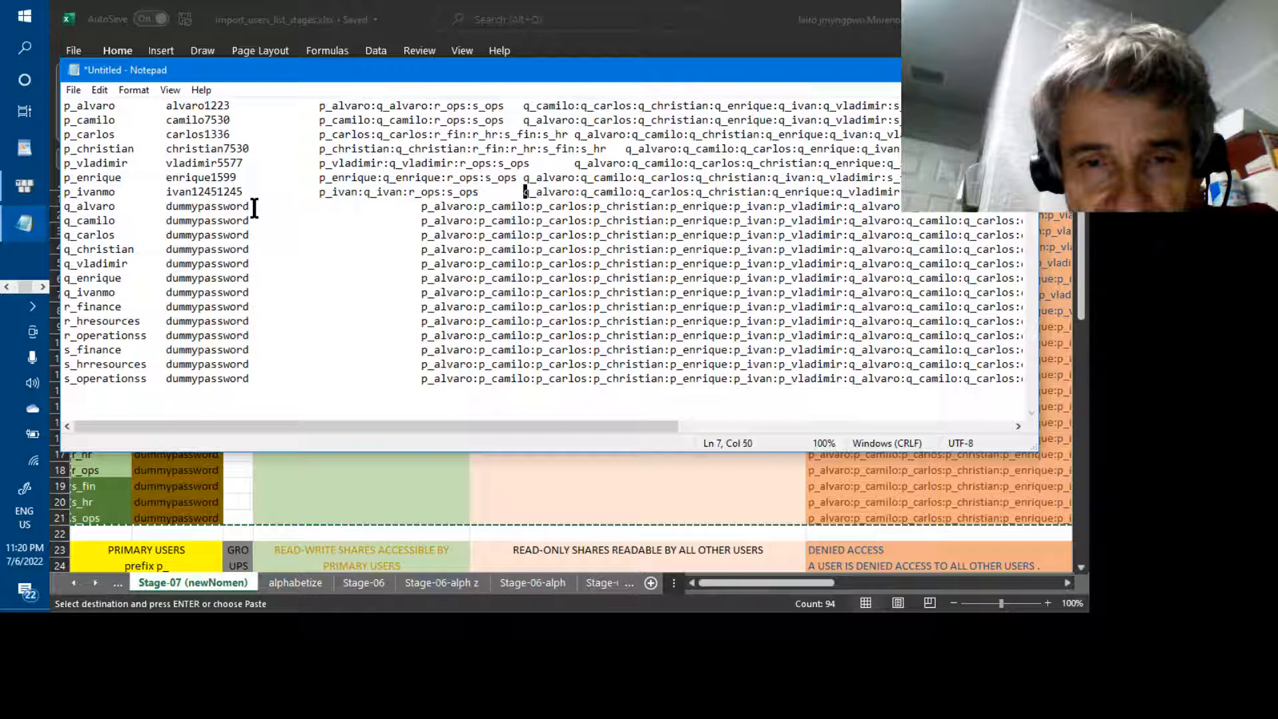
{"action": "key", "text": "Right"}
{"action": "key", "text": "Right"}
{"action": "key", "text": "Right"}
{"action": "key", "text": "Right"}
{"action": "key", "text": "Right"}
{"action": "key", "text": "Right"}
{"action": "key", "text": "Right"}
{"action": "key", "text": "Right"}
{"action": "key", "text": "Right"}
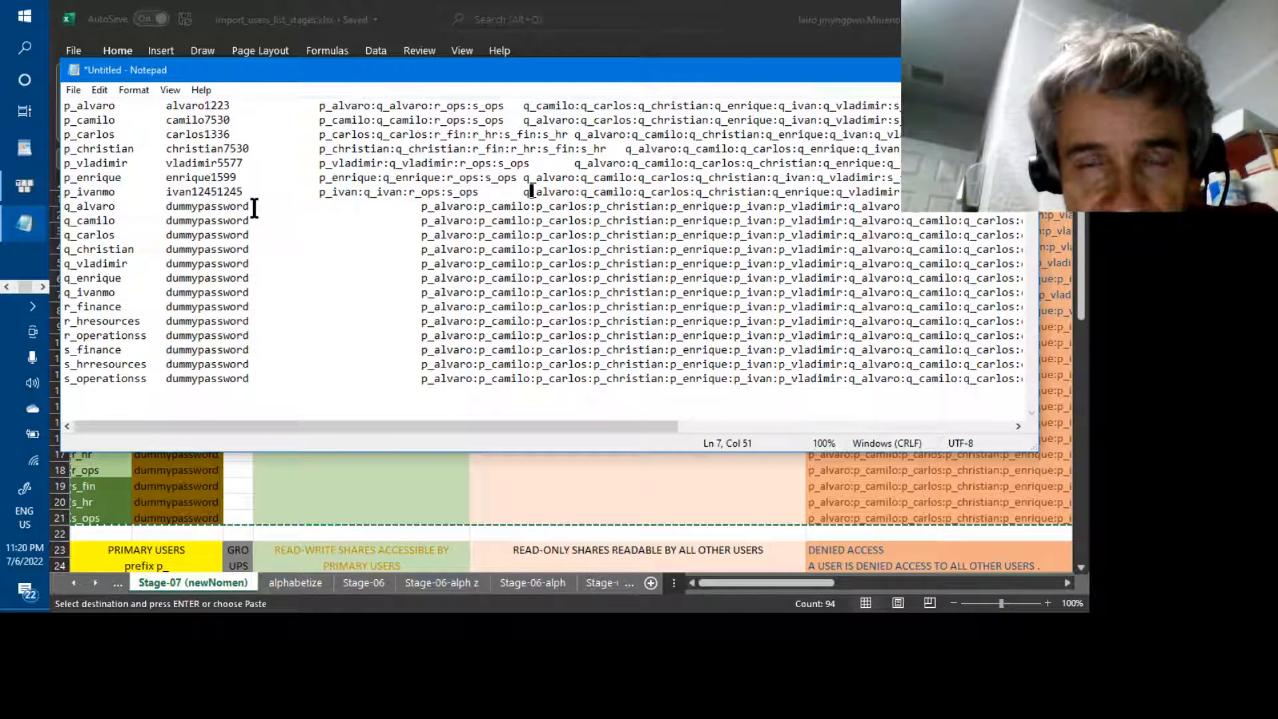
{"action": "key", "text": "Left"}
{"action": "key", "text": "Left"}
{"action": "key", "text": "Left"}
{"action": "key", "text": "Left"}
{"action": "key", "text": "Left"}
{"action": "key", "text": "Left"}
{"action": "key", "text": "Left"}
{"action": "key", "text": "Left"}
{"action": "key", "text": "Left"}
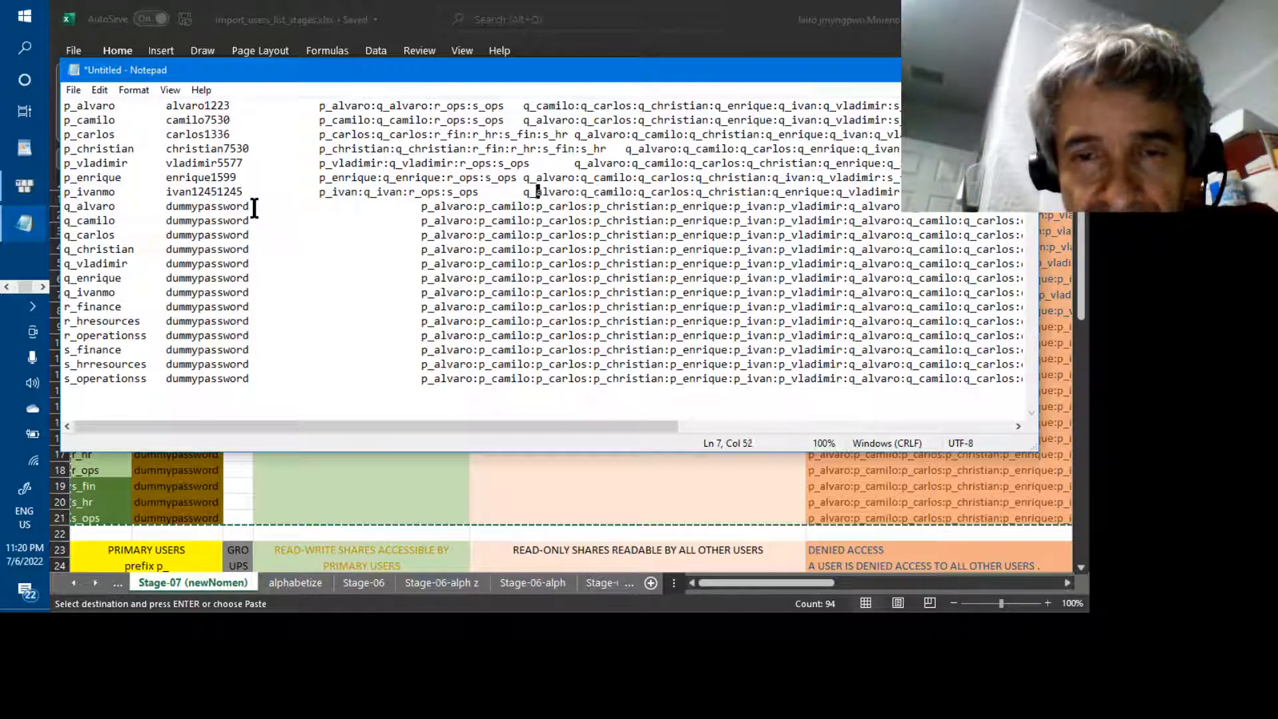
{"action": "key", "text": "Down"}
{"action": "key", "text": "Left"}
{"action": "key", "text": "Left"}
{"action": "key", "text": "Left"}
{"action": "key", "text": "Left"}
{"action": "key", "text": "Left"}
{"action": "key", "text": "Left"}
{"action": "key", "text": "Left"}
{"action": "key", "text": "Left"}
{"action": "key", "text": "Left"}
{"action": "key", "text": "Left"}
{"action": "key", "text": "Left"}
{"action": "key", "text": "Left"}
{"action": "key", "text": "Left"}
{"action": "key", "text": "Left"}
{"action": "key", "text": "Left"}
{"action": "key", "text": "Left"}
{"action": "key", "text": "Left"}
{"action": "key", "text": "Left"}
{"action": "key", "text": "Left"}
{"action": "key", "text": "Left"}
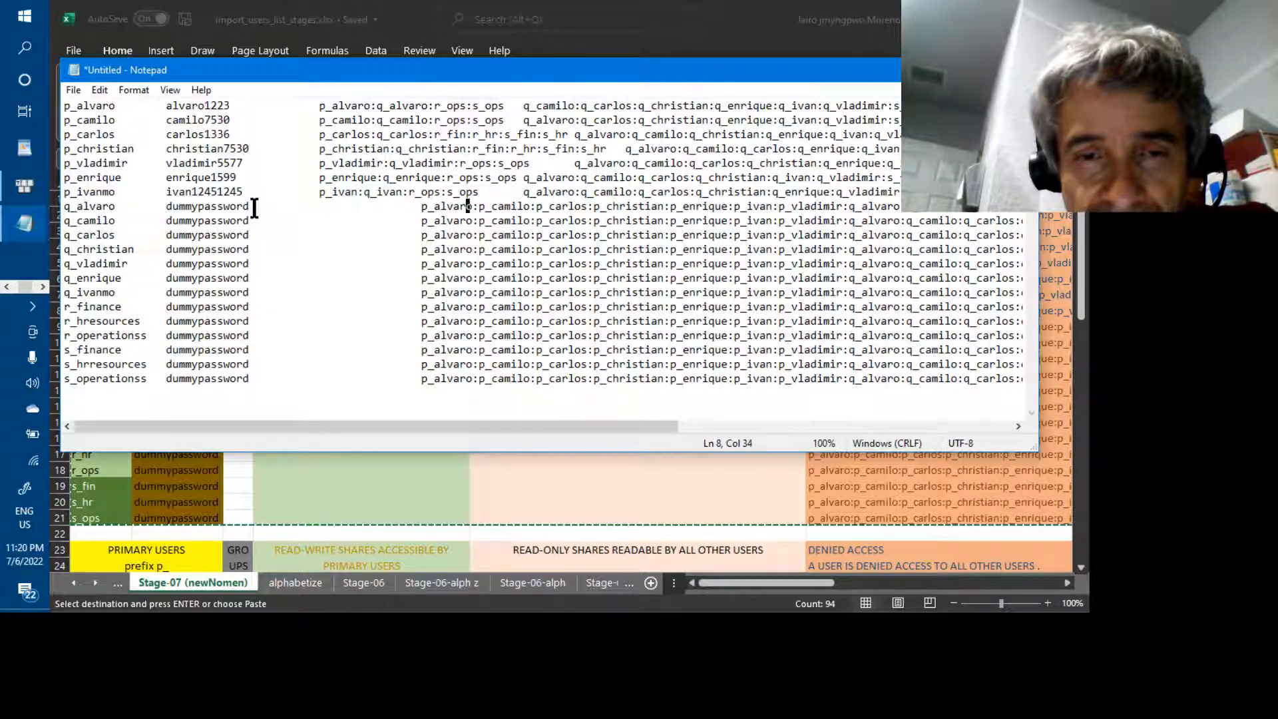
{"action": "key", "text": "Right"}
{"action": "key", "text": "Right"}
{"action": "key", "text": "Right"}
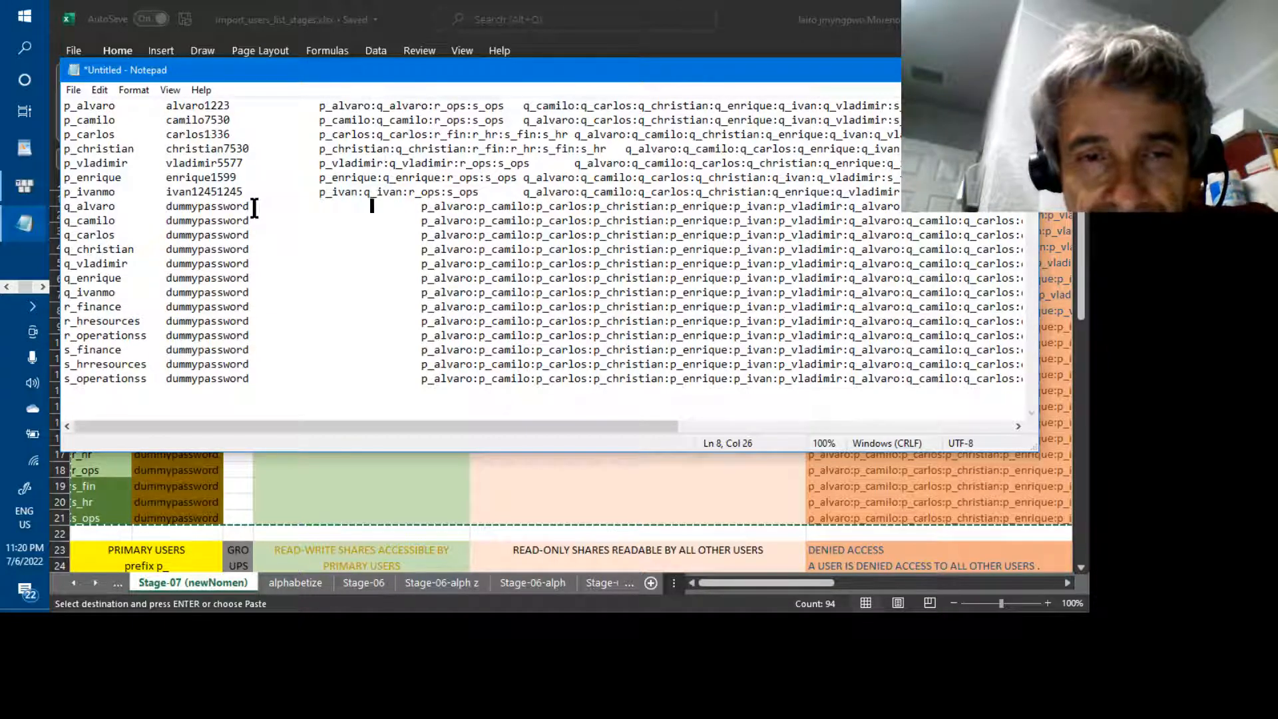
{"action": "key", "text": "Right"}
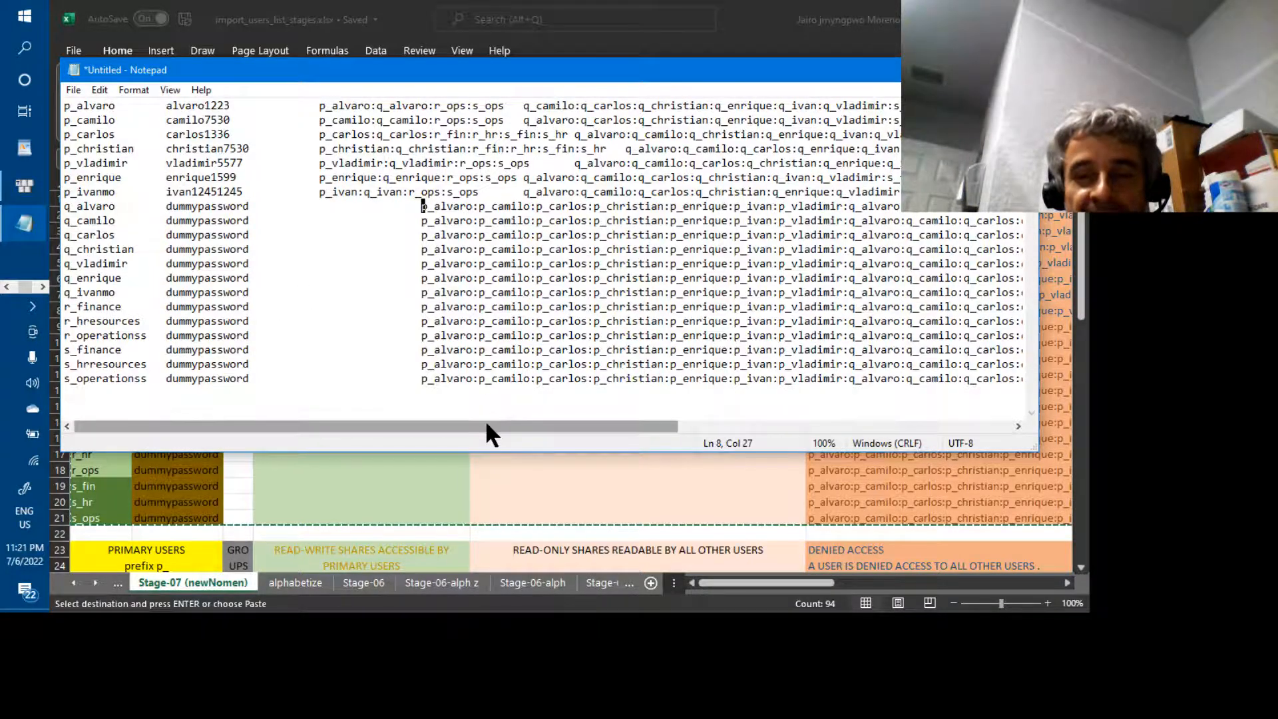
Overwrite all Notepad text with the copied spreadsheet rows, restoring names like p_ivan and r_fin
{"action": "left_click_drag", "start_coordinate": [488, 426], "coordinate": [422, 427]}
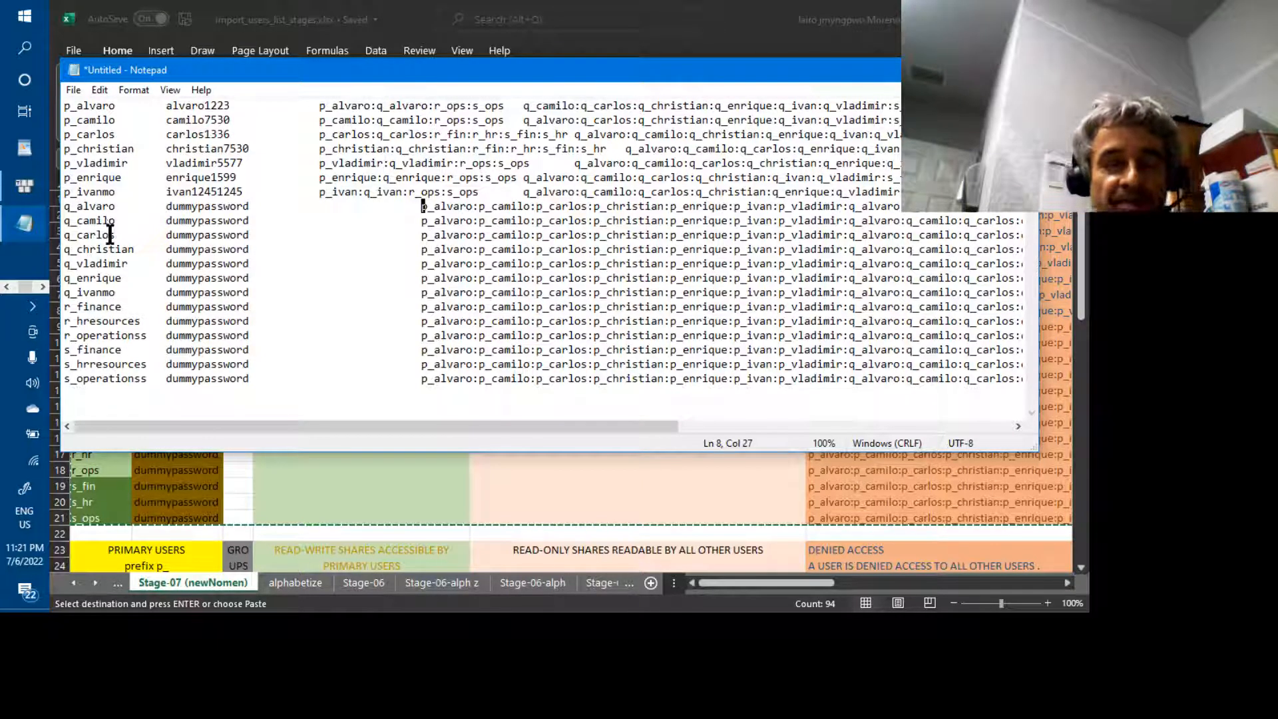
{"action": "left_click", "coordinate": [108, 265]}
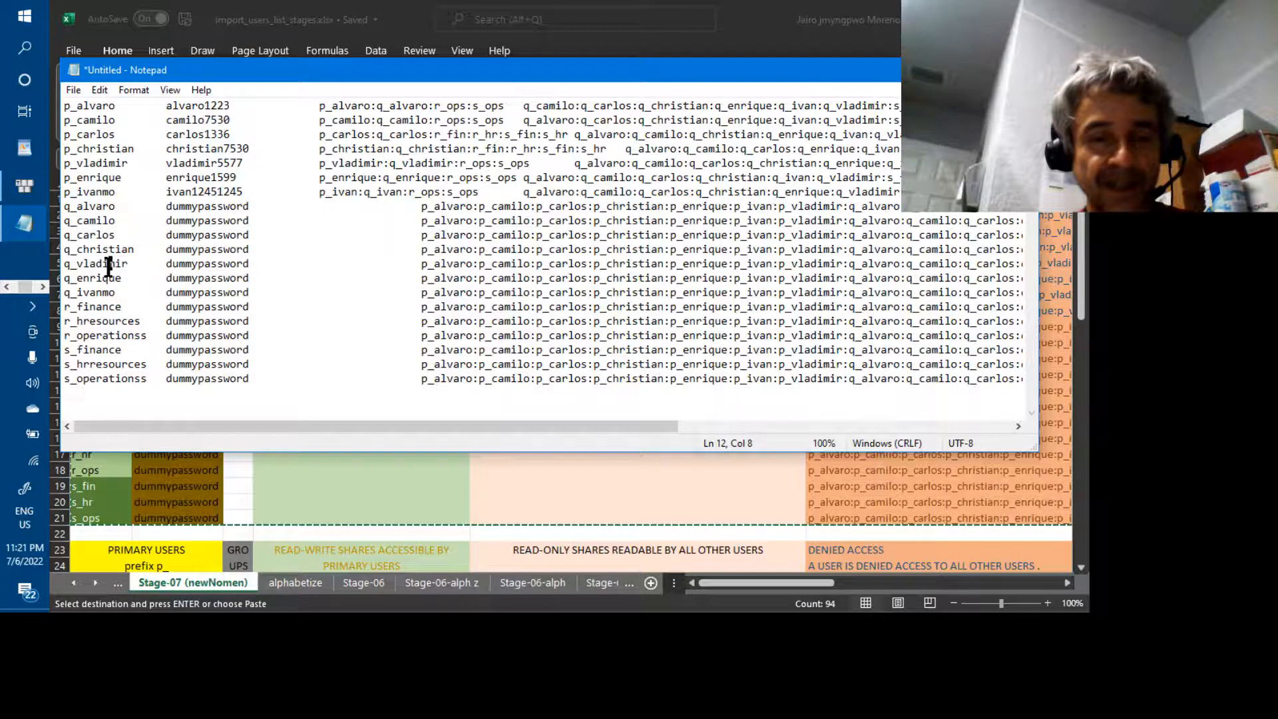
{"action": "key", "text": "ctrl+a"}
{"action": "key", "text": "ctrl+v"}
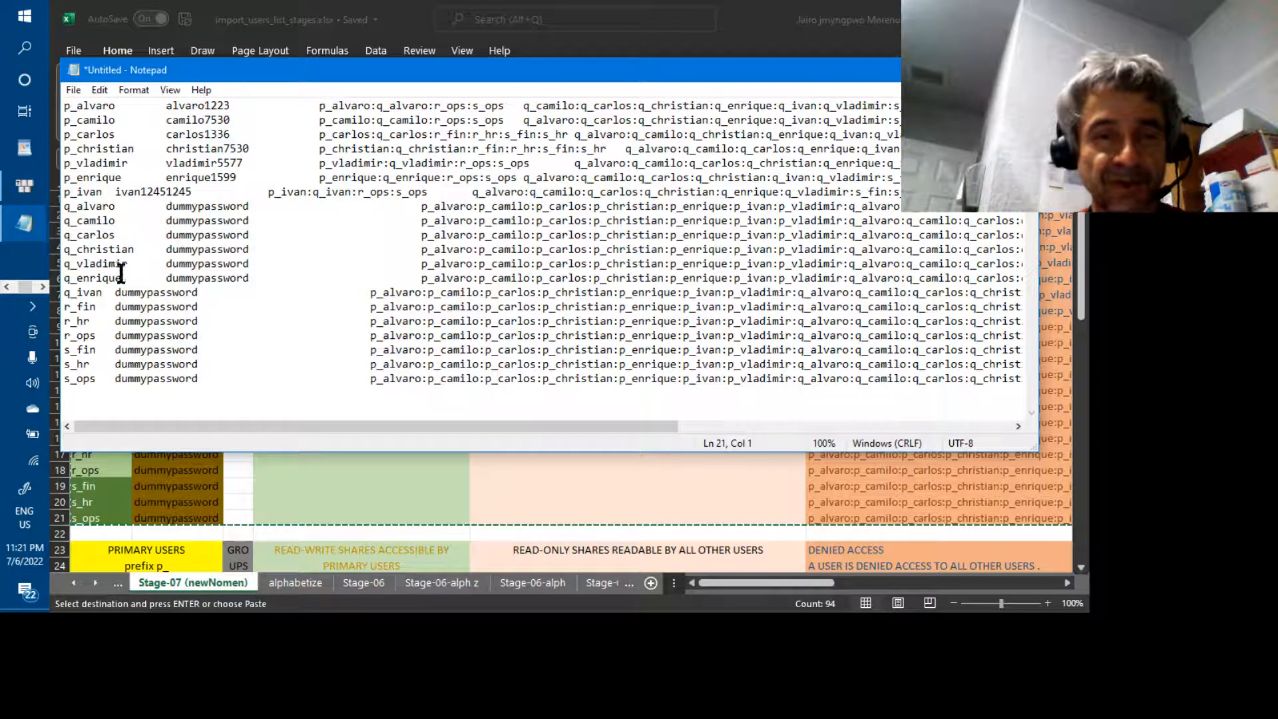
Trim the q_ names to q_enriq, q_vlad, q_chris, q_carlo, q_camil and q_alvar
{"action": "left_click", "coordinate": [121, 275]}
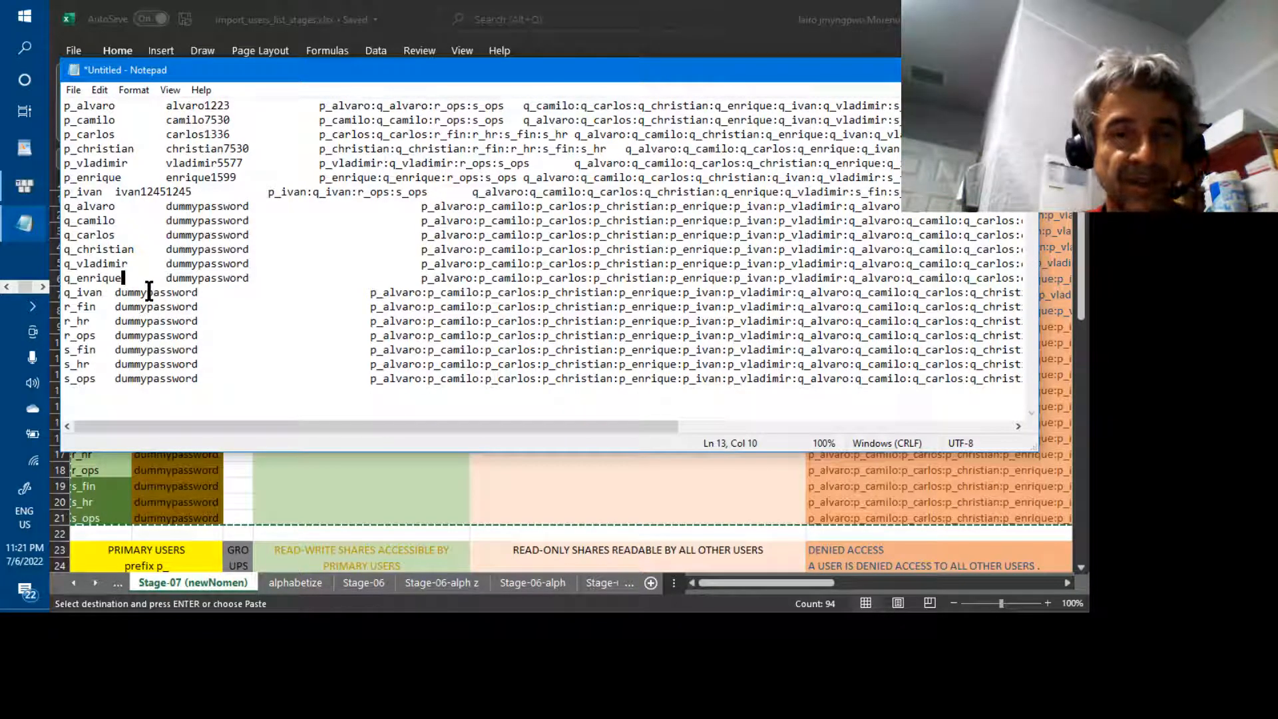
{"action": "key", "text": "BackSpace"}
{"action": "key", "text": "BackSpace"}
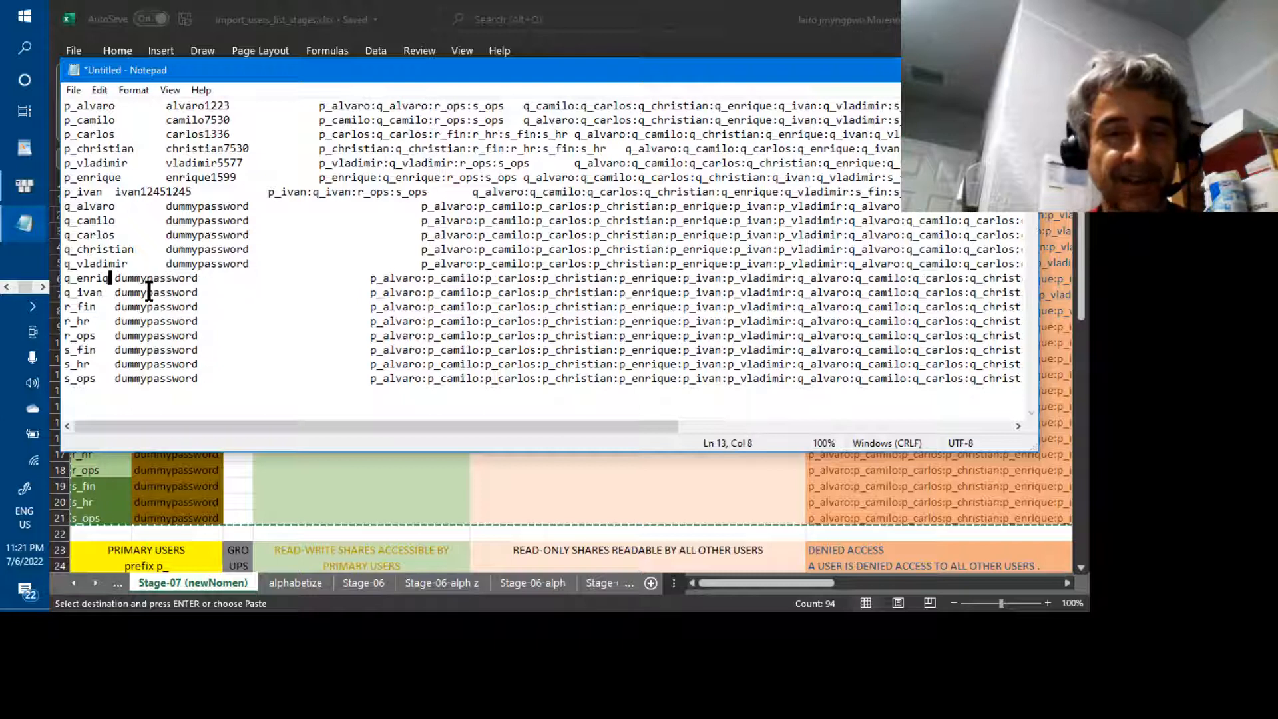
{"action": "key", "text": "Up"}
{"action": "key", "text": "Right"}
{"action": "key", "text": "Right"}
{"action": "key", "text": "Right"}
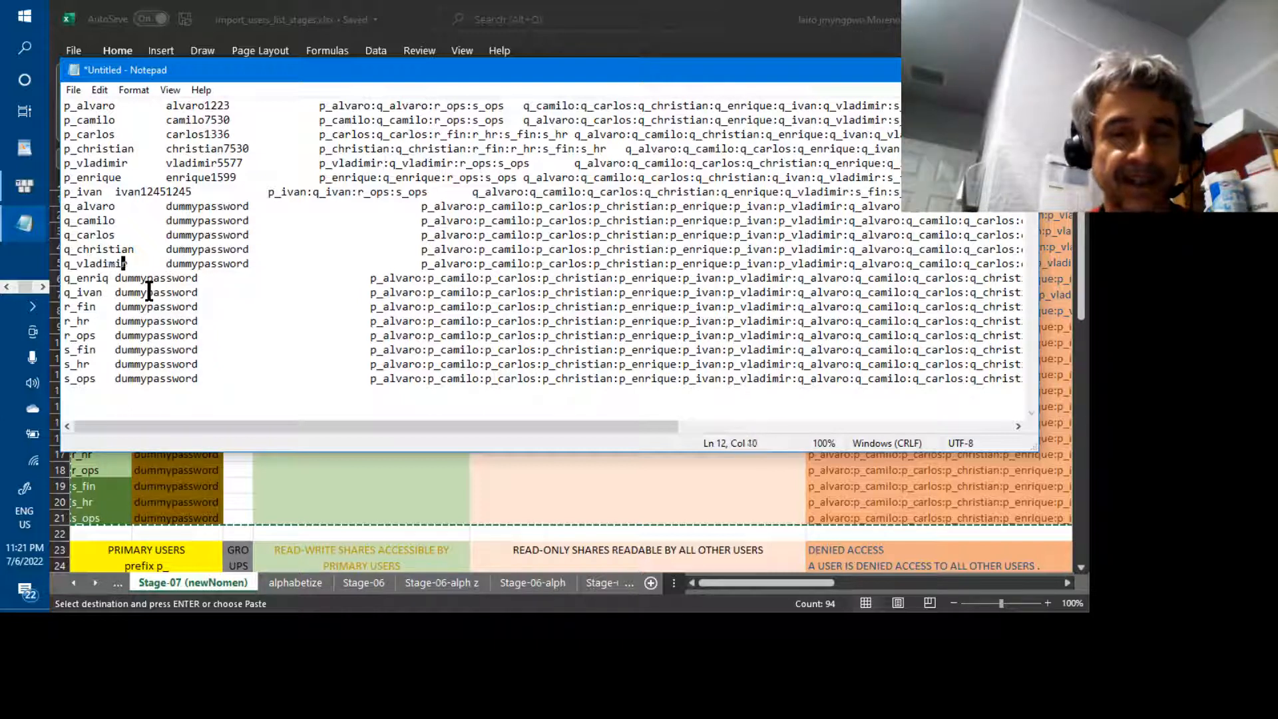
{"action": "key", "text": "BackSpace"}
{"action": "key", "text": "BackSpace"}
{"action": "key", "text": "BackSpace"}
{"action": "key", "text": "BackSpace"}
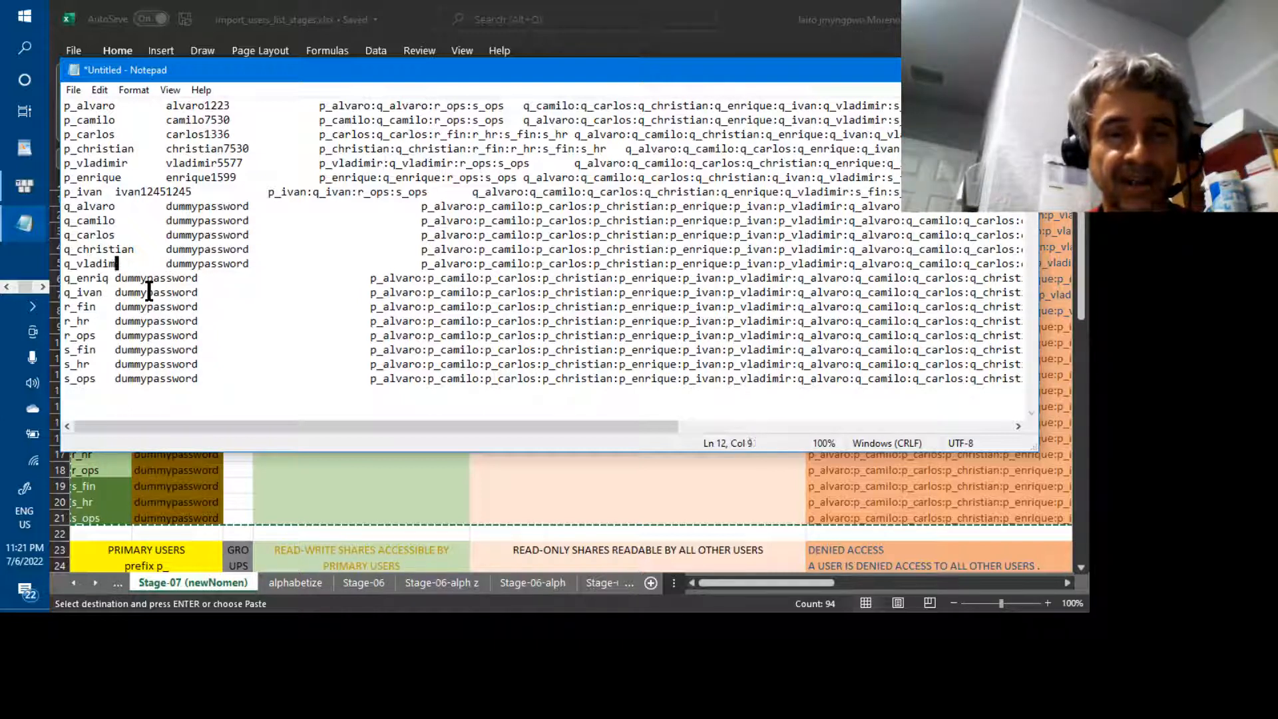
{"action": "key", "text": "Up"}
{"action": "key", "text": "Right"}
{"action": "key", "text": "Right"}
{"action": "key", "text": "Right"}
{"action": "key", "text": "Right"}
{"action": "key", "text": "Right"}
{"action": "key", "text": "BackSpace"}
{"action": "key", "text": "BackSpace"}
{"action": "key", "text": "BackSpace"}
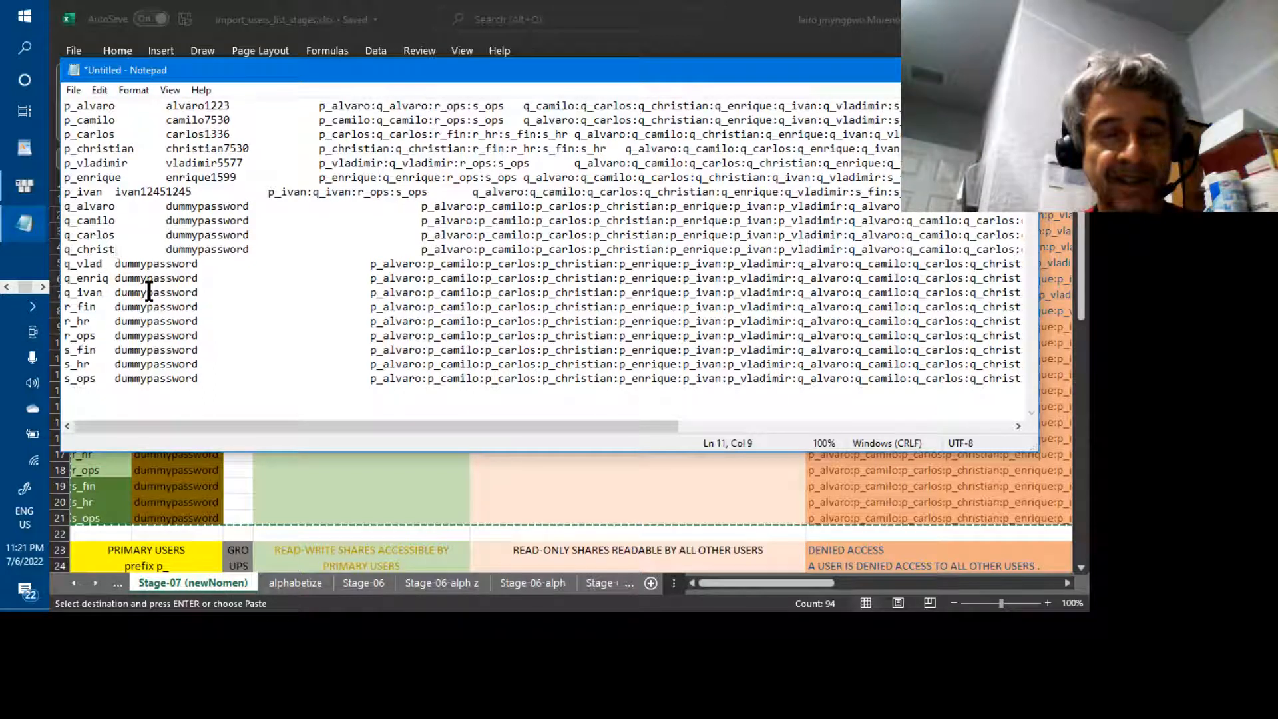
{"action": "key", "text": "BackSpace"}
{"action": "key", "text": "Up"}
{"action": "key", "text": "Right"}
{"action": "key", "text": "BackSpace"}
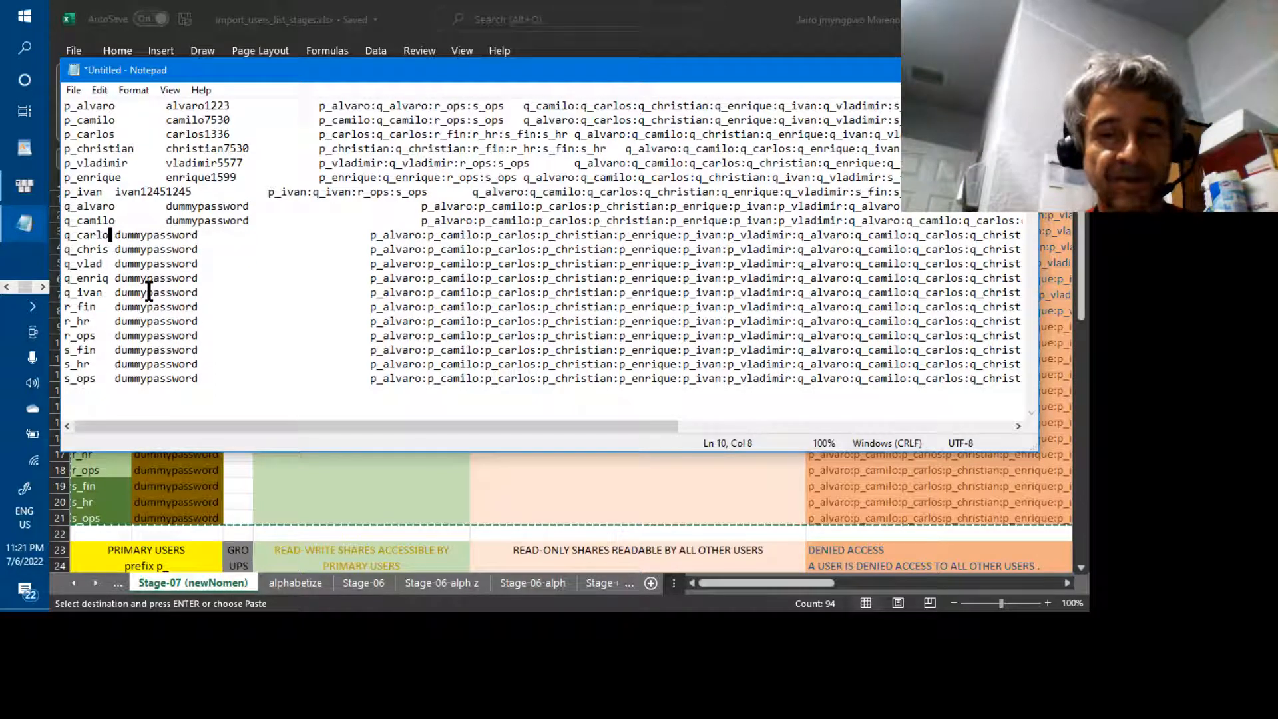
{"action": "key", "text": "Up"}
{"action": "key", "text": "Right"}
{"action": "key", "text": "BackSpace"}
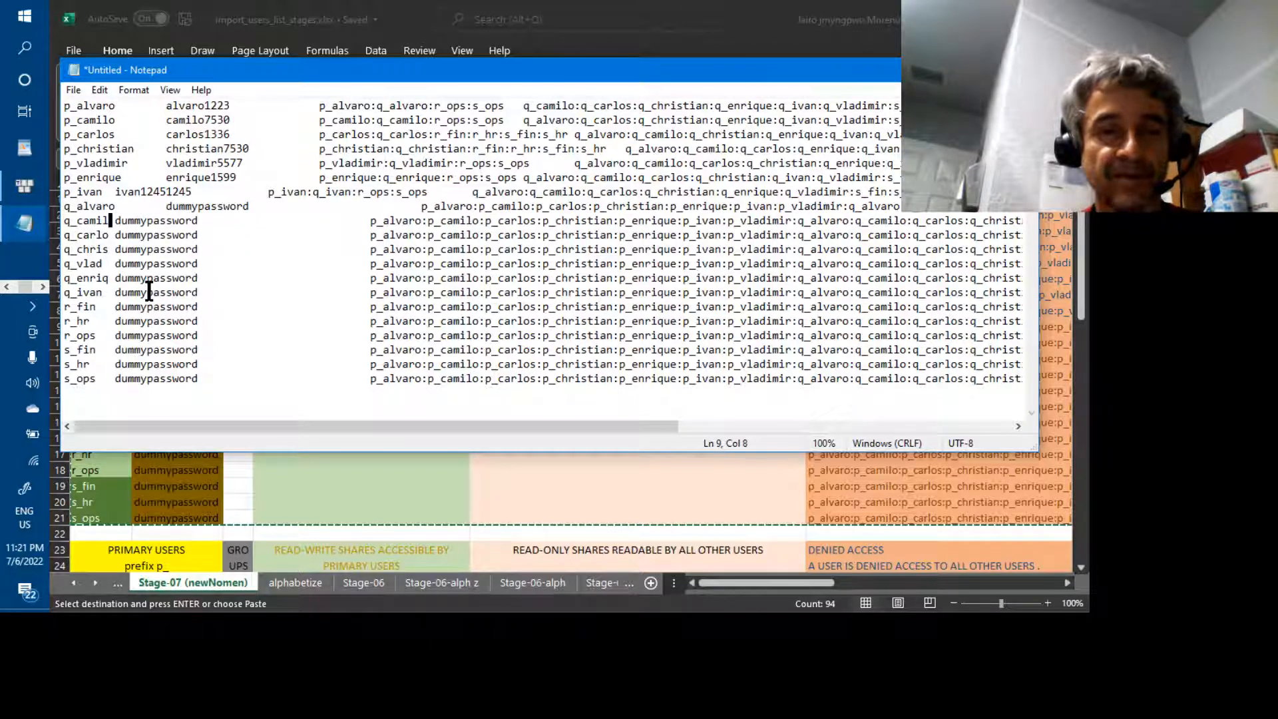
{"action": "key", "text": "Up"}
{"action": "key", "text": "Right"}
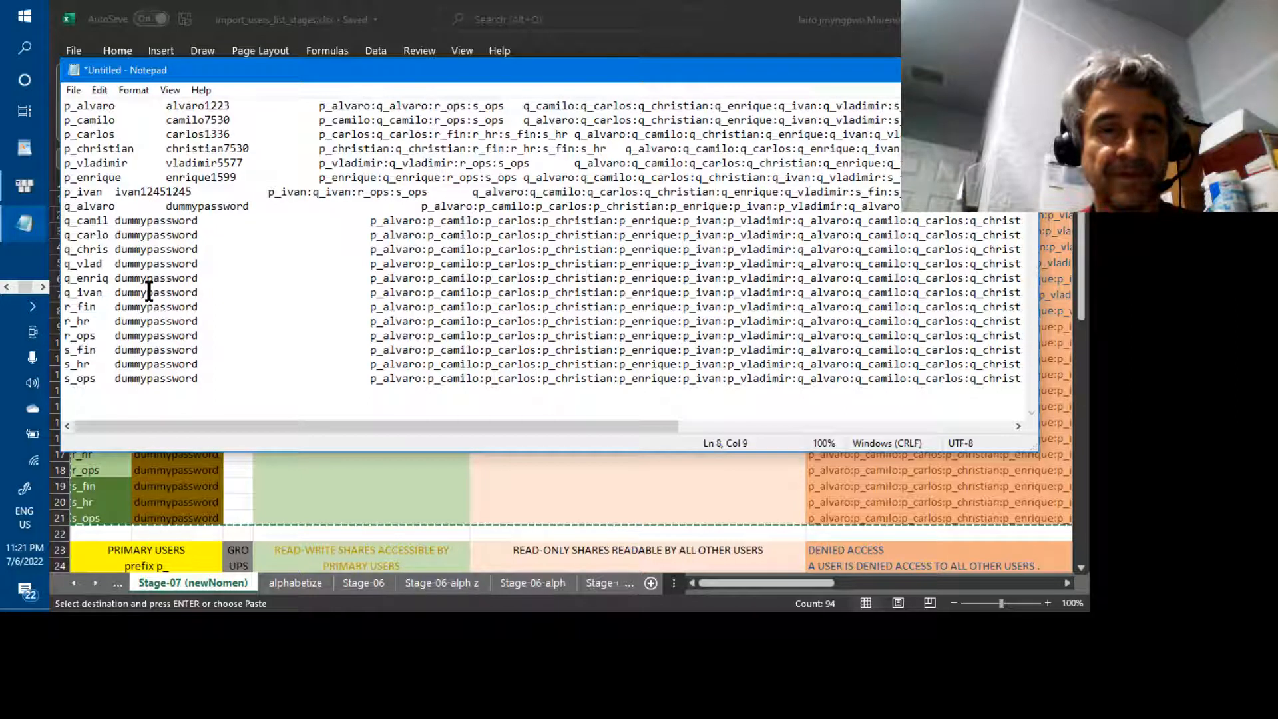
{"action": "key", "text": "BackSpace"}
Trim the p_ names to p_enriq, p_vlad, p_chris, p_carlo and p_camil
{"action": "key", "text": "Up"}
{"action": "key", "text": "Left"}
{"action": "key", "text": "Up"}
{"action": "key", "text": "Right"}
{"action": "key", "text": "Right"}
{"action": "key", "text": "Right"}
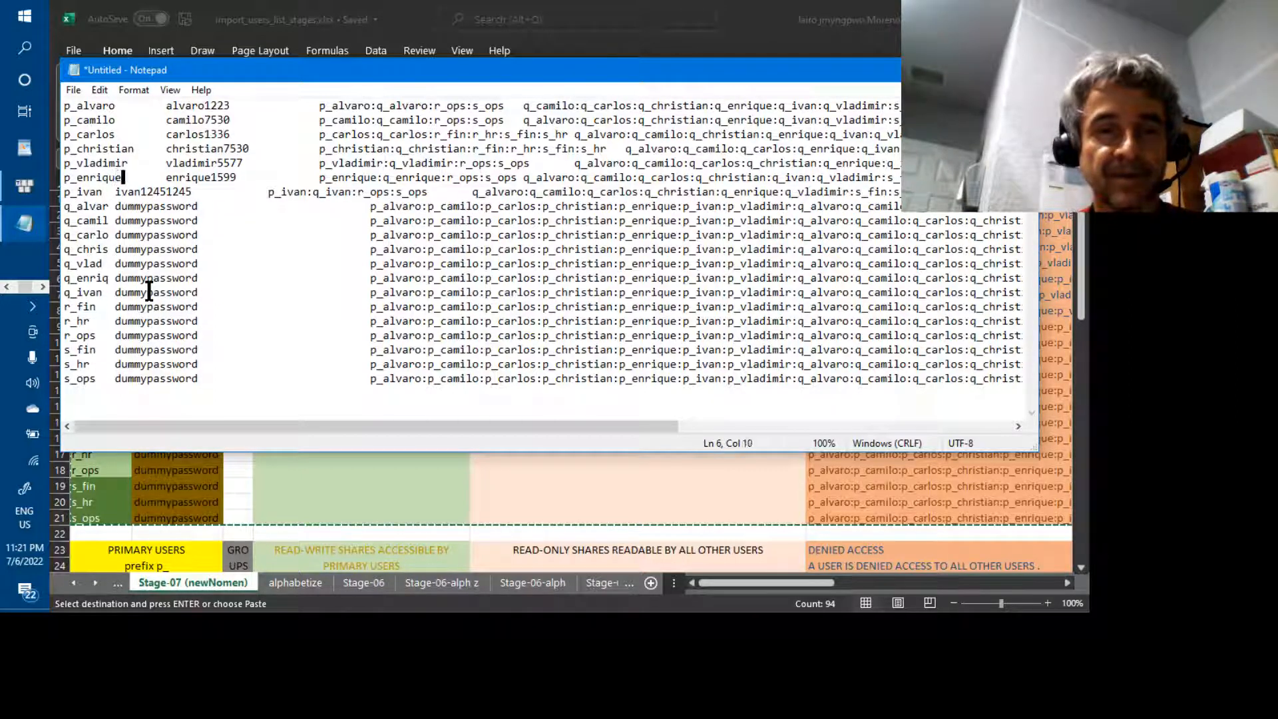
{"action": "key", "text": "BackSpace"}
{"action": "key", "text": "BackSpace"}
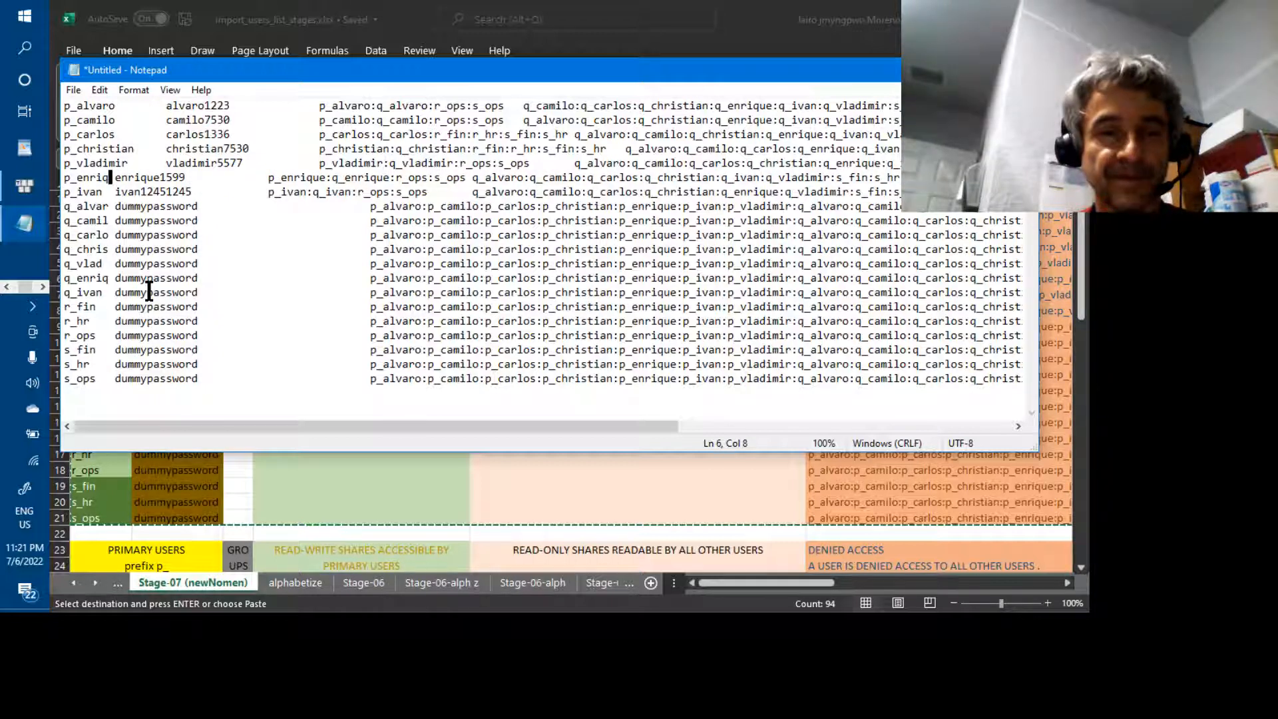
{"action": "key", "text": "Up"}
{"action": "key", "text": "Right"}
{"action": "key", "text": "Right"}
{"action": "key", "text": "Right"}
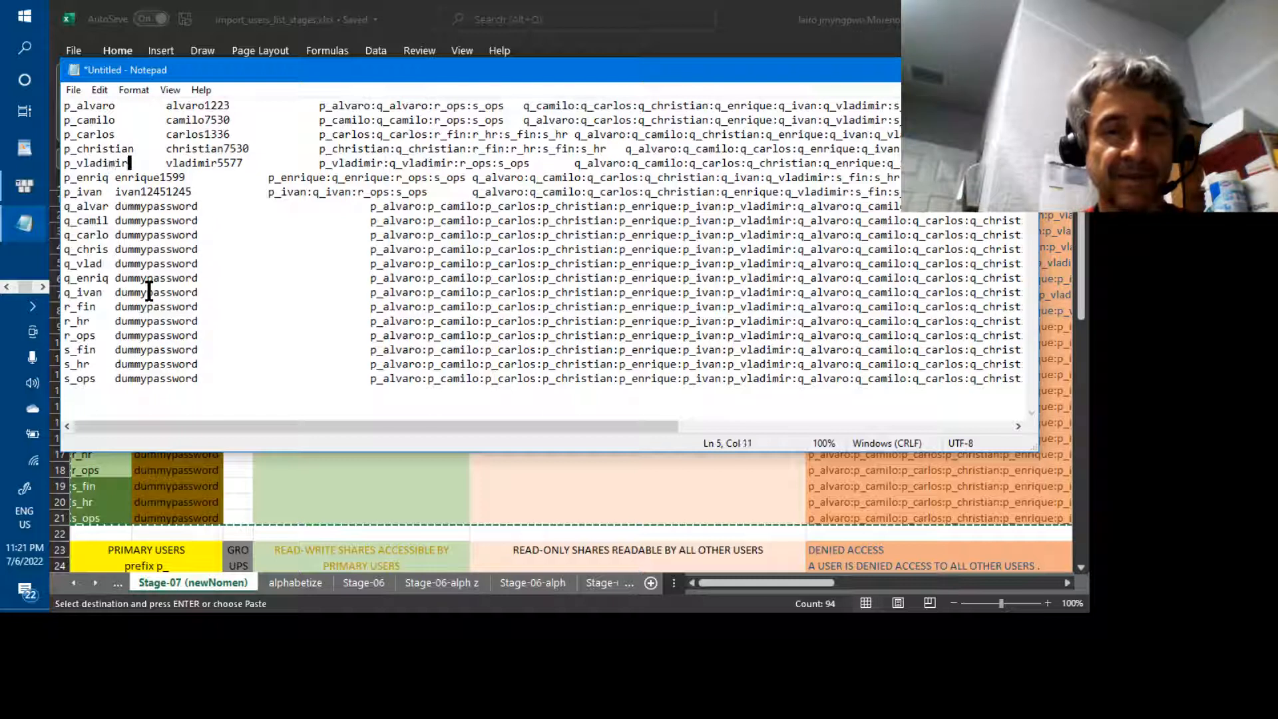
{"action": "key", "text": "BackSpace"}
{"action": "key", "text": "BackSpace"}
{"action": "key", "text": "BackSpace"}
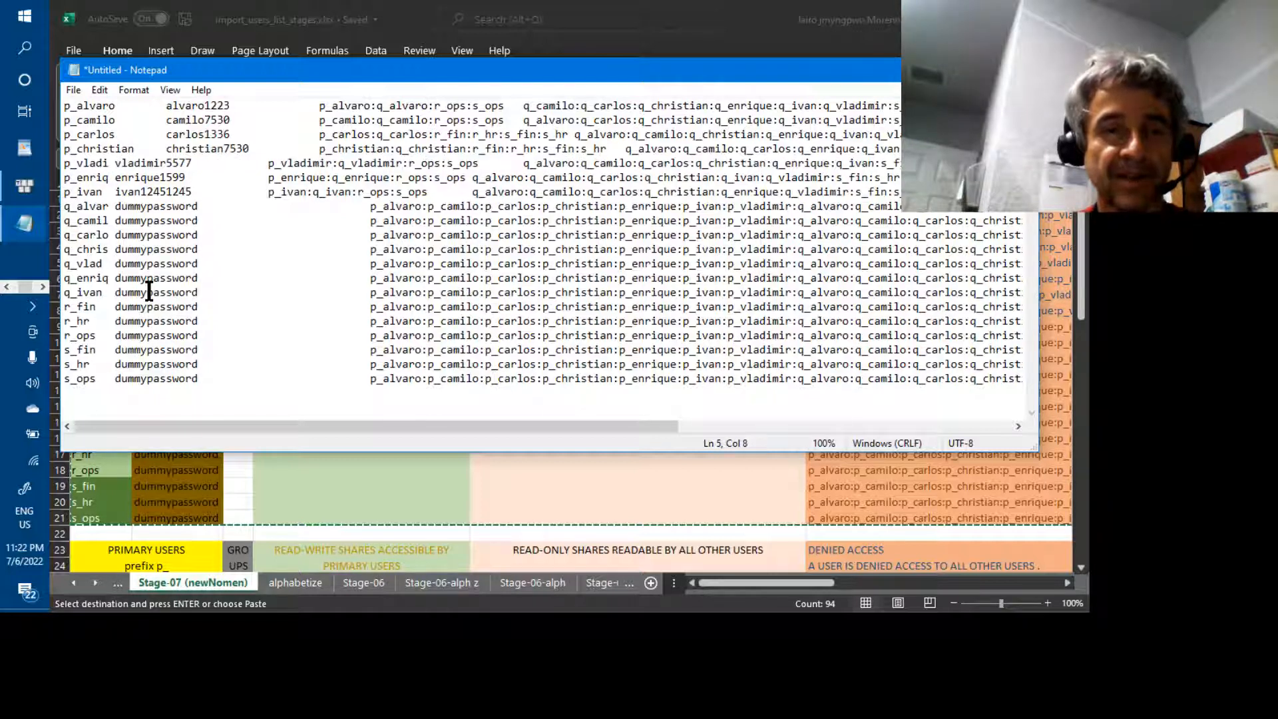
{"action": "key", "text": "BackSpace"}
{"action": "key", "text": "Right"}
{"action": "key", "text": "Right"}
{"action": "key", "text": "Right"}
{"action": "key", "text": "Right"}
{"action": "key", "text": "Right"}
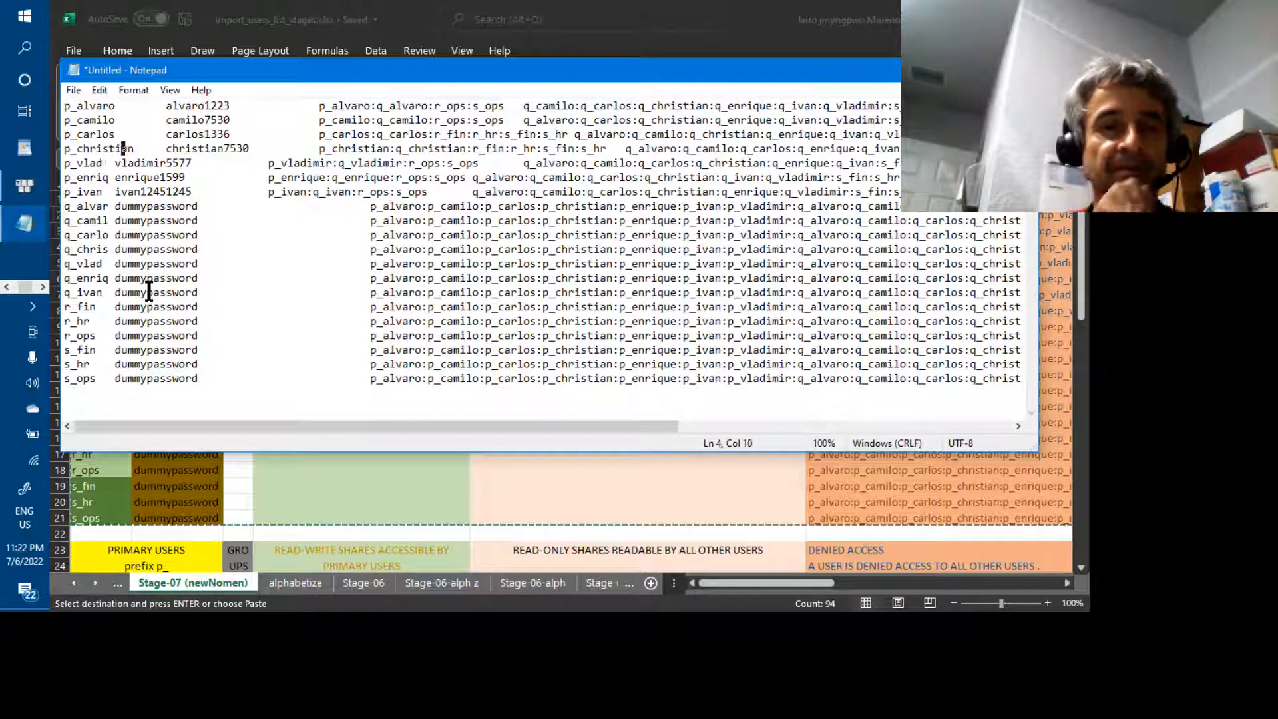
{"action": "key", "text": "BackSpace"}
{"action": "key", "text": "BackSpace"}
{"action": "key", "text": "BackSpace"}
{"action": "key", "text": "BackSpace"}
{"action": "key", "text": "Up"}
{"action": "key", "text": "End"}
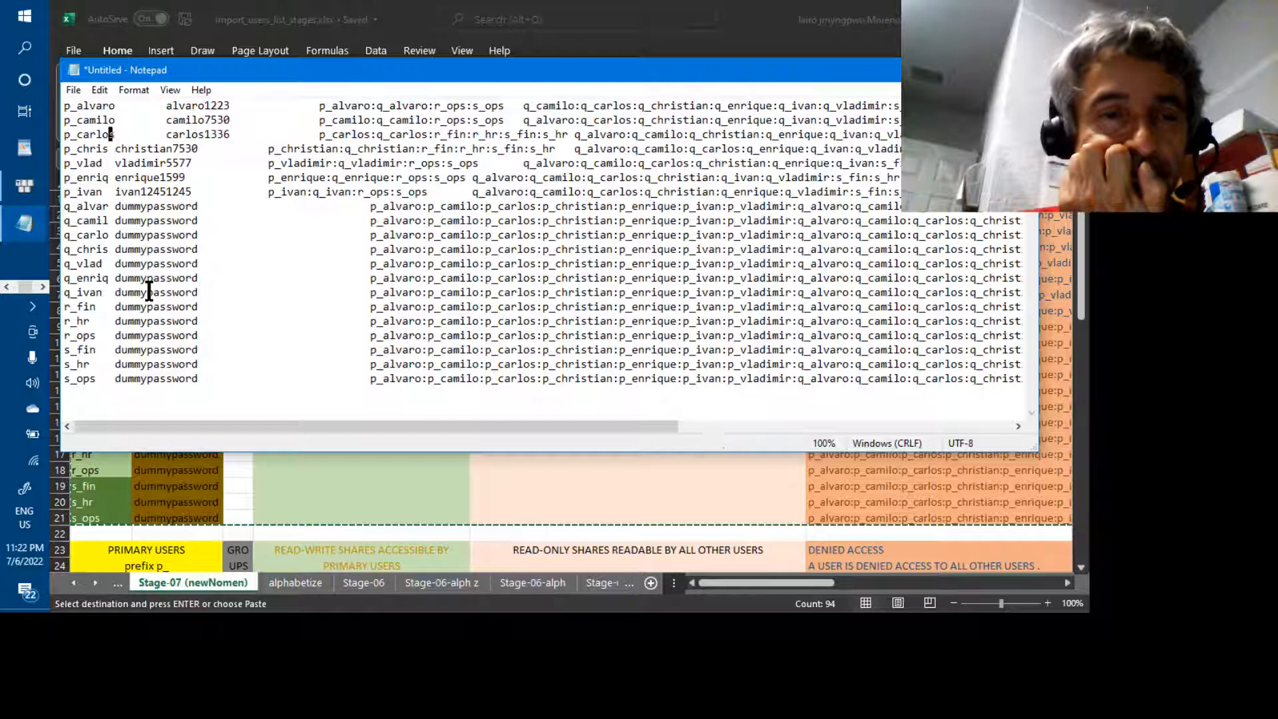
{"action": "key", "text": "BackSpace"}
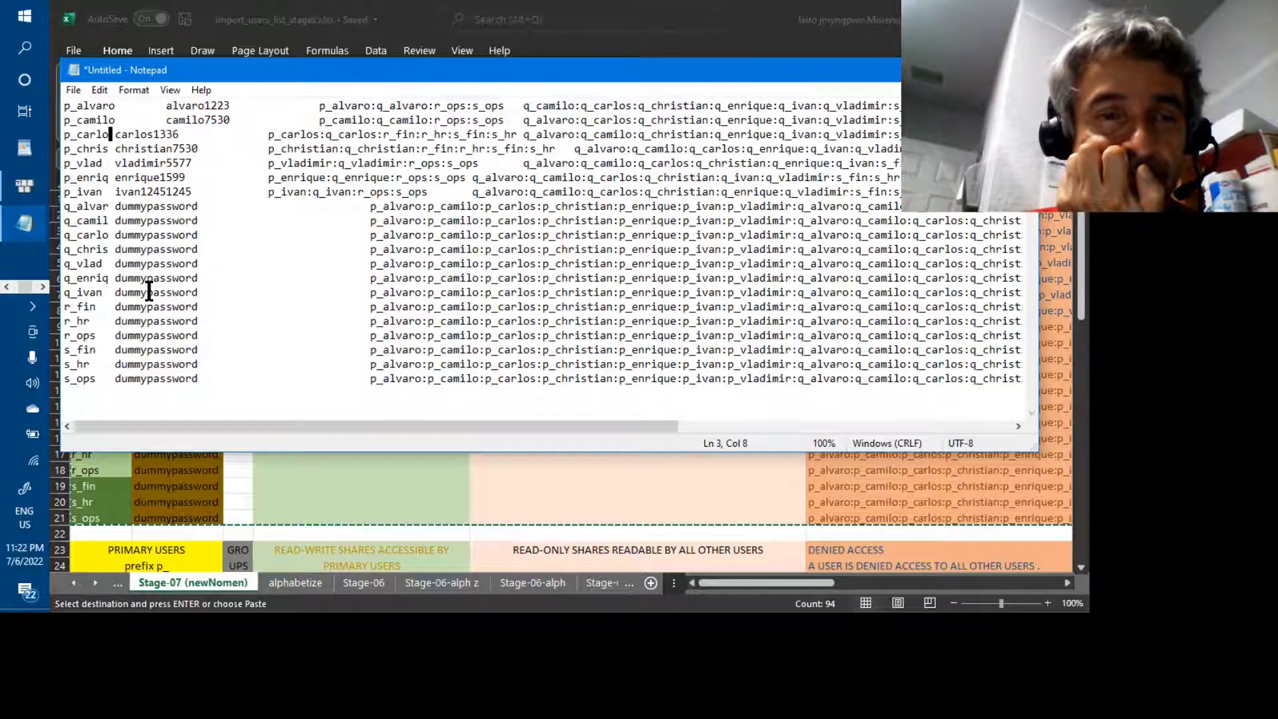
{"action": "key", "text": "End"}
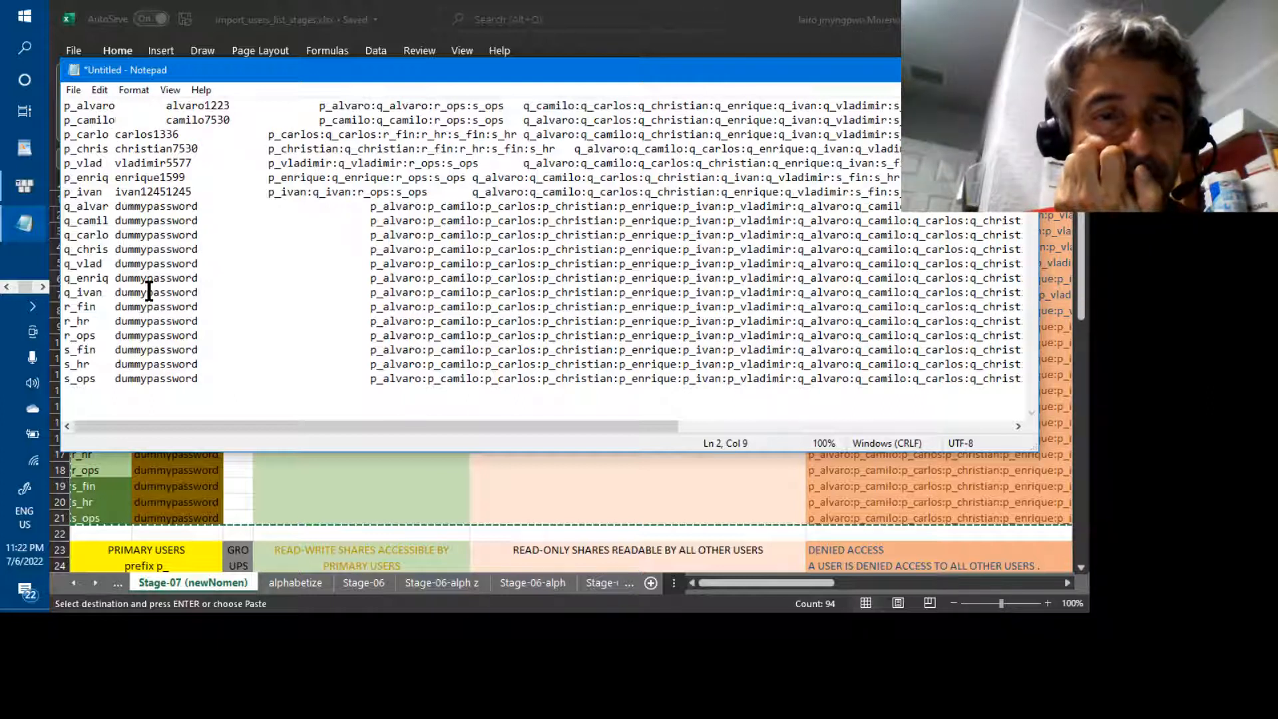
{"action": "key", "text": "BackSpace"}
{"action": "key", "text": "Up"}
Rename the first user p_alvaro to p_gusp
{"action": "key", "text": "Right"}
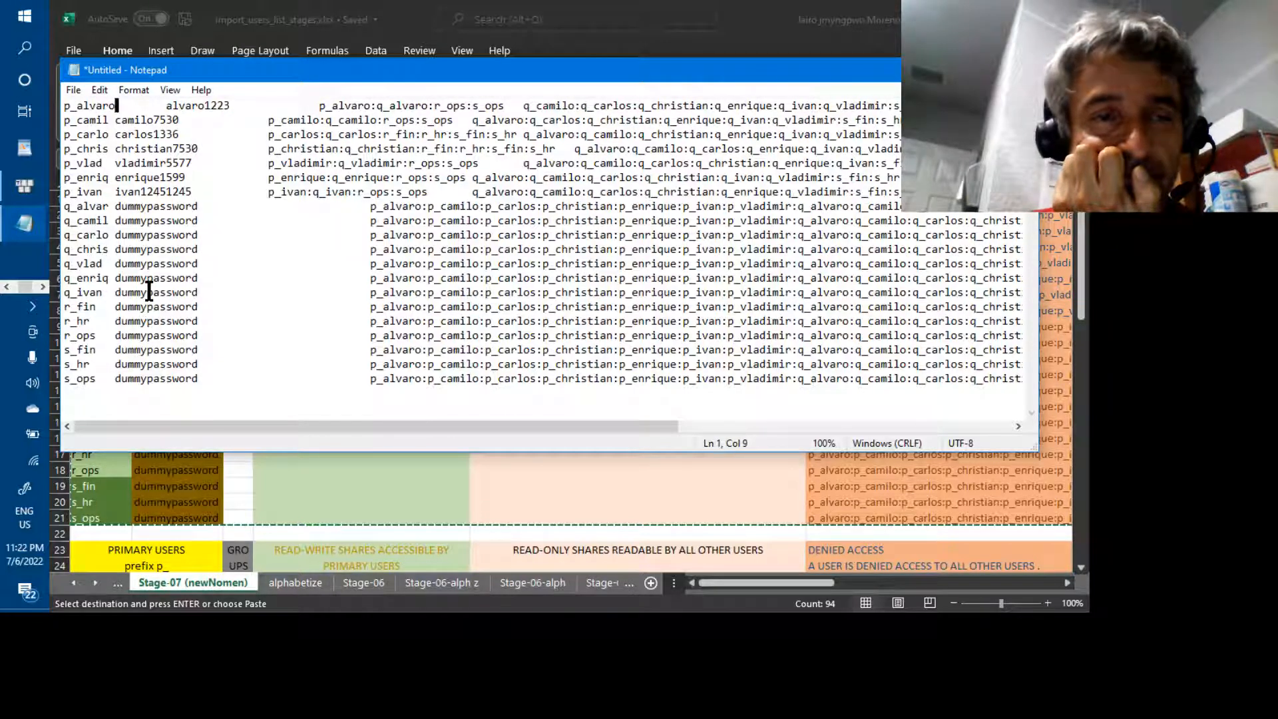
{"action": "key", "text": "BackSpace"}
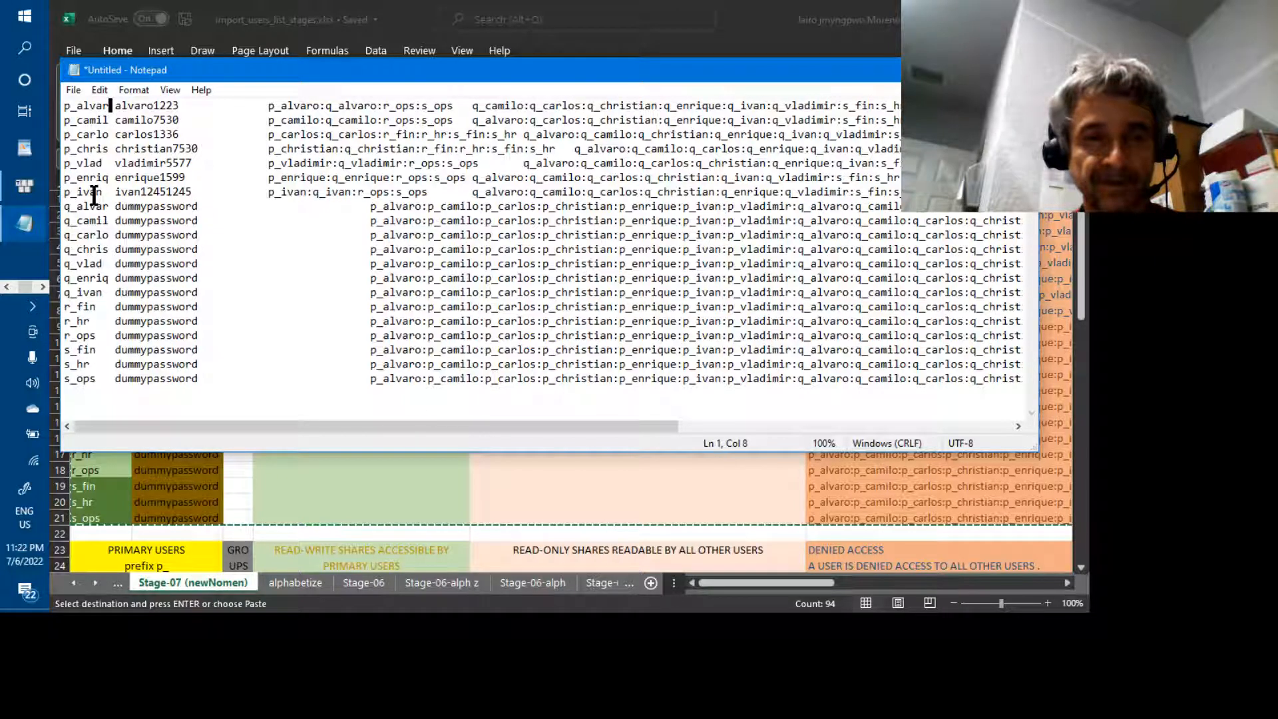
{"action": "key", "text": "BackSpace"}
{"action": "key", "text": "BackSpace"}
{"action": "key", "text": "BackSpace"}
{"action": "key", "text": "BackSpace"}
{"action": "key", "text": "BackSpace"}
{"action": "type", "text": "gusmej"}
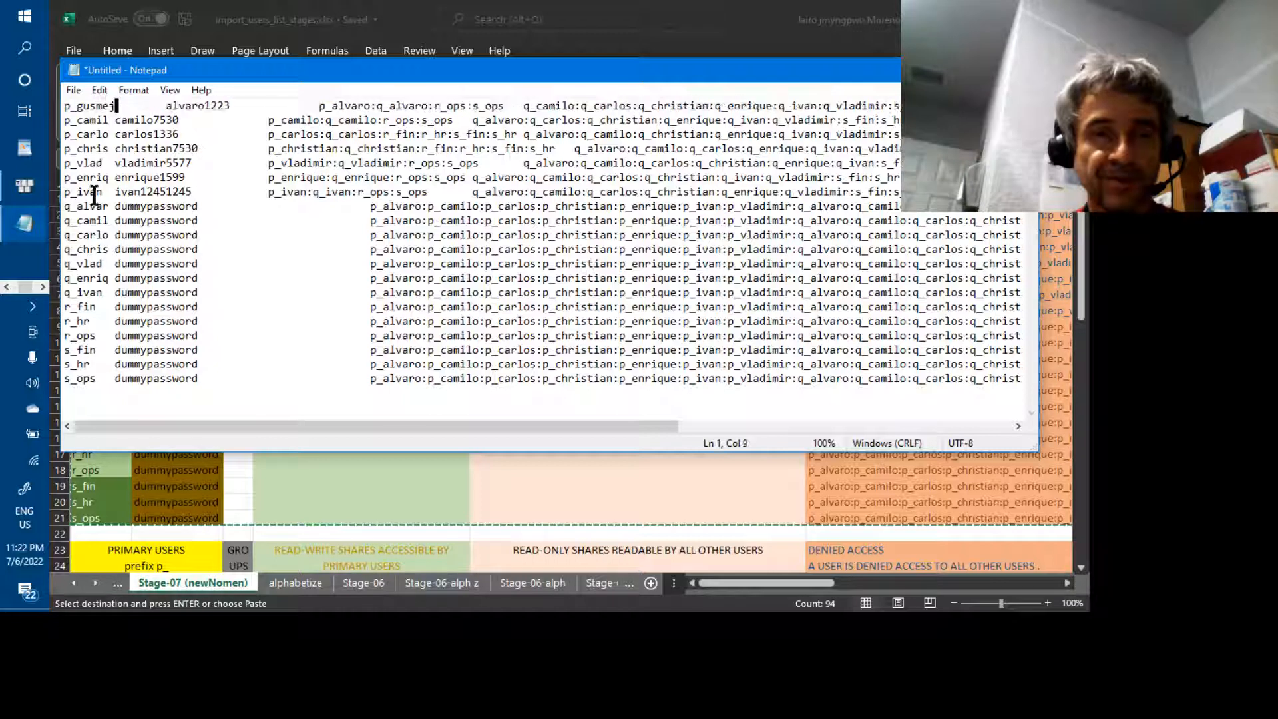
{"action": "key", "text": "BackSpace"}
{"action": "key", "text": "BackSpace"}
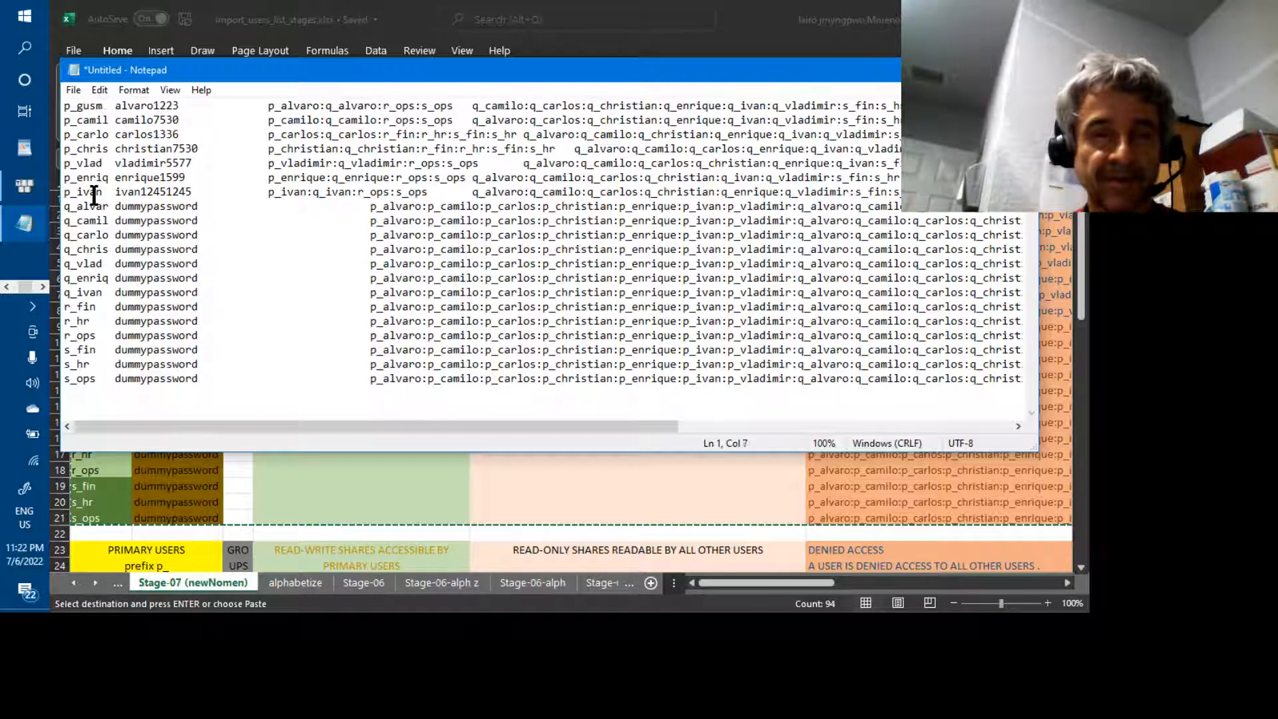
{"action": "key", "text": "BackSpace"}
{"action": "type", "text": "p"}
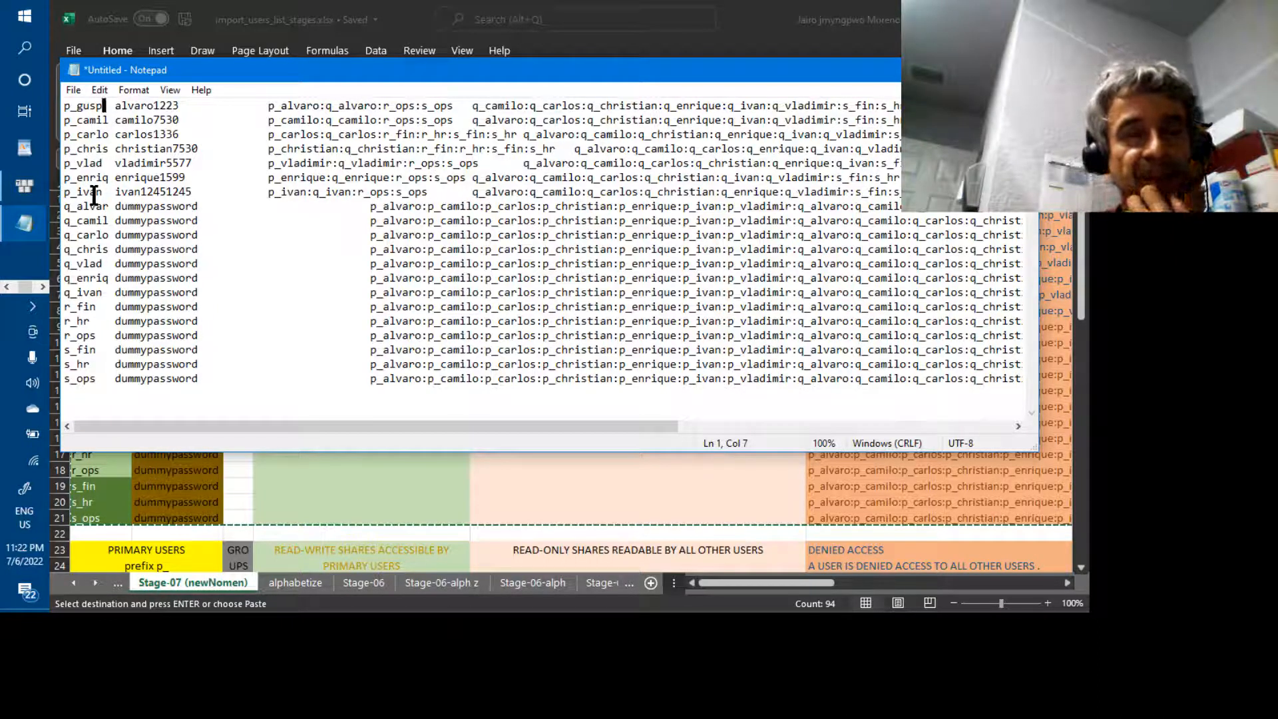
{"action": "key", "text": "Down"}
{"action": "key", "text": "Down"}
{"action": "key", "text": "Down"}
{"action": "key", "text": "Down"}
{"action": "key", "text": "Down"}
{"action": "key", "text": "Down"}
{"action": "key", "text": "Down"}
{"action": "key", "text": "Down"}
{"action": "key", "text": "Down"}
{"action": "key", "text": "Down"}
{"action": "key", "text": "Down"}
{"action": "key", "text": "Down"}
{"action": "key", "text": "Down"}
{"action": "key", "text": "Down"}
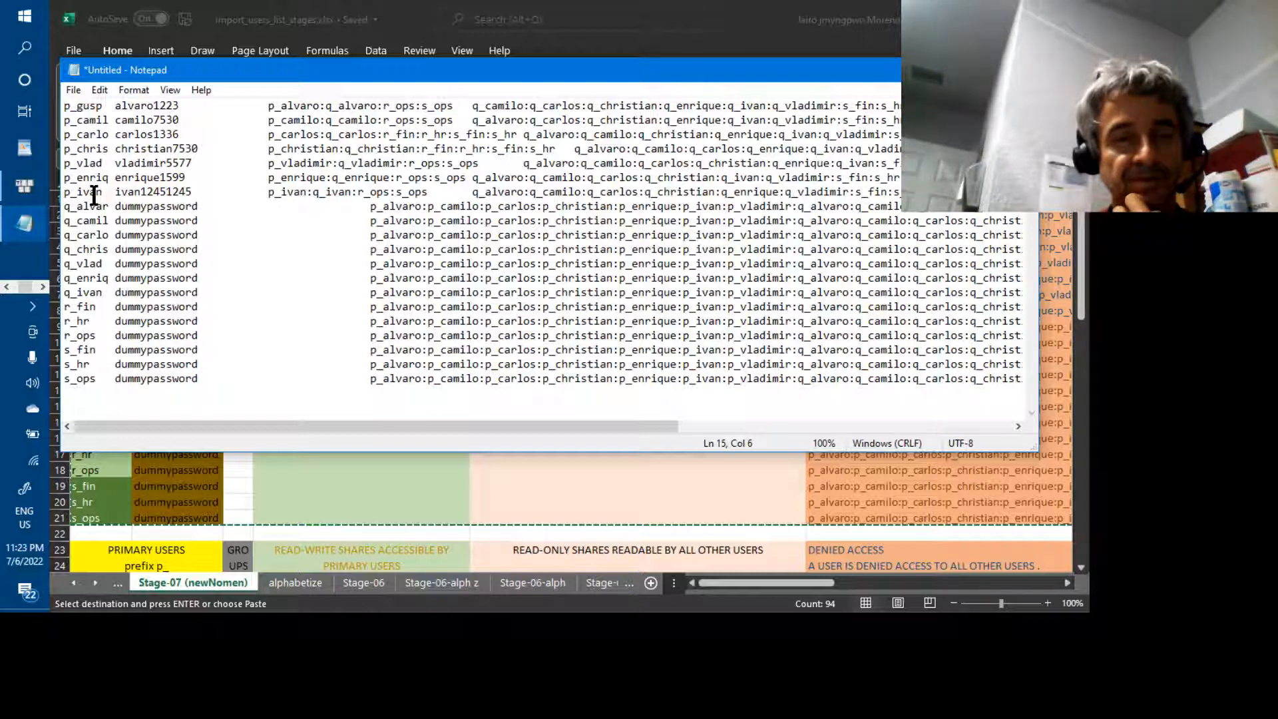
Rename r_fin to r_gusp and bring up Save As
{"action": "key", "text": "BackSpace"}
{"action": "key", "text": "BackSpace"}
{"action": "key", "text": "BackSpace"}
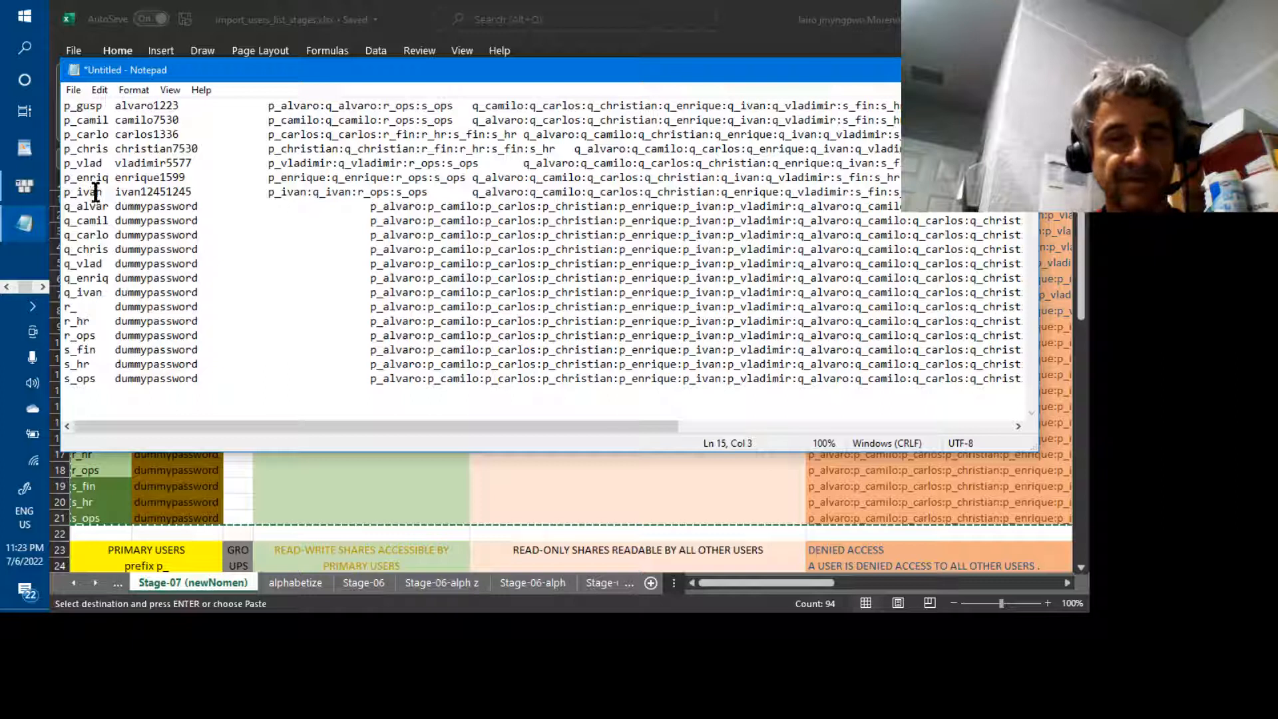
{"action": "type", "text": "h"}
{"action": "key", "text": "BackSpace"}
{"action": "type", "text": "gusp"}
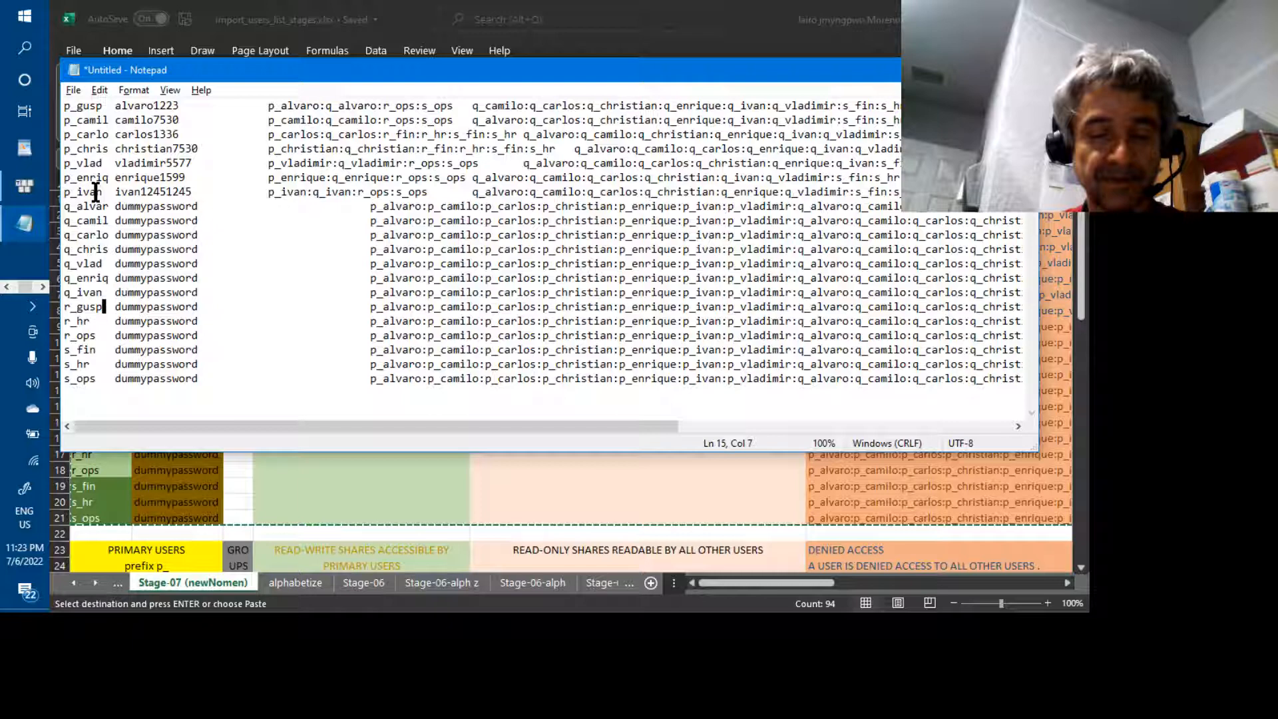
{"action": "key", "text": "alt+f"}
{"action": "key", "text": "a"}
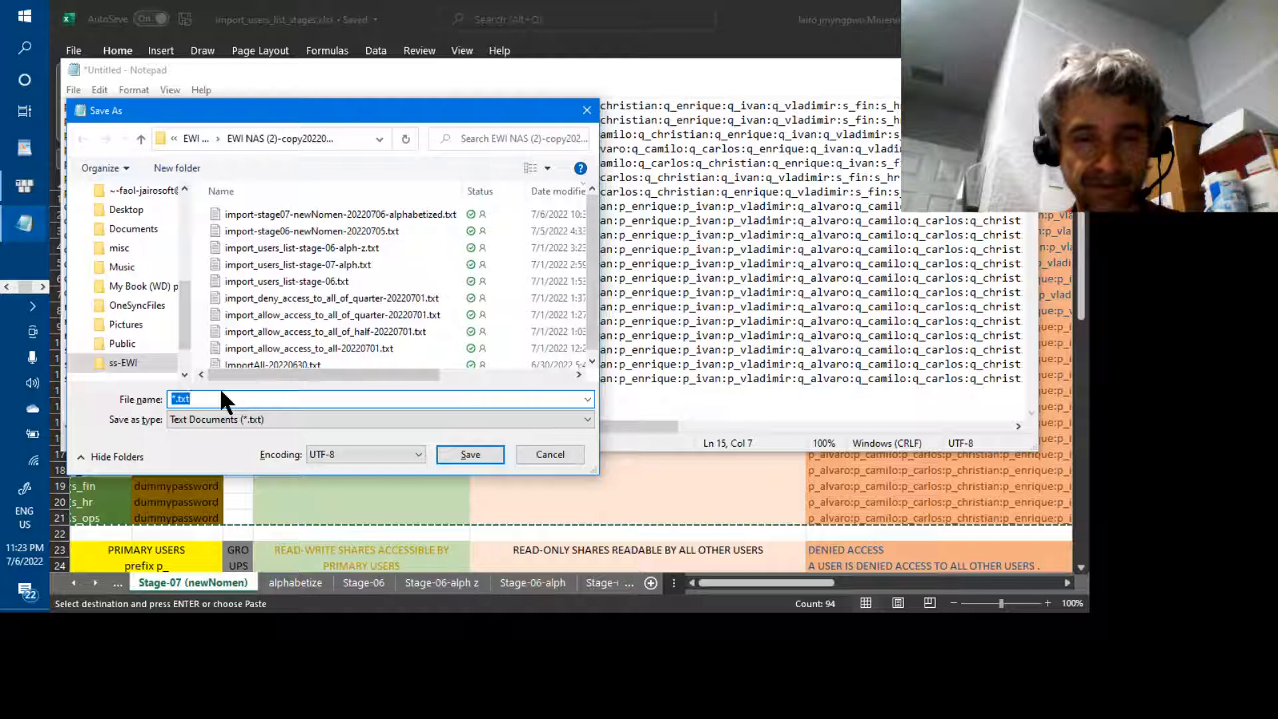
Enter changeNamesToShorterStill as the file name and save it
{"action": "type", "text": "changeName"}
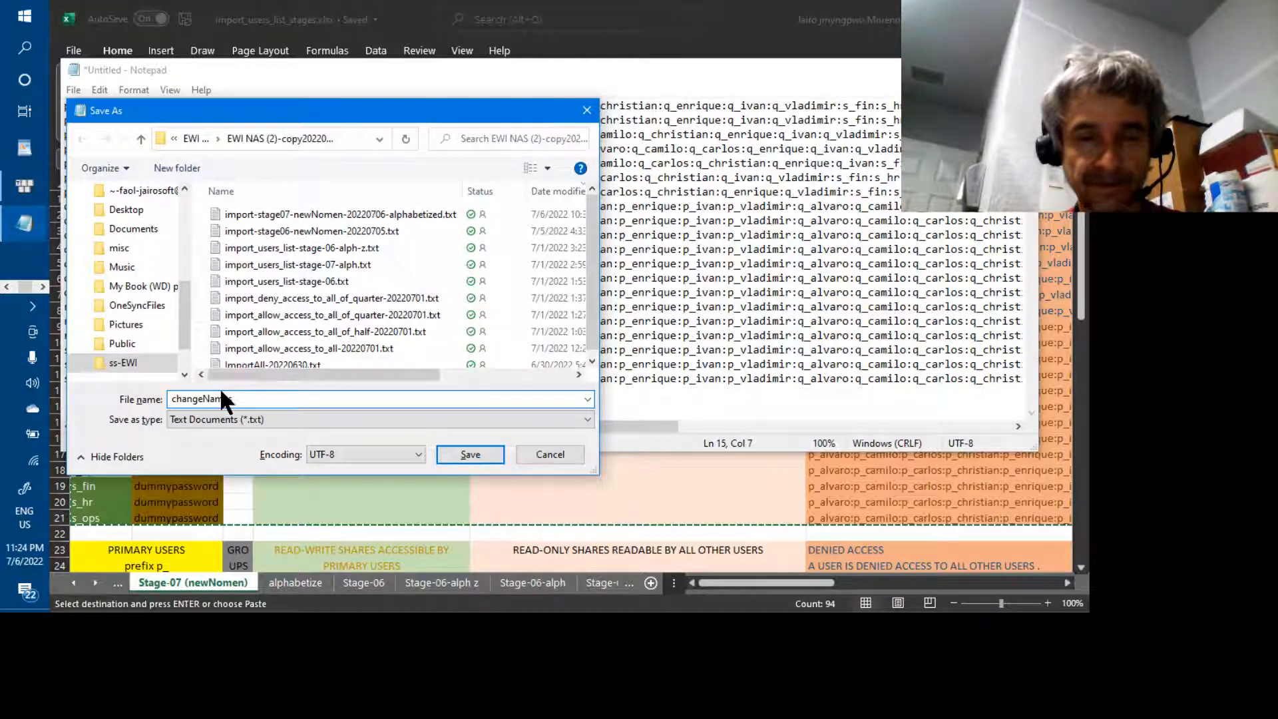
{"action": "type", "text": "sToSh"}
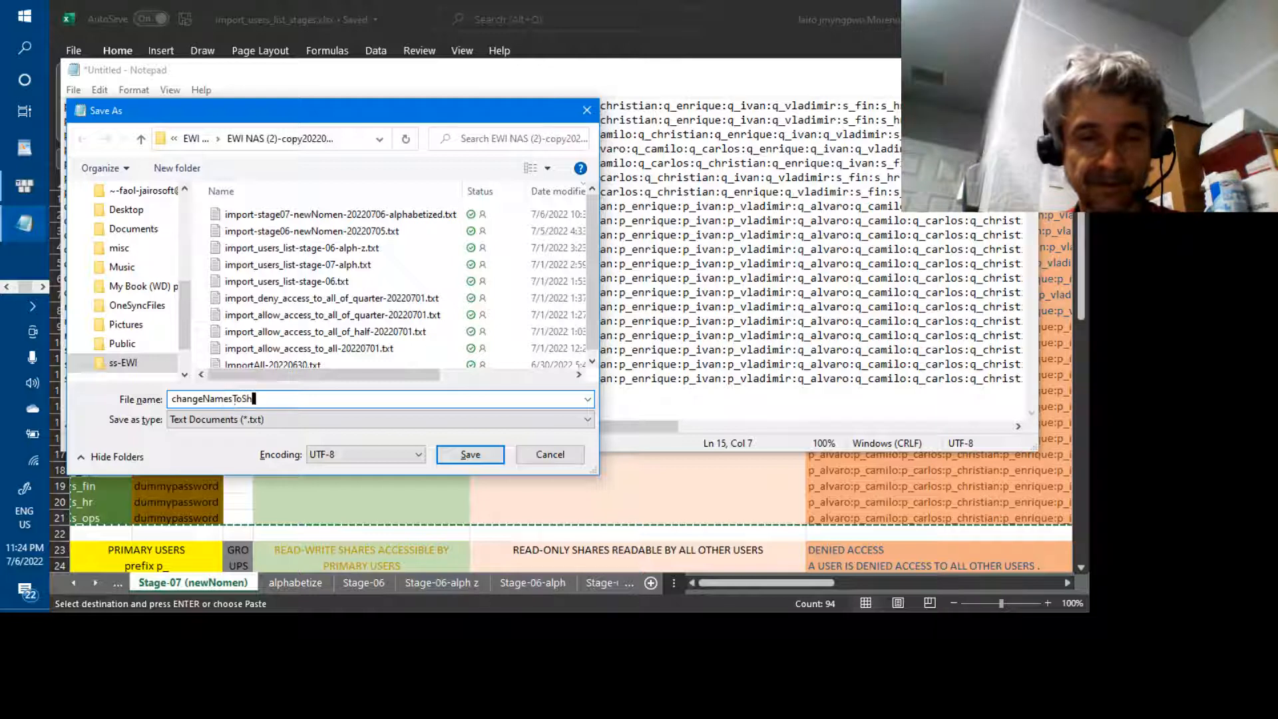
{"action": "type", "text": "orterStill"}
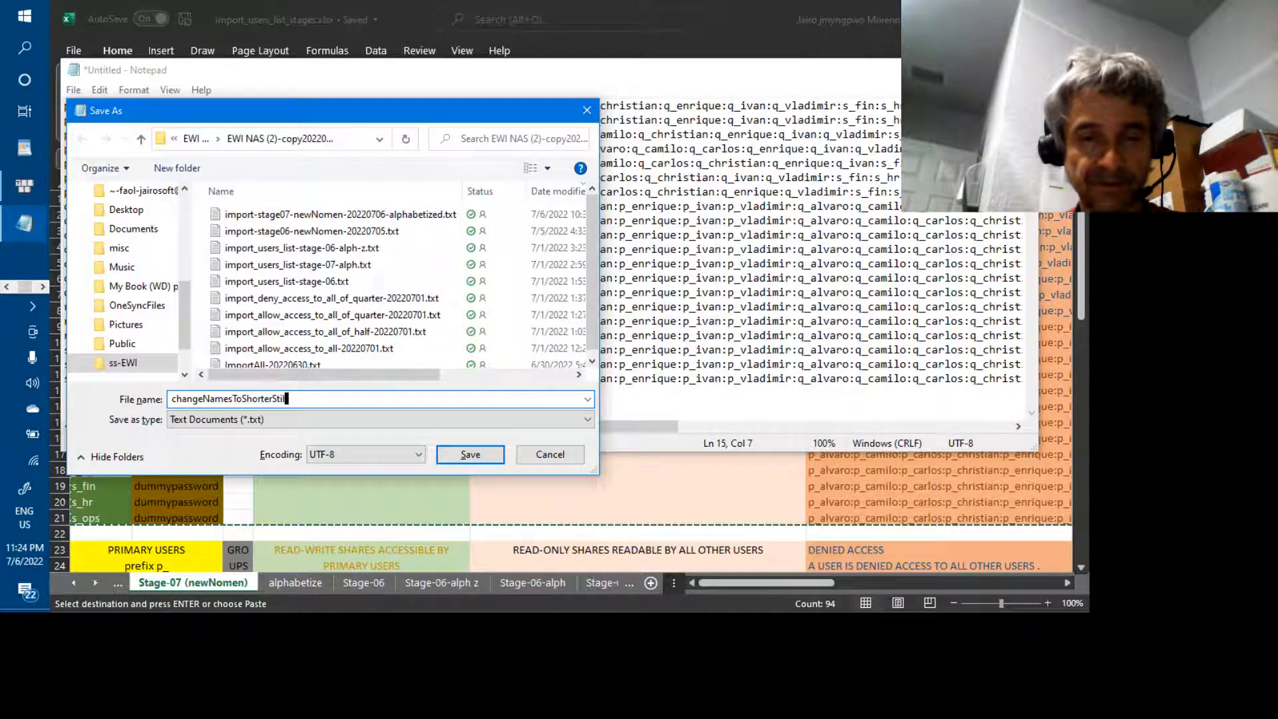
{"action": "left_click", "coordinate": [457, 453]}
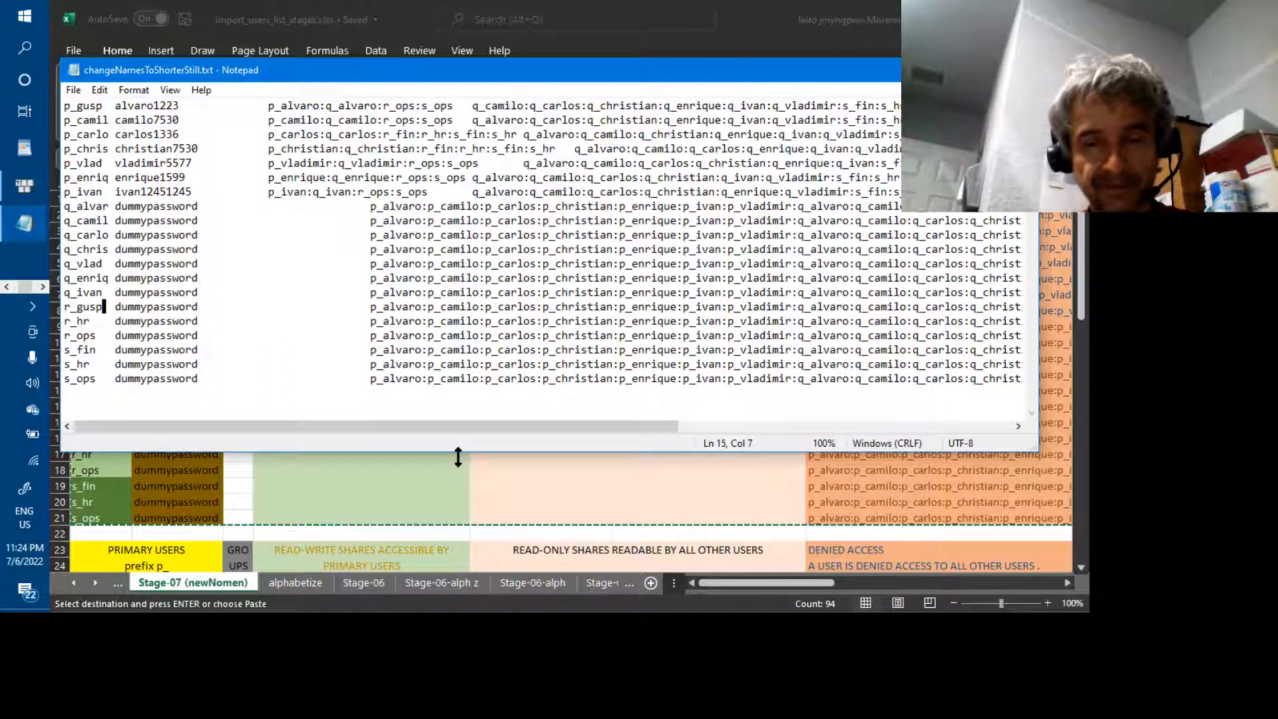
{"action": "left_click", "coordinate": [199, 207]}
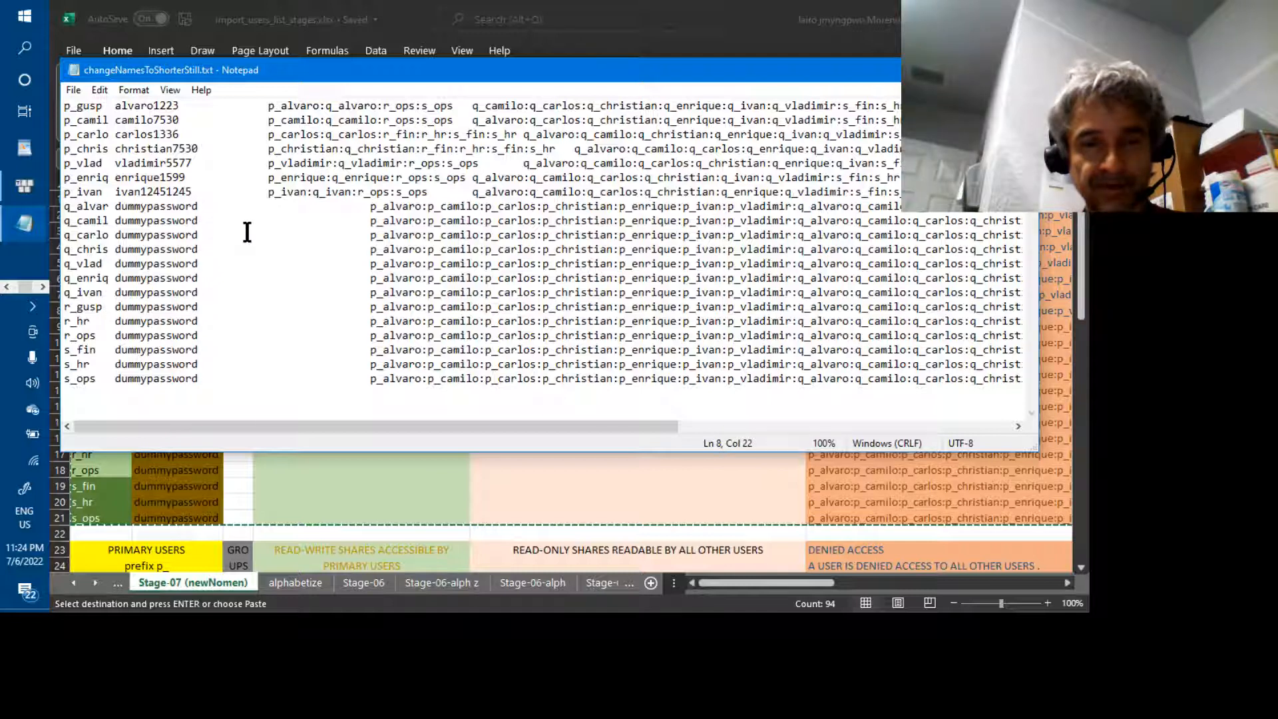
{"action": "type", "text": "ffffff"}
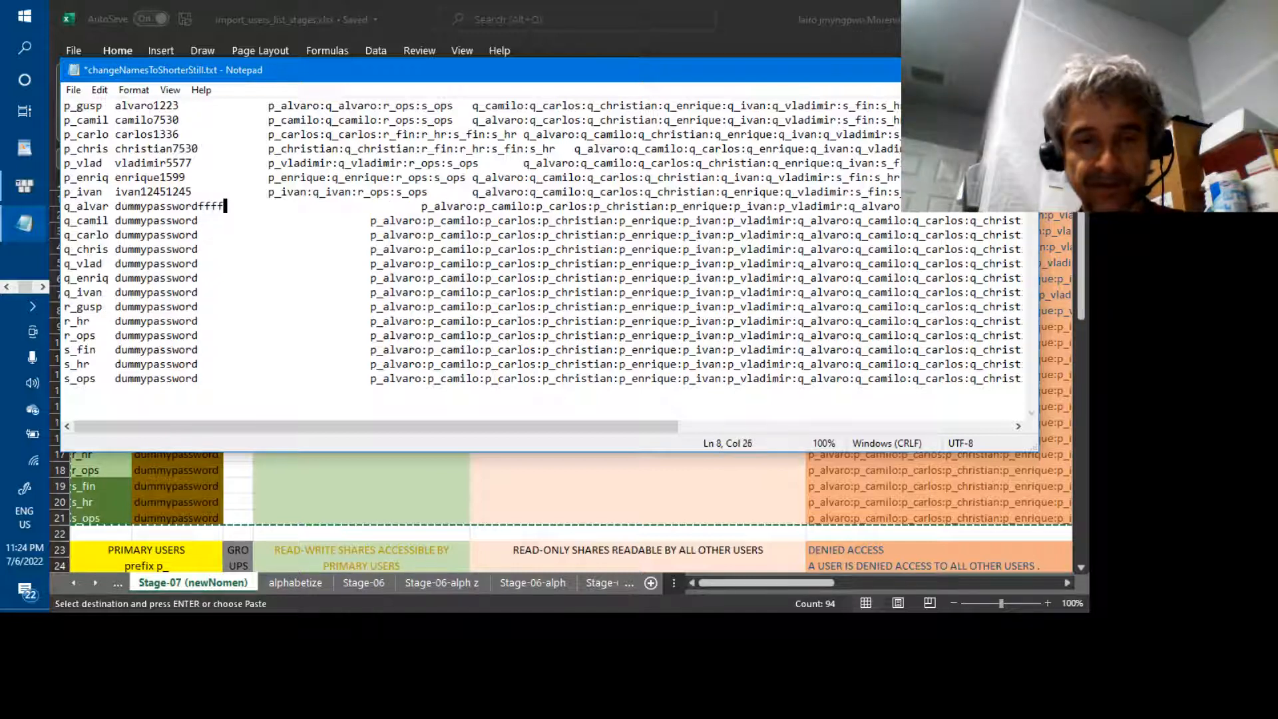
{"action": "type", "text": "fffffffff"}
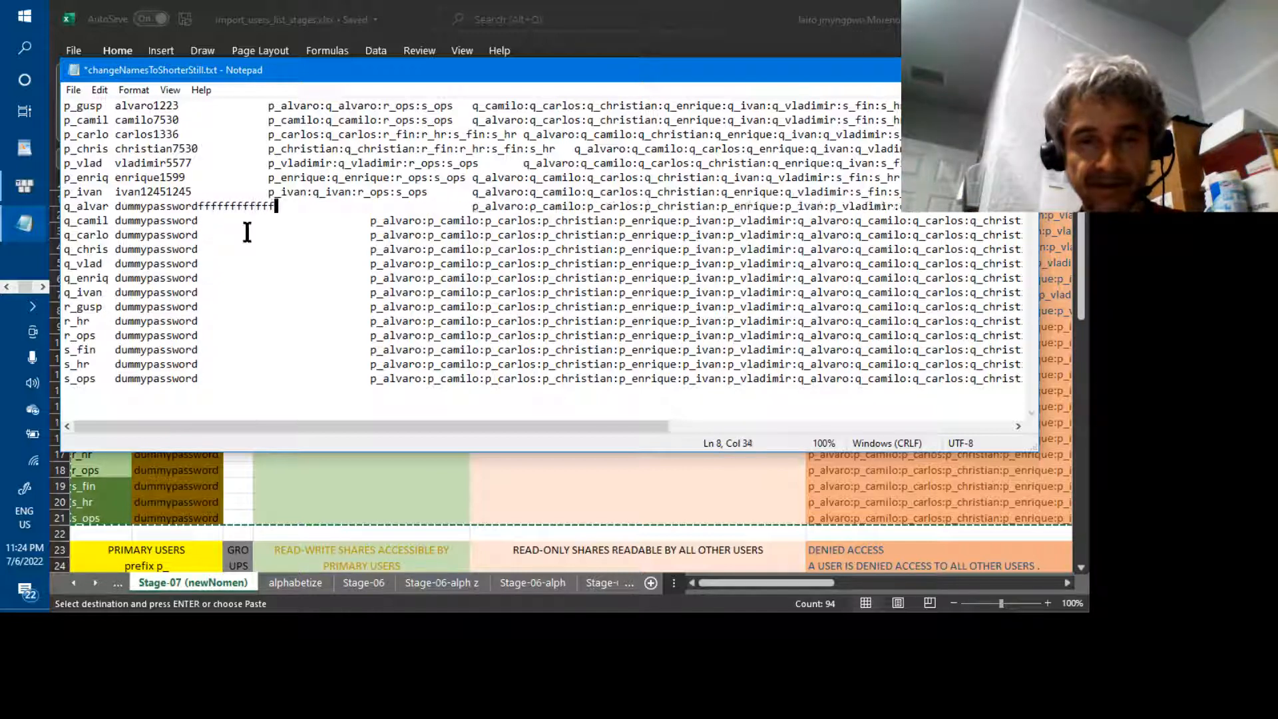
{"action": "type", "text": "ff"}
{"action": "type", "text": "ff"}
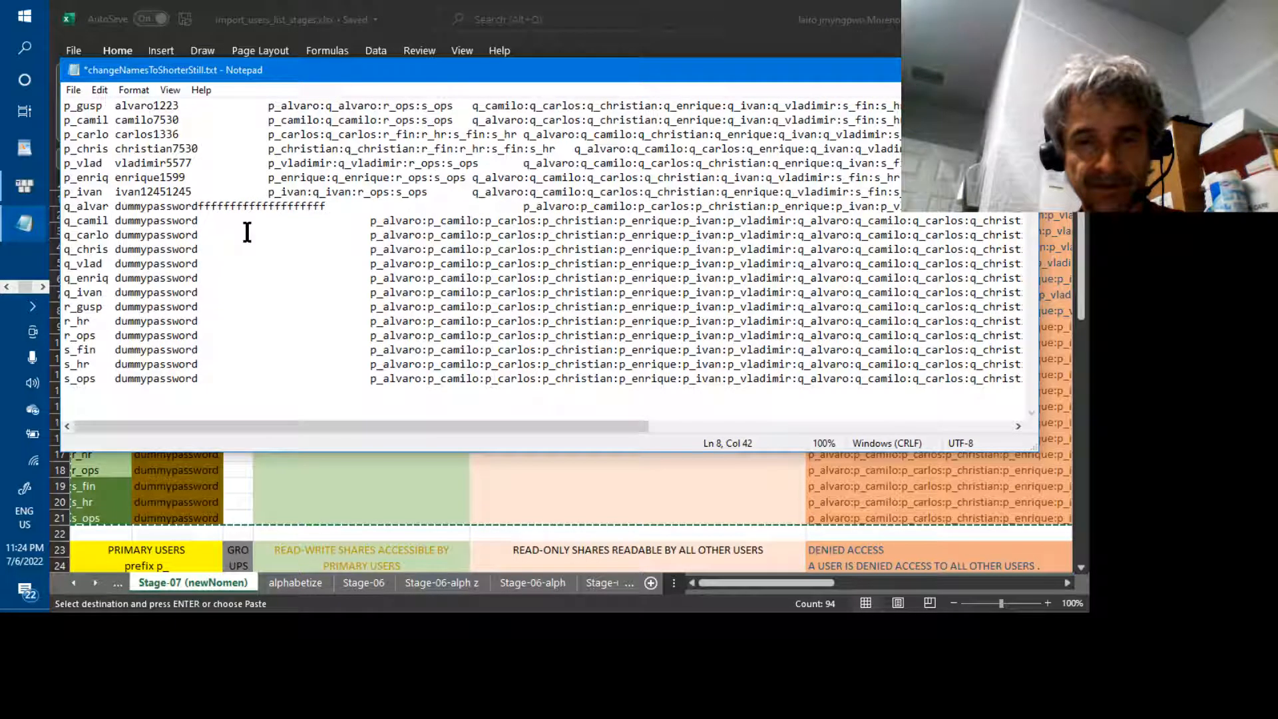
{"action": "key", "text": "BackSpace"}
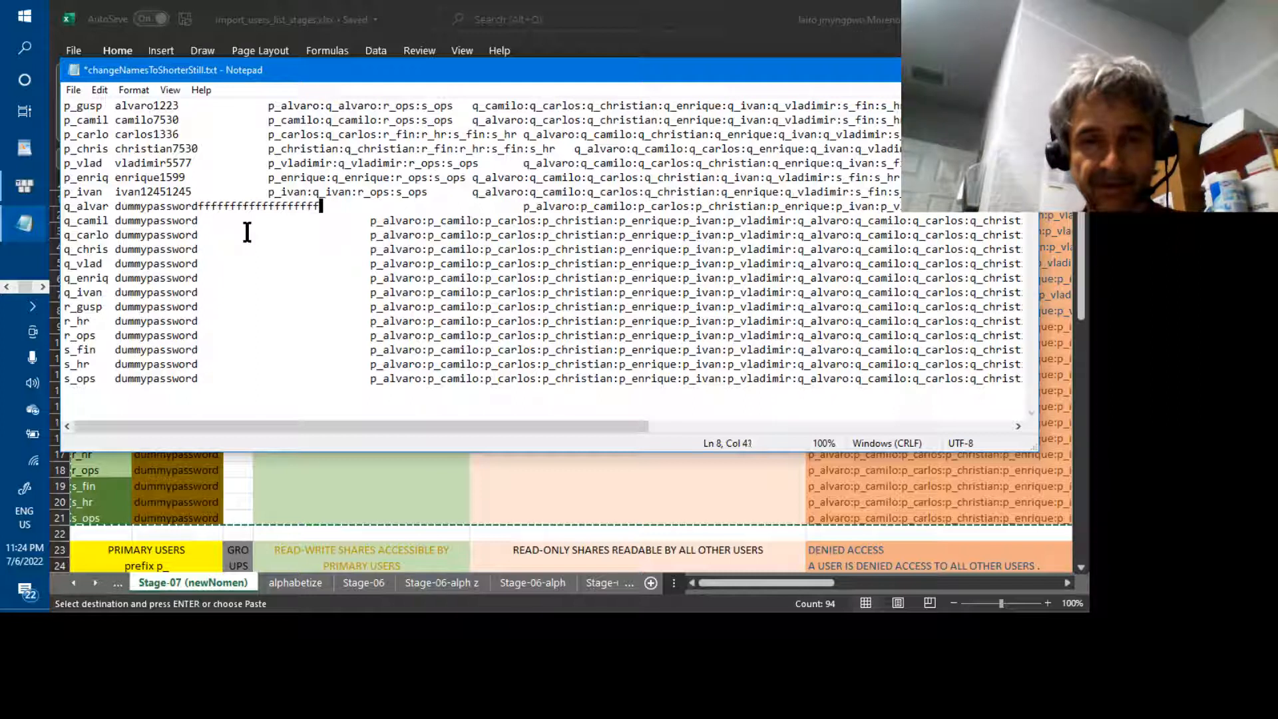
{"action": "key", "text": "BackSpace"}
{"action": "key", "text": "BackSpace"}
{"action": "key", "text": "BackSpace"}
{"action": "key", "text": "BackSpace"}
{"action": "key", "text": "BackSpace"}
{"action": "key", "text": "BackSpace"}
{"action": "key", "text": "BackSpace"}
{"action": "key", "text": "BackSpace"}
{"action": "key", "text": "BackSpace"}
{"action": "key", "text": "BackSpace"}
{"action": "key", "text": "BackSpace"}
{"action": "key", "text": "BackSpace"}
{"action": "key", "text": "BackSpace"}
{"action": "key", "text": "BackSpace"}
{"action": "key", "text": "BackSpace"}
{"action": "key", "text": "BackSpace"}
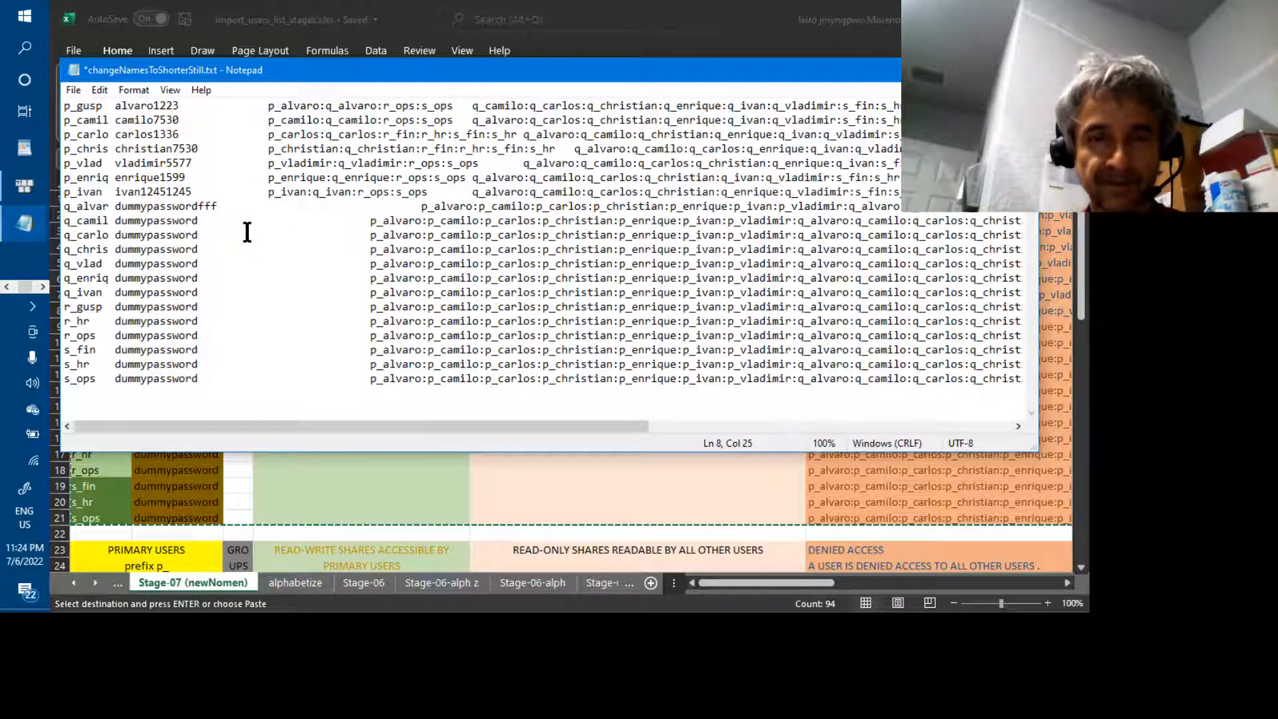
{"action": "key", "text": "BackSpace"}
{"action": "key", "text": "BackSpace"}
{"action": "key", "text": "BackSpace"}
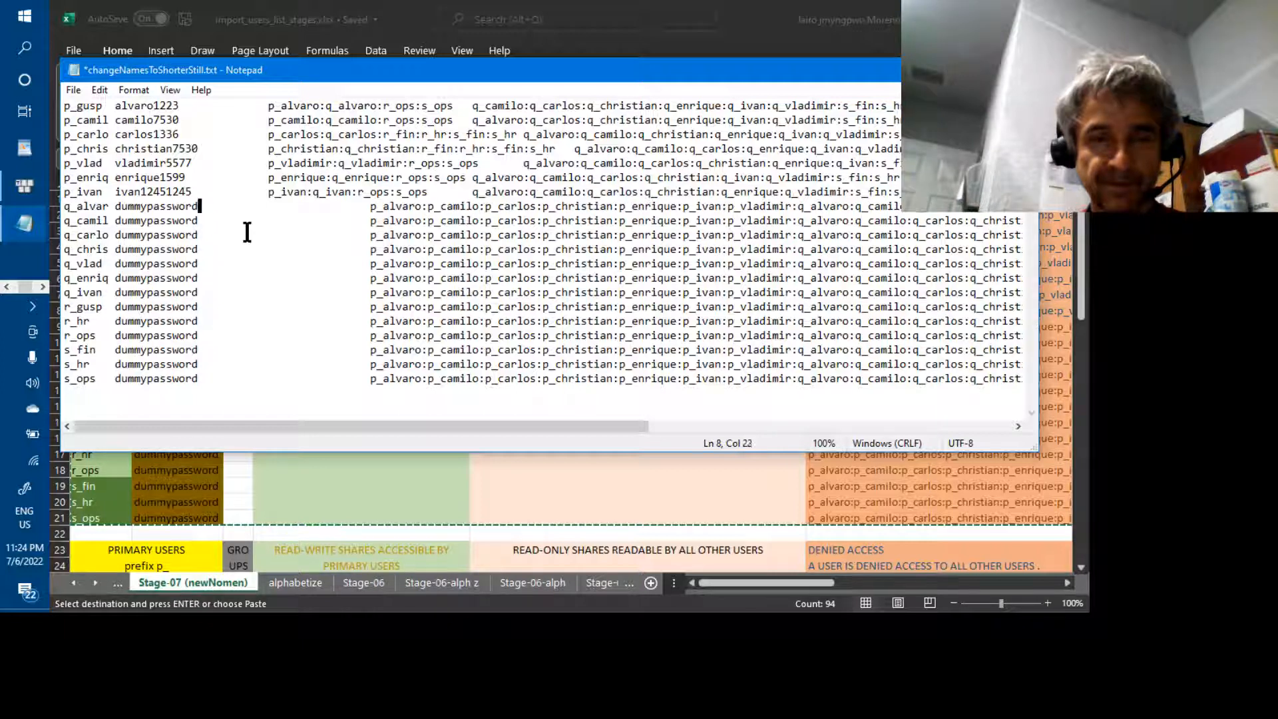
{"action": "type", "text": "1"}
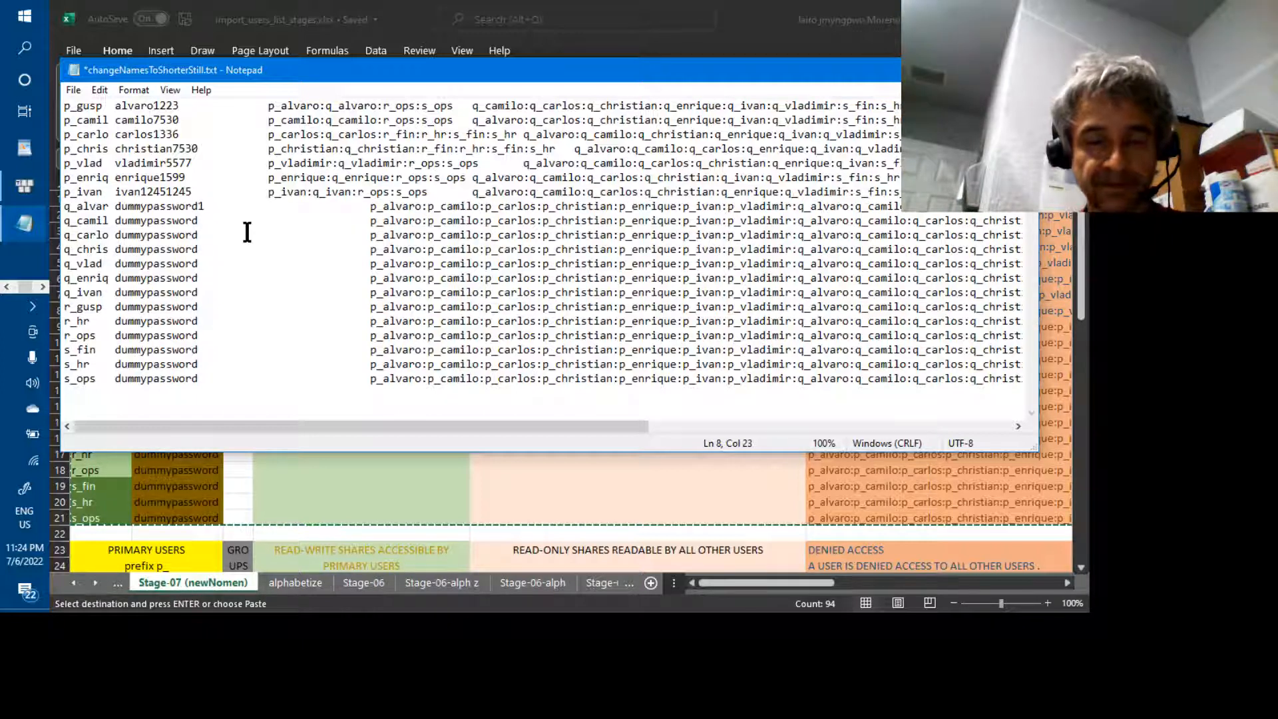
{"action": "key", "text": "BackSpace"}
{"action": "type", "text": "01234"}
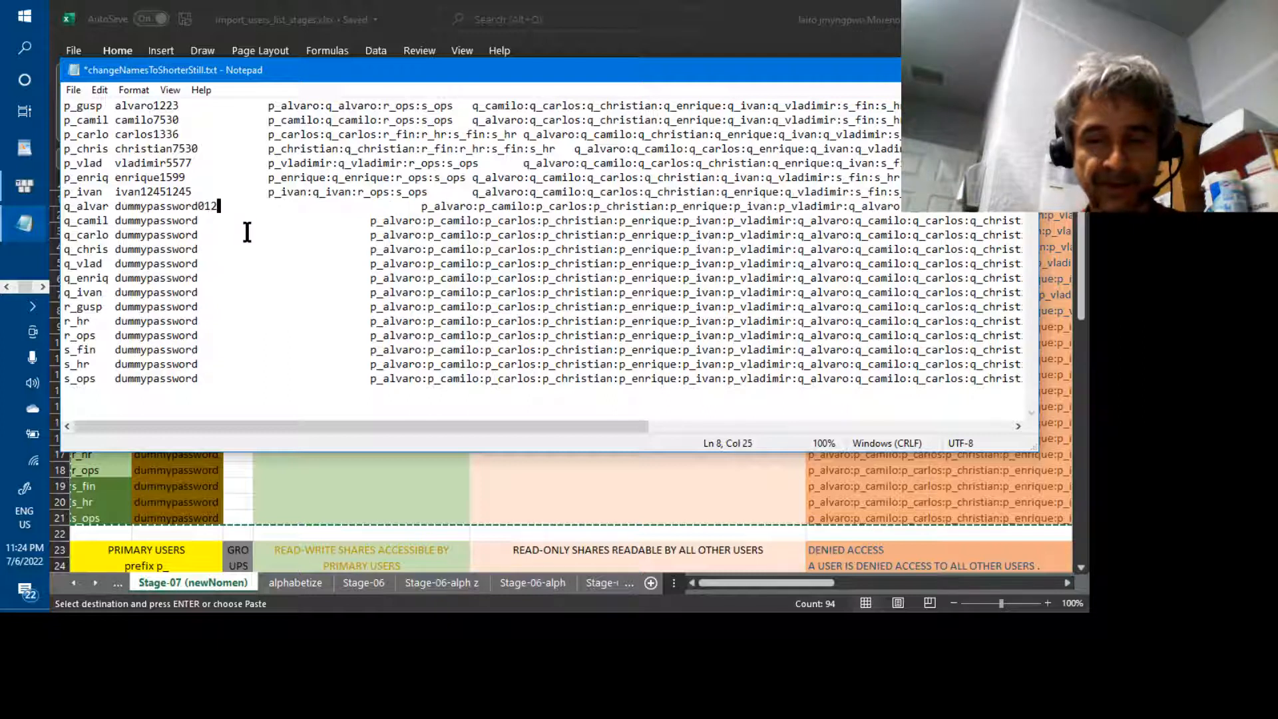
{"action": "type", "text": "5"}
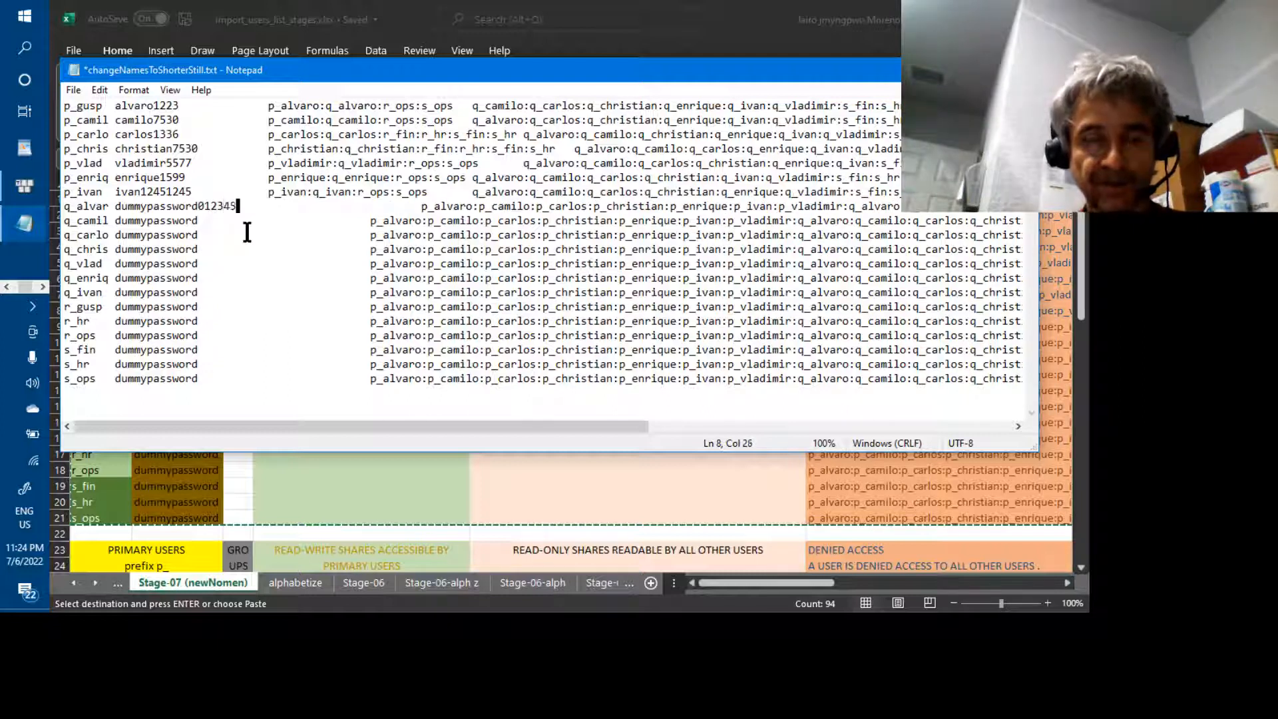
{"action": "type", "text": "6789"}
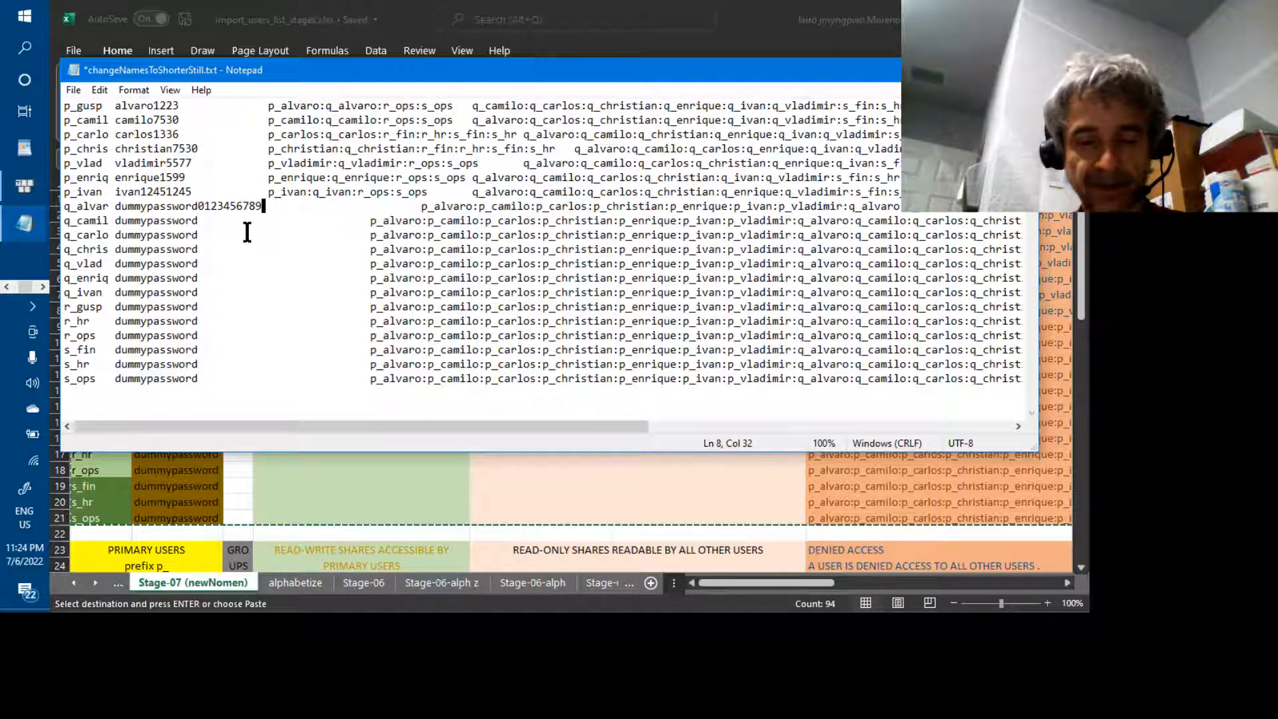
{"action": "type", "text": "a123"}
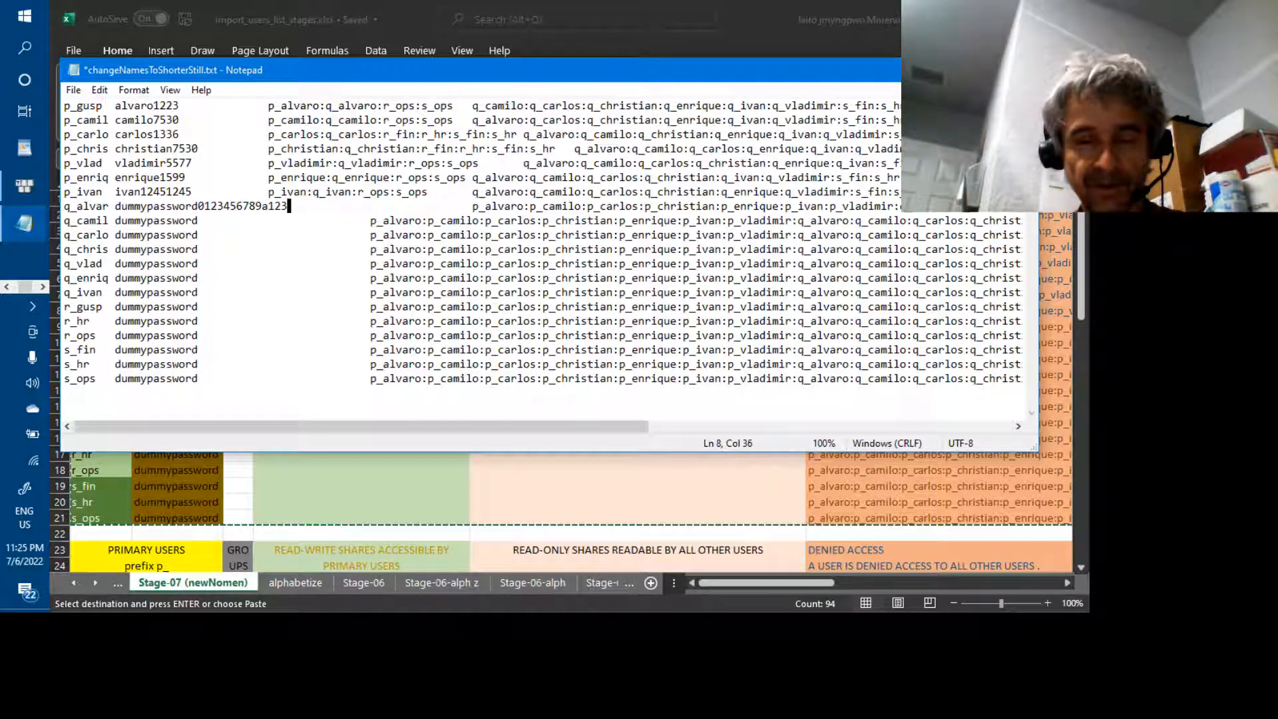
{"action": "type", "text": "456"}
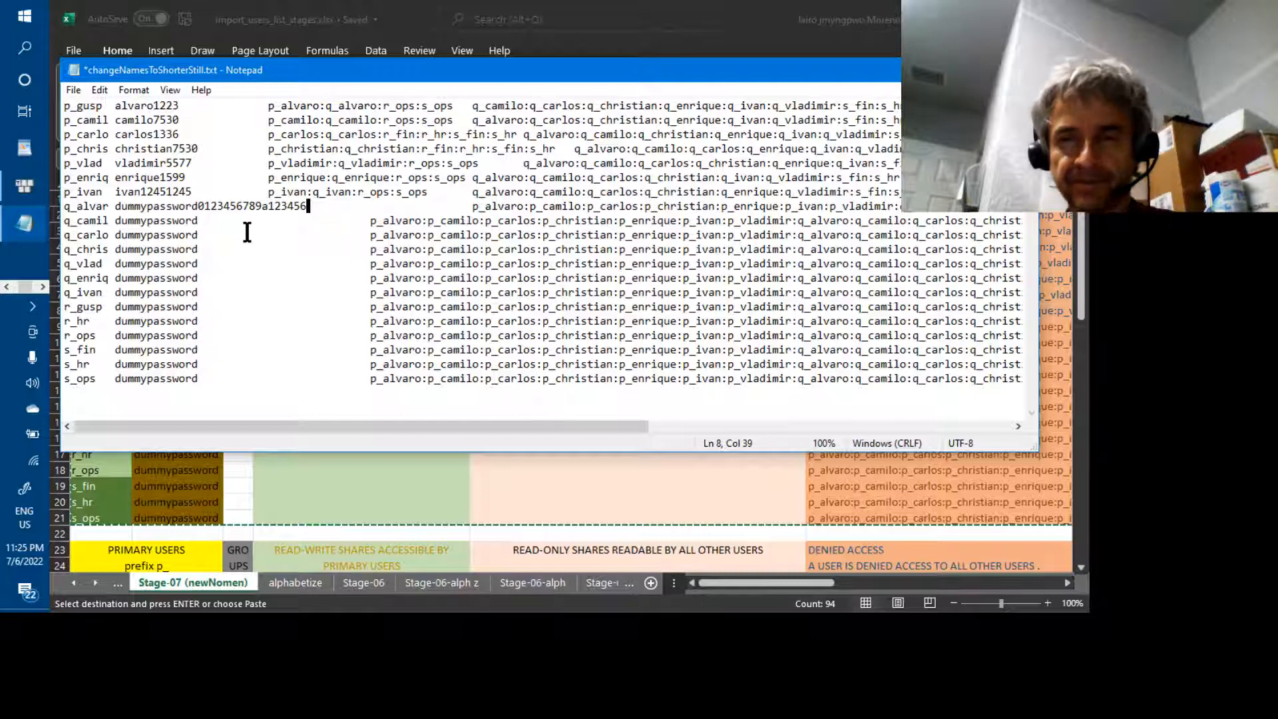
{"action": "mouse_move", "coordinate": [355, 424]}
{"action": "left_mouse_down"}
{"action": "mouse_move", "coordinate": [547, 422]}
{"action": "mouse_move", "coordinate": [729, 443]}
{"action": "mouse_move", "coordinate": [432, 422]}
{"action": "mouse_move", "coordinate": [364, 403]}
{"action": "left_mouse_up"}
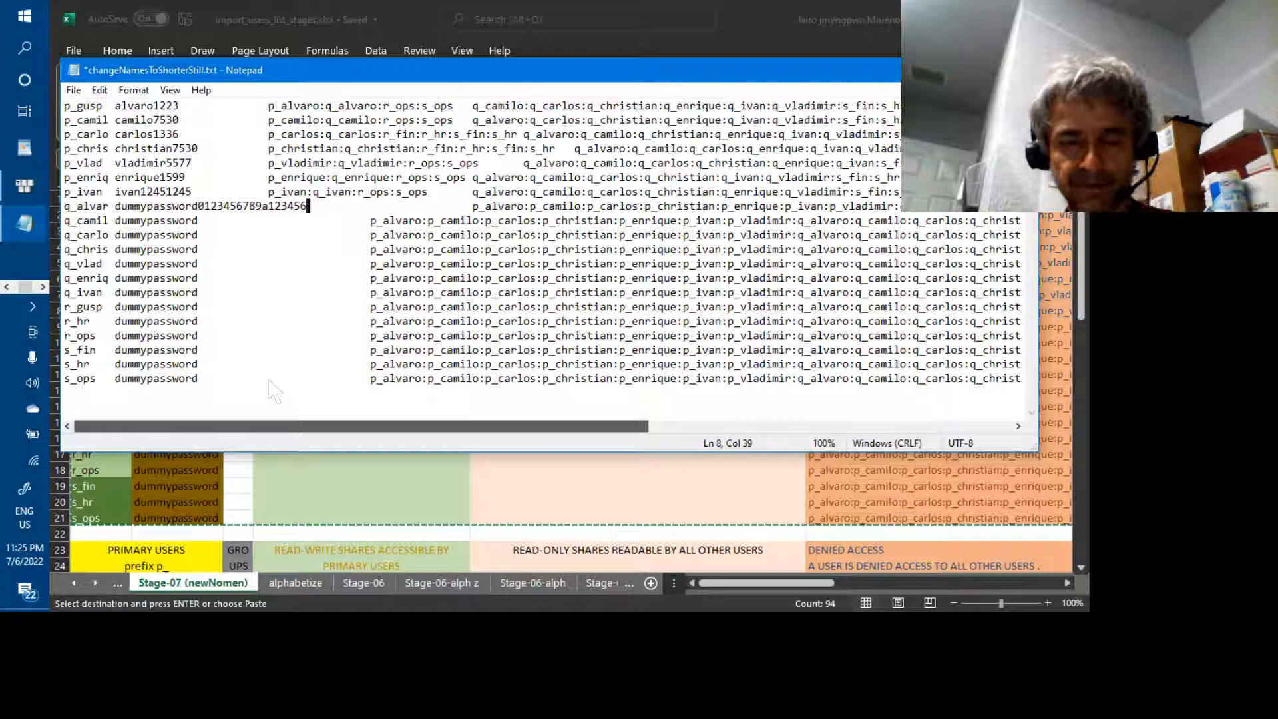
{"action": "scroll", "coordinate": [274, 393], "scroll_direction": "right", "scroll_amount": 5}
{"action": "left_click_drag", "start_coordinate": [534, 276], "coordinate": [200, 426]}
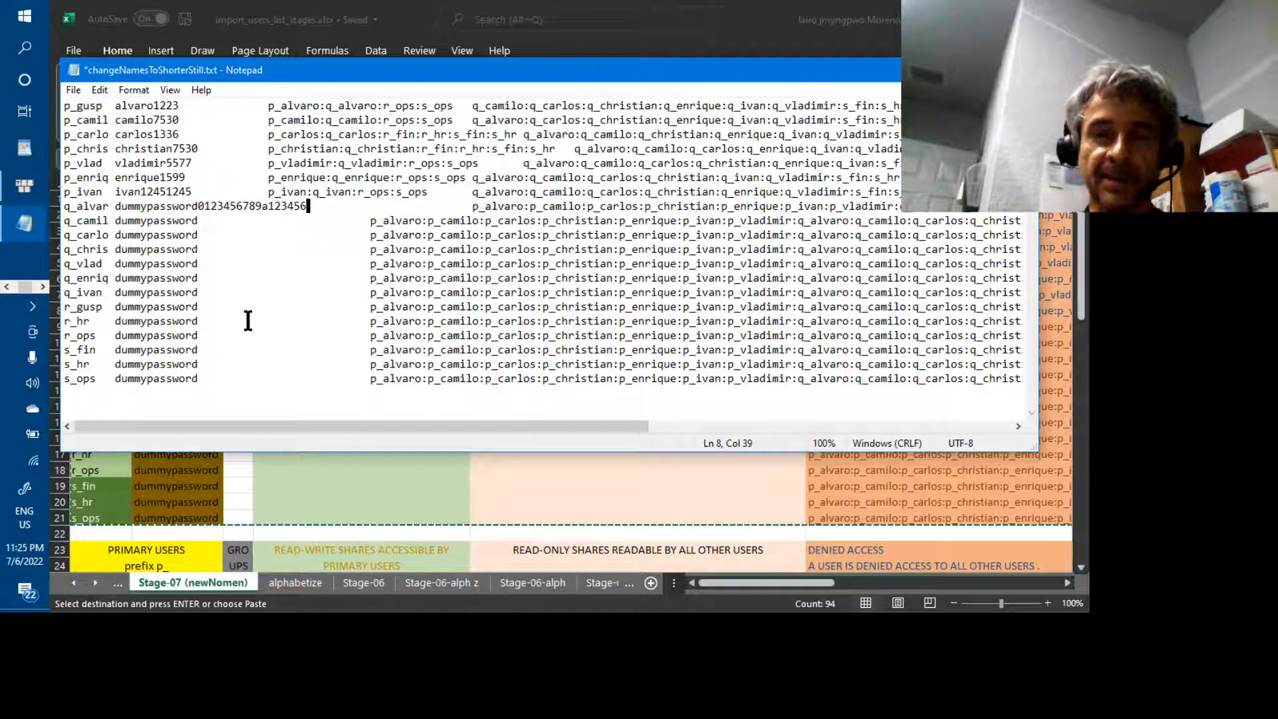
Enter q_camil:r_fin:s_fin as line 9's read-write share list
{"action": "left_click", "coordinate": [198, 226]}
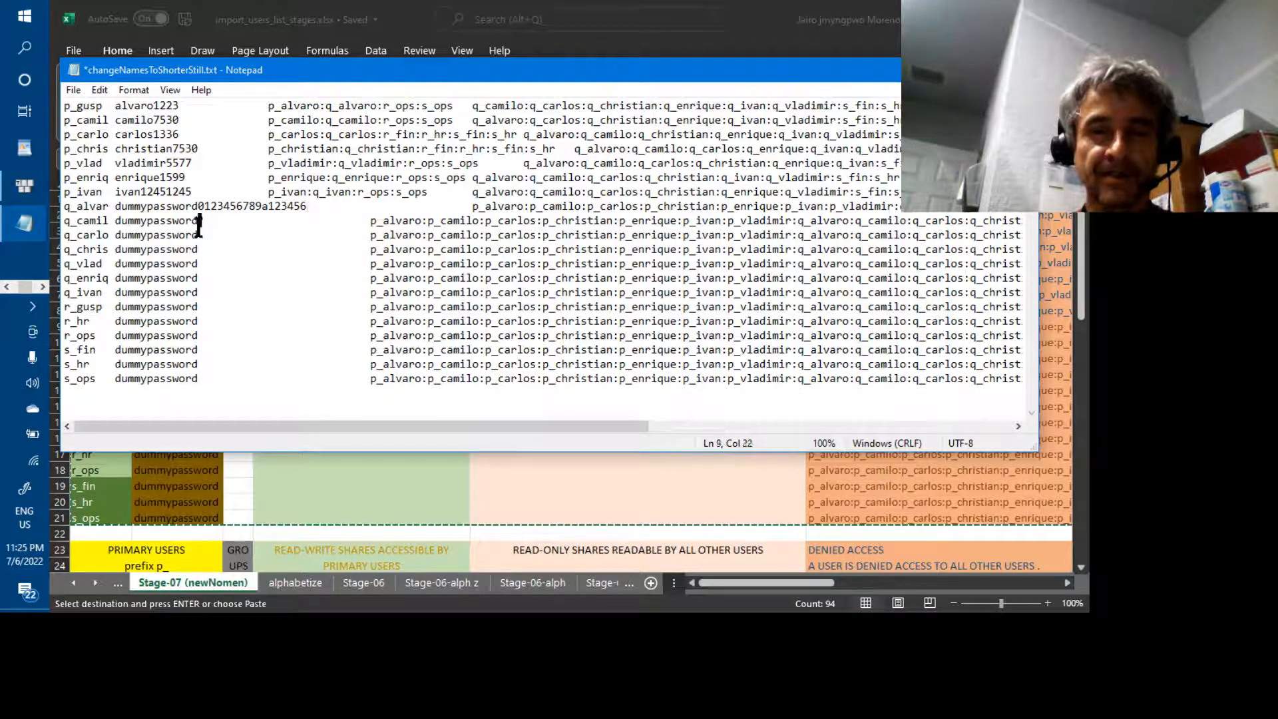
{"action": "key", "text": "Right"}
{"action": "key", "text": "Right"}
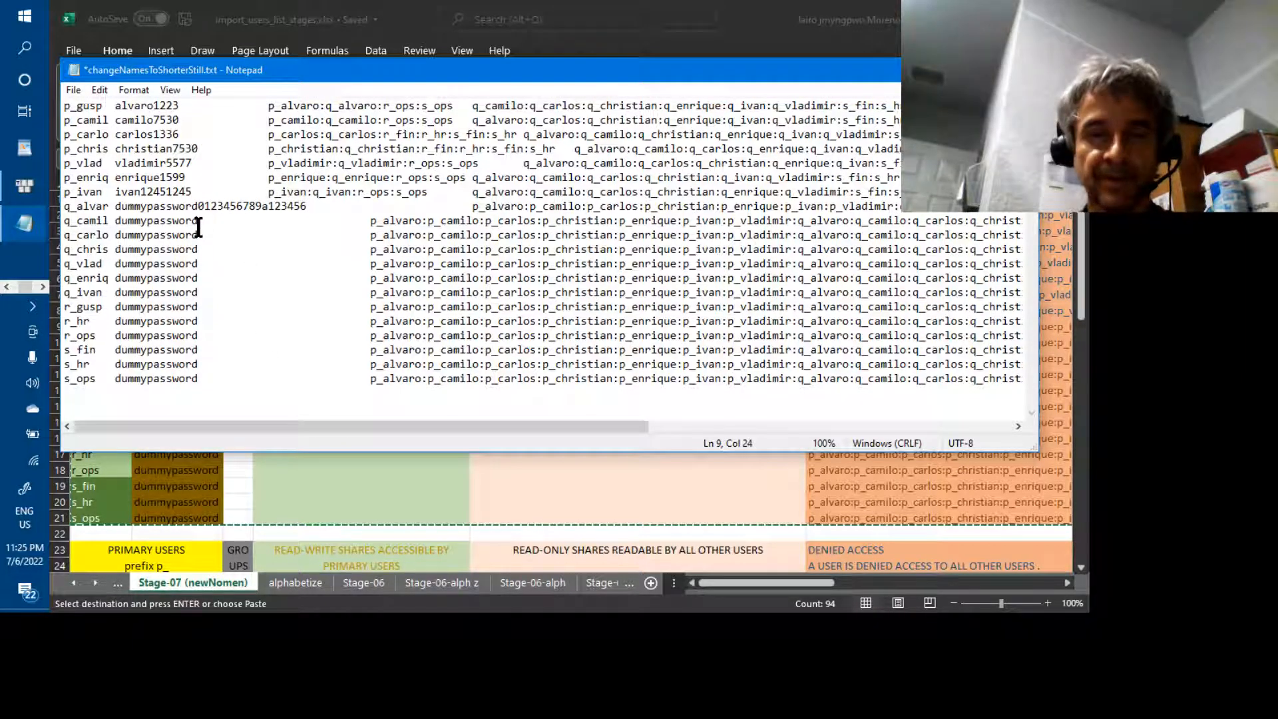
{"action": "type", "text": "p"}
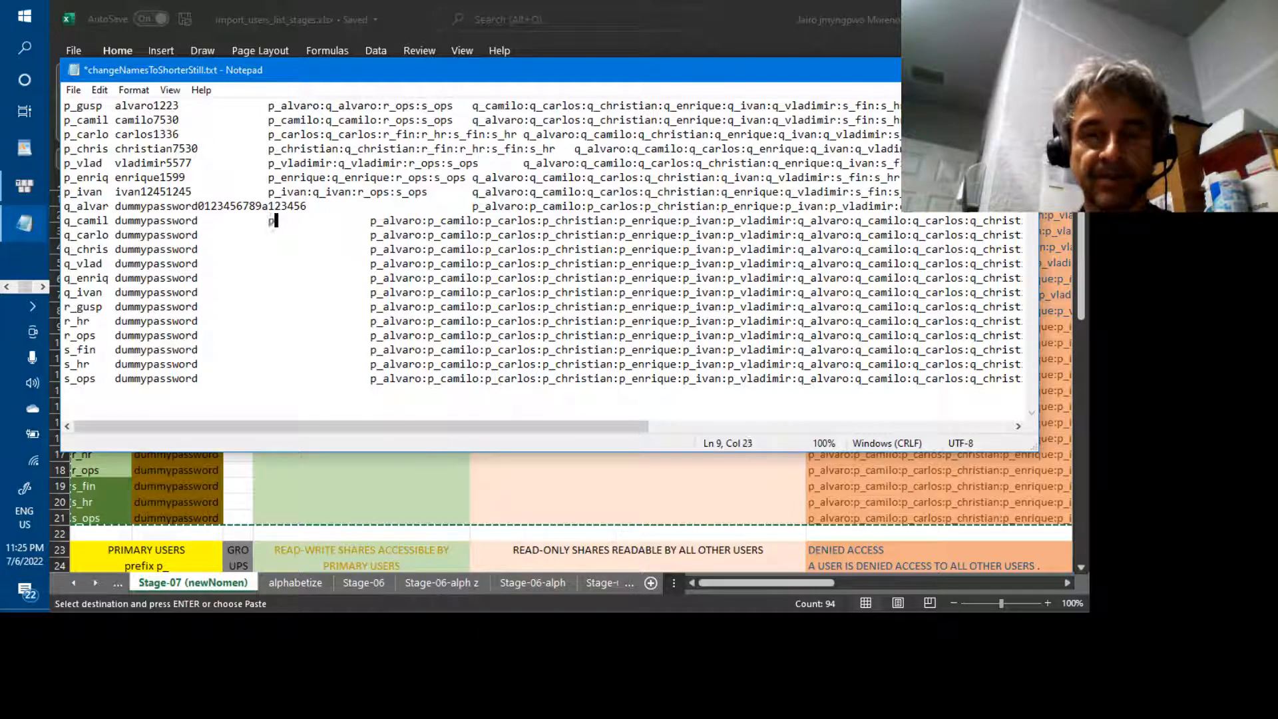
{"action": "key", "text": "BackSpace"}
{"action": "type", "text": "q_camil:"}
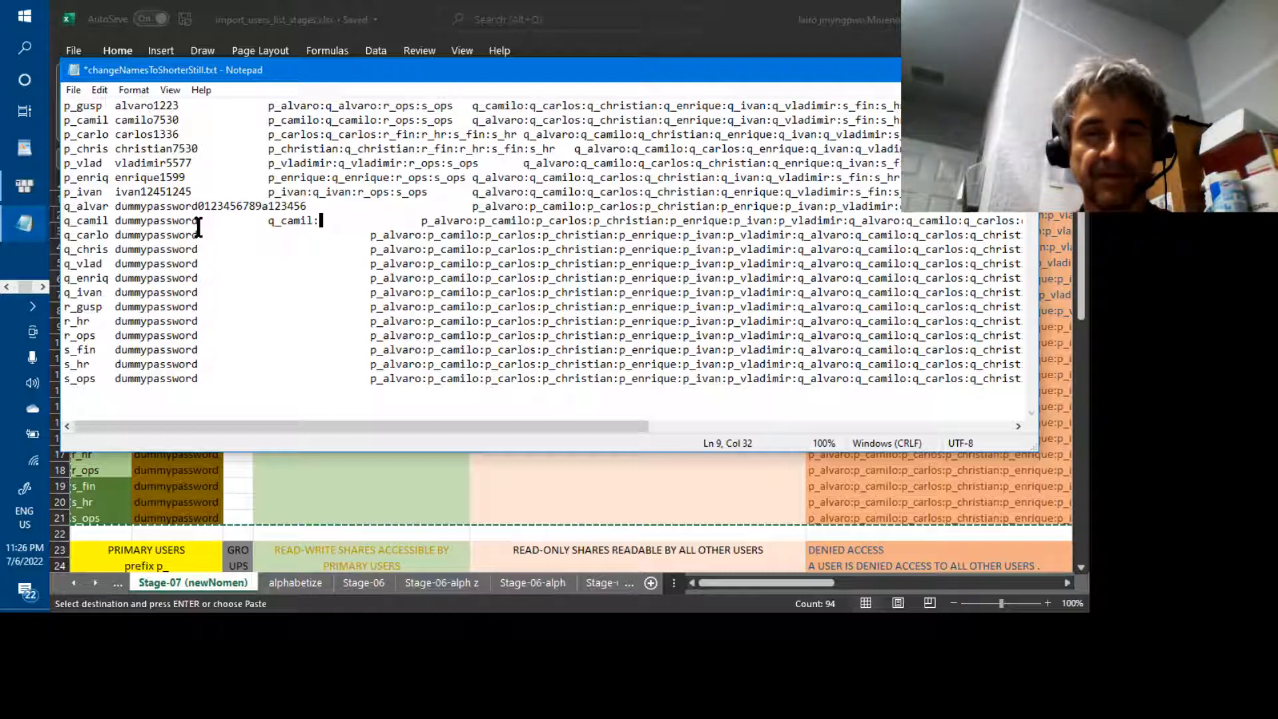
{"action": "type", "text": "r_"}
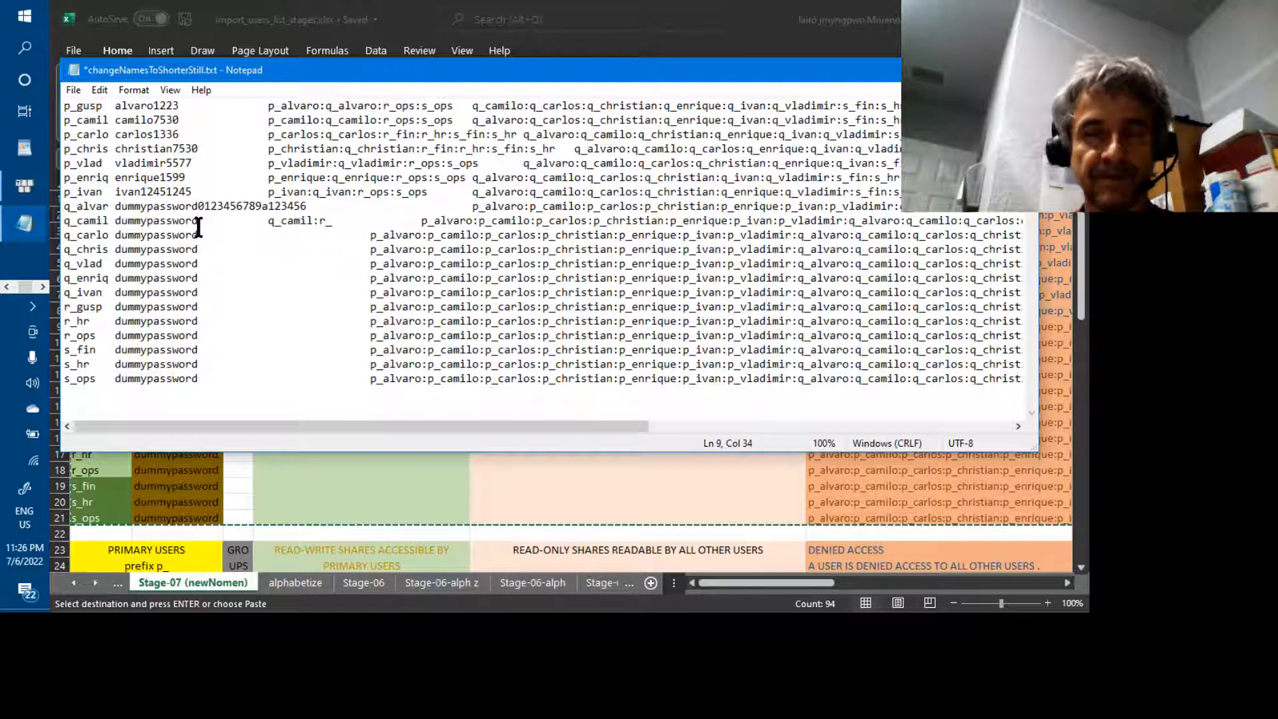
{"action": "type", "text": "fin:"}
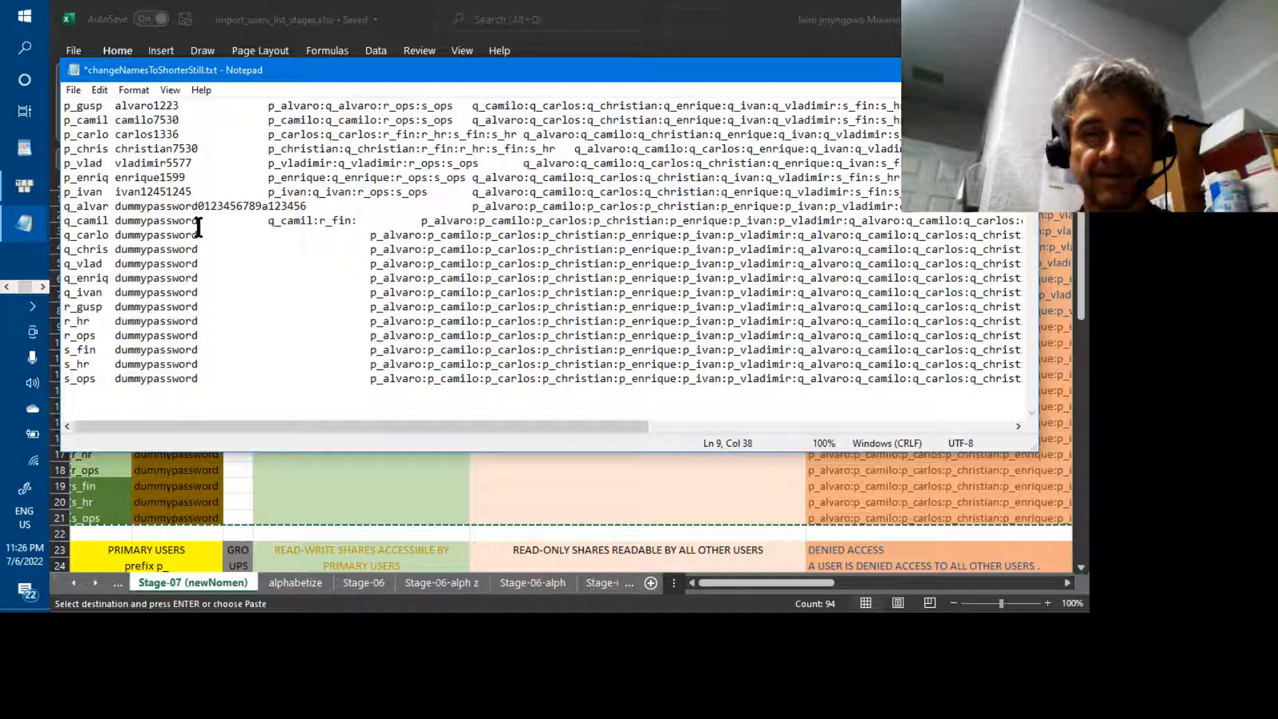
{"action": "type", "text": "s"}
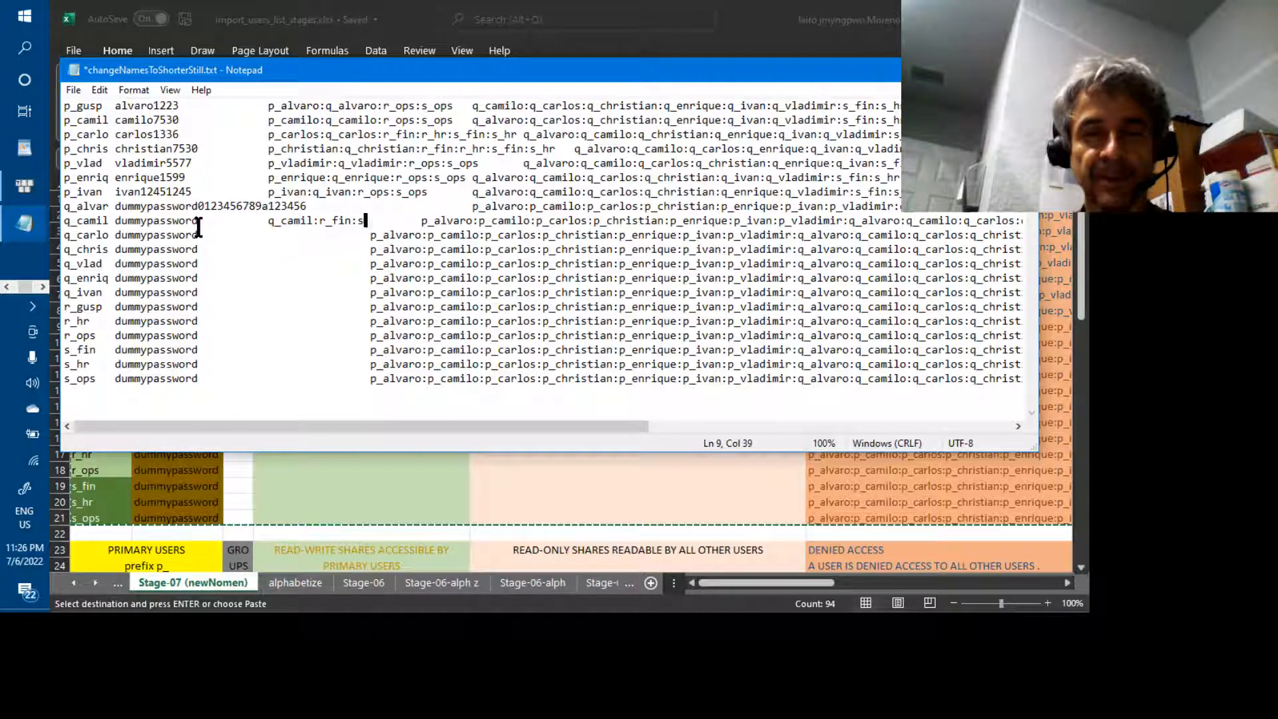
{"action": "type", "text": "_fin"}
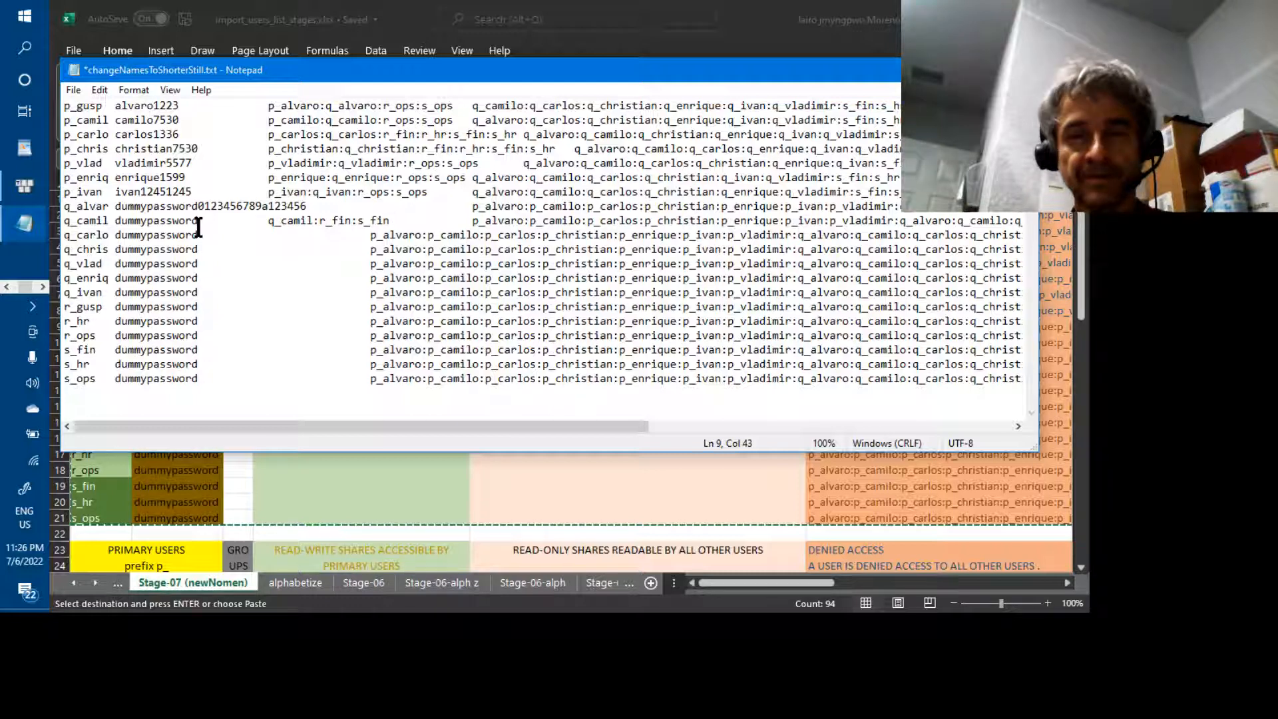
Add q_ivan:s_hr:s_fin as line 9's tab-separated read-only list
{"action": "key", "text": "Tab"}
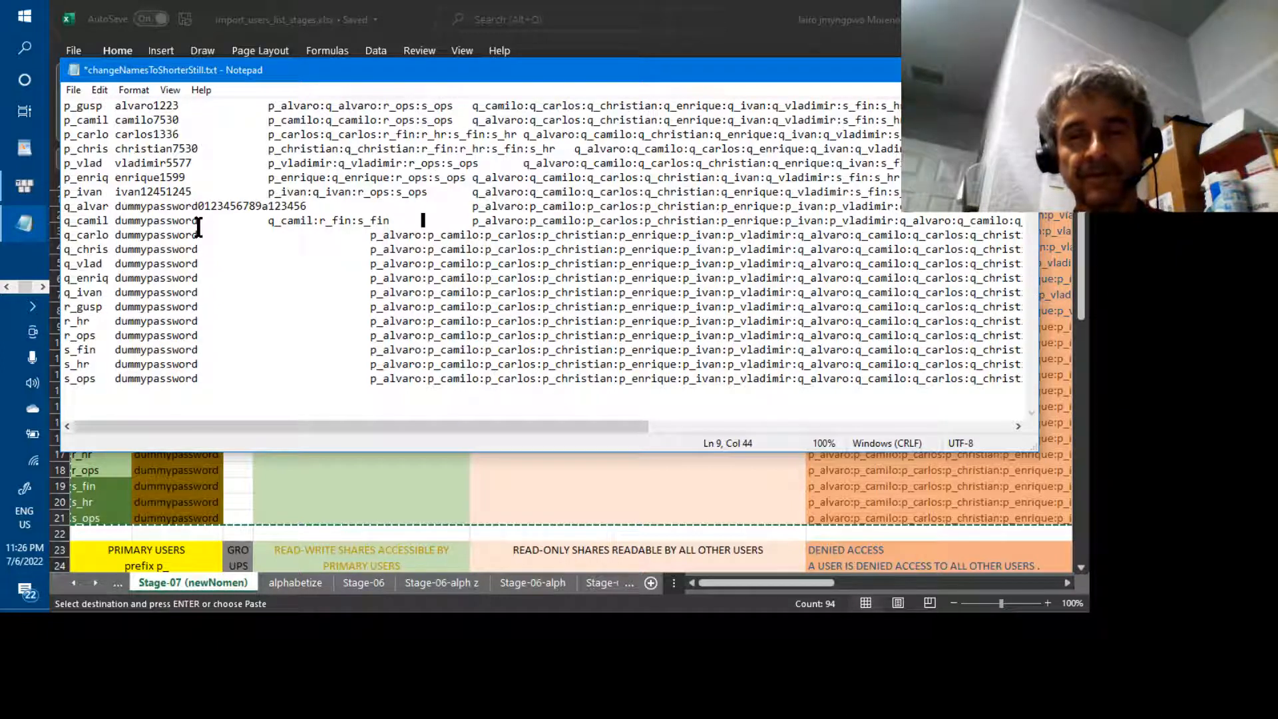
{"action": "type", "text": "s"}
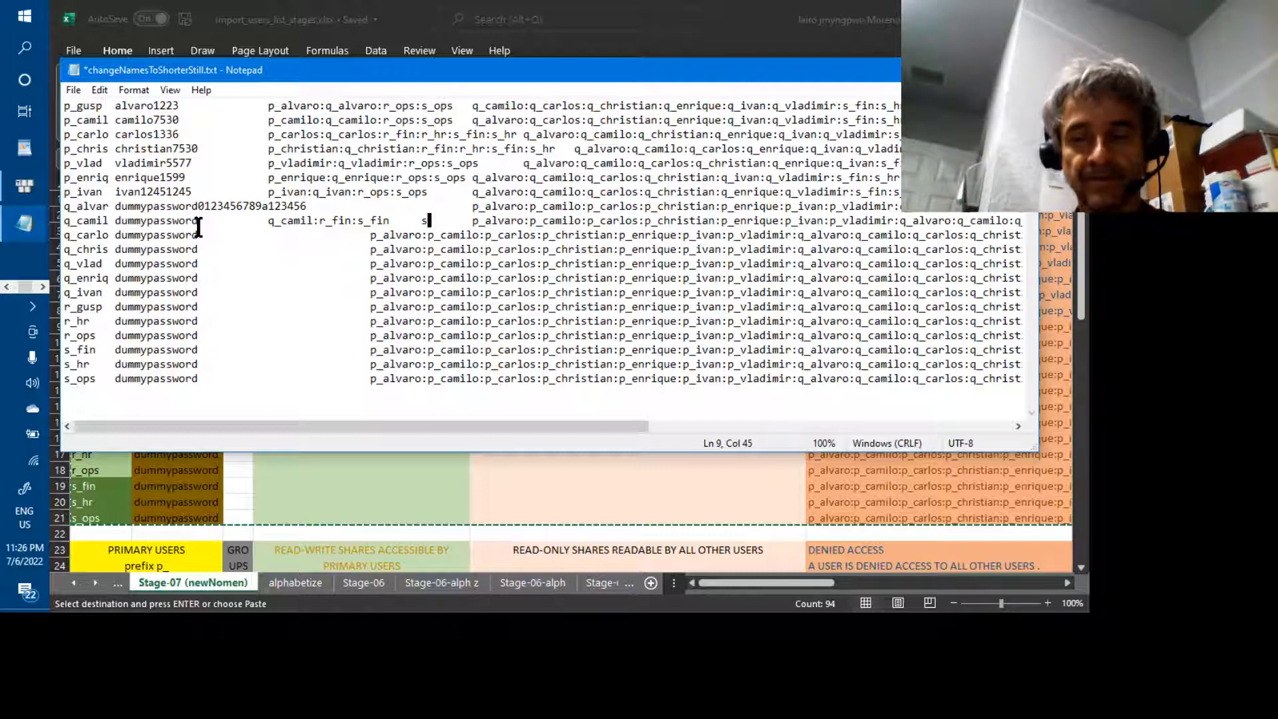
{"action": "key", "text": "BackSpace"}
{"action": "type", "text": "q_ivan:"}
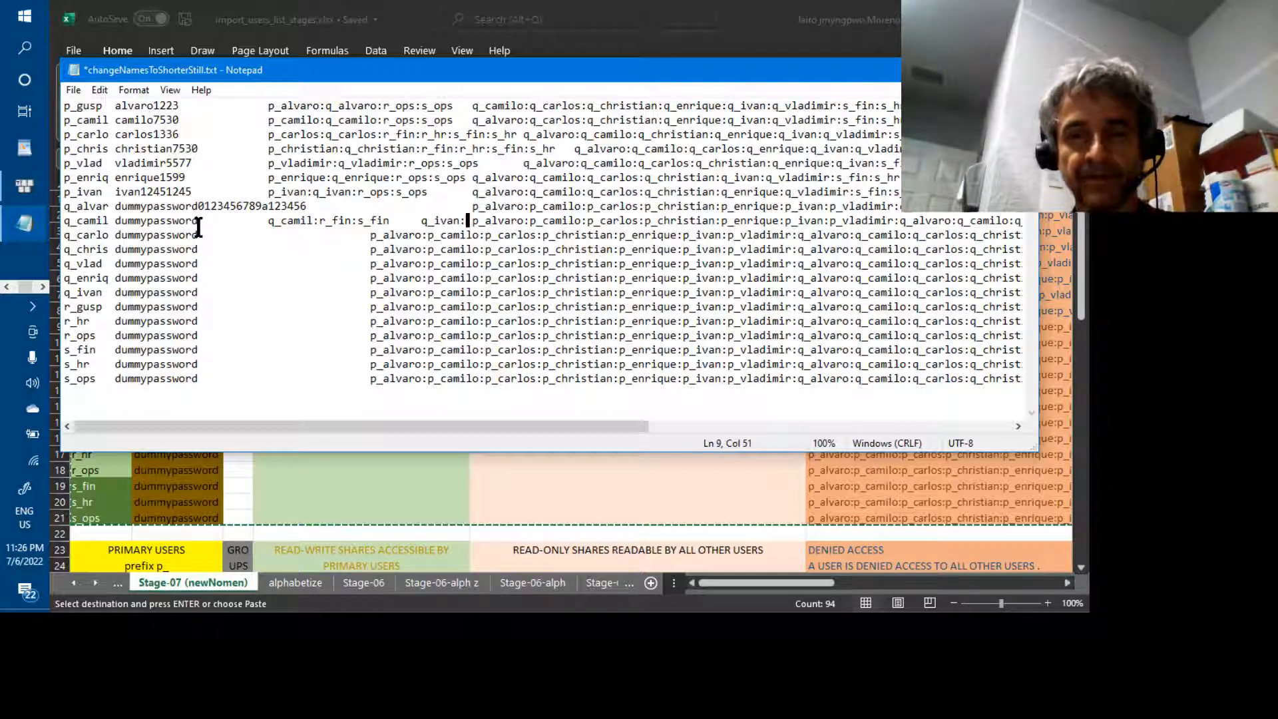
{"action": "type", "text": "s "}
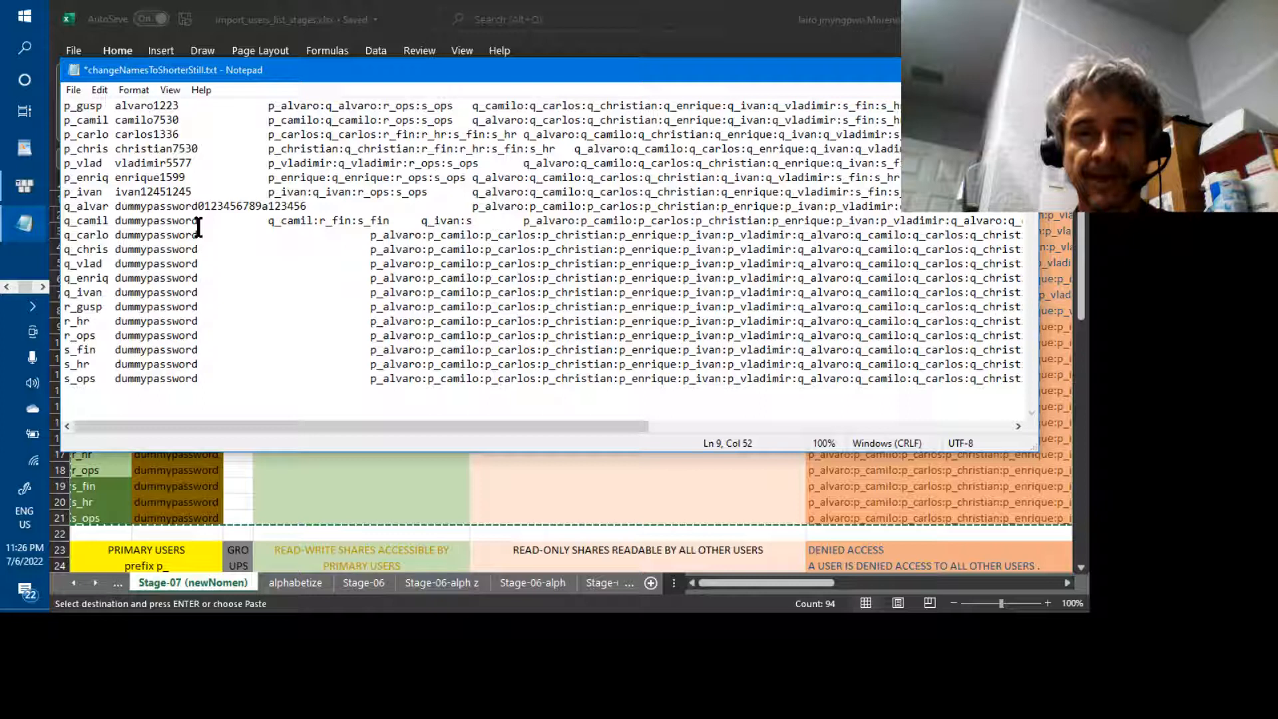
{"action": "type", "text": "_"}
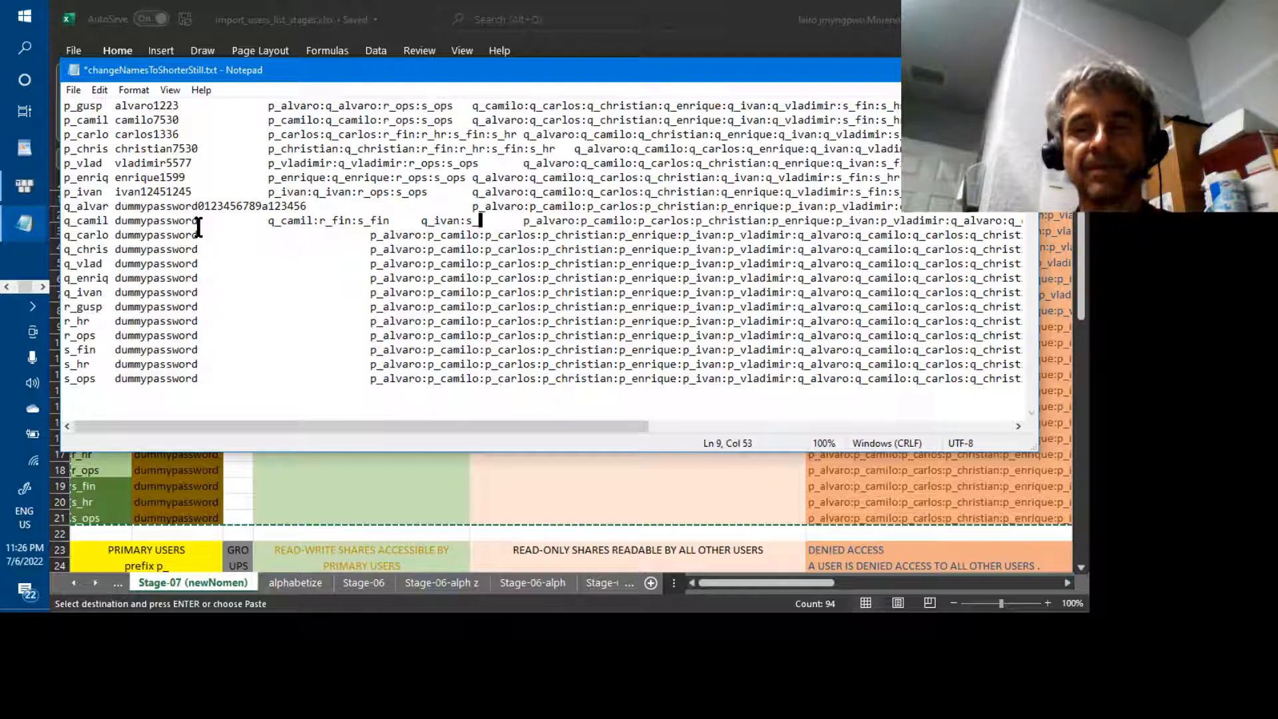
{"action": "type", "text": "hr:s"}
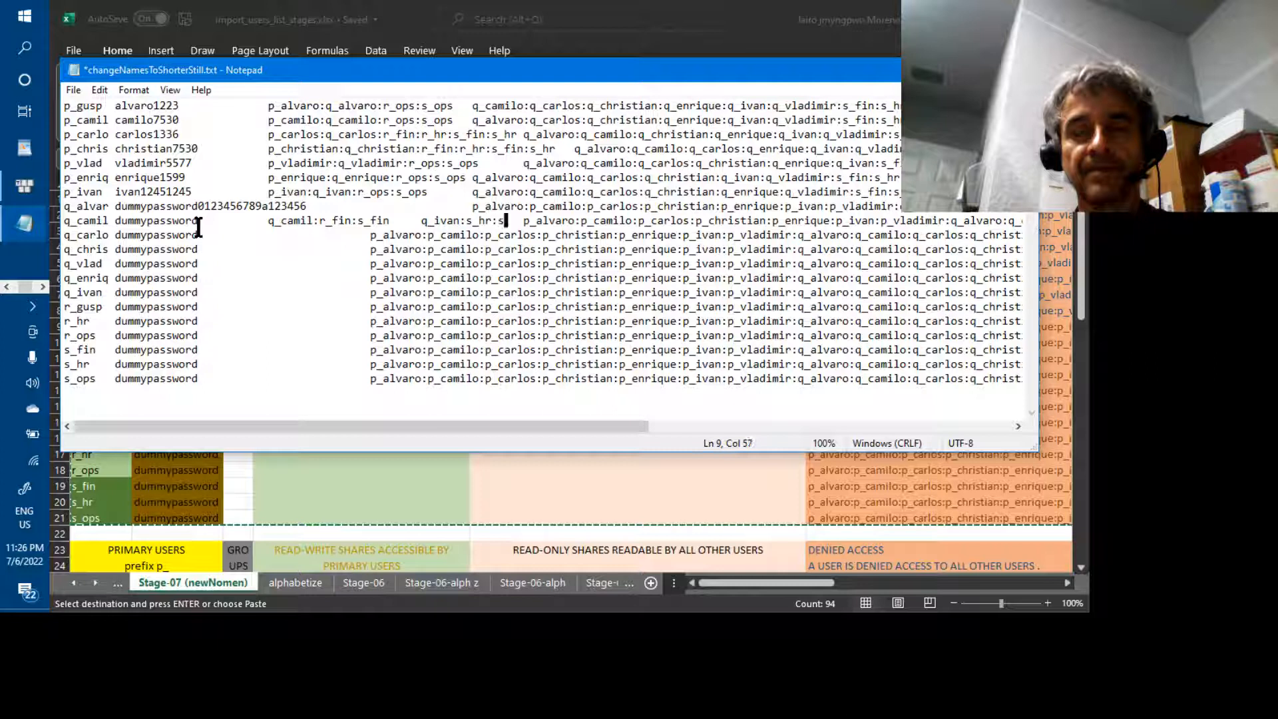
{"action": "type", "text": "_"}
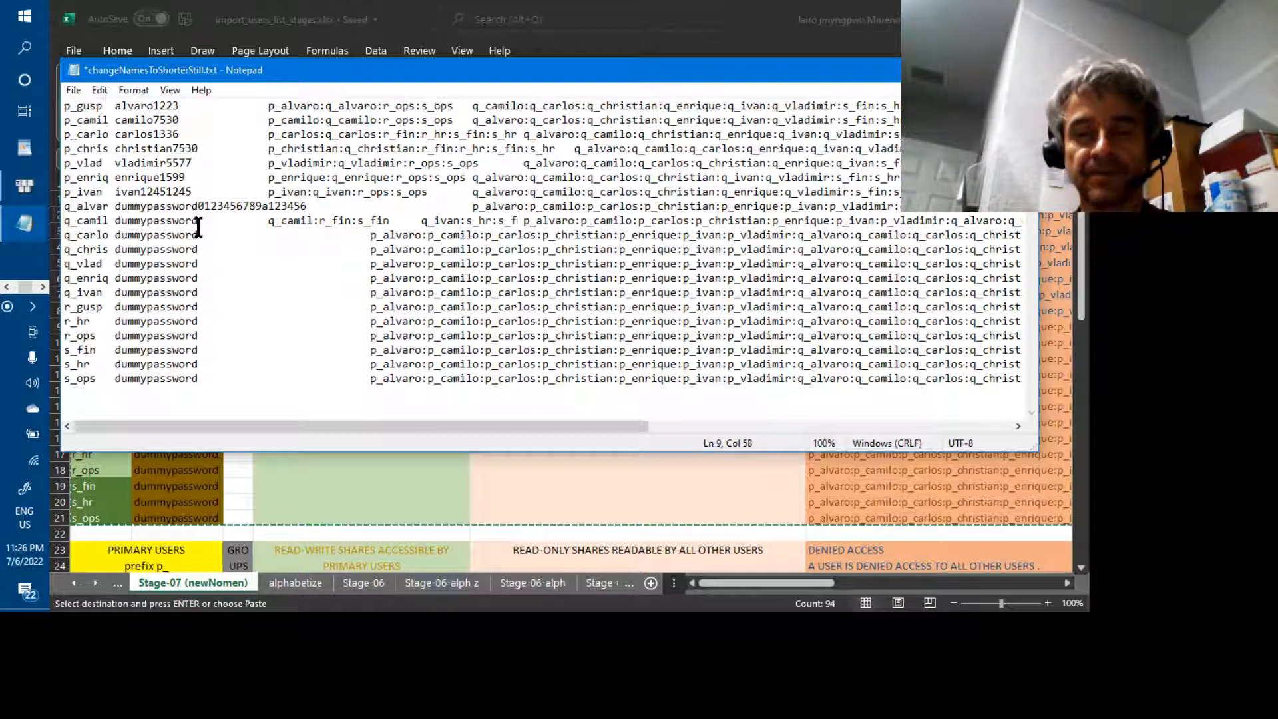
{"action": "type", "text": "fin"}
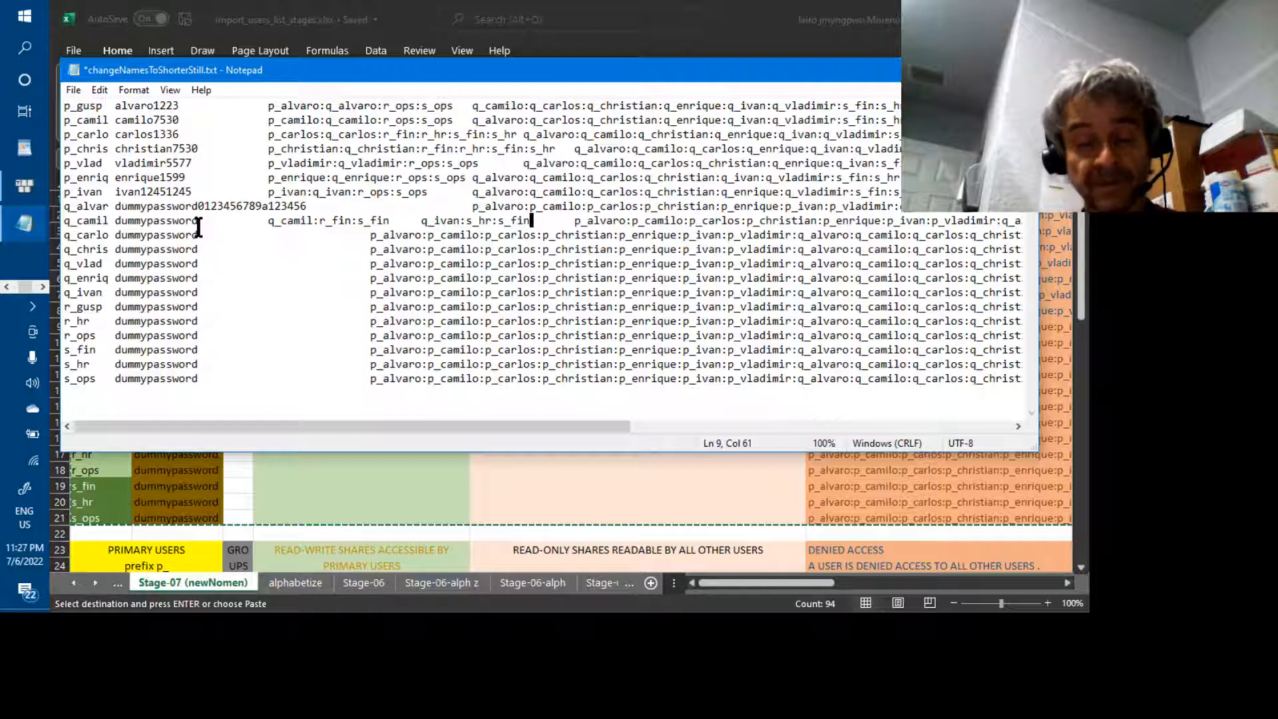
Save changeNamesToShorterStill.txt and scroll horizontally to review line 9's share lists
{"action": "key", "text": "ctrl+s"}
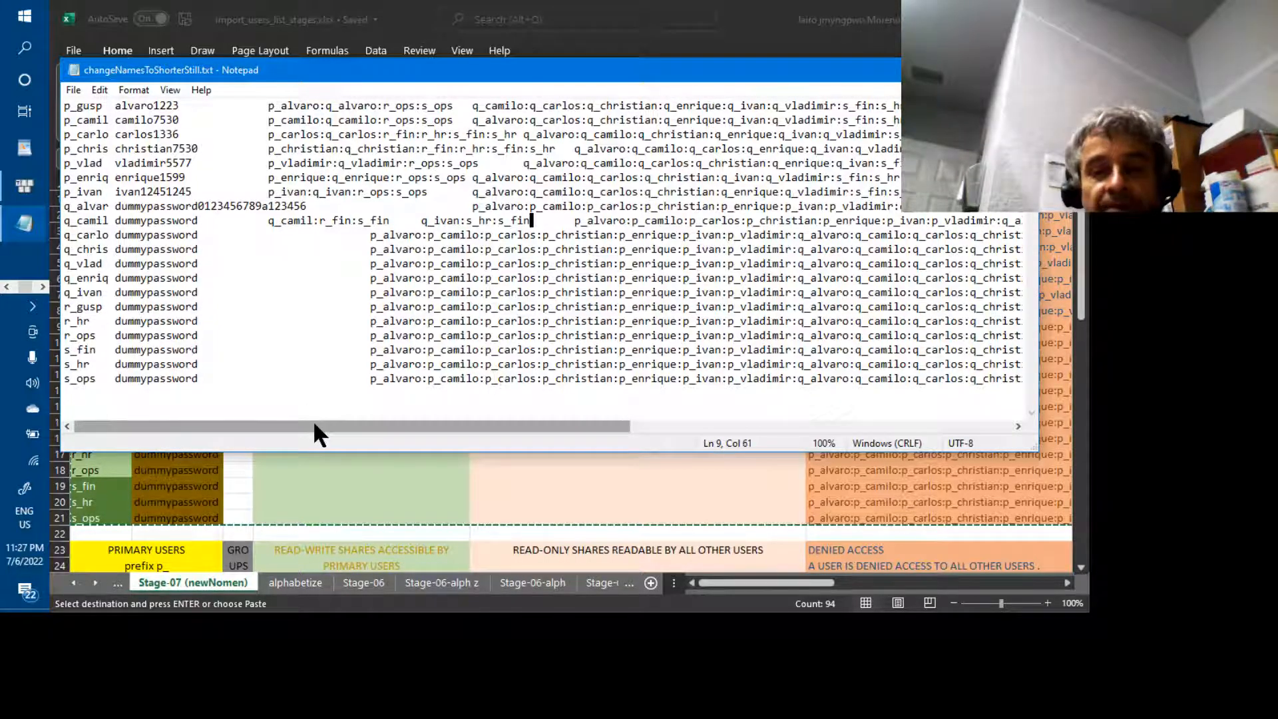
{"action": "left_click_drag", "start_coordinate": [314, 430], "coordinate": [374, 424]}
{"action": "left_click_drag", "start_coordinate": [373, 424], "coordinate": [293, 436]}
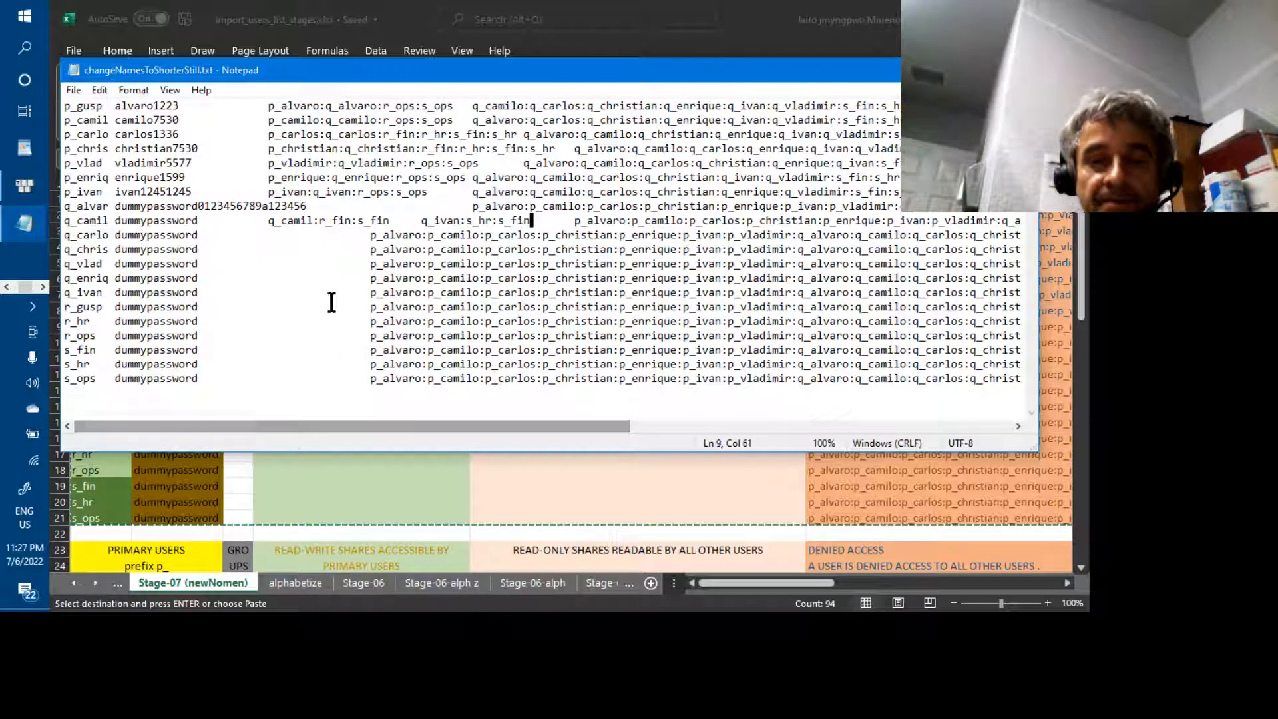